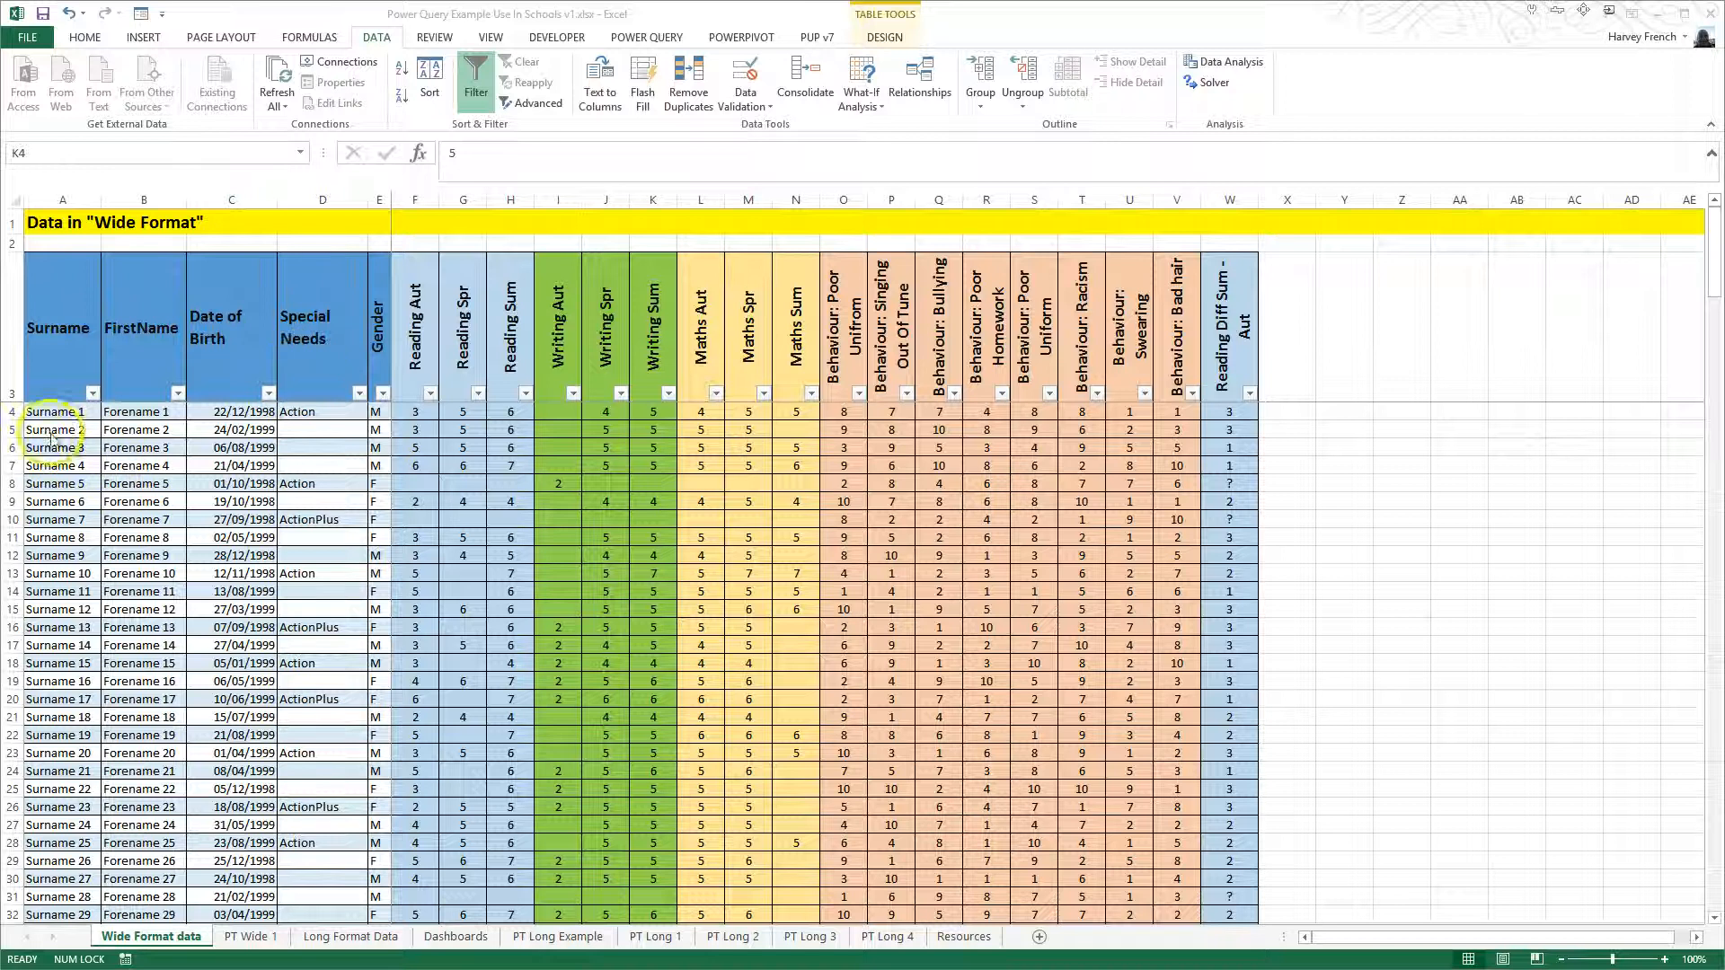
- Examine a pupil's row and the reading and behaviour column headings in the wide format table
{"action": "left_click", "coordinate": [15, 448]}
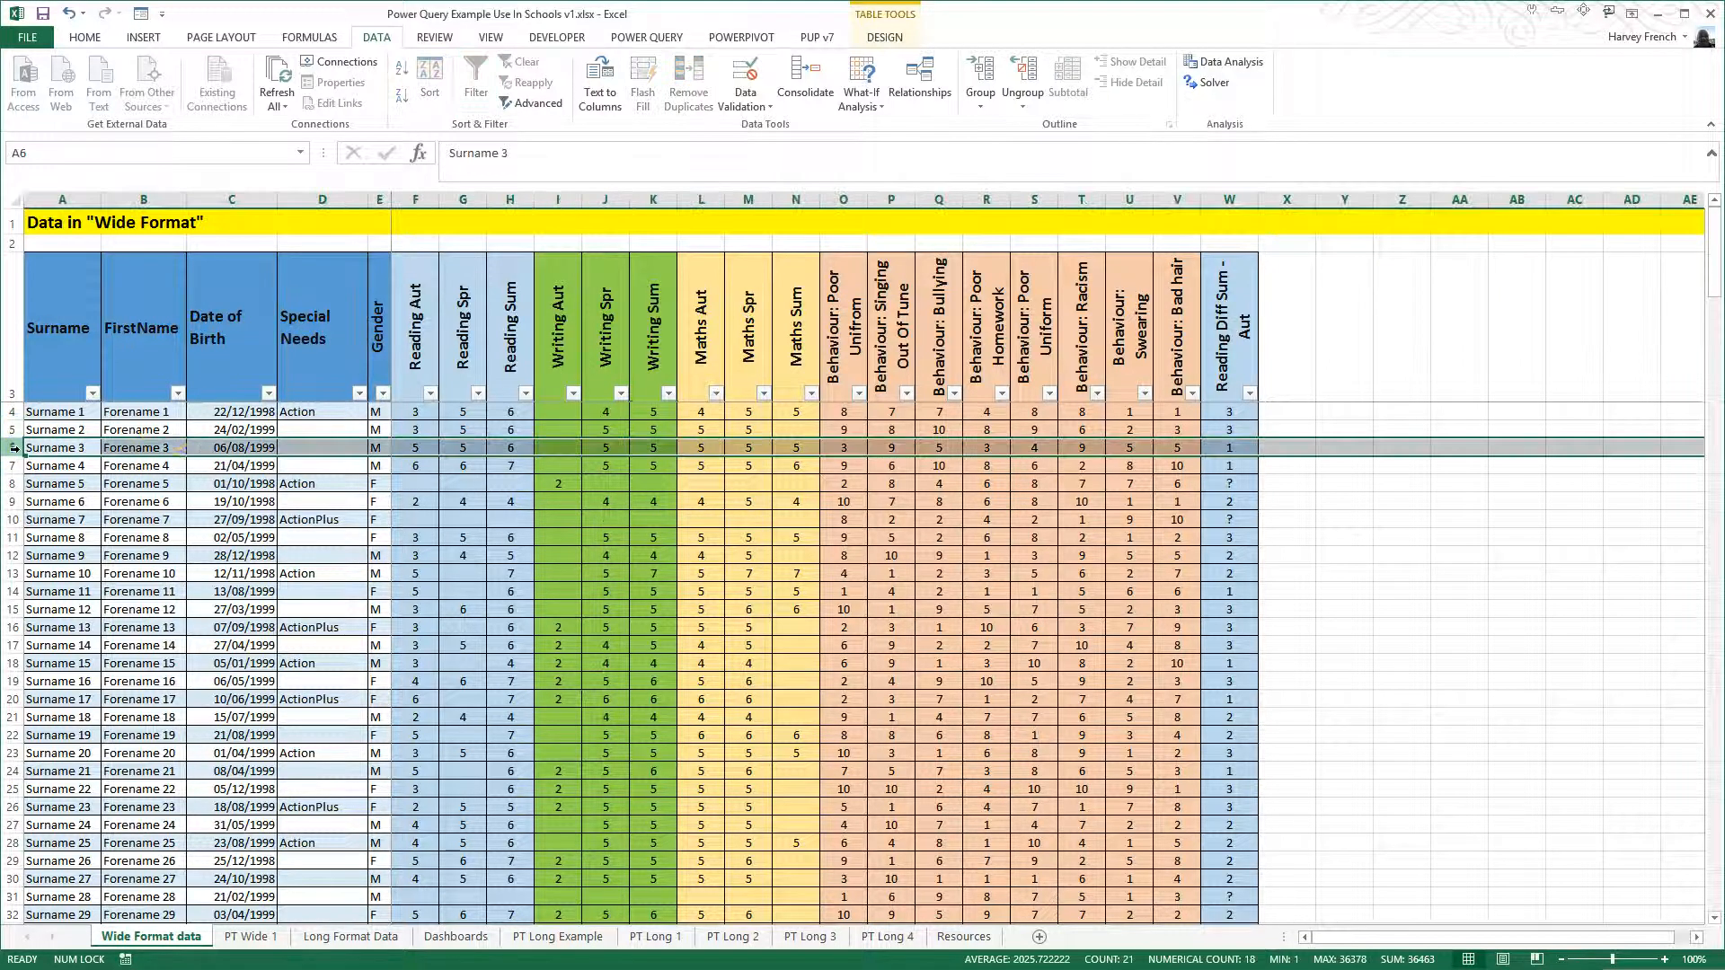
{"action": "left_click", "coordinate": [416, 329]}
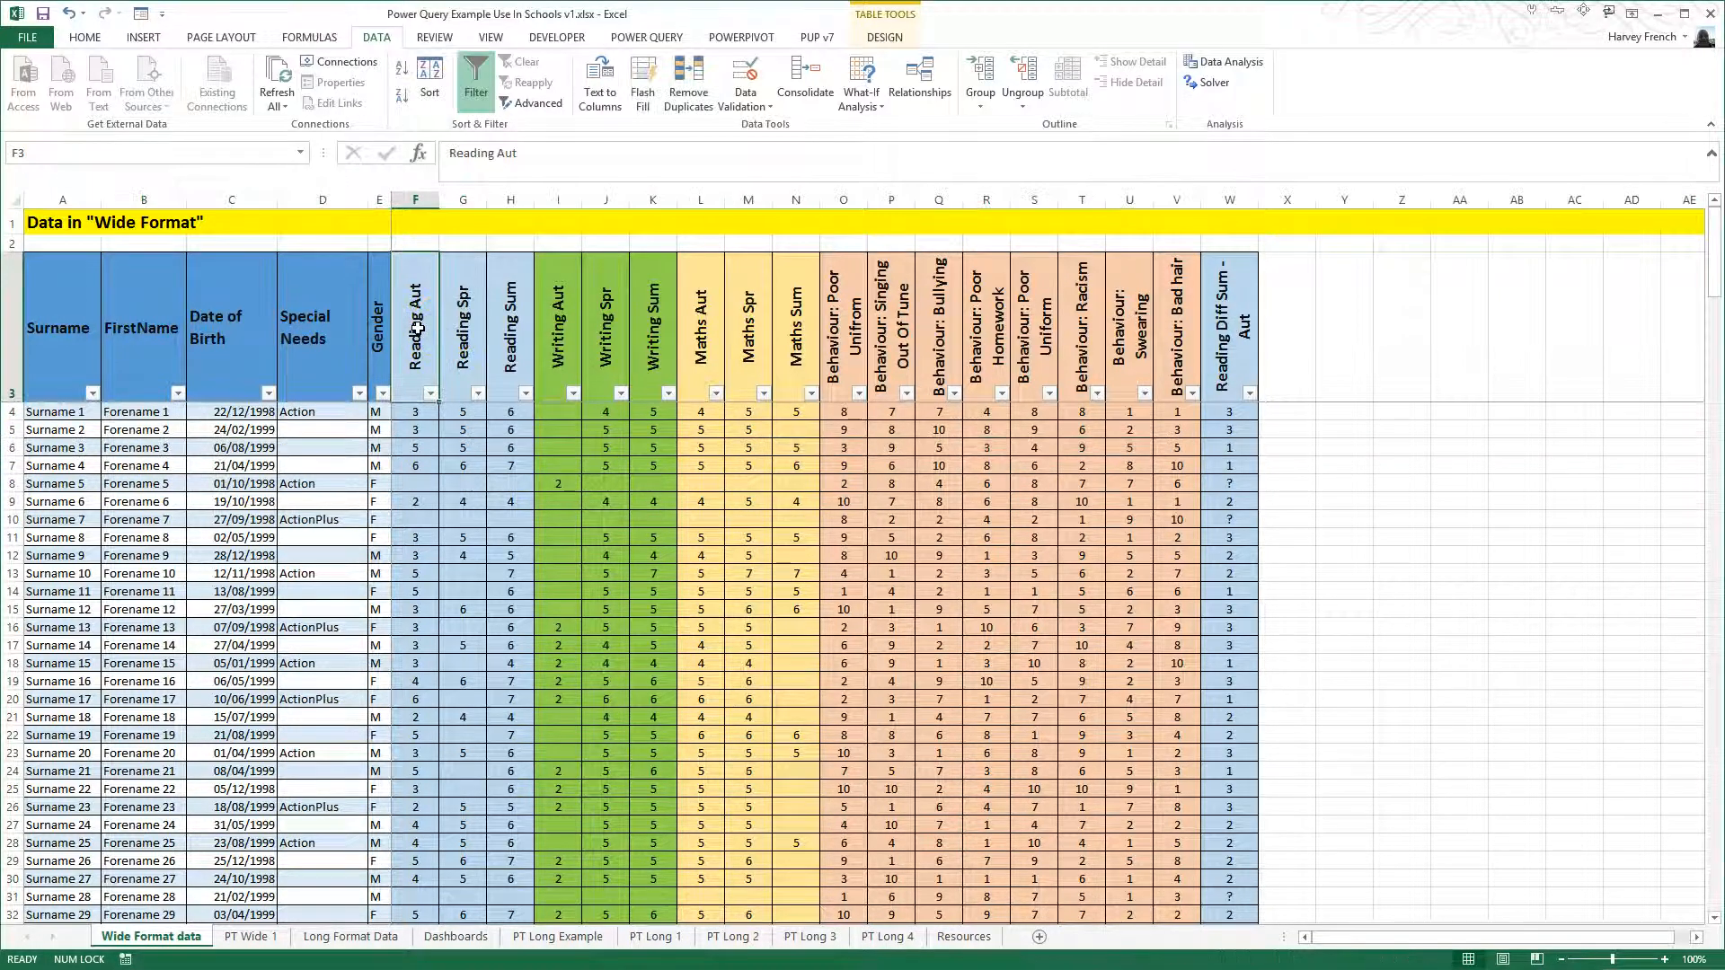
{"action": "left_click", "coordinate": [425, 413]}
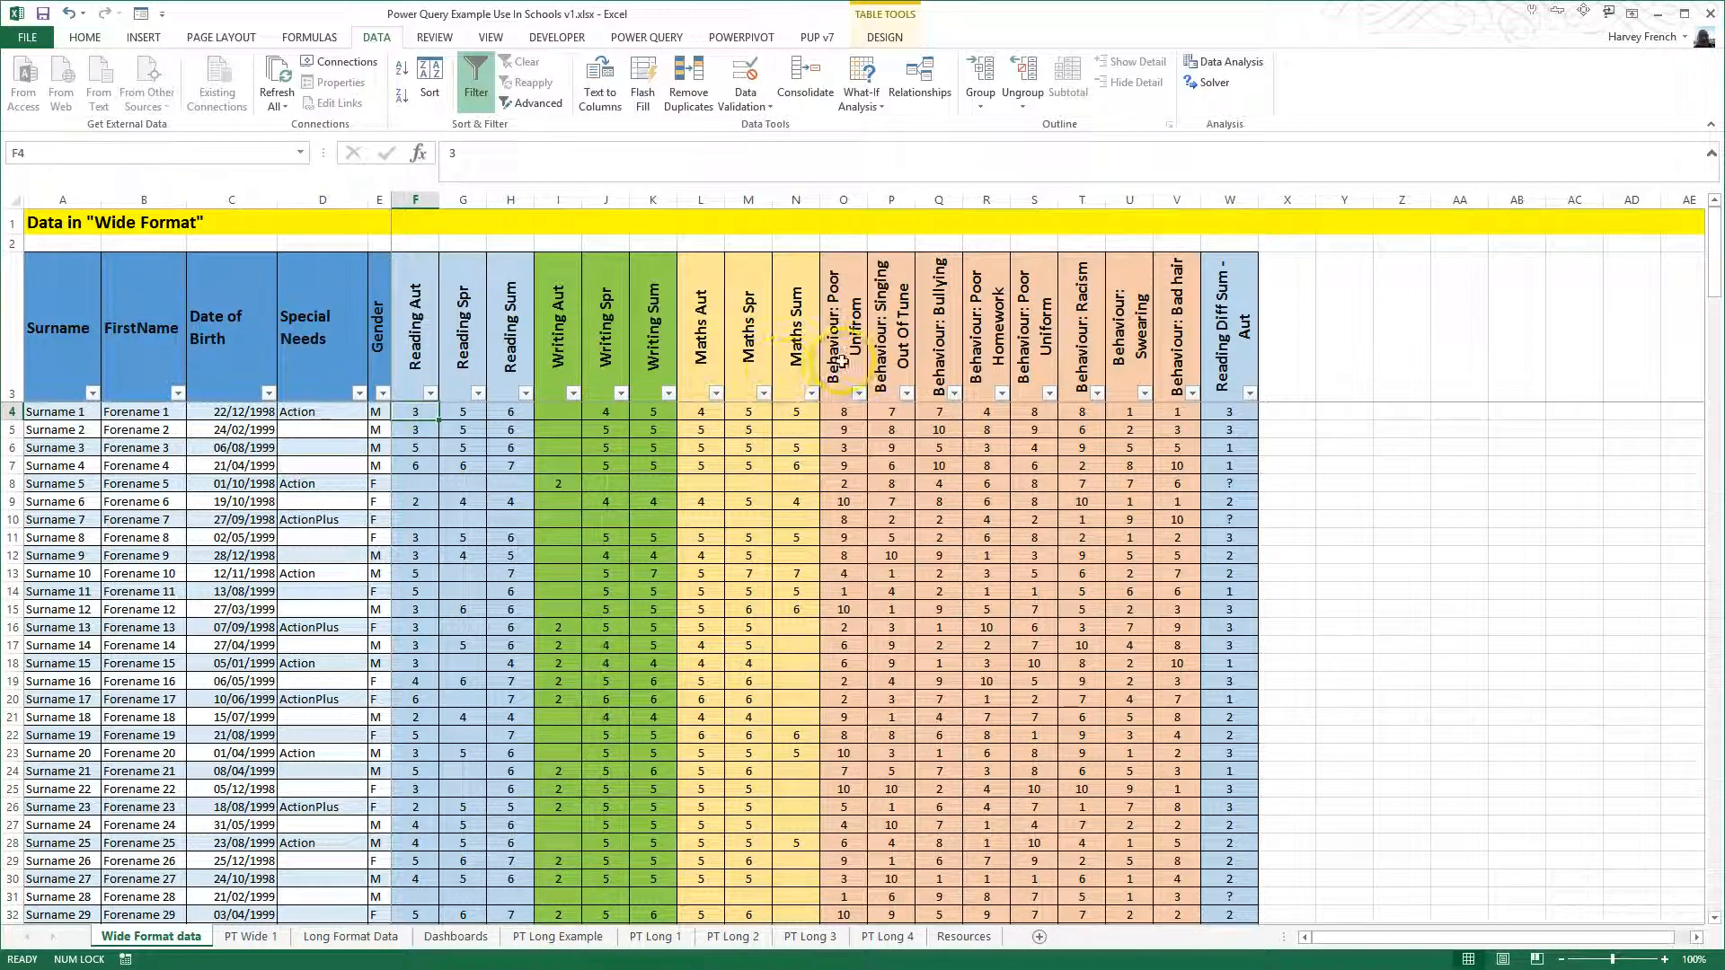
{"action": "left_click_drag", "start_coordinate": [835, 355], "coordinate": [1186, 359]}
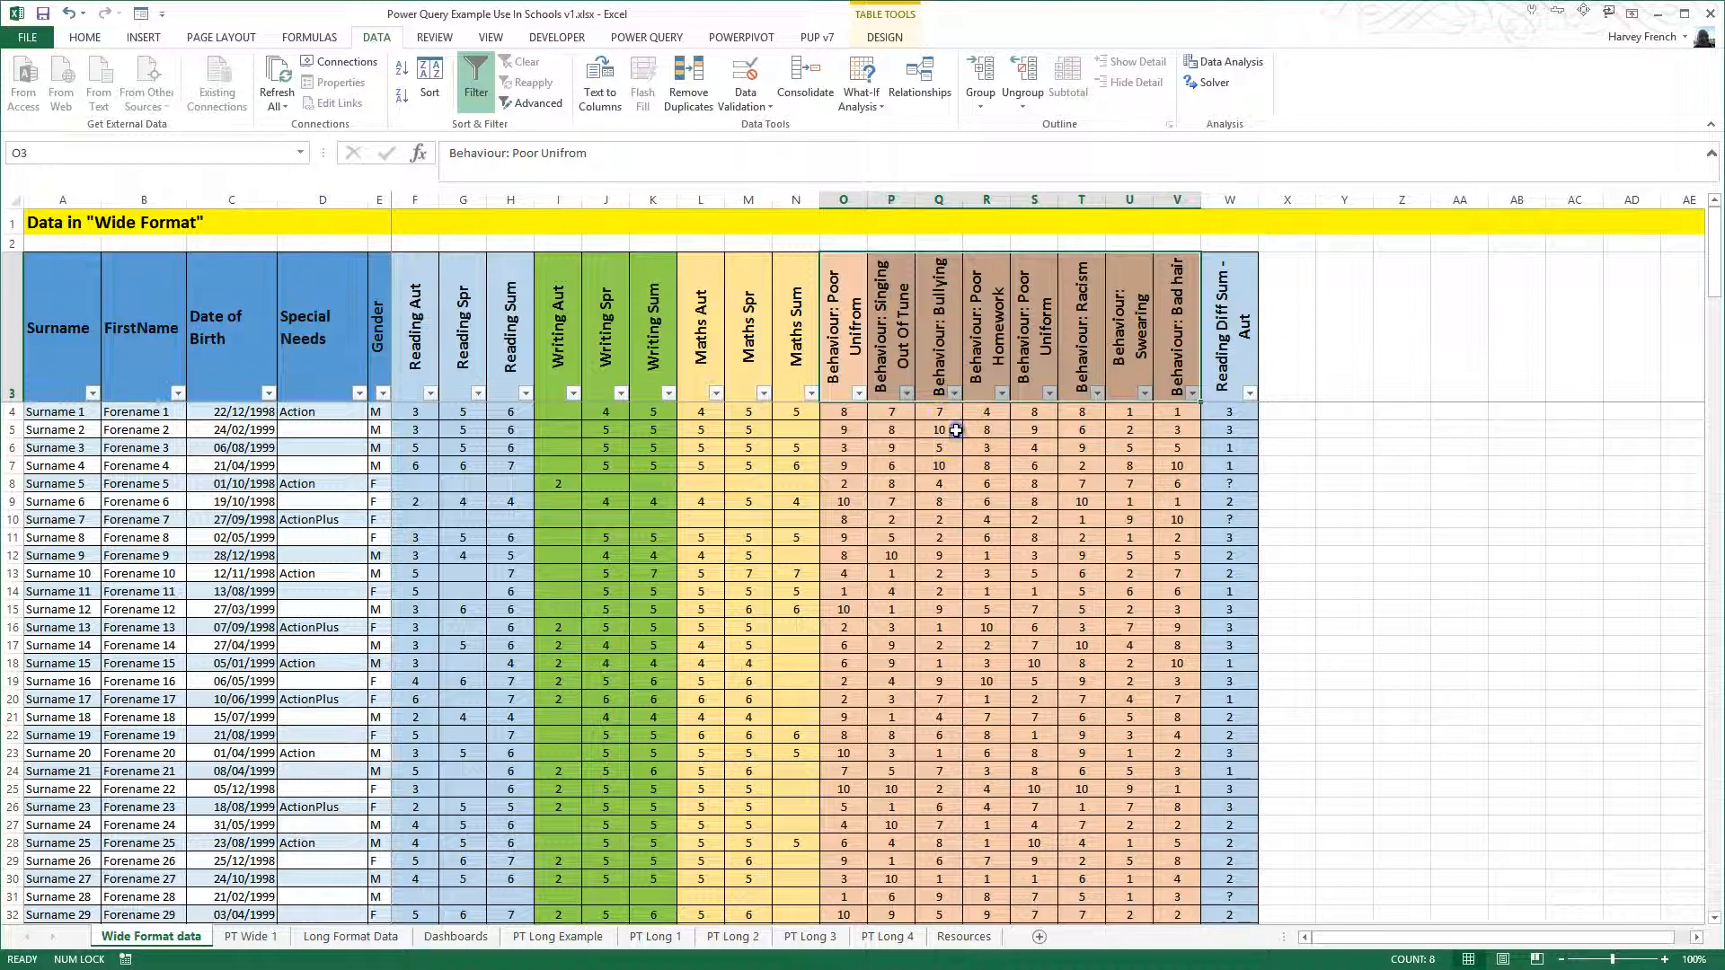
{"action": "left_click", "coordinate": [955, 431]}
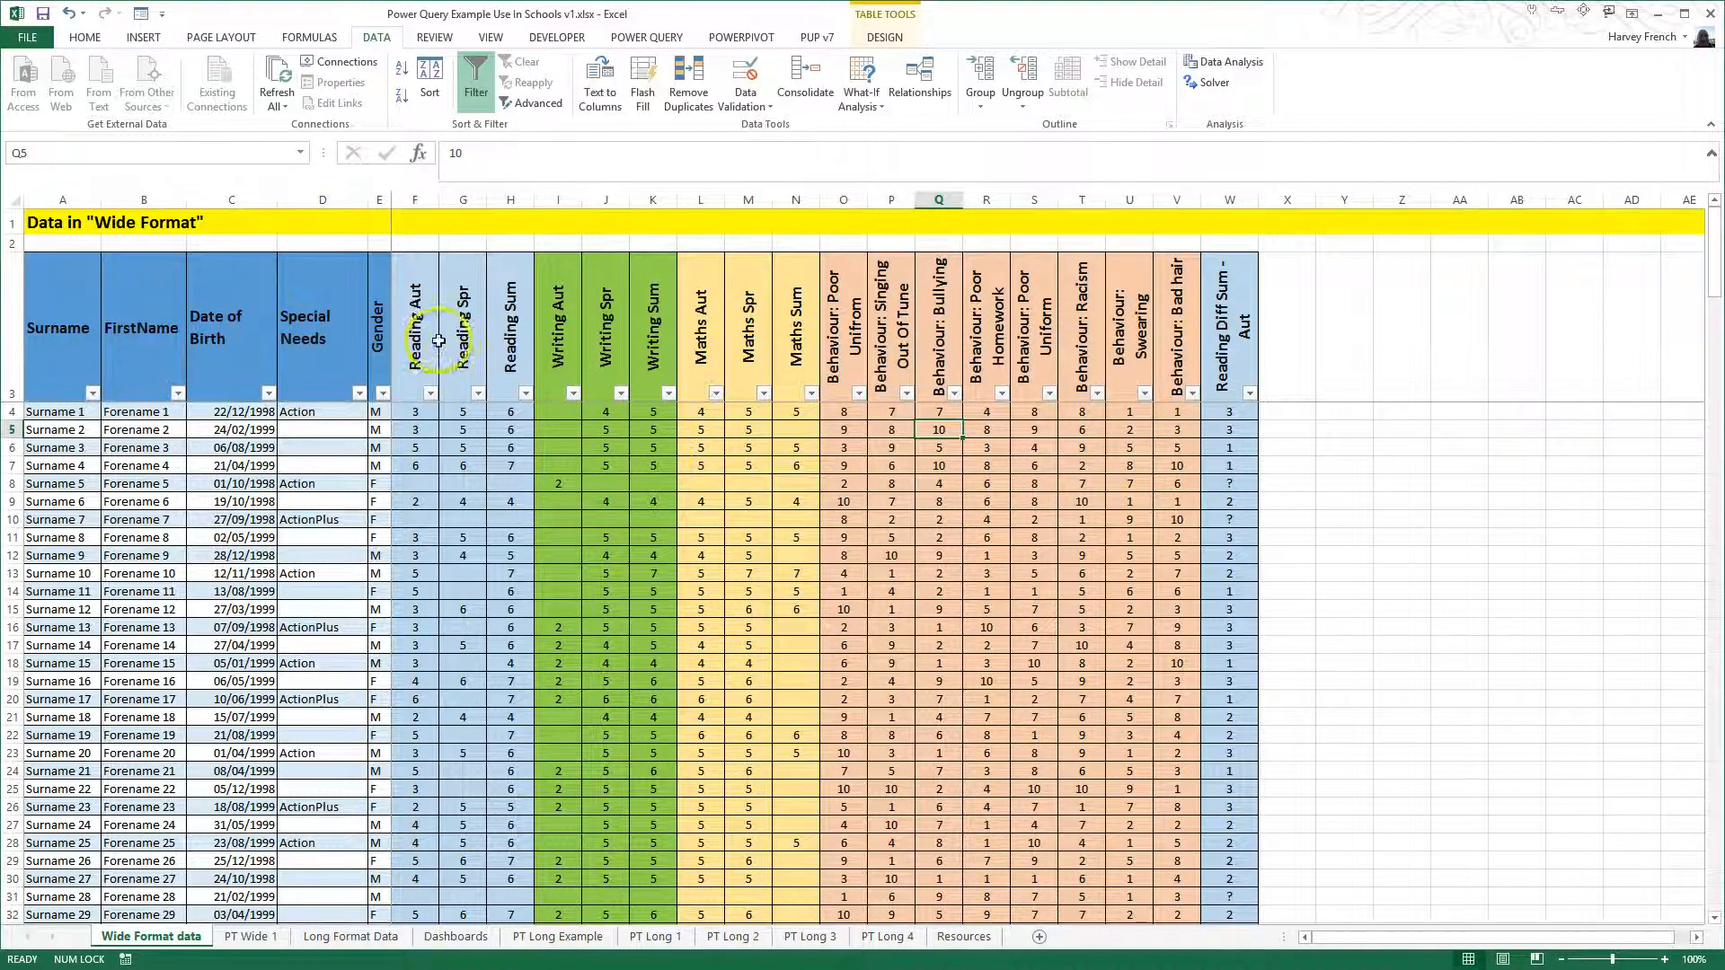
{"action": "left_click", "coordinate": [418, 315]}
{"action": "left_click", "coordinate": [465, 303]}
{"action": "left_click", "coordinate": [515, 308]}
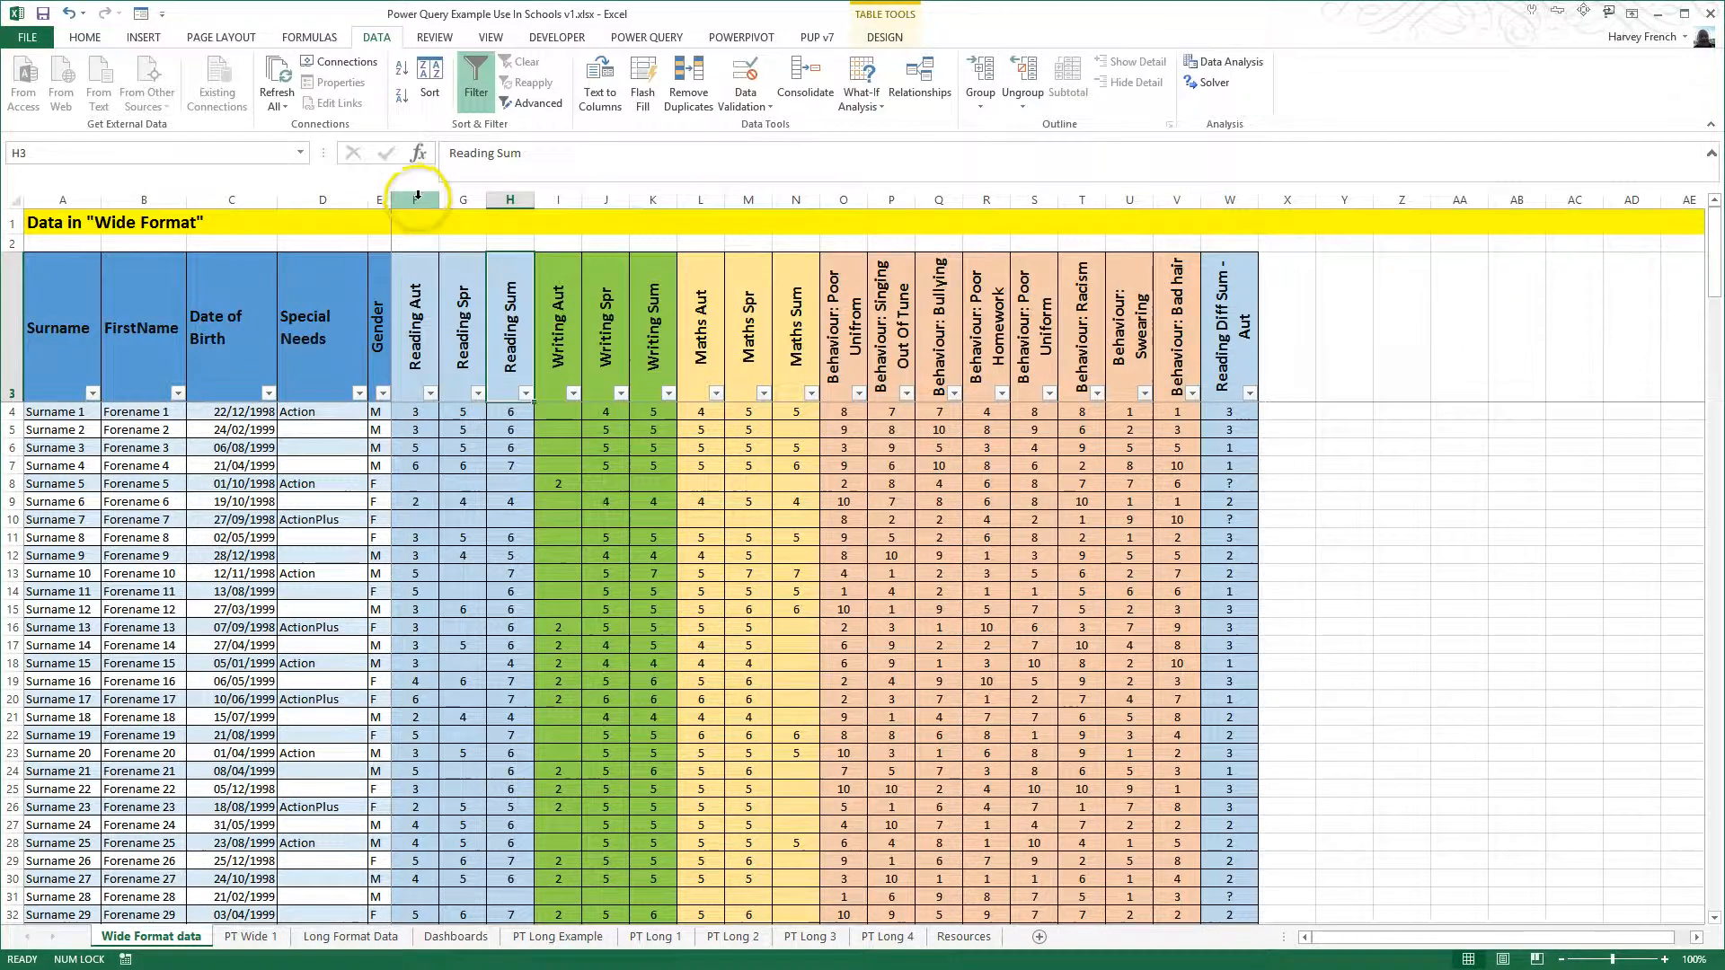
- Examine the Reading, Writing and Maths level columns and check how far the pupil records extend in the wide format table
{"action": "left_click_drag", "start_coordinate": [416, 200], "coordinate": [790, 217]}
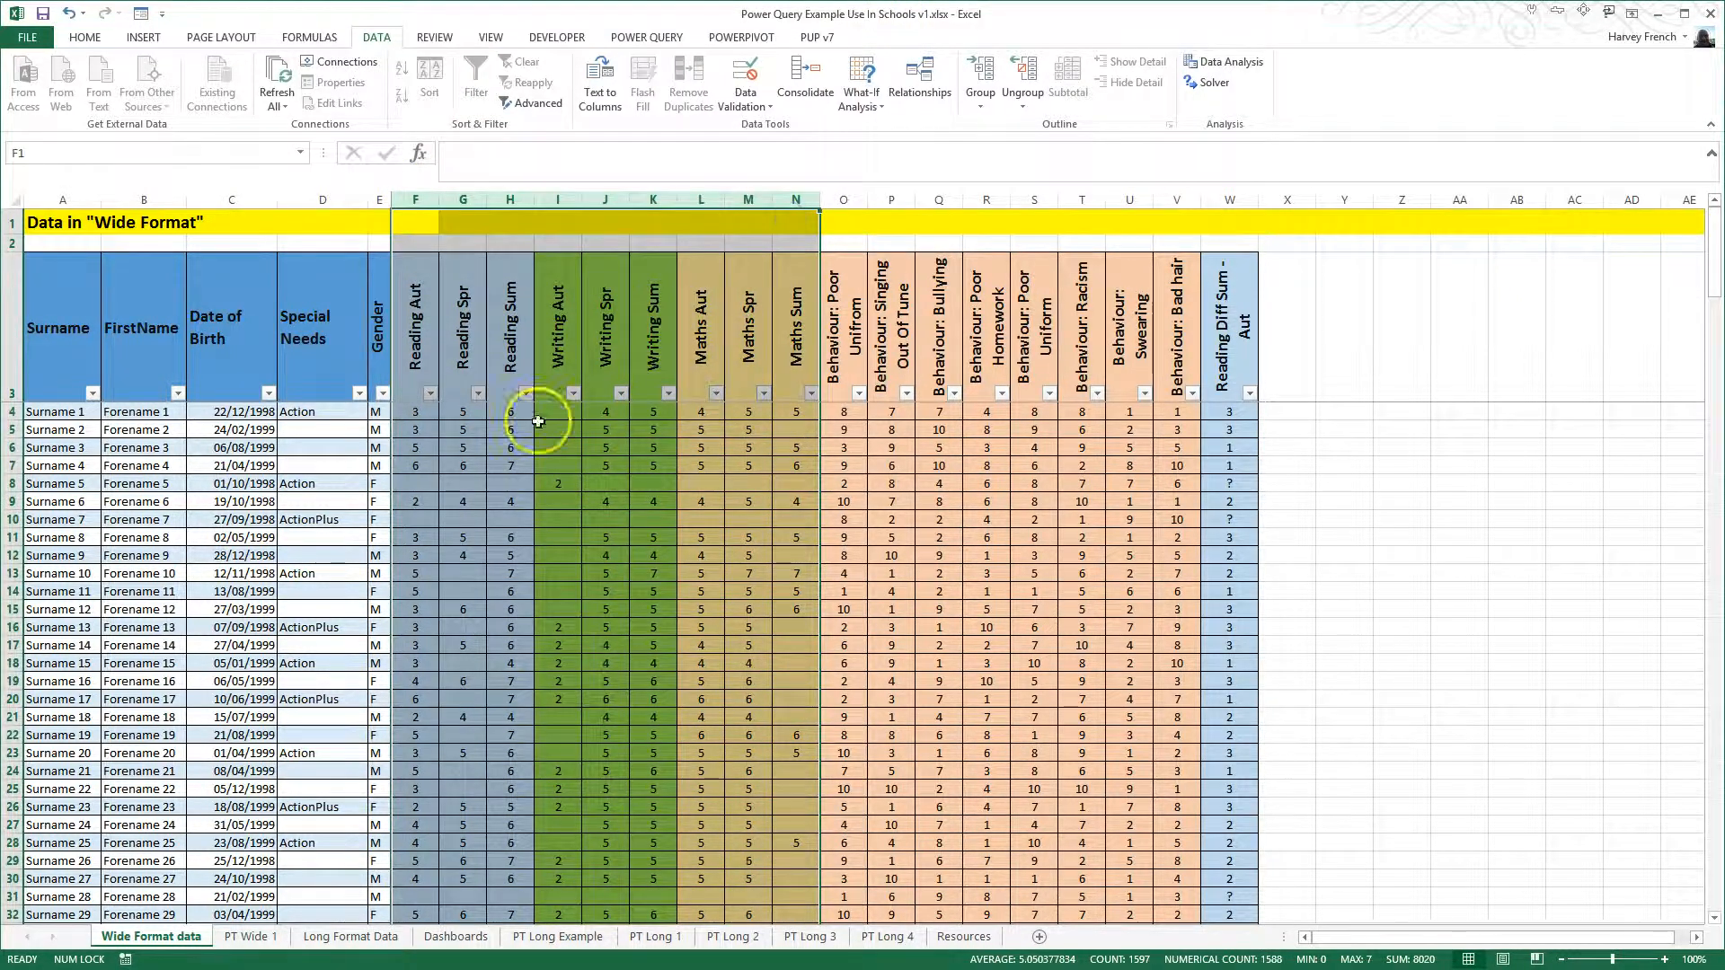
{"action": "left_click", "coordinate": [509, 369]}
{"action": "left_click", "coordinate": [83, 413]}
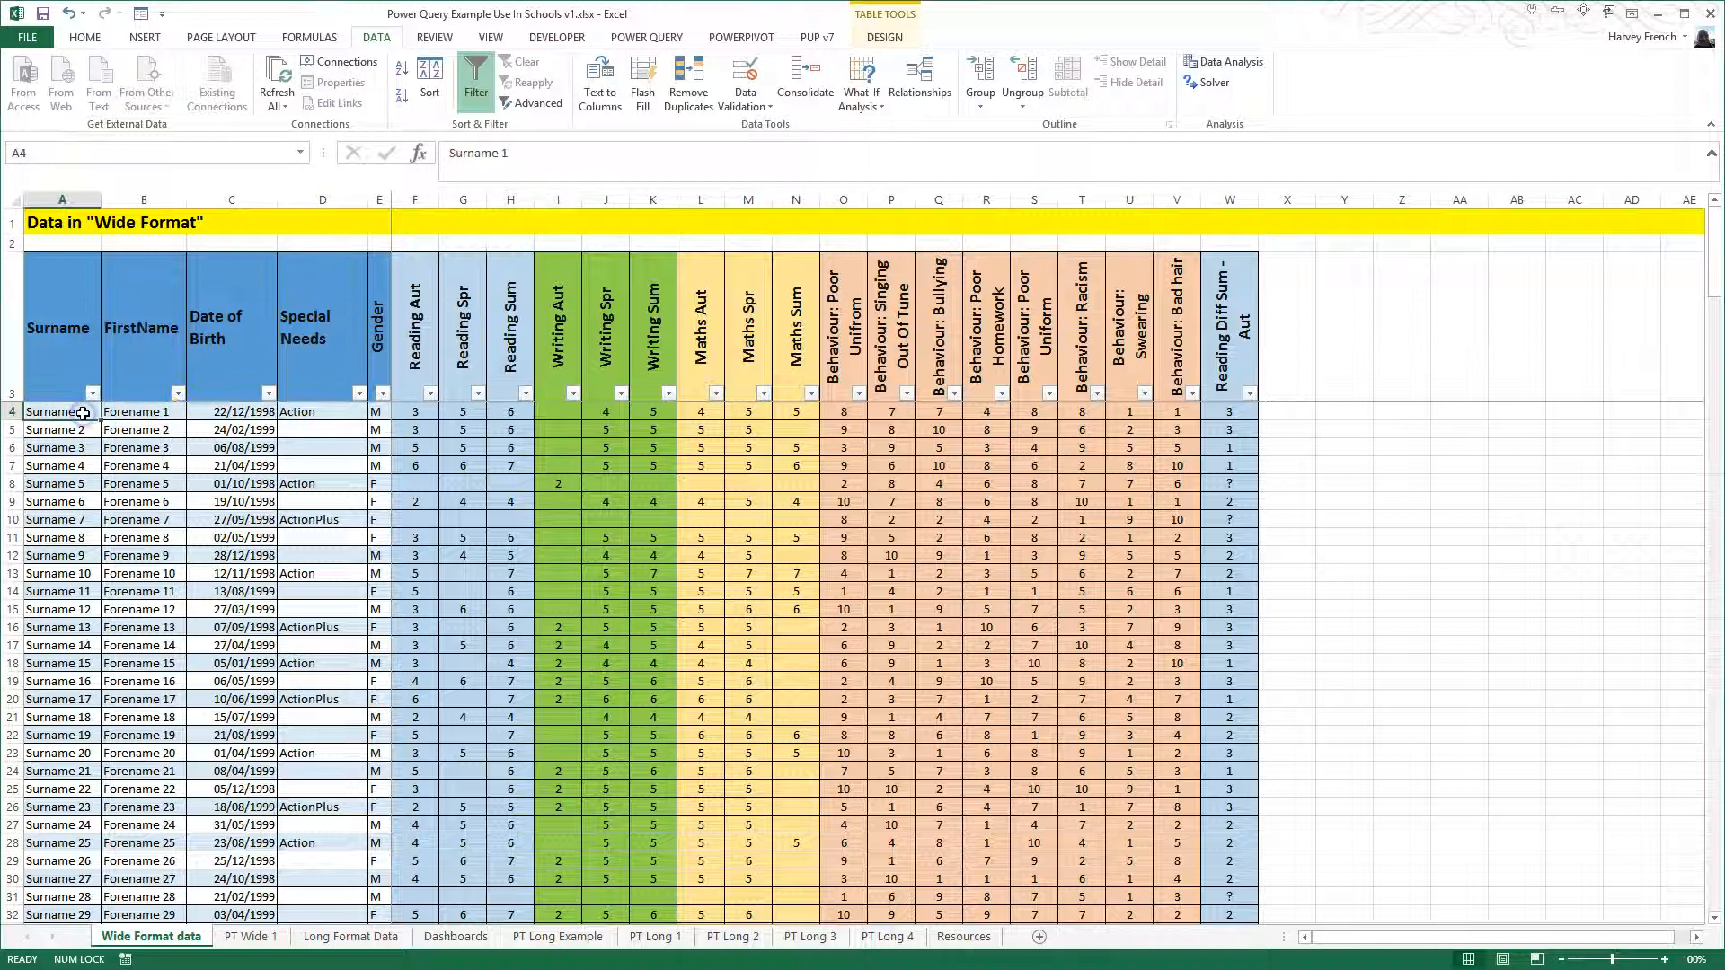
{"action": "key", "text": "ctrl+Down"}
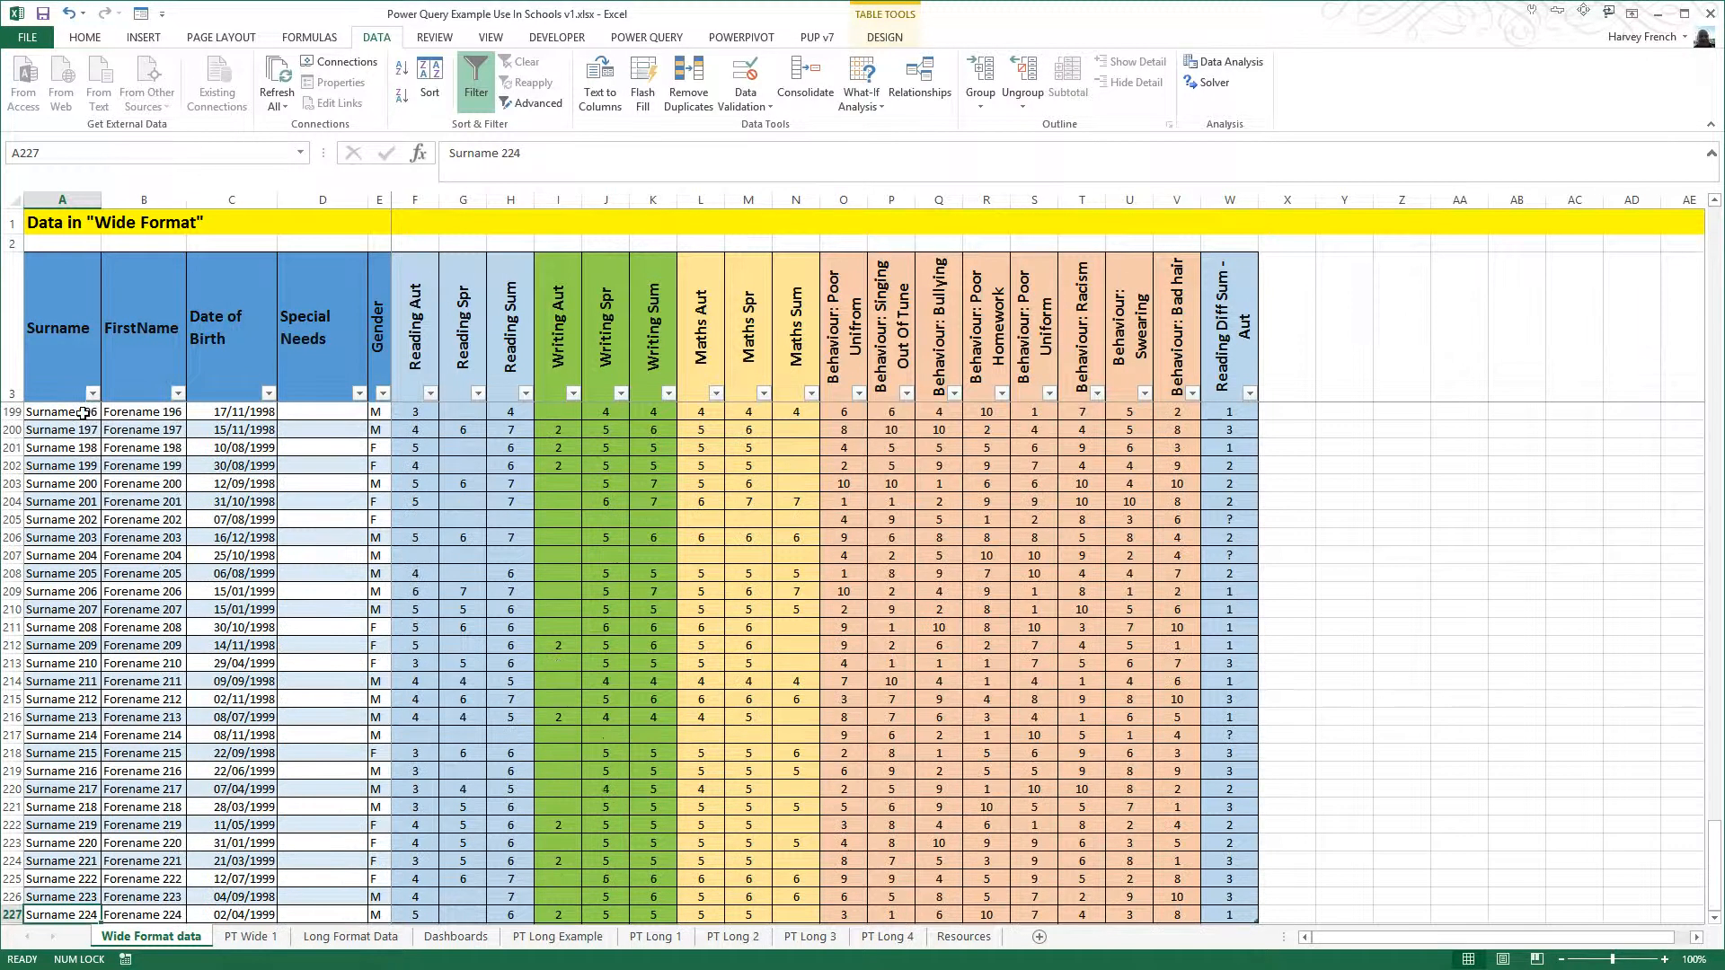
{"action": "key", "text": "ctrl+Home"}
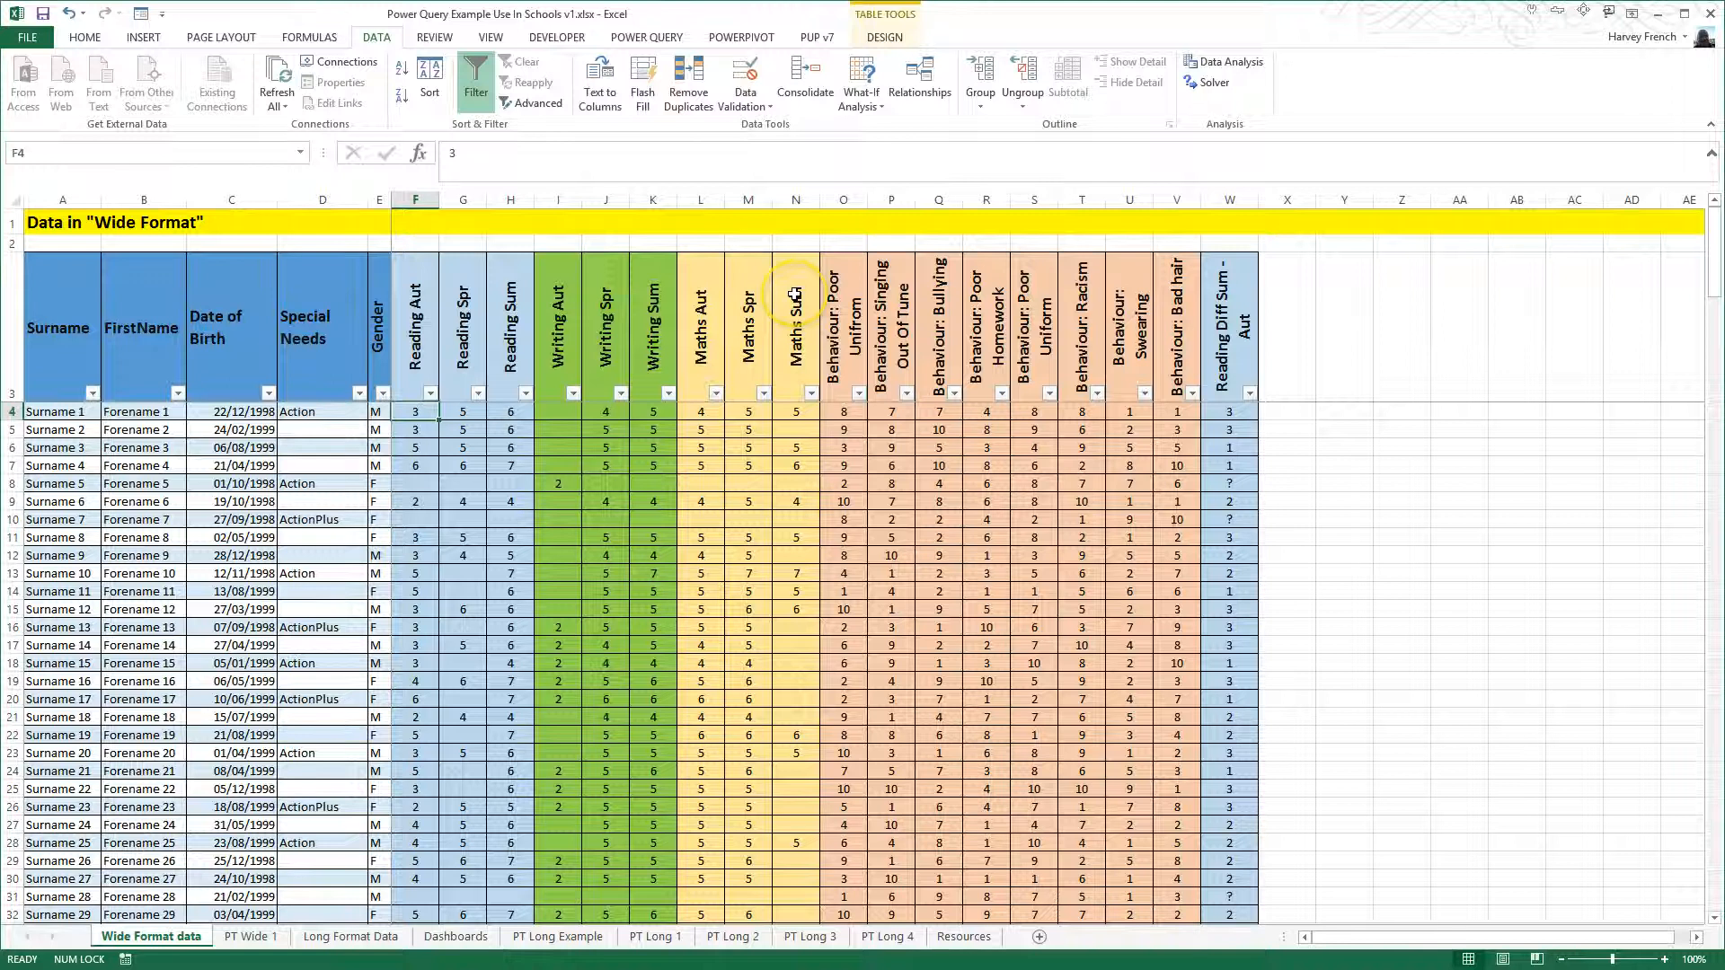
- Inspect the Long Format Data sheet down to its last record, and return to the Wide Format data sheet
{"action": "left_click", "coordinate": [356, 937]}
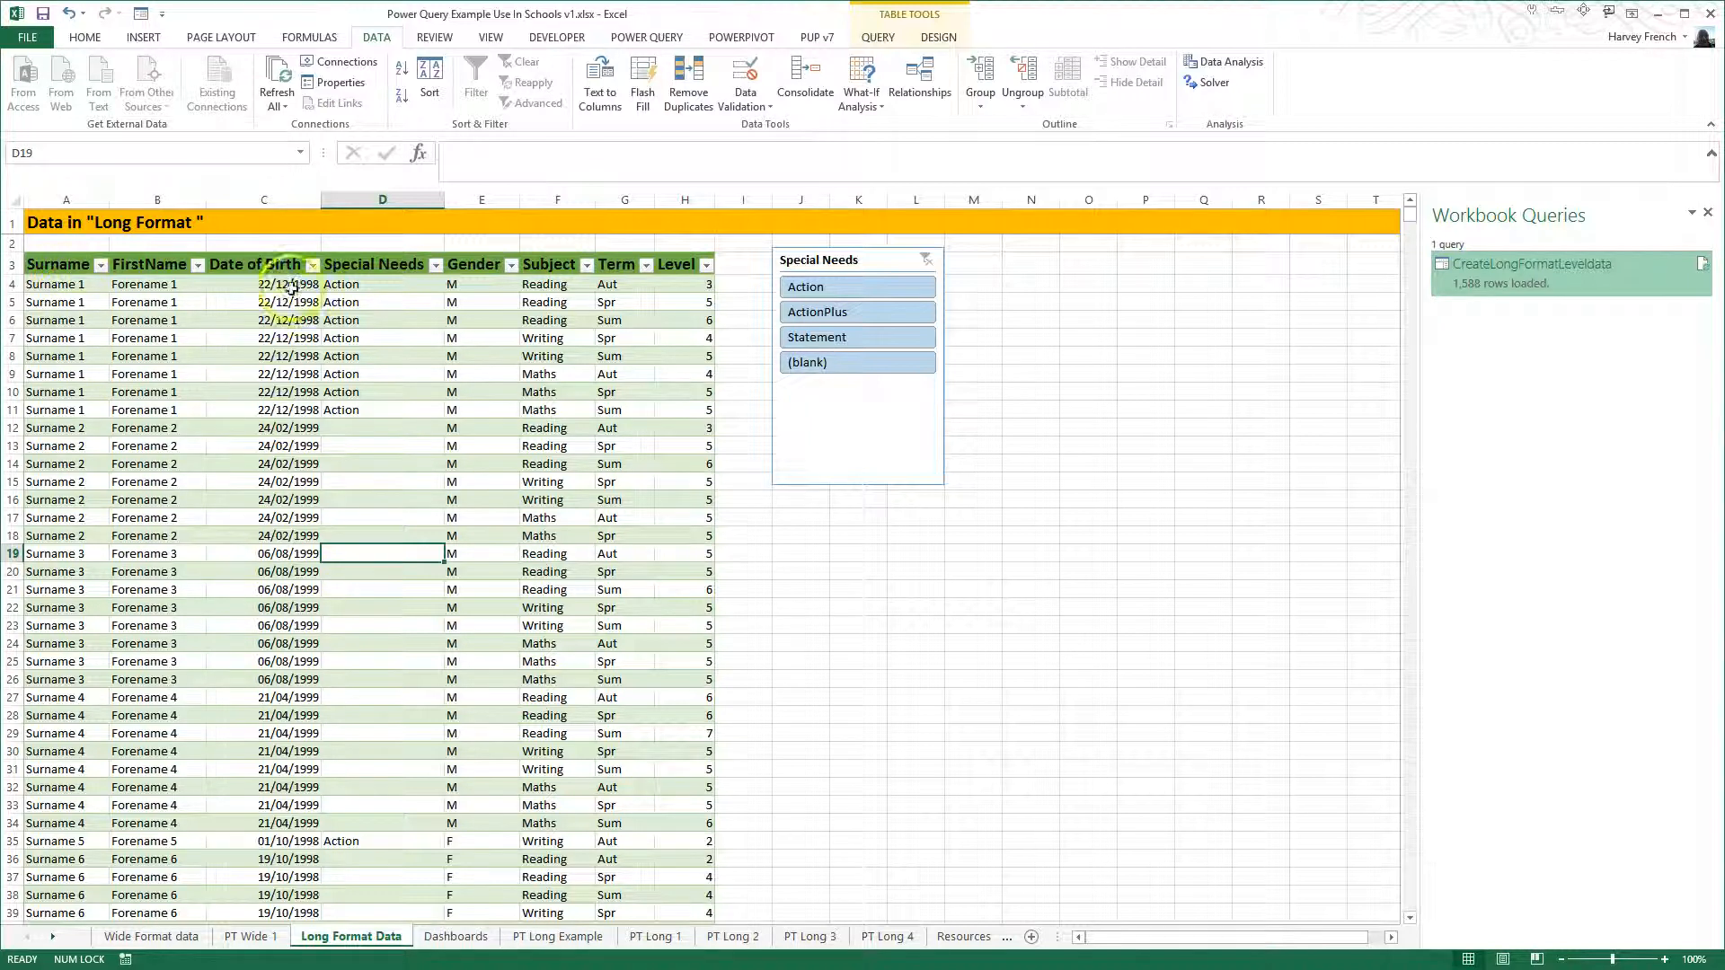
{"action": "left_click", "coordinate": [75, 287]}
{"action": "key", "text": "ctrl+Down"}
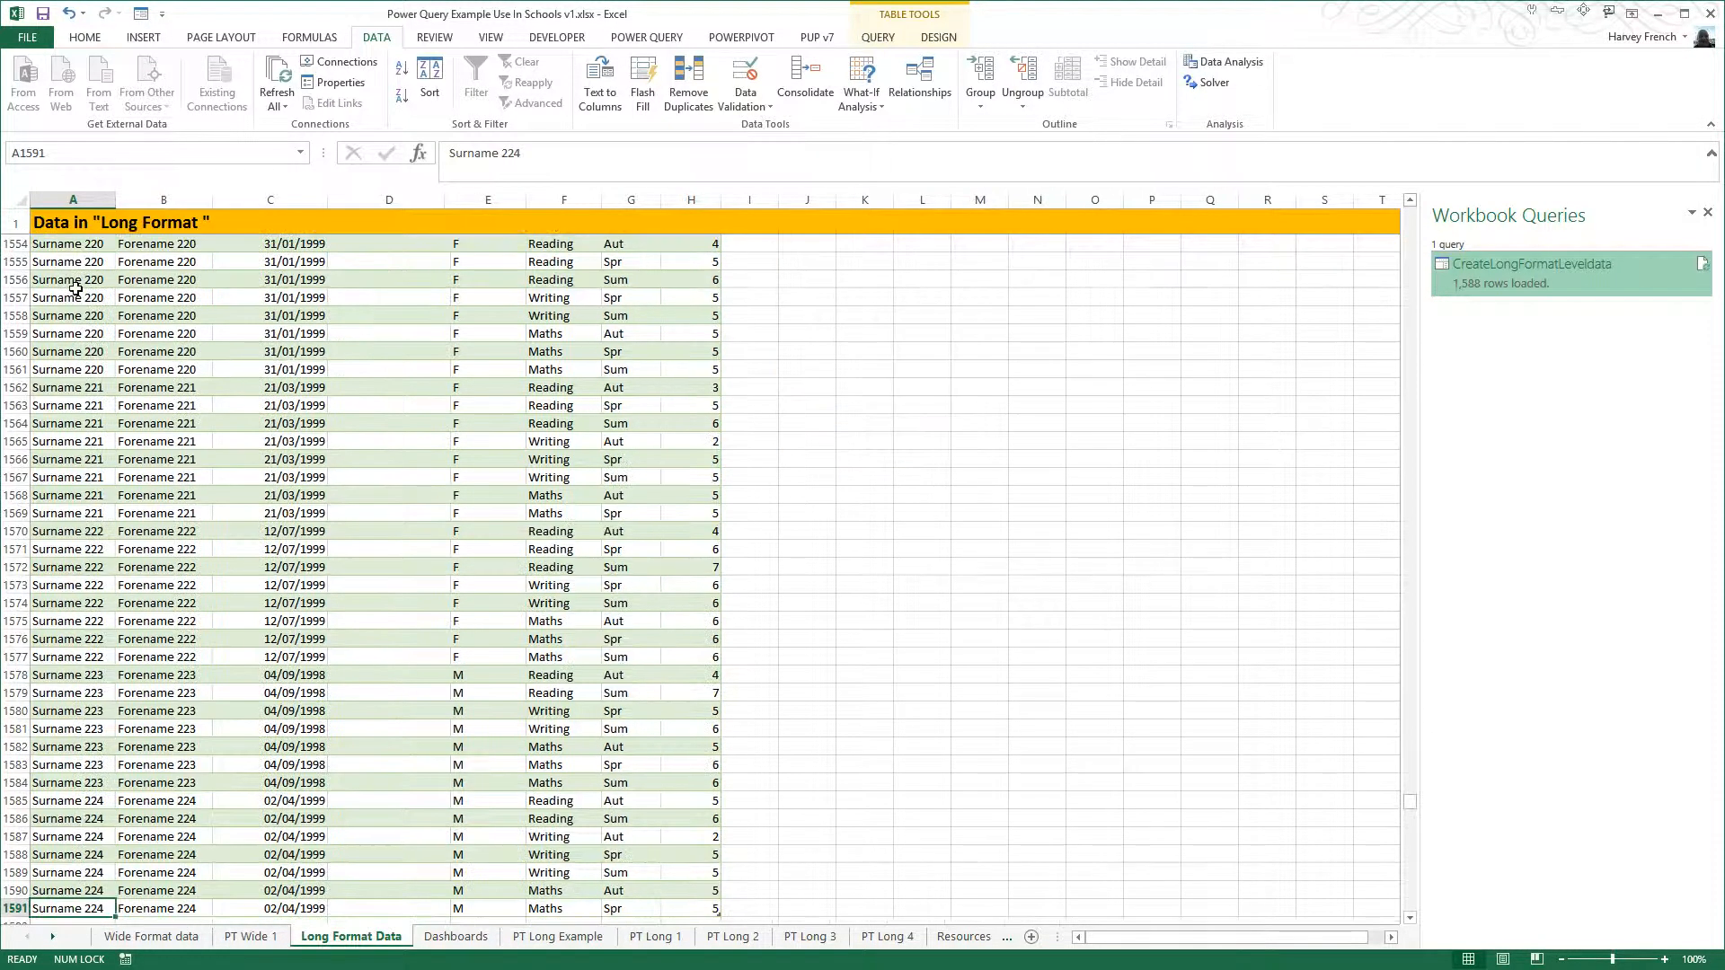
{"action": "key", "text": "ctrl+Up"}
{"action": "key", "text": "Up"}
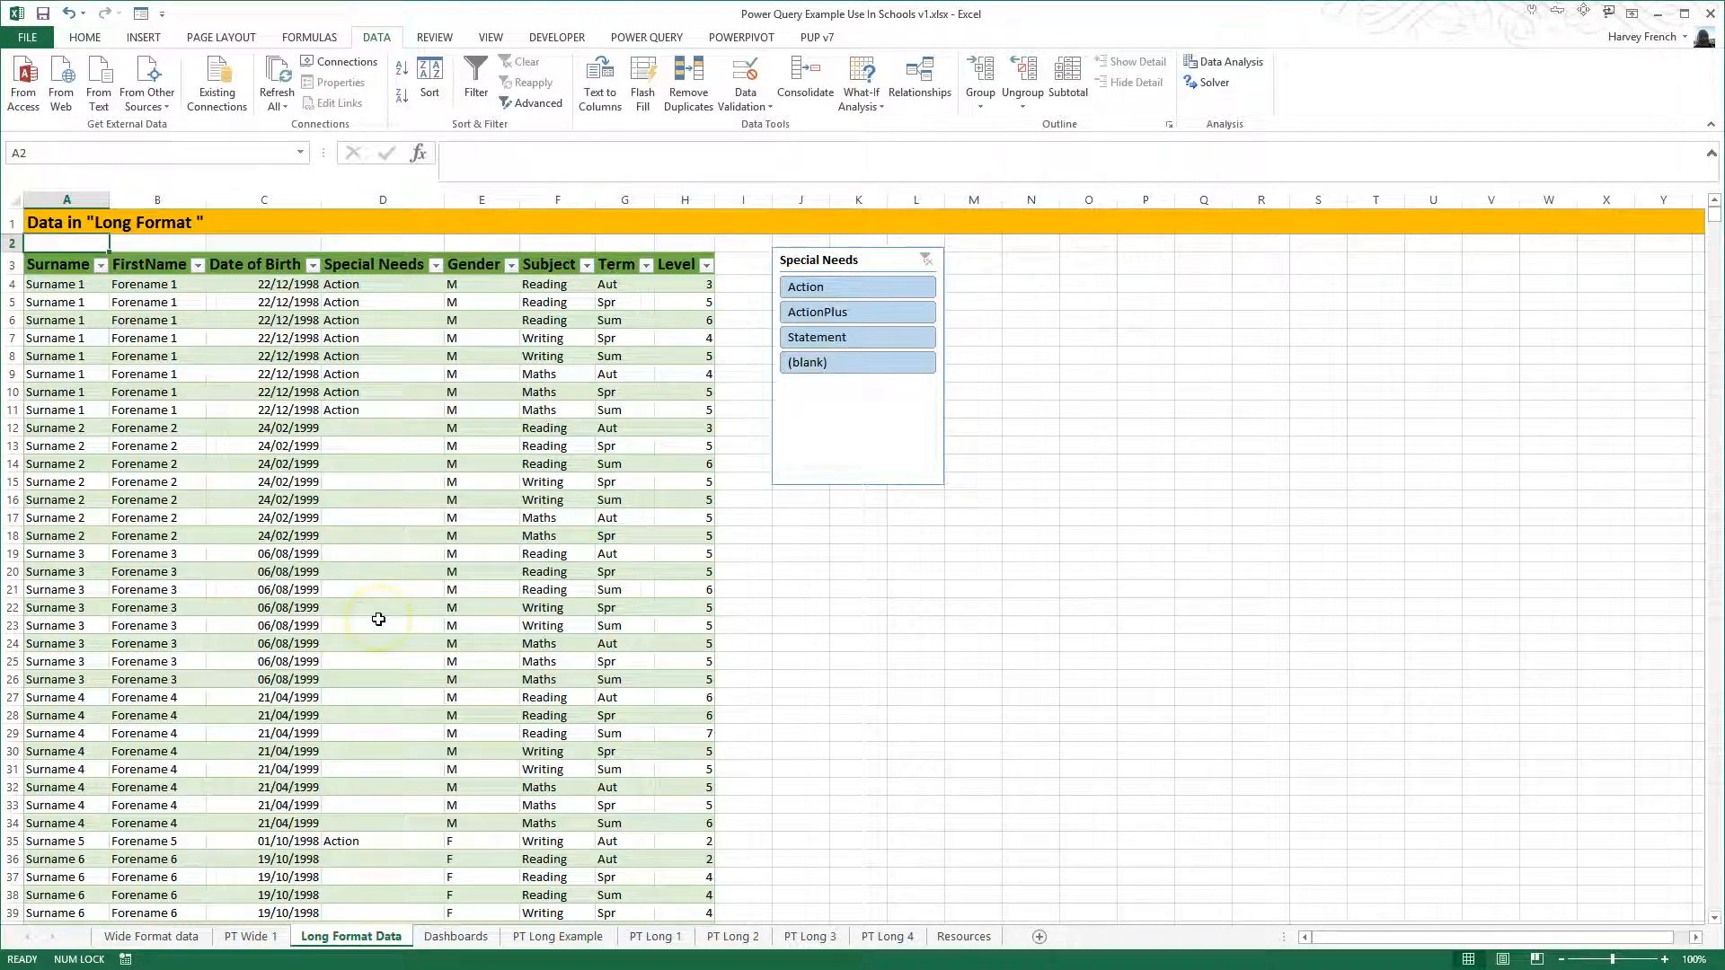
{"action": "left_click", "coordinate": [171, 937]}
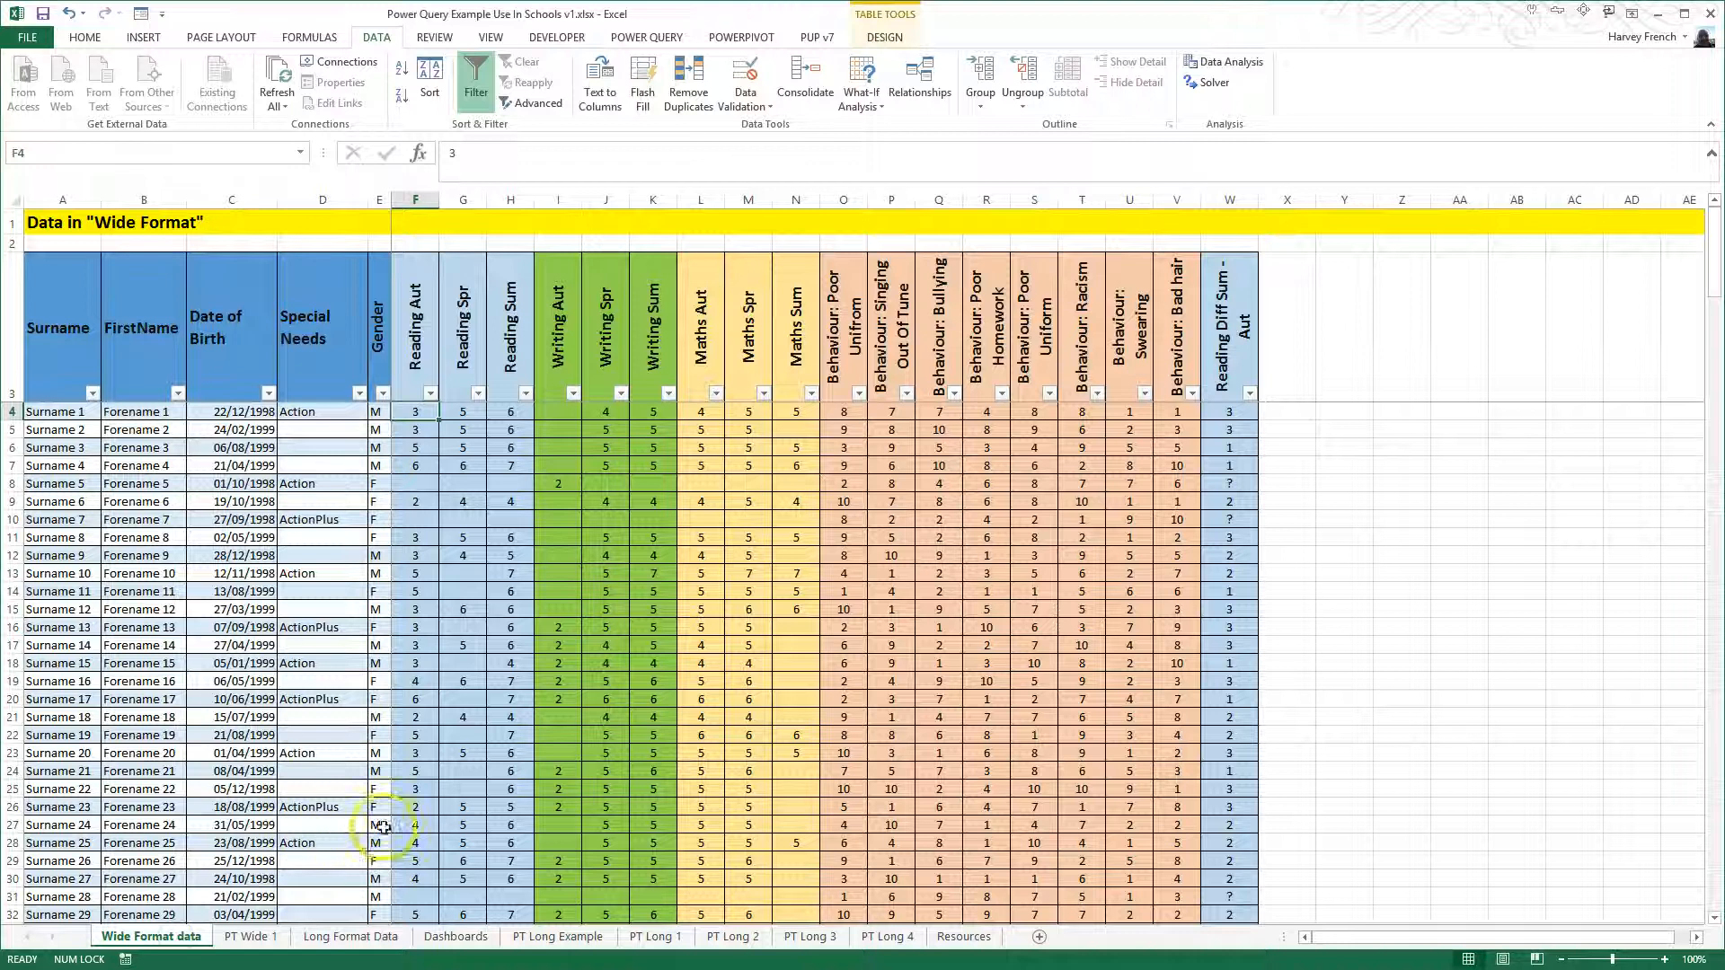
- Remove Gender and Reading Spr from the rows of the pivot table on the PT Wide 1 sheet
{"action": "left_click", "coordinate": [268, 939]}
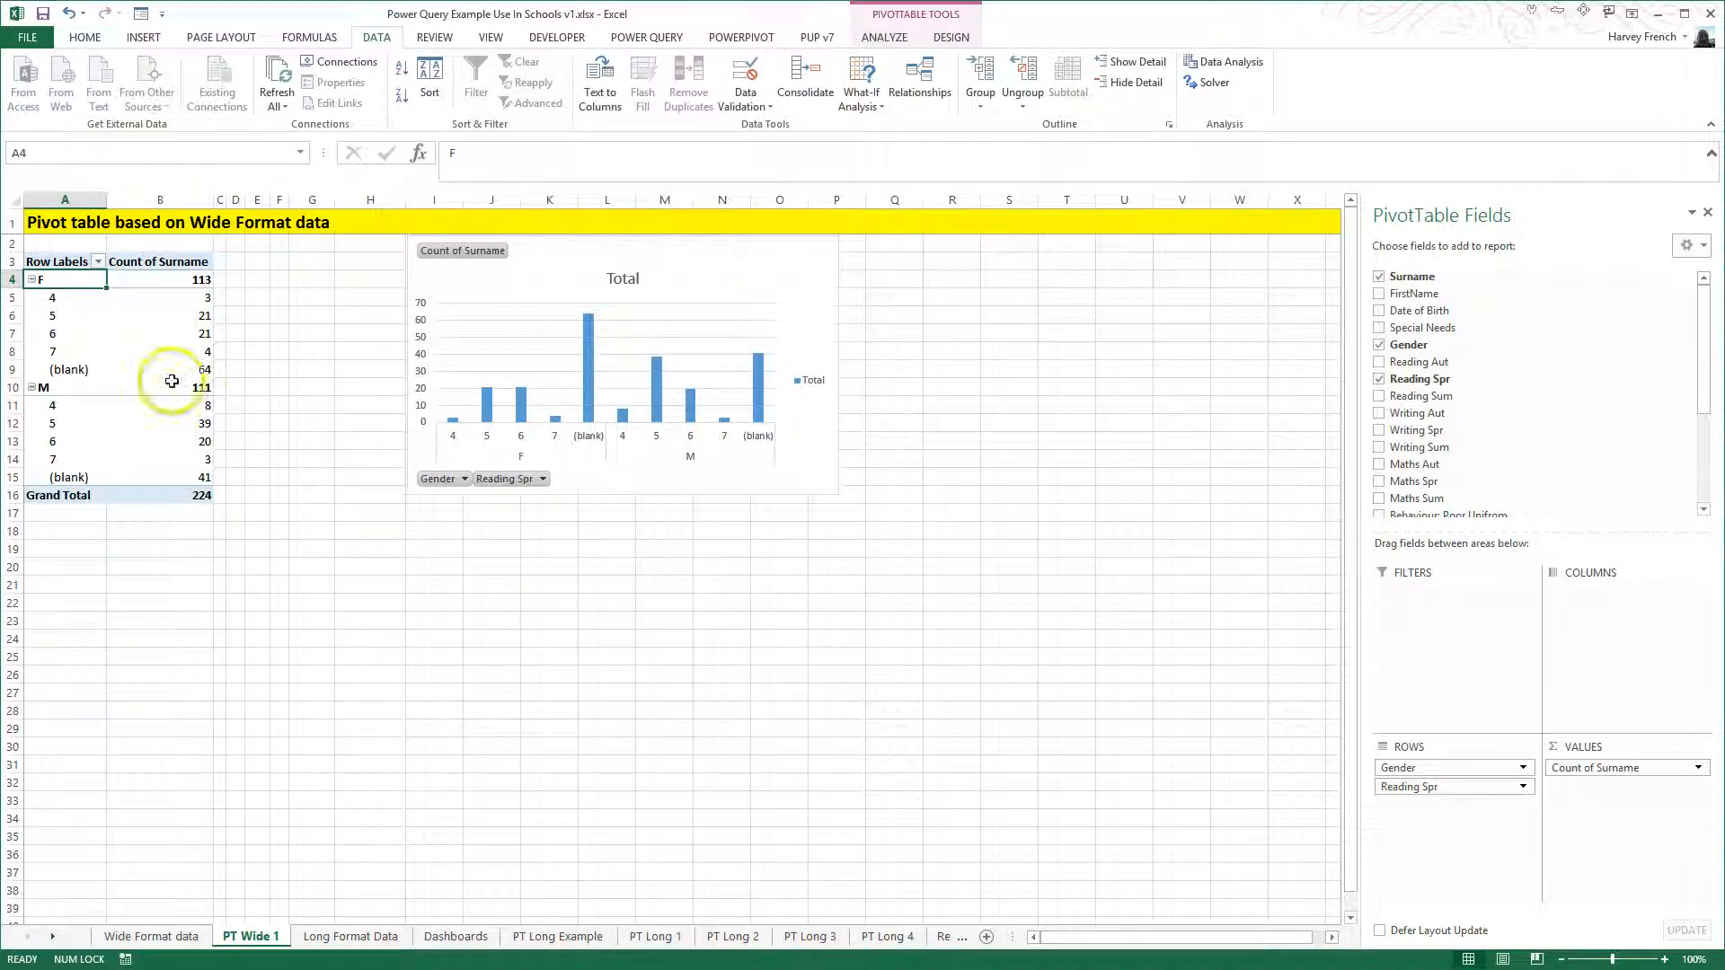
{"action": "left_click_drag", "start_coordinate": [1398, 768], "coordinate": [1235, 766]}
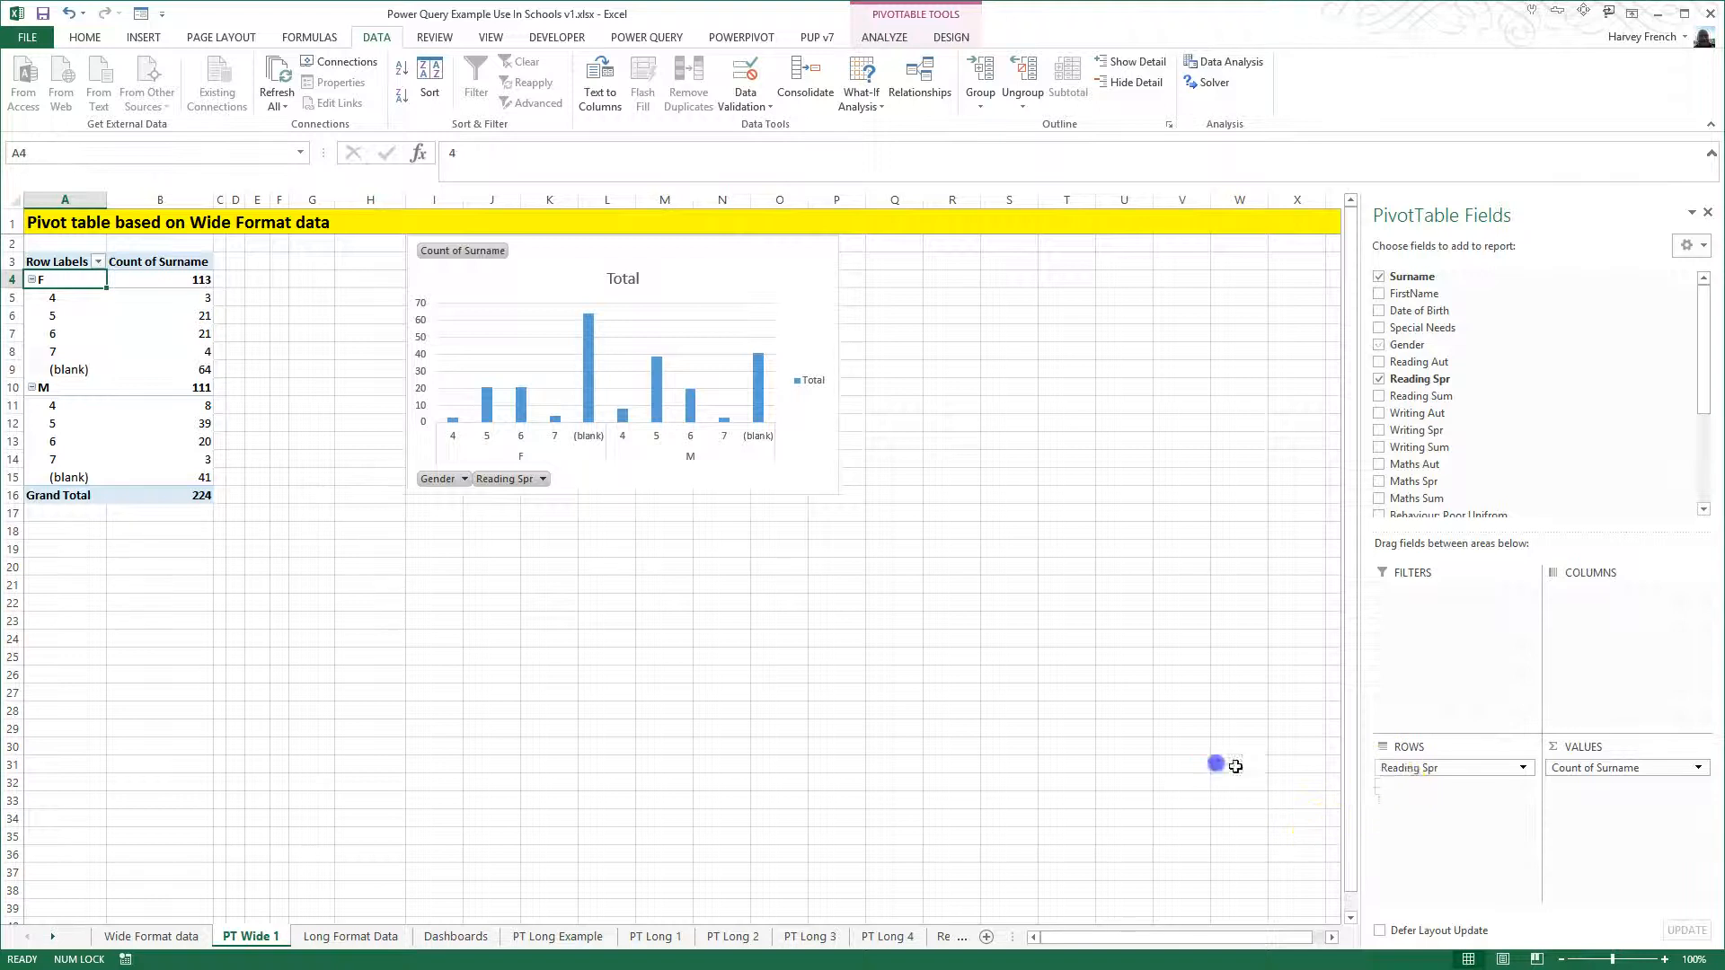
{"action": "left_click_drag", "start_coordinate": [1405, 770], "coordinate": [1216, 773]}
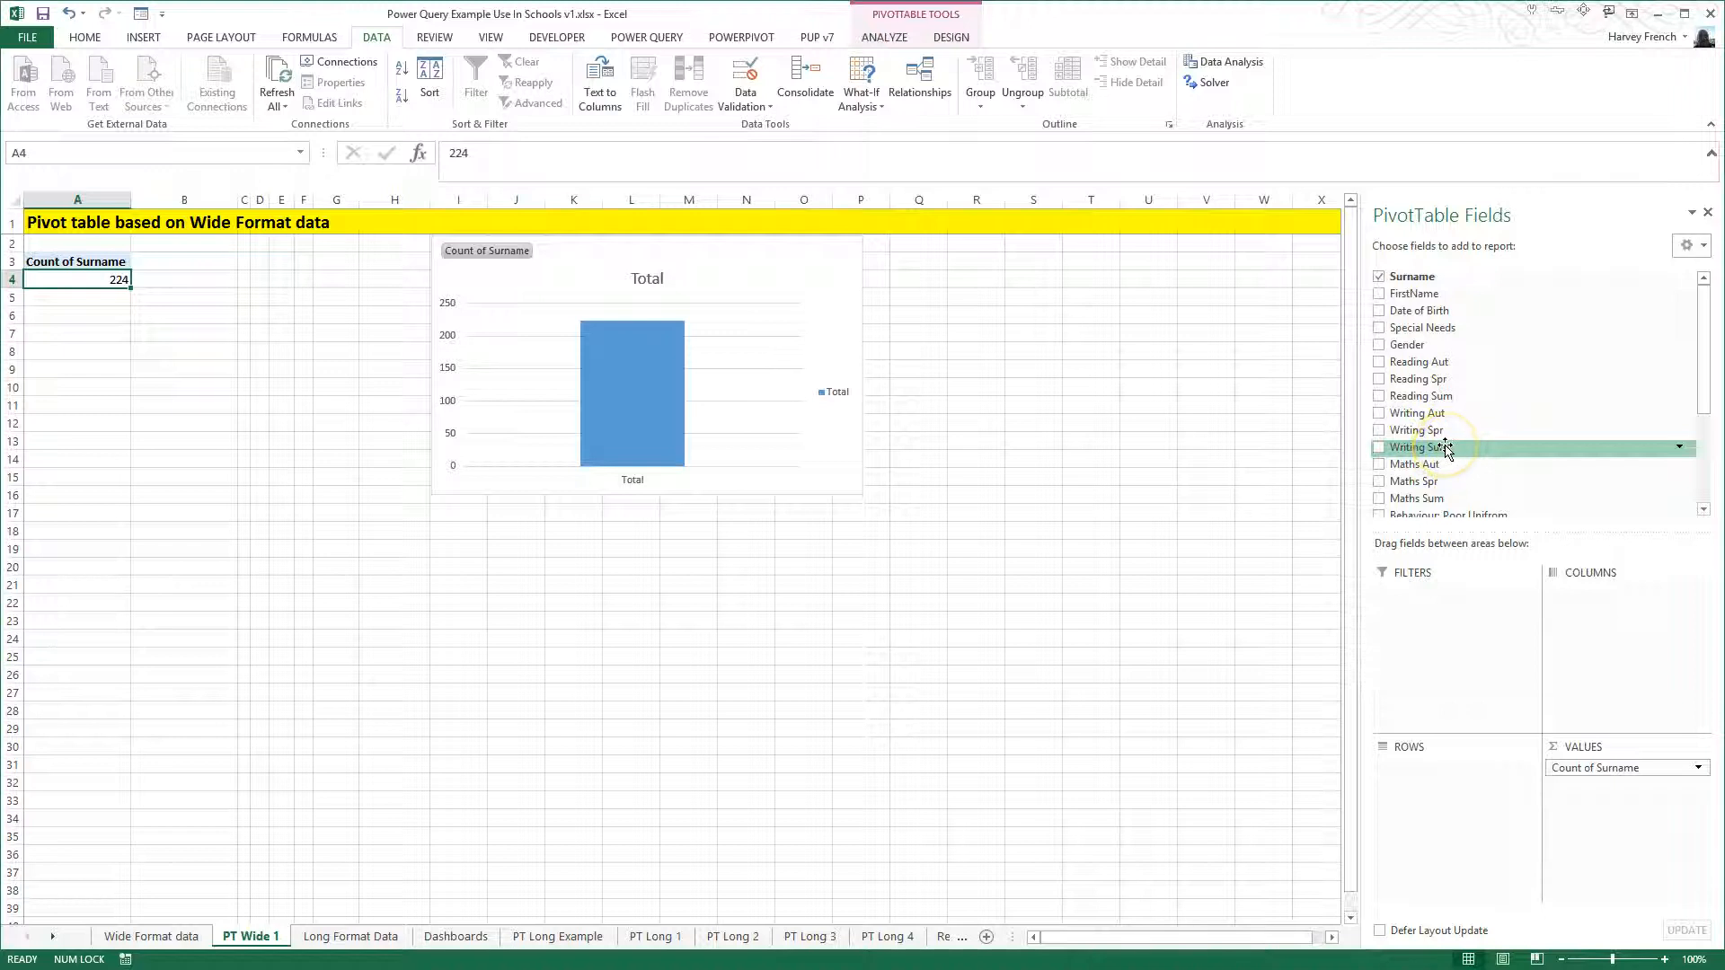
- Lay out the wide format pivot table with Reading Aut in the rows and Gender in the columns
{"action": "left_click_drag", "start_coordinate": [1447, 449], "coordinate": [1593, 789]}
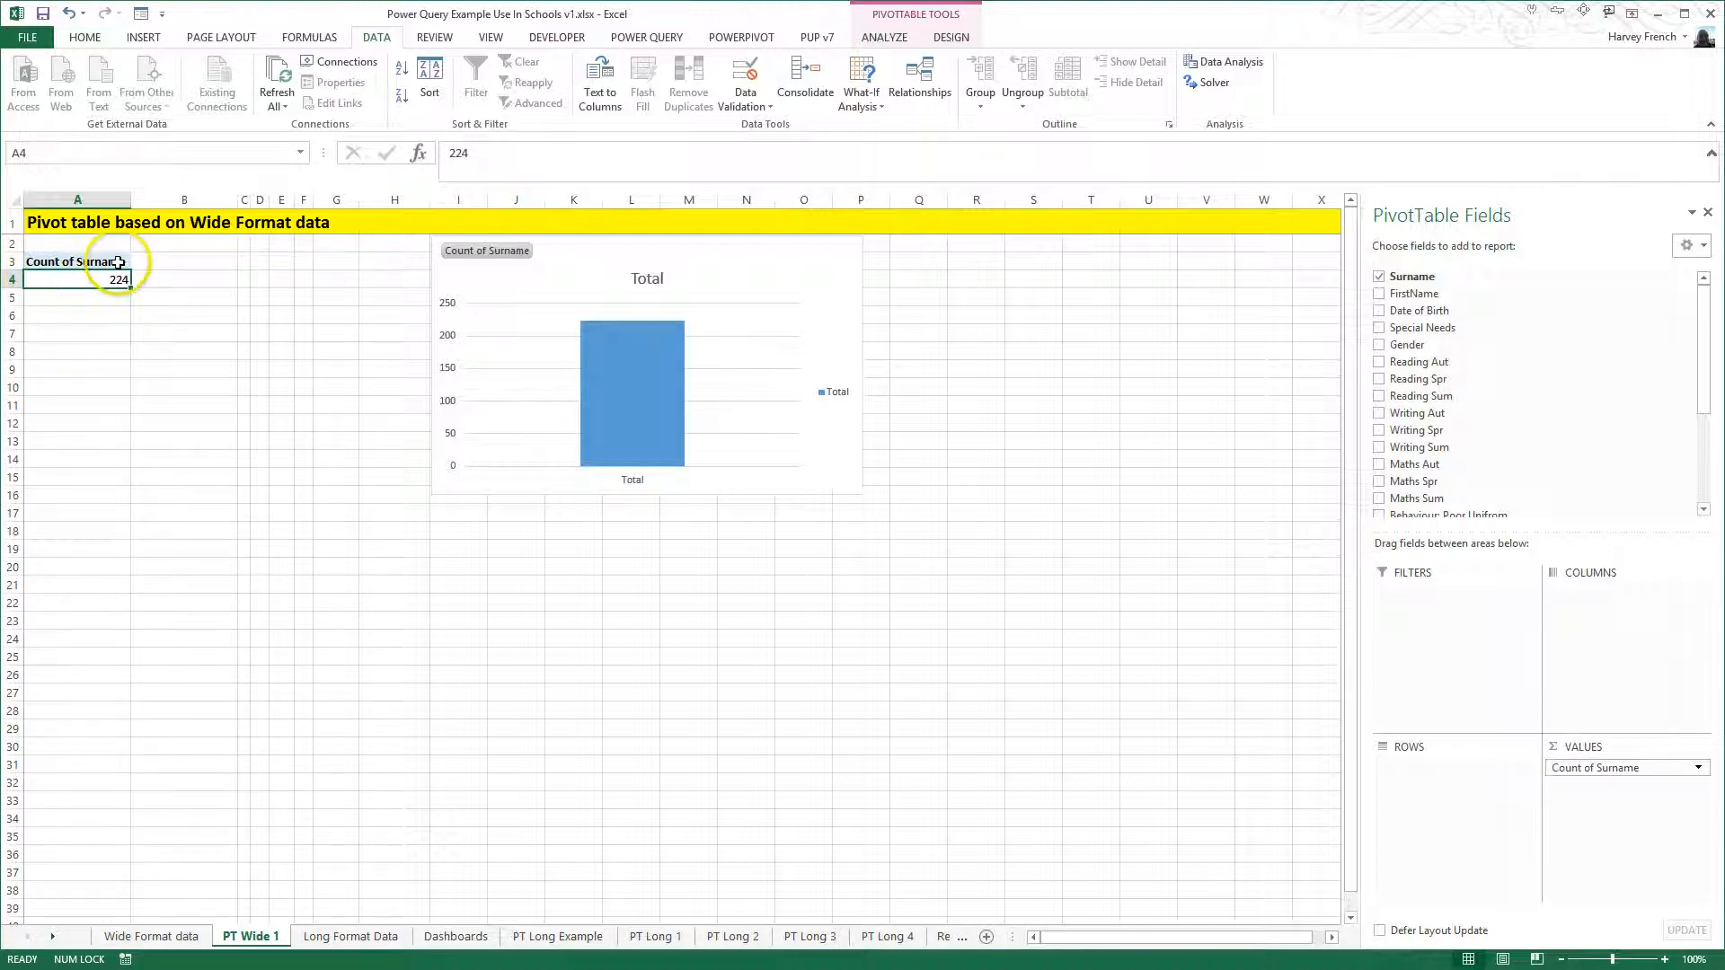
{"action": "left_click_drag", "start_coordinate": [1407, 345], "coordinate": [1286, 710]}
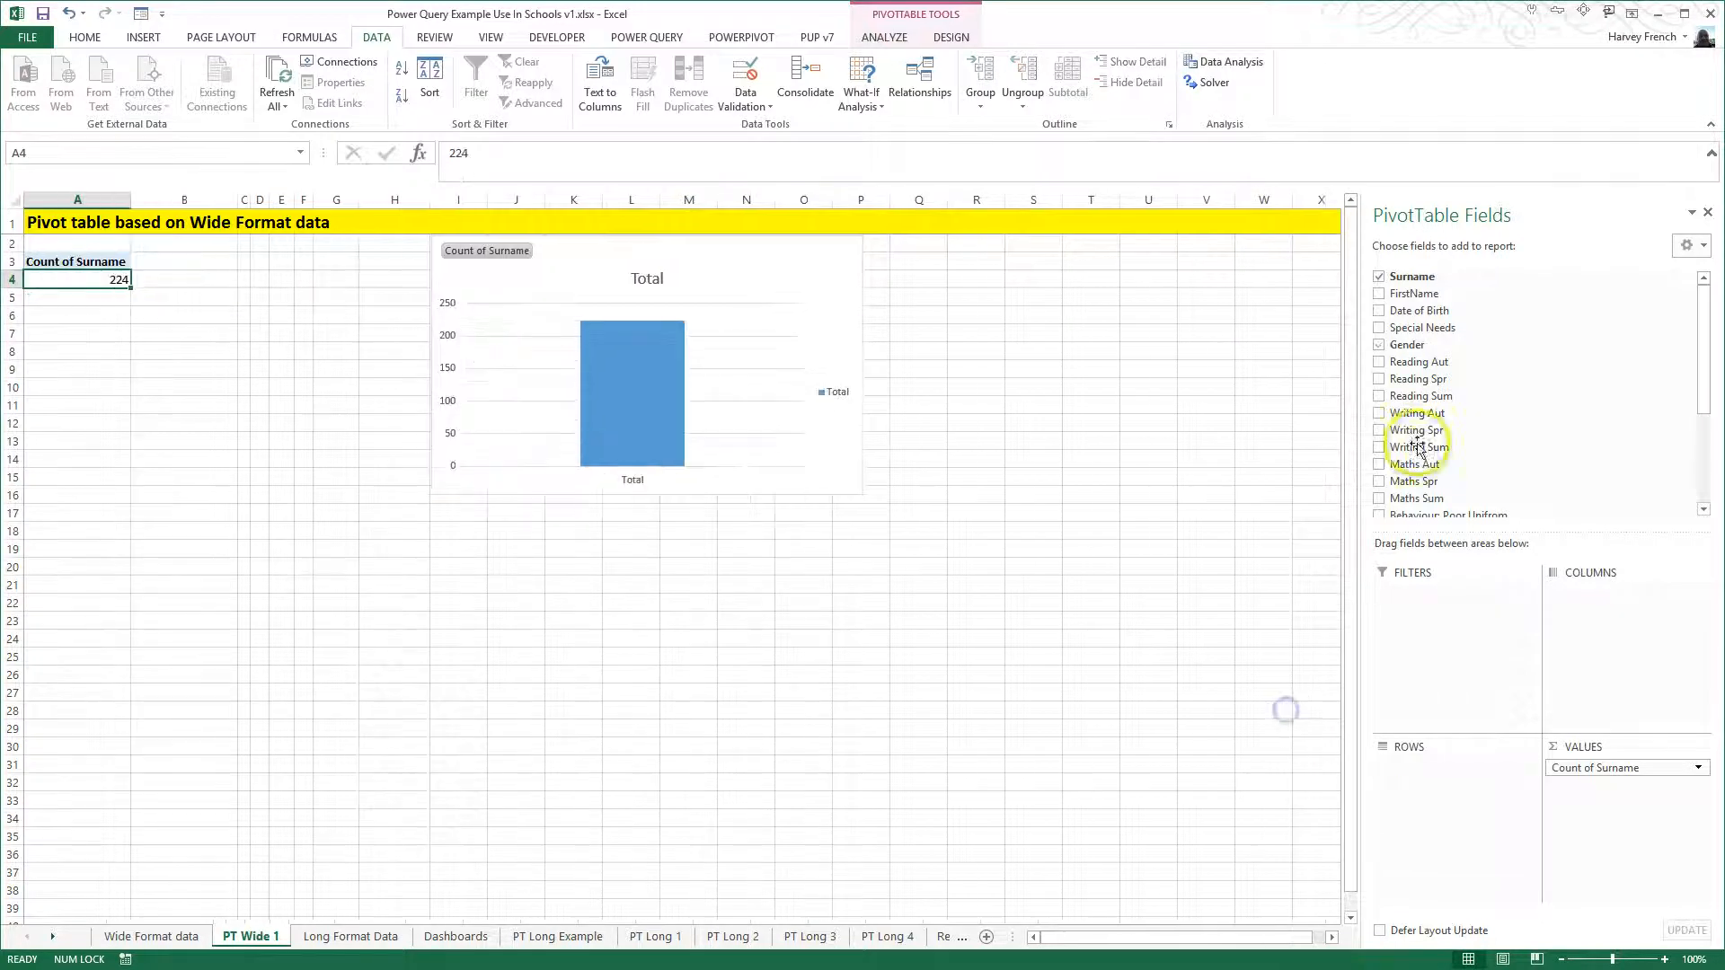
{"action": "left_click_drag", "start_coordinate": [1420, 362], "coordinate": [1481, 849]}
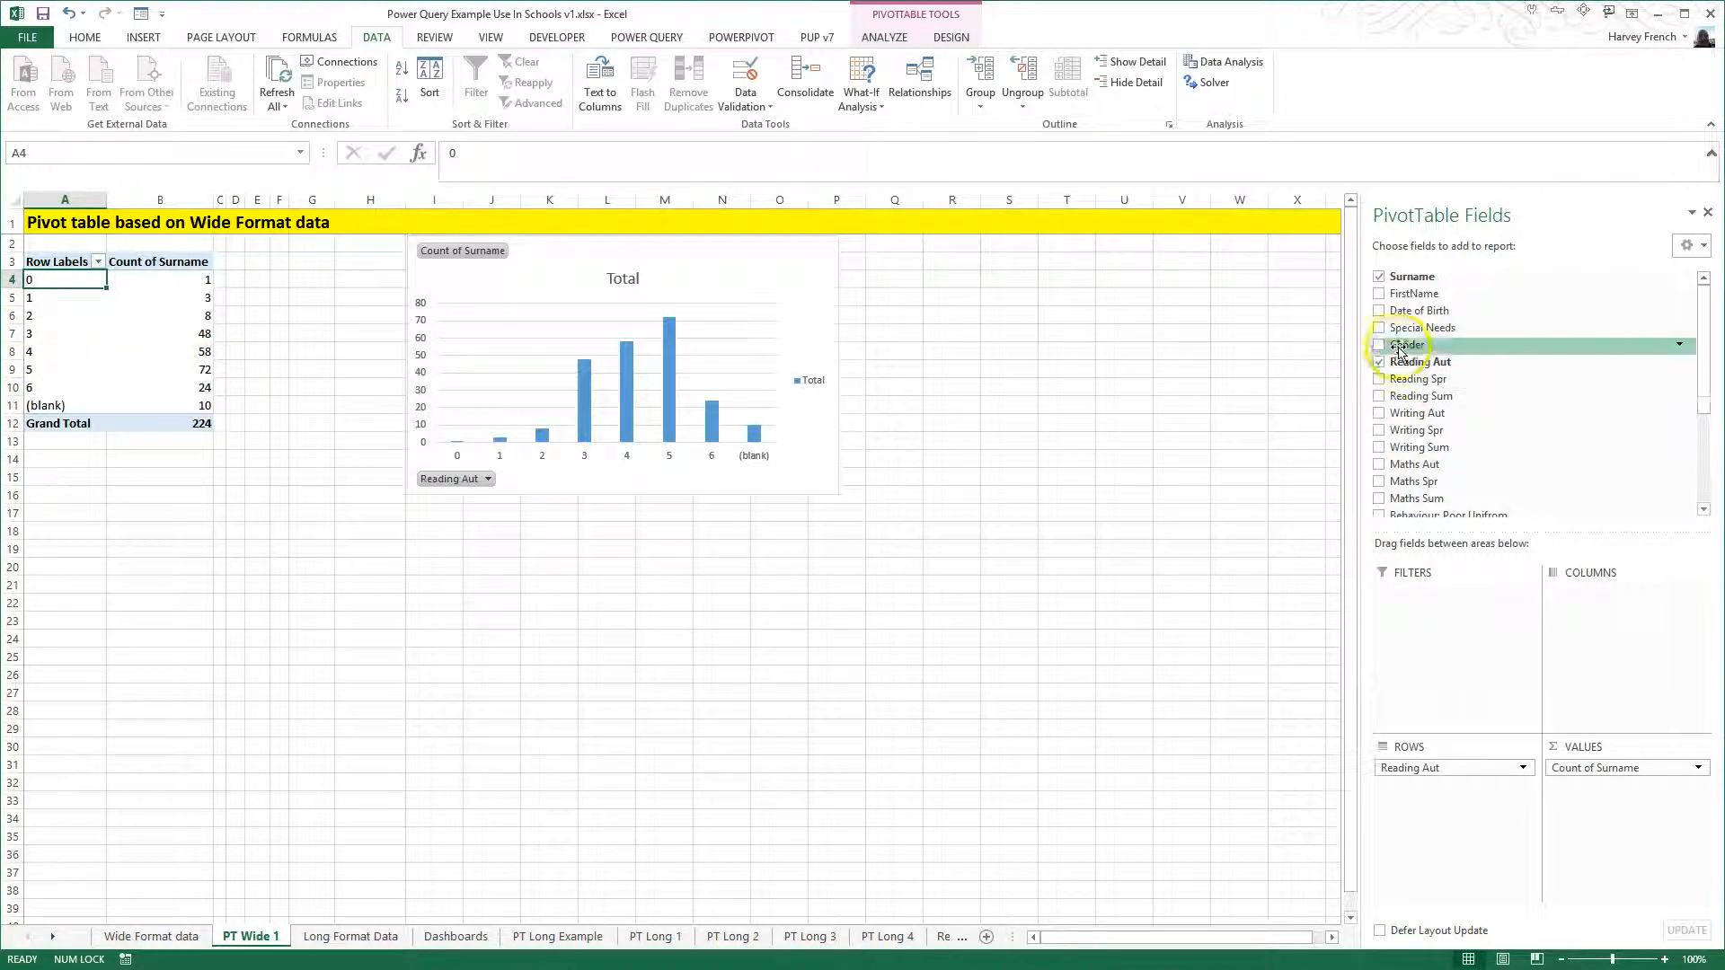
{"action": "left_click_drag", "start_coordinate": [1399, 353], "coordinate": [1583, 611]}
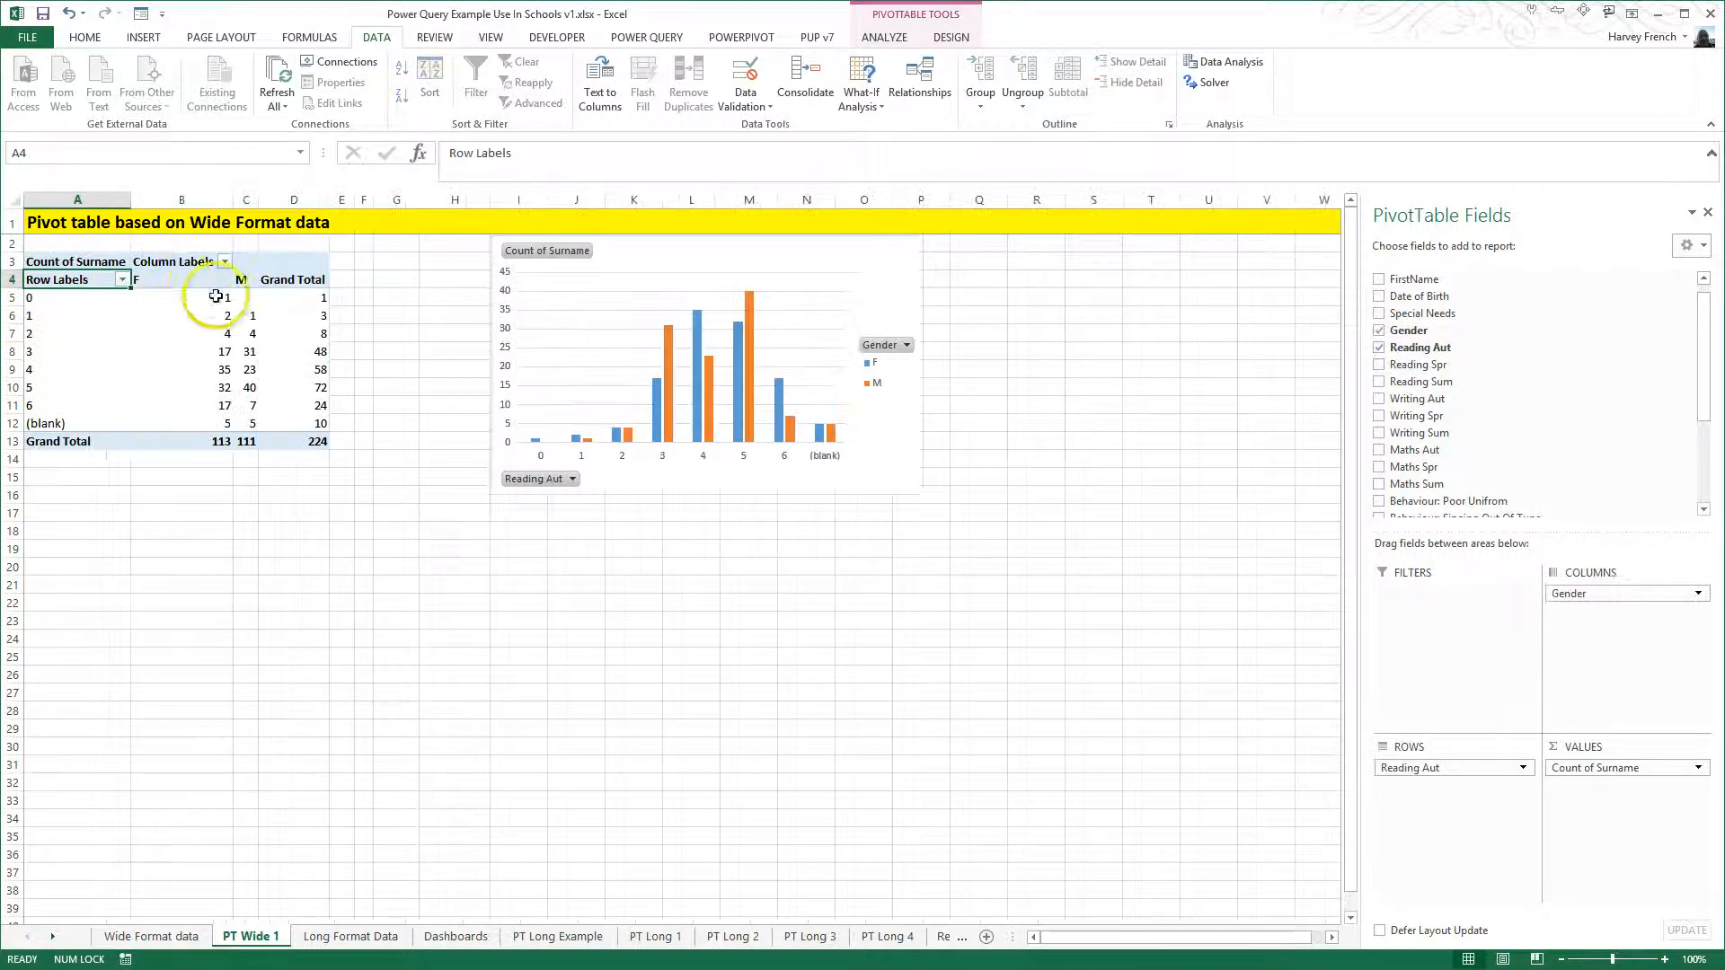
- Check the F and M columns of the pivot table, and move Gender into the rows above Reading Aut
{"action": "left_click", "coordinate": [177, 282]}
{"action": "left_click", "coordinate": [240, 280]}
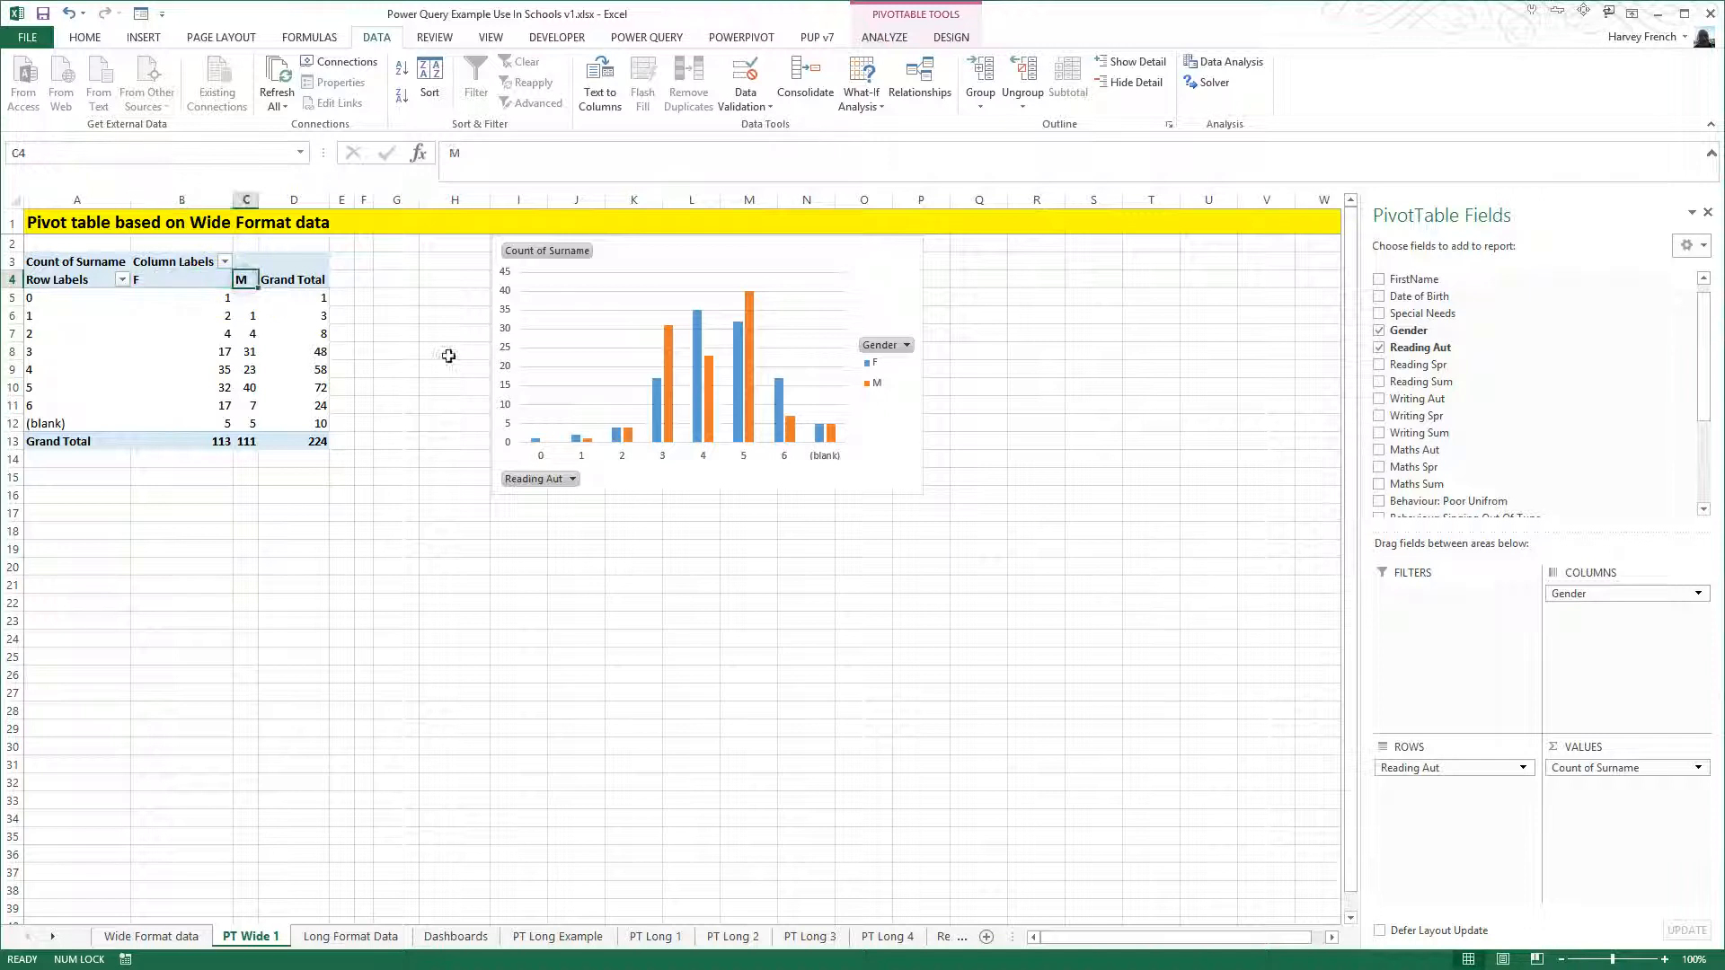
{"action": "left_click_drag", "start_coordinate": [1567, 593], "coordinate": [1447, 791]}
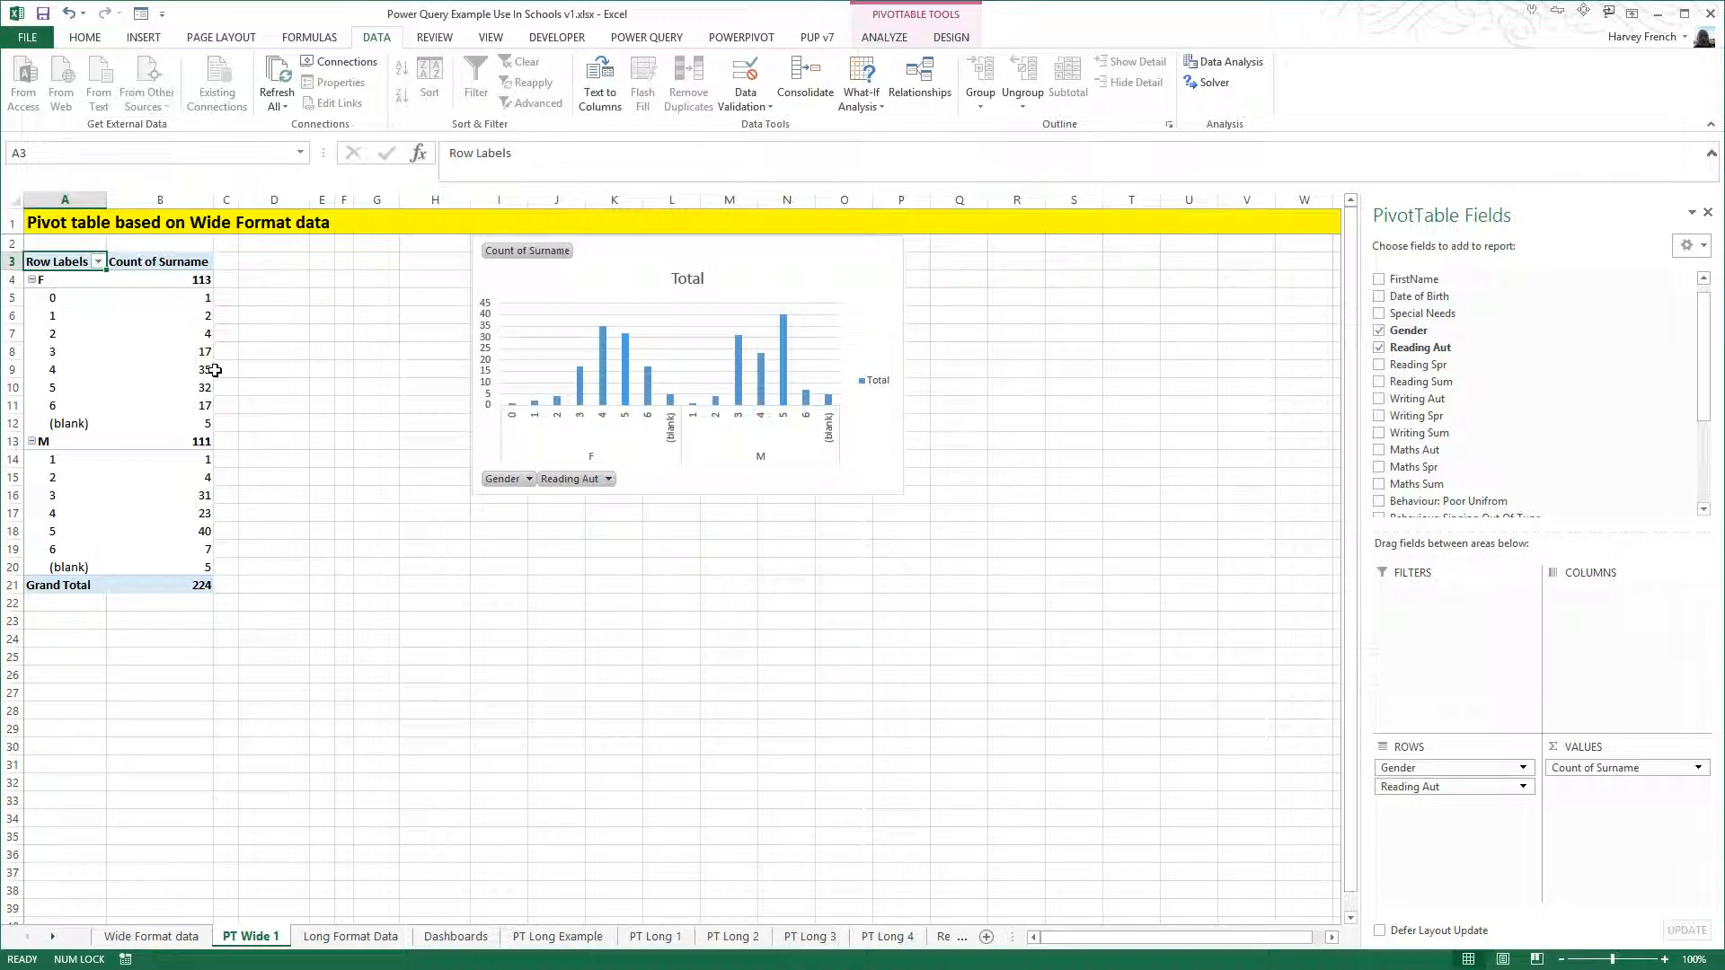
- Replace Gender and Reading Aut in the pivot table's rows with Reading Spr
{"action": "left_click_drag", "start_coordinate": [1436, 770], "coordinate": [1269, 758]}
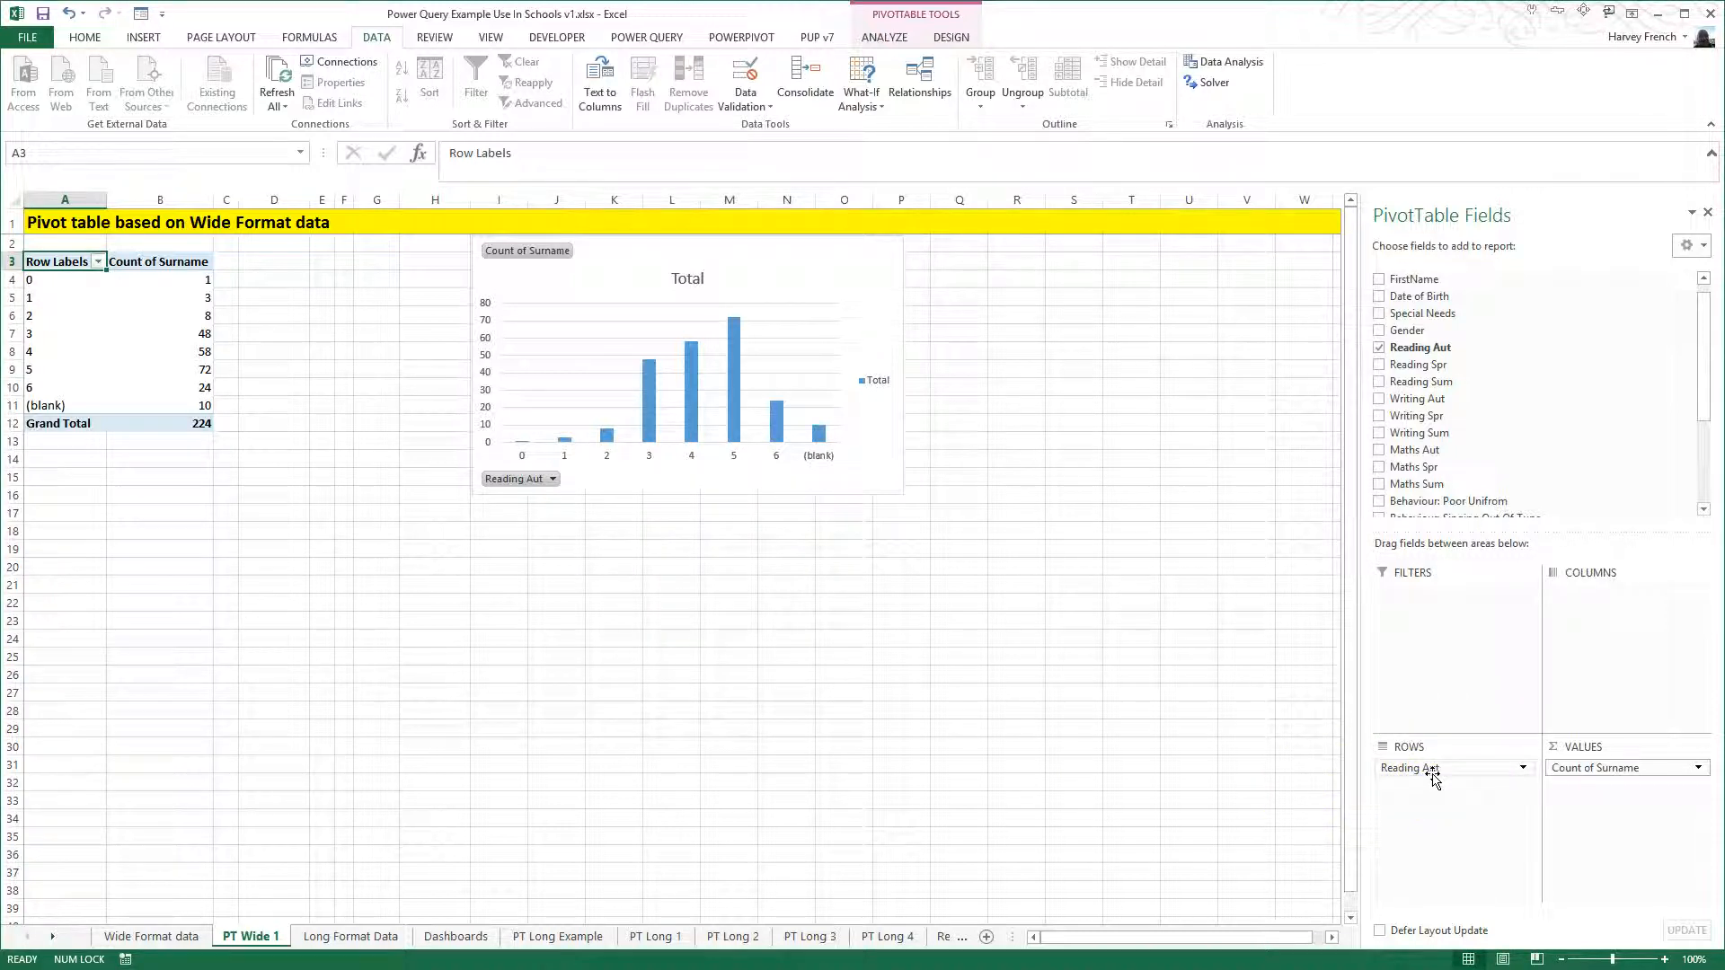
{"action": "left_click_drag", "start_coordinate": [1433, 774], "coordinate": [1182, 741]}
{"action": "left_click_drag", "start_coordinate": [1376, 365], "coordinate": [1447, 808]}
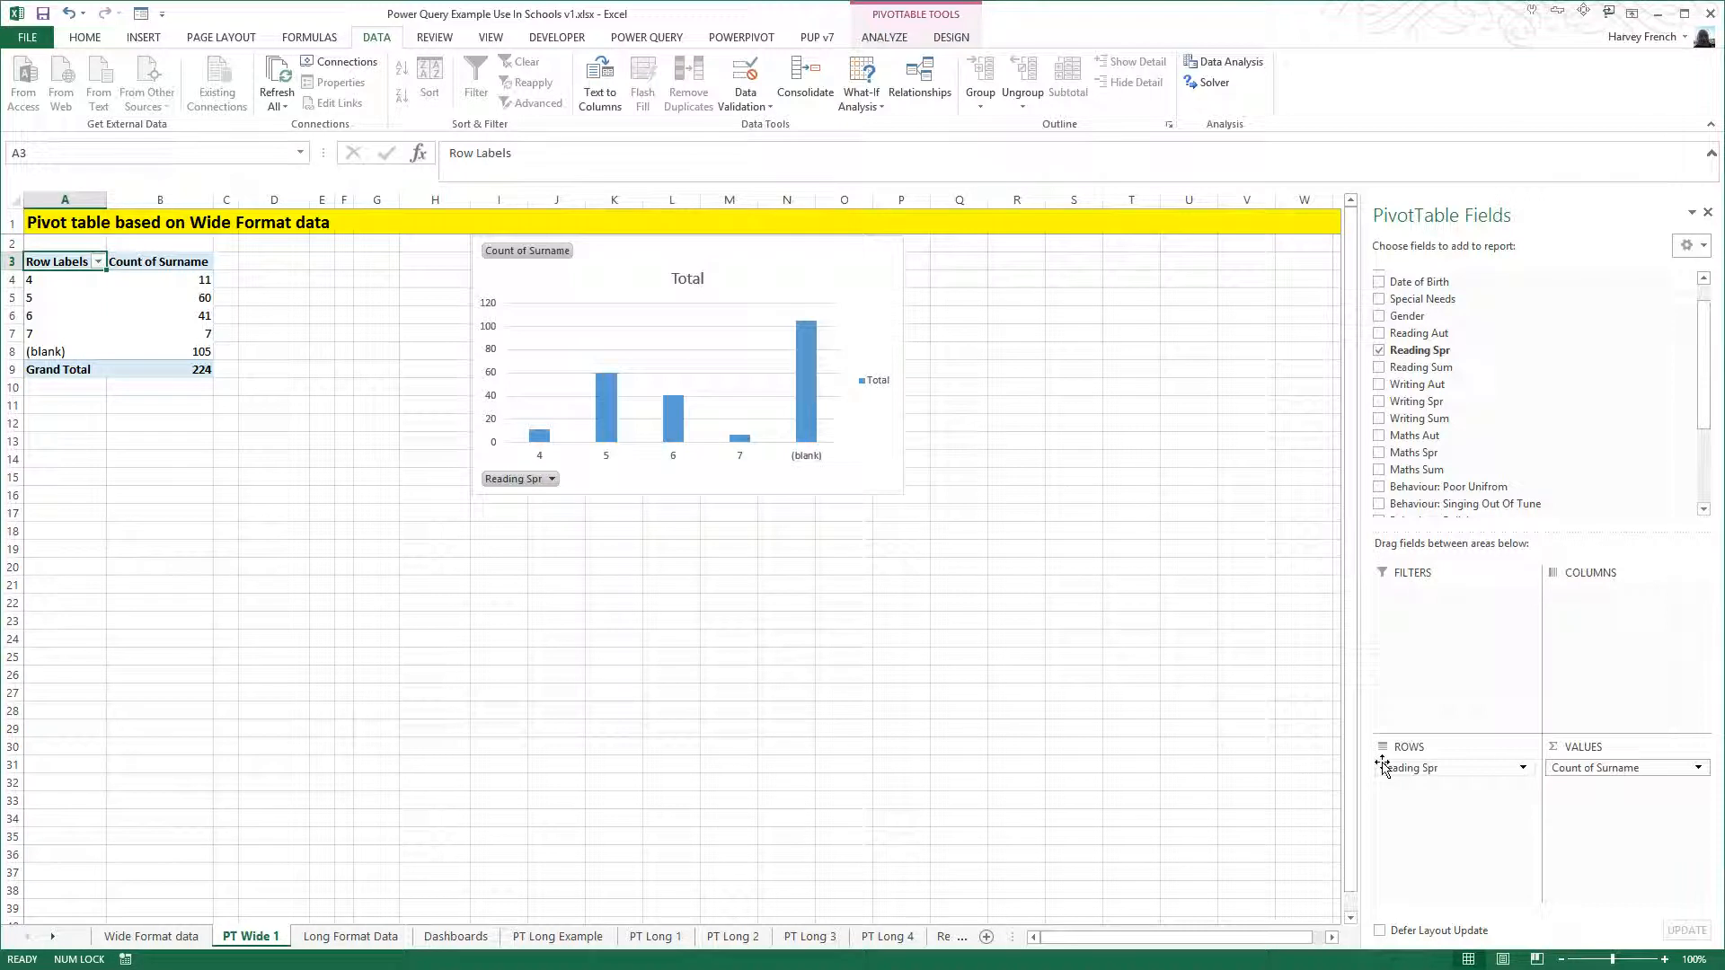
{"action": "left_click_drag", "start_coordinate": [1384, 766], "coordinate": [1090, 780]}
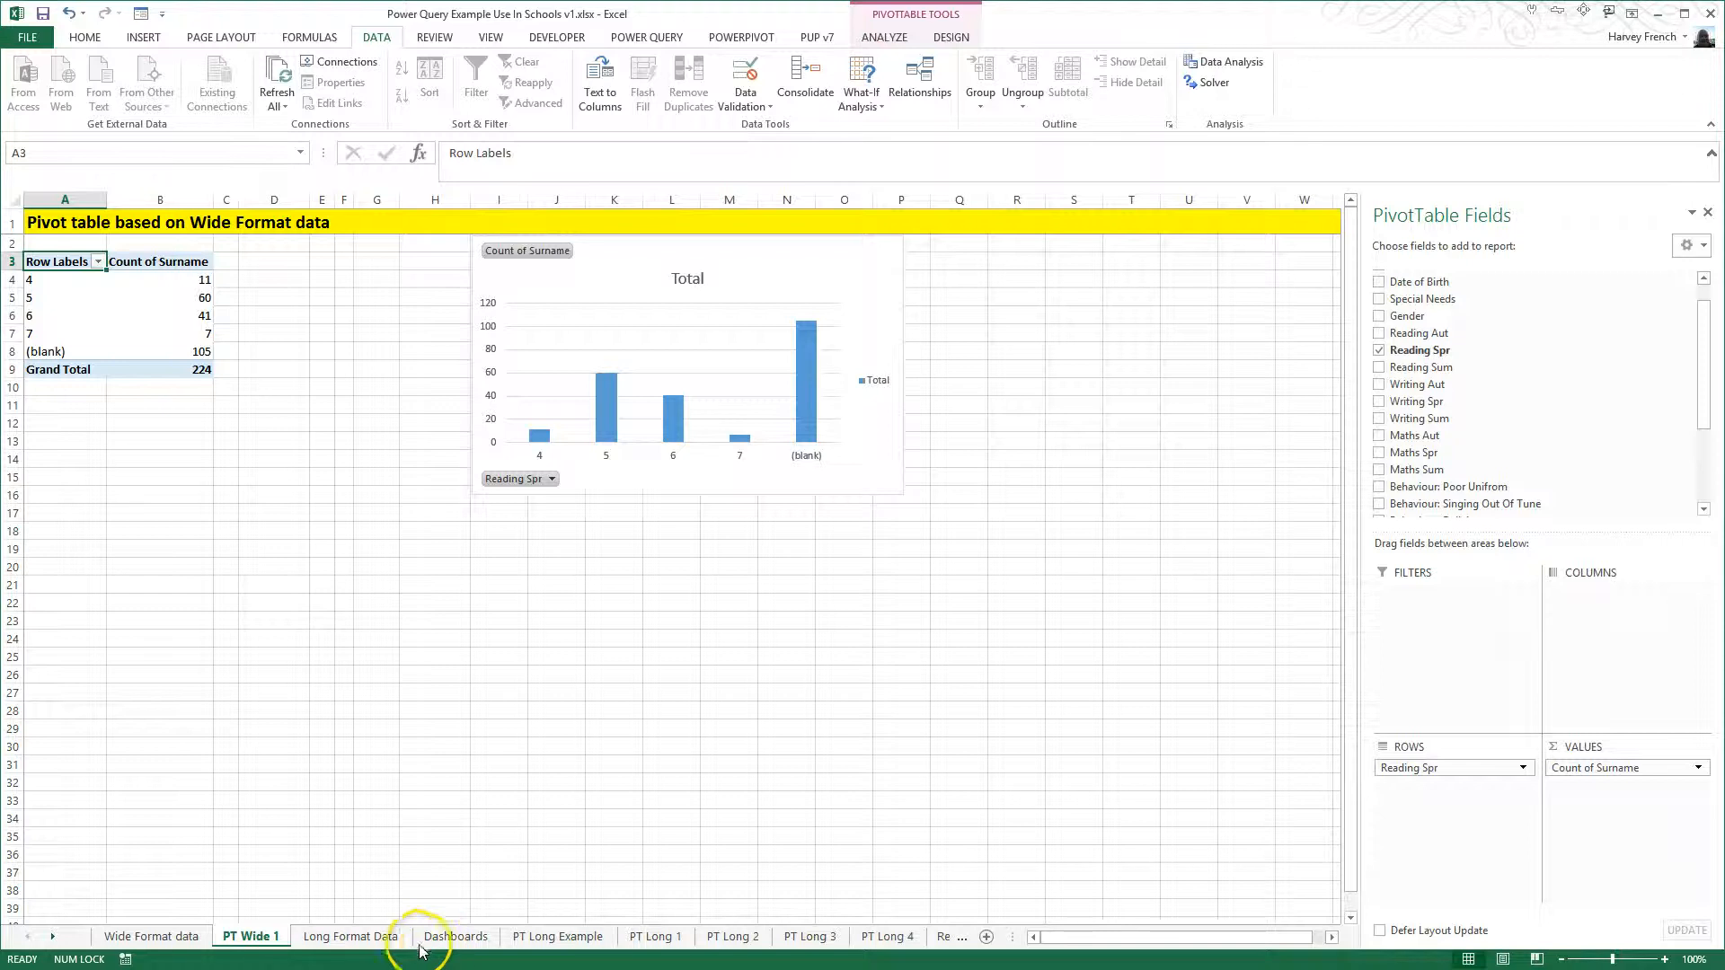
- Filter the Dashboards charts to gender F with Special Needs Action and then (blank), and clear both slicer filters
{"action": "left_click", "coordinate": [392, 939]}
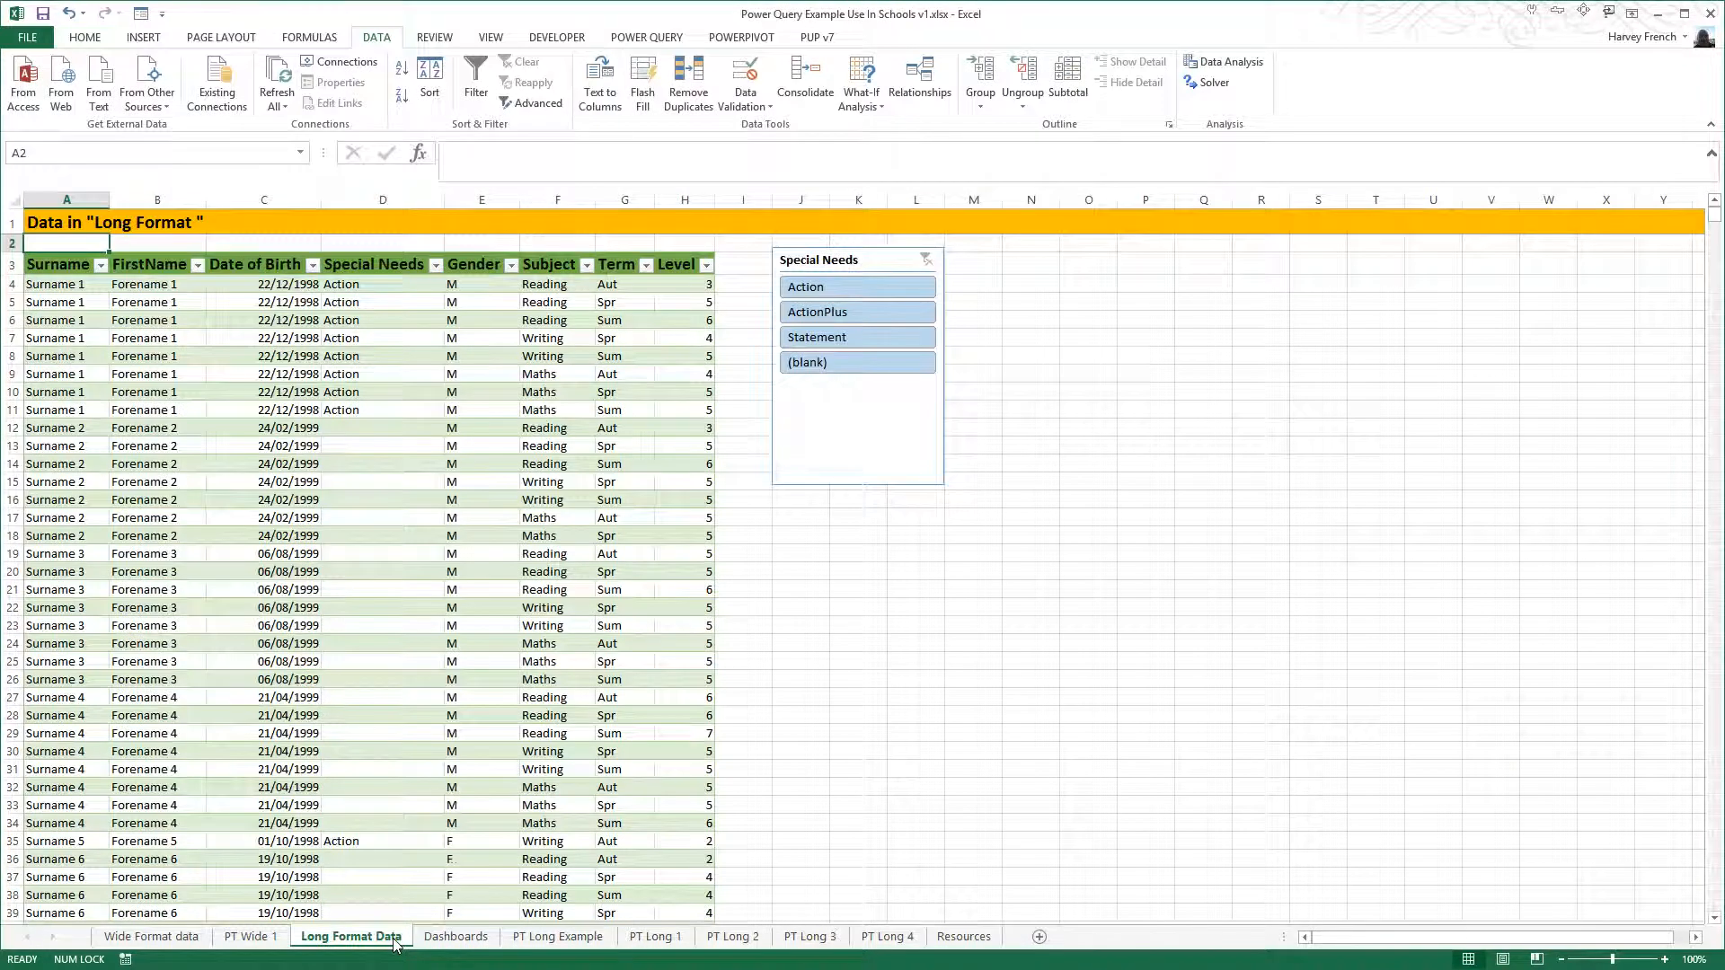
{"action": "left_click", "coordinate": [455, 937]}
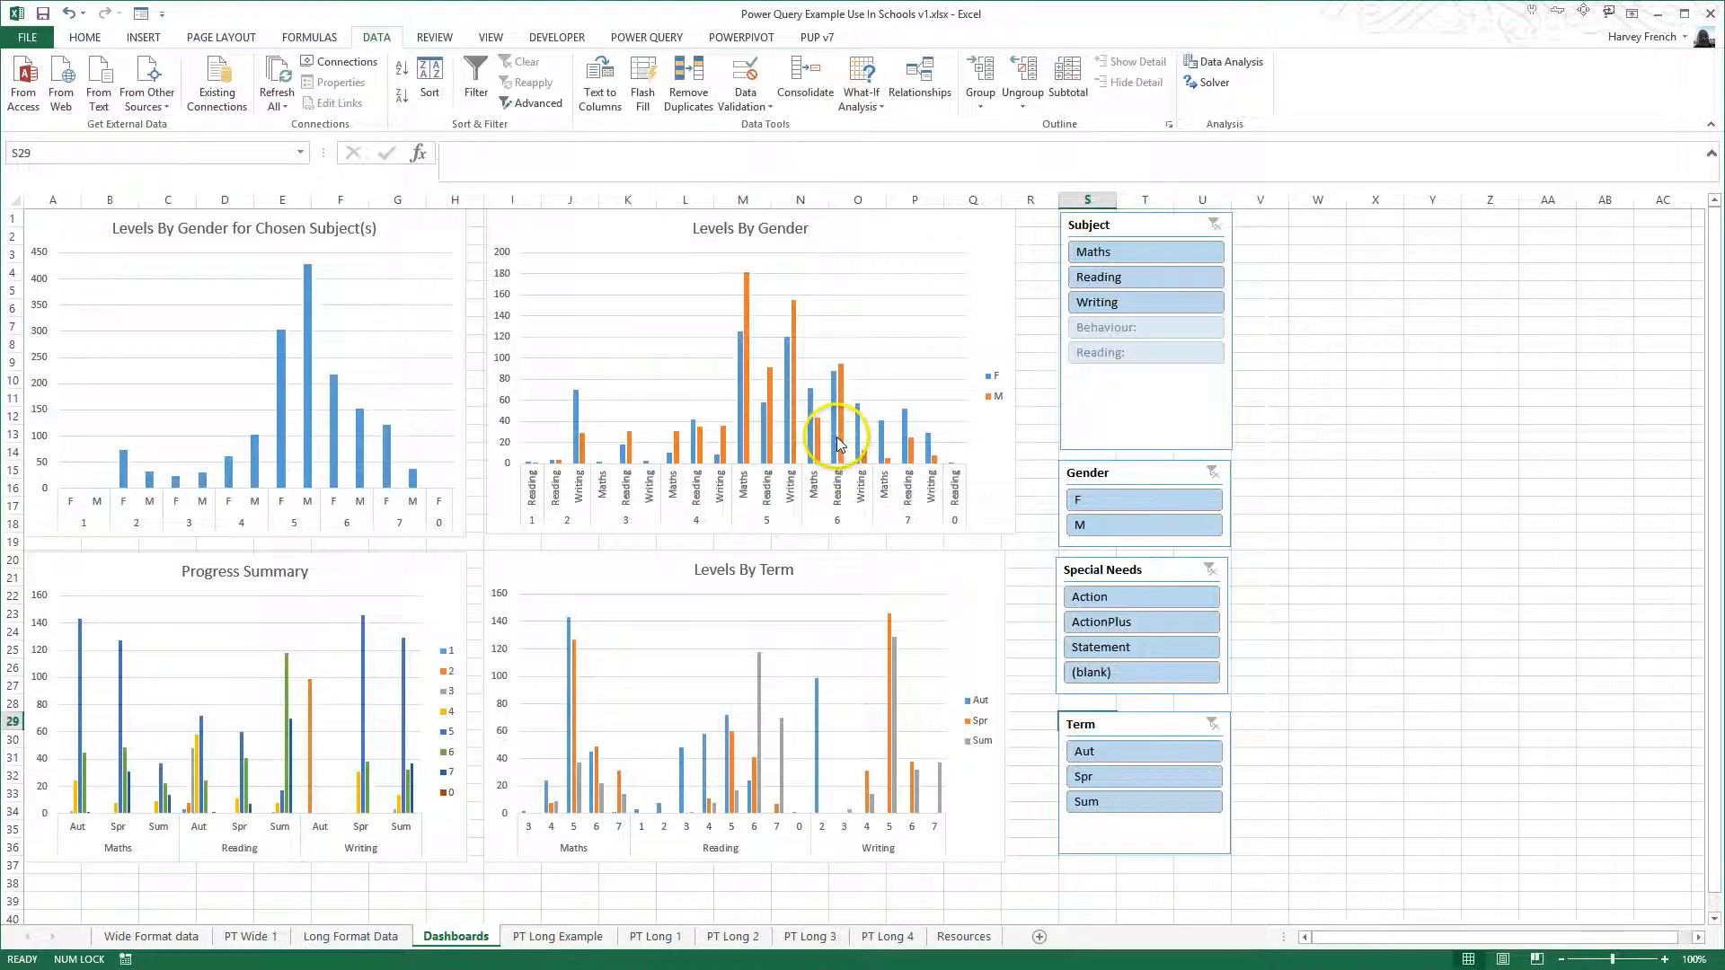
{"action": "left_click", "coordinate": [1143, 506]}
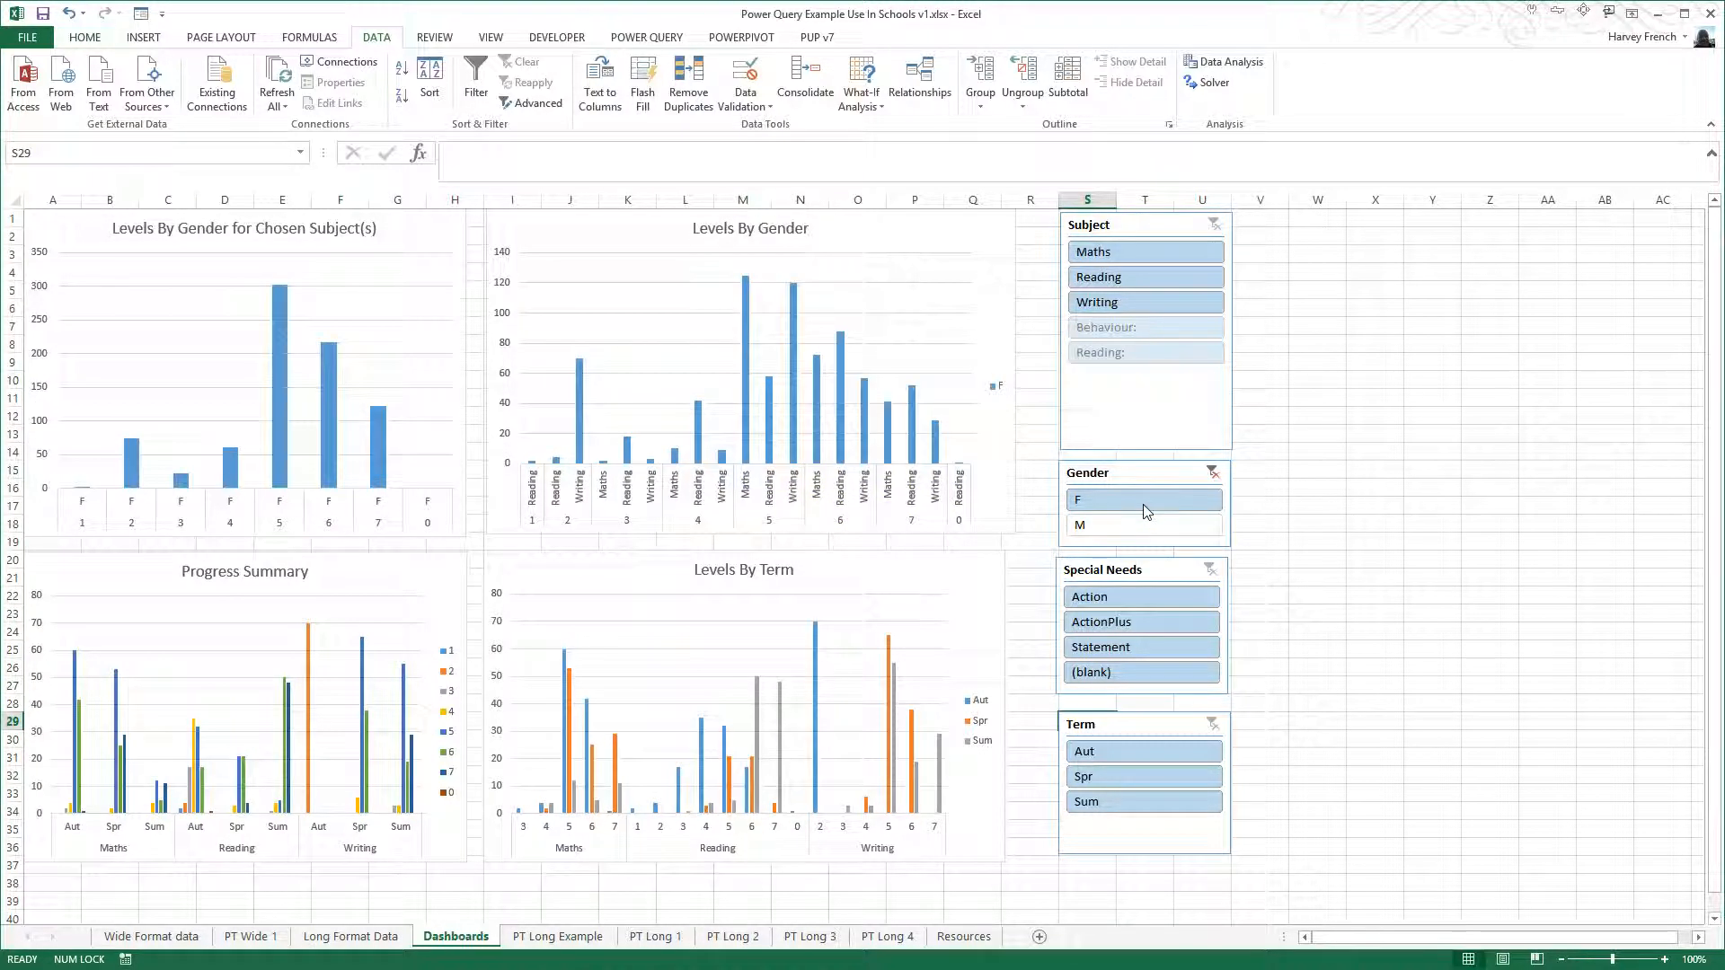
{"action": "left_click", "coordinate": [1146, 595]}
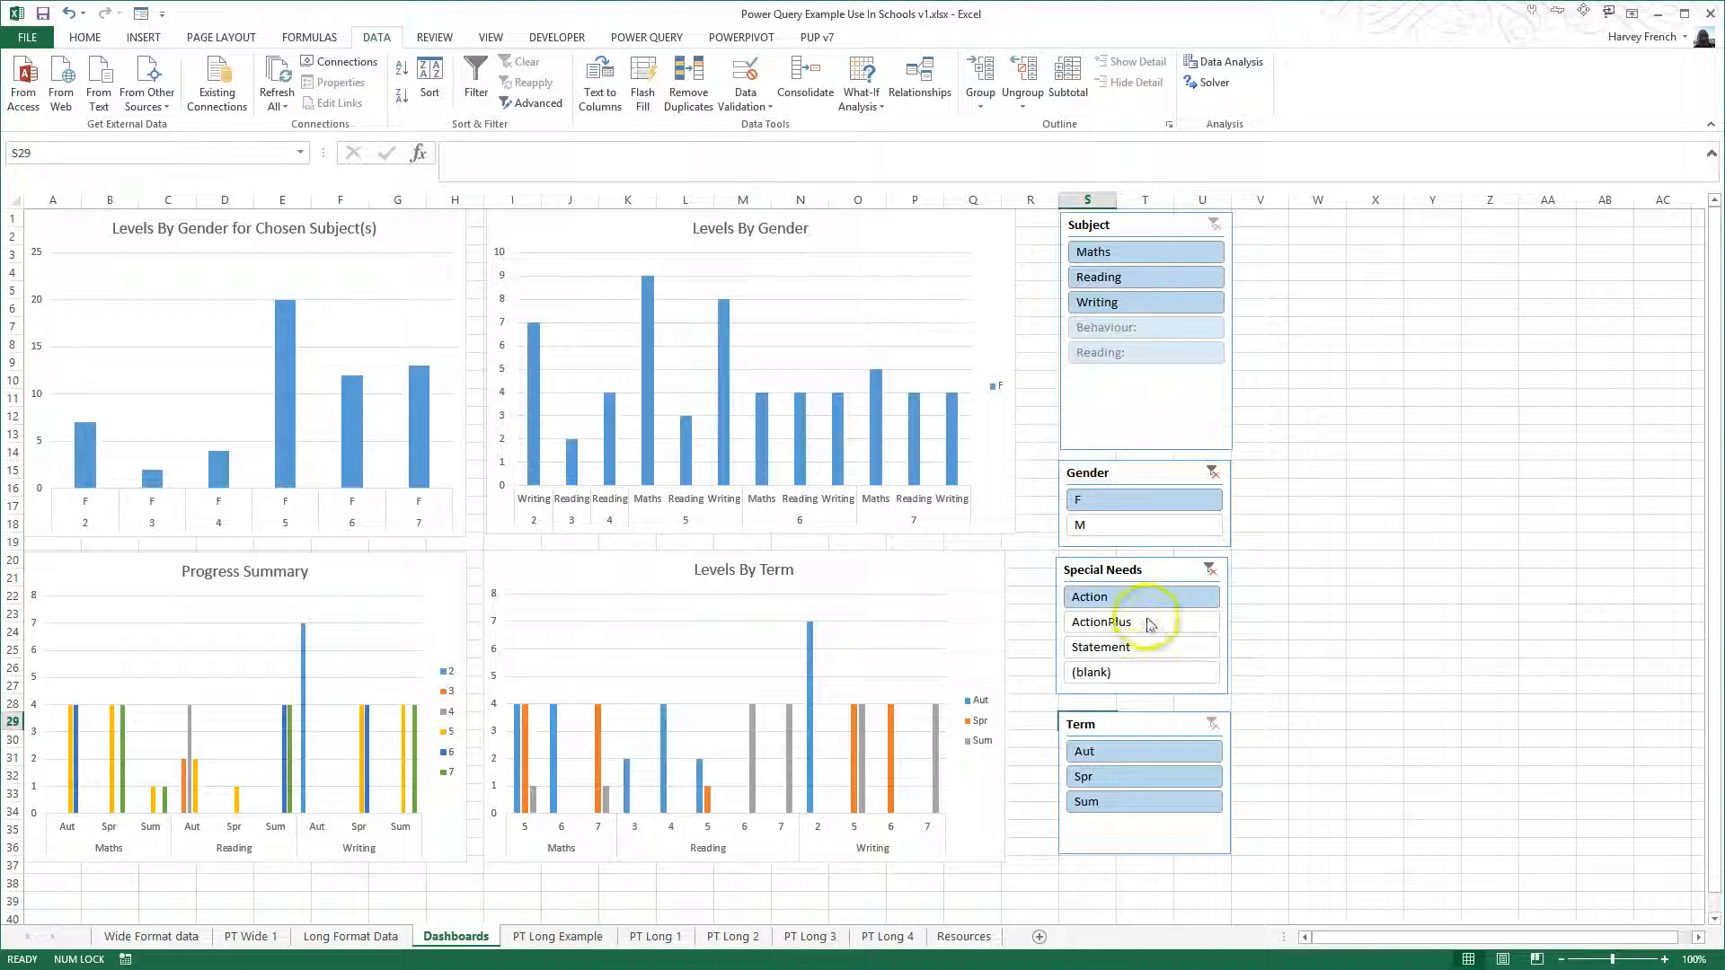
{"action": "left_click", "coordinate": [1127, 674]}
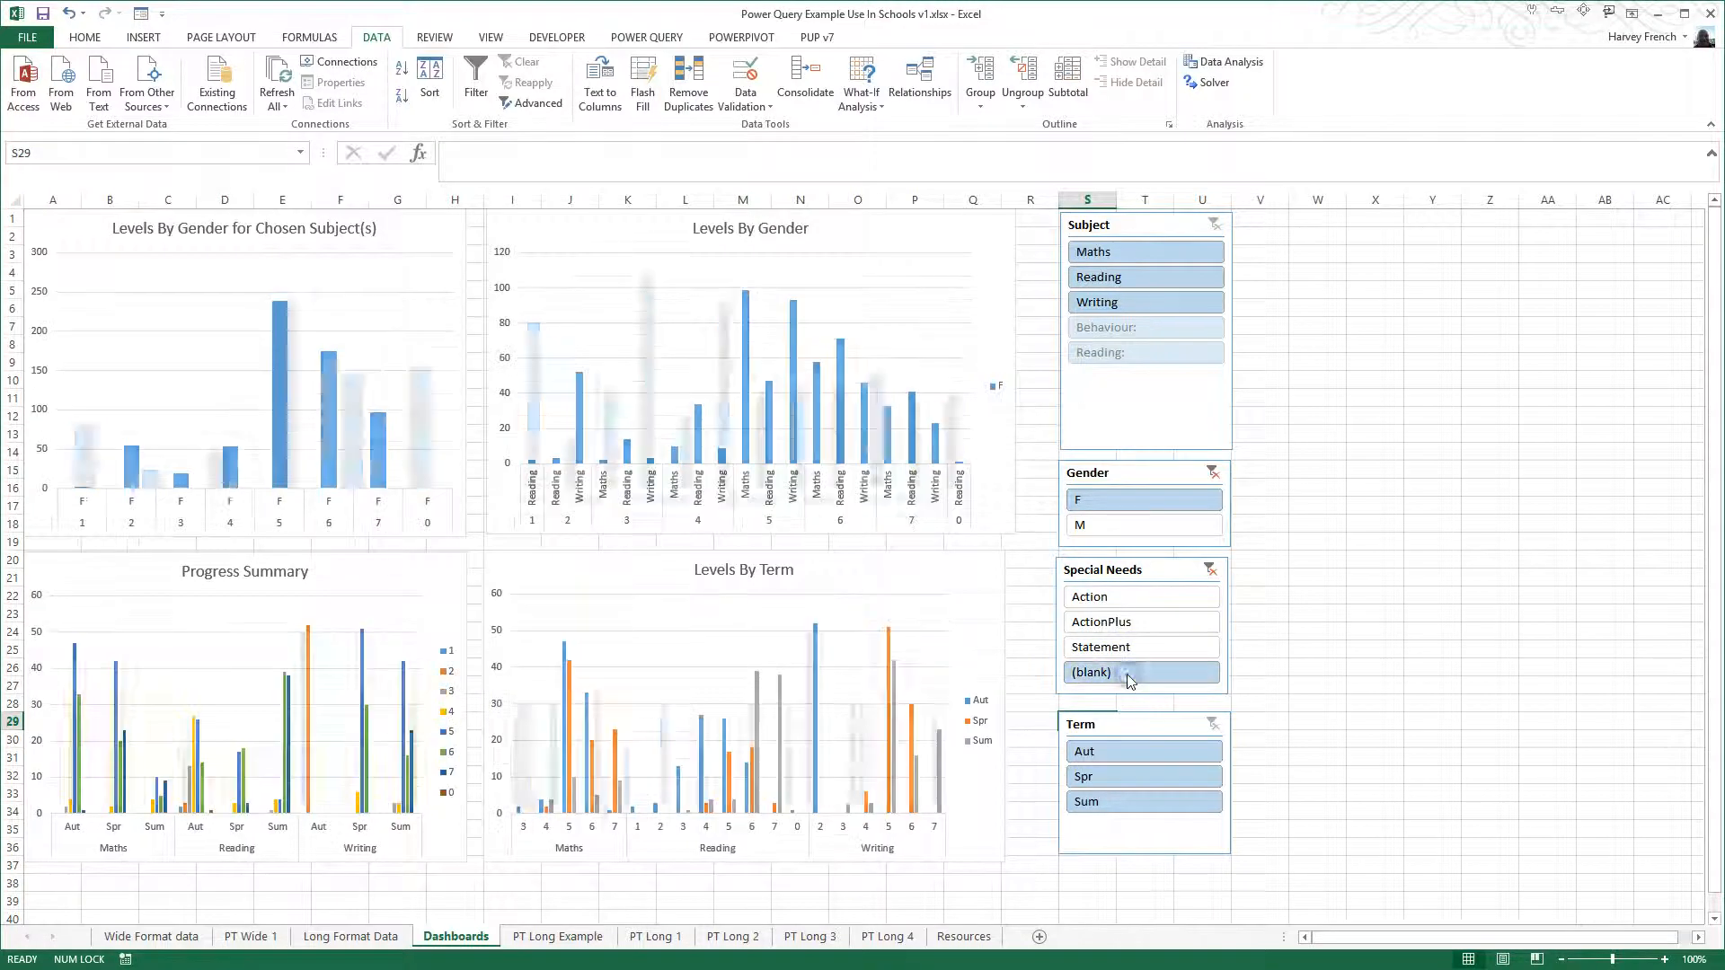
{"action": "left_click", "coordinate": [1212, 472]}
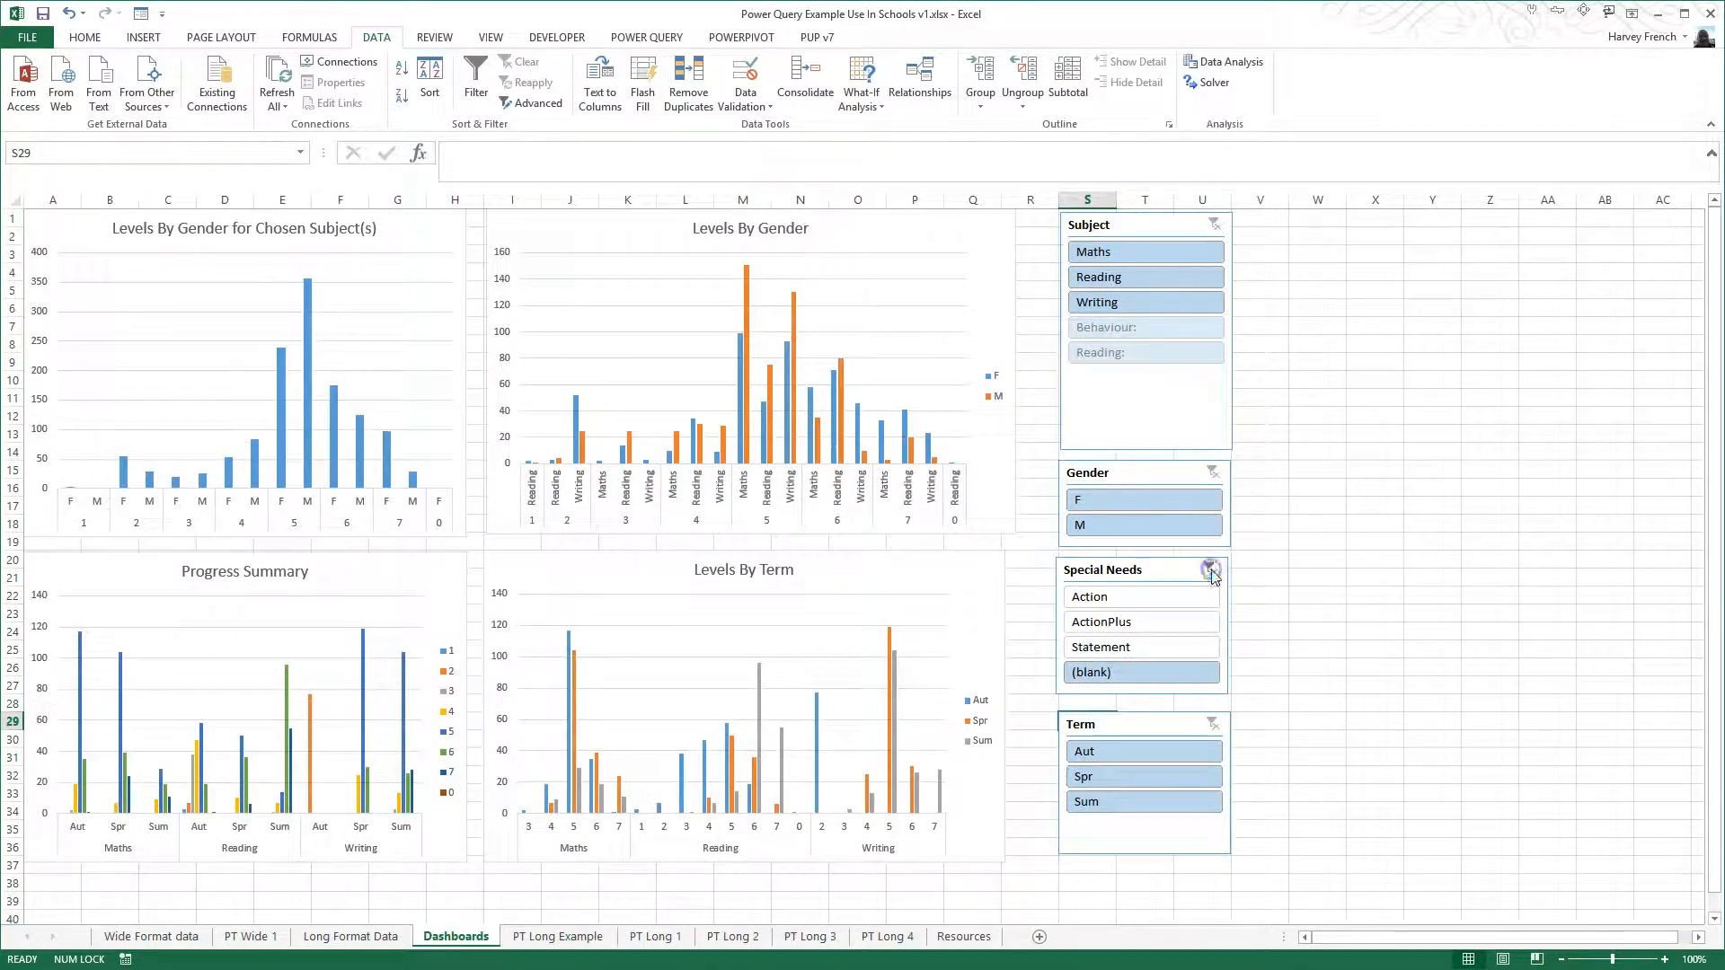
{"action": "left_click", "coordinate": [1209, 570]}
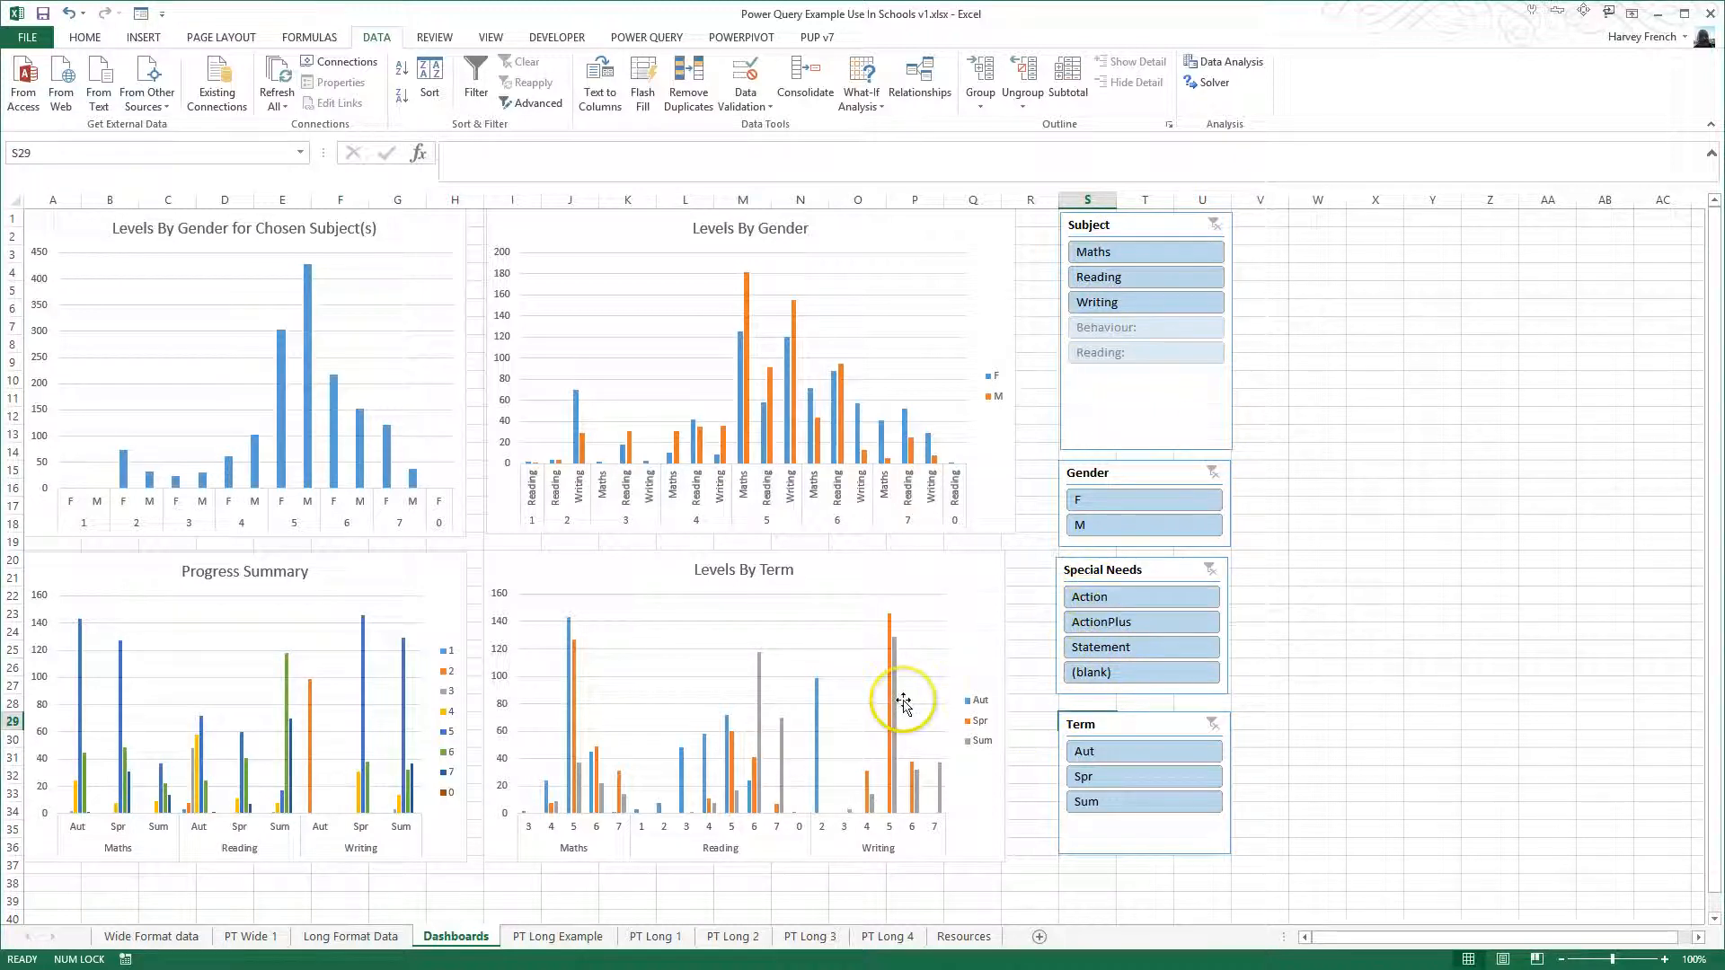
- Review the Long Format Data sheet as the dashboard's source, and return to the Dashboards sheet
{"action": "left_click", "coordinate": [347, 941]}
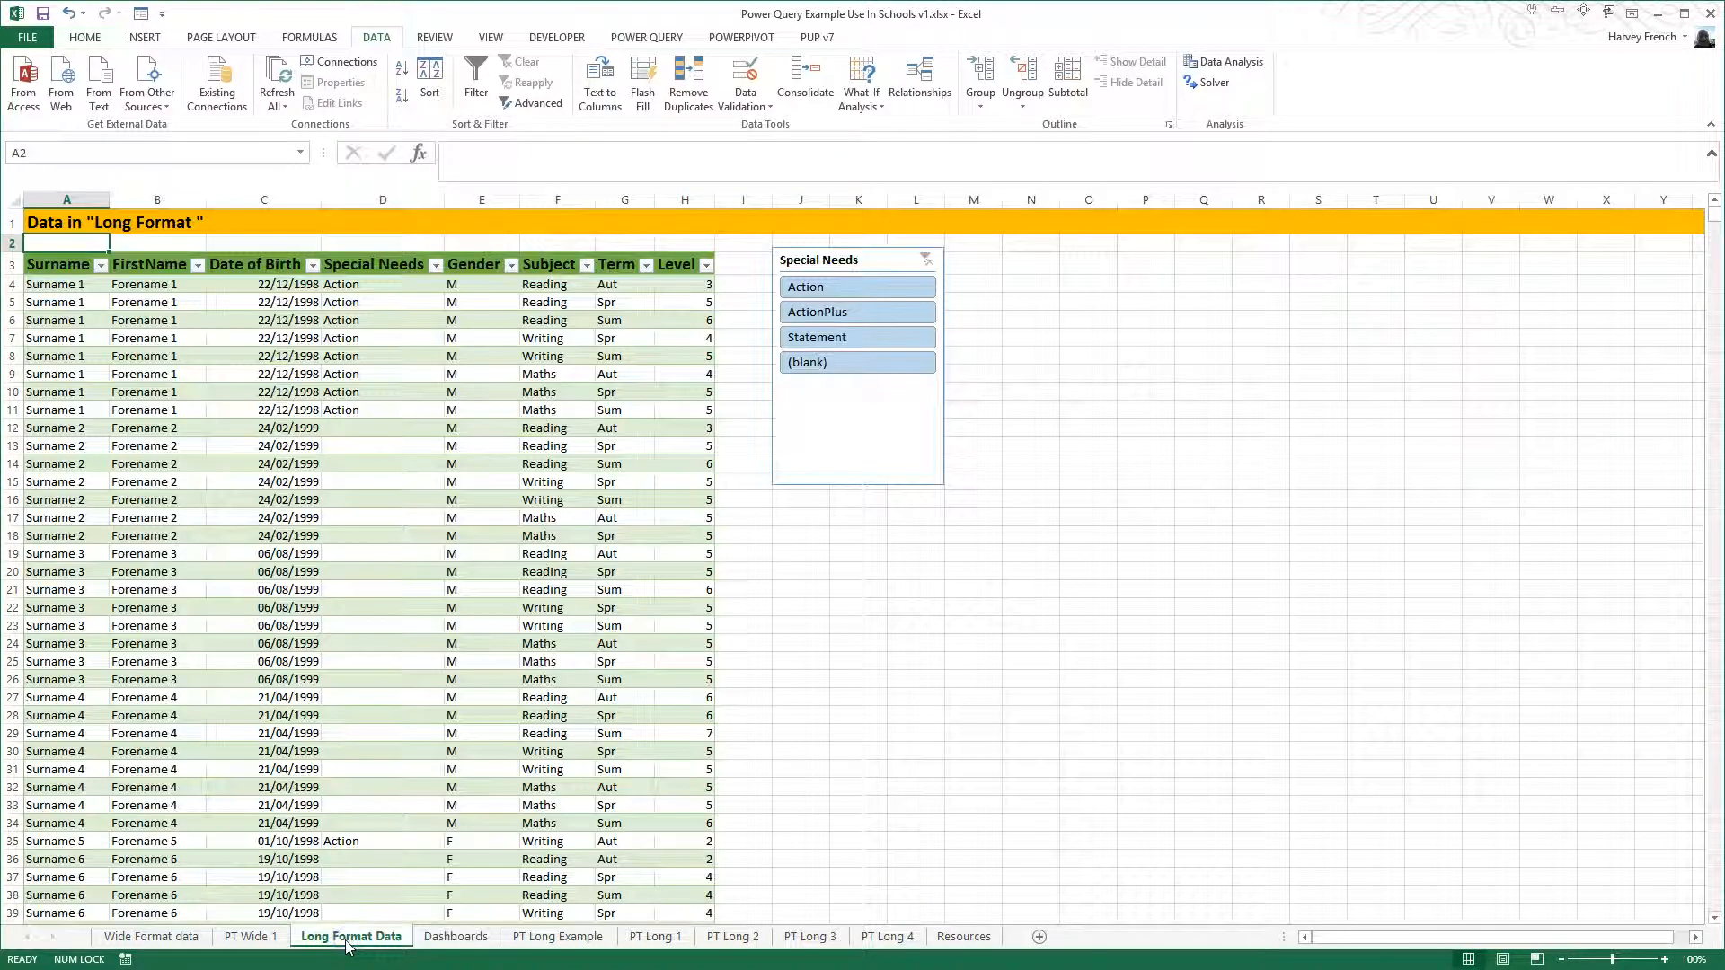
{"action": "left_click", "coordinate": [456, 937]}
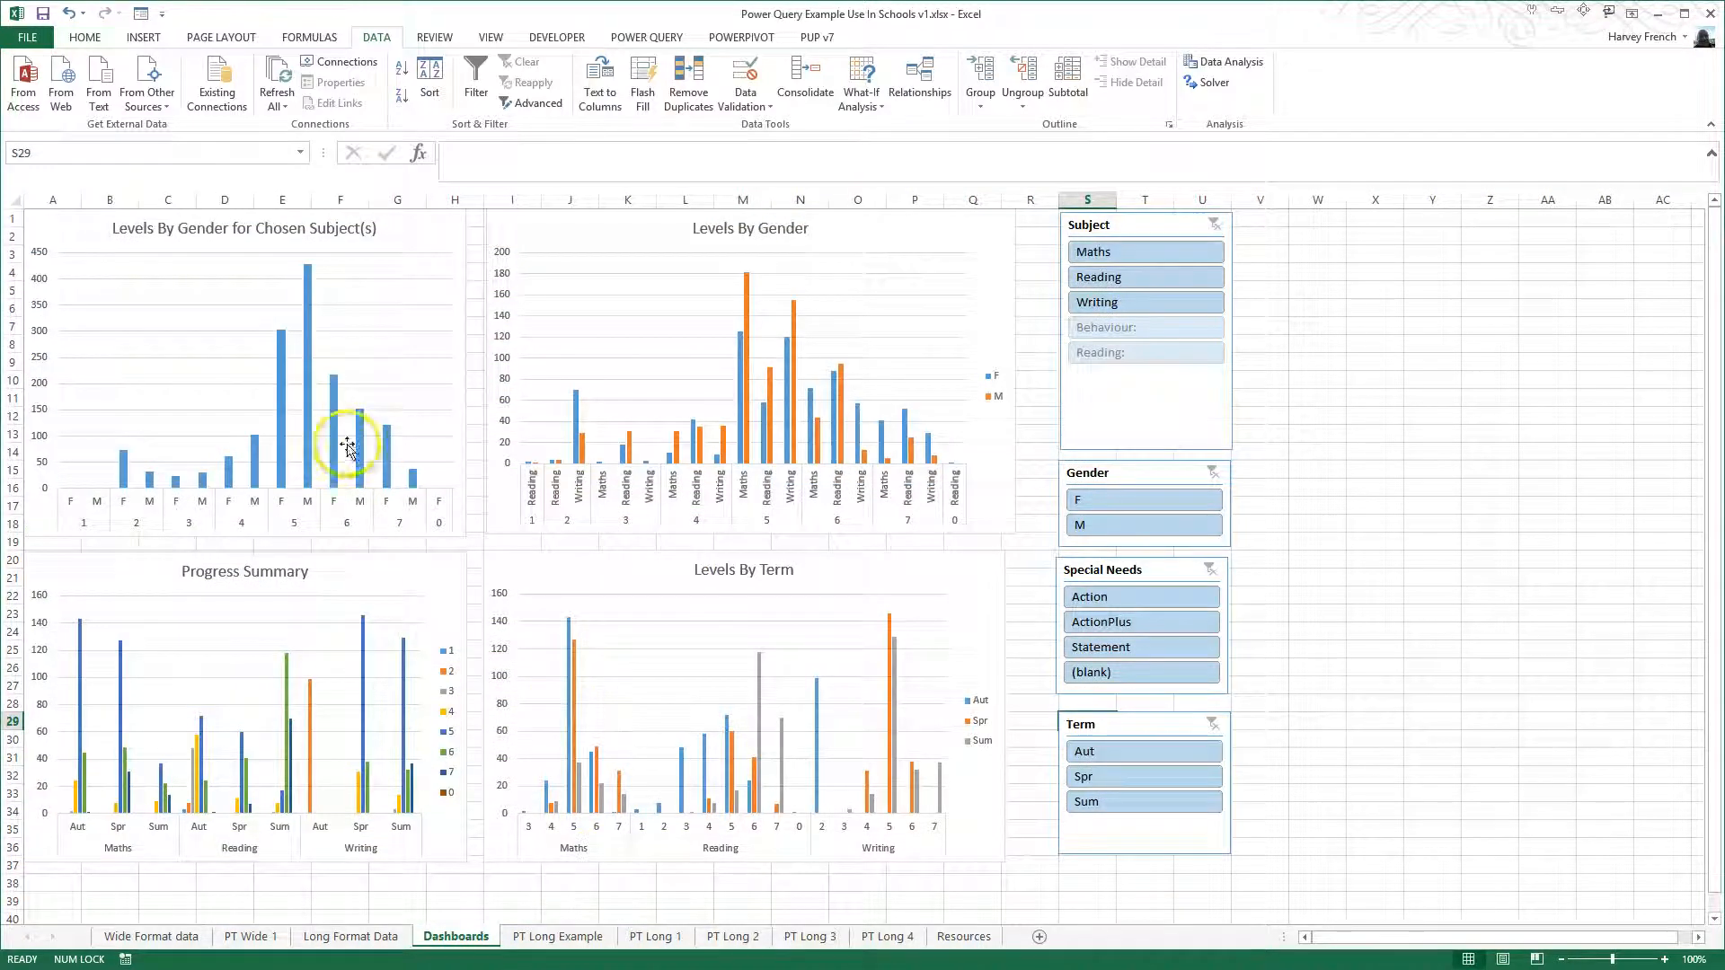
- Examine the pivot tables and charts on the PT Long 1 to PT Long 4 sheets that feed the dashboard, and return to the Dashboards sheet
{"action": "left_click", "coordinate": [665, 937]}
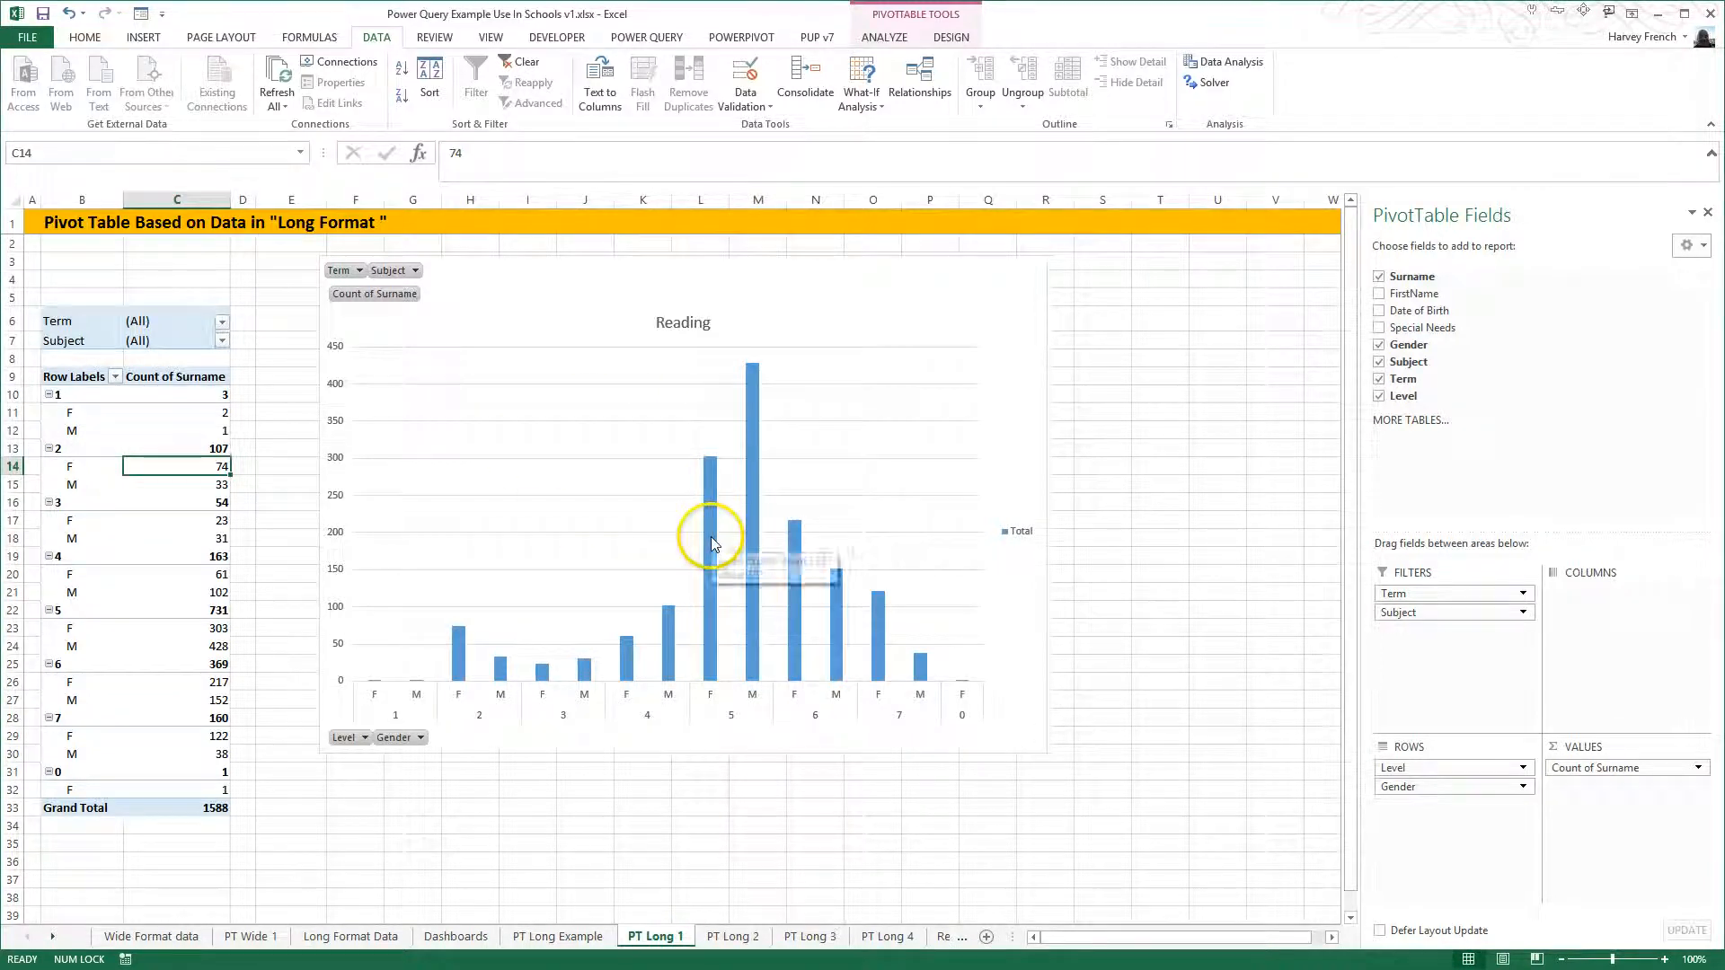
{"action": "left_click", "coordinate": [474, 942]}
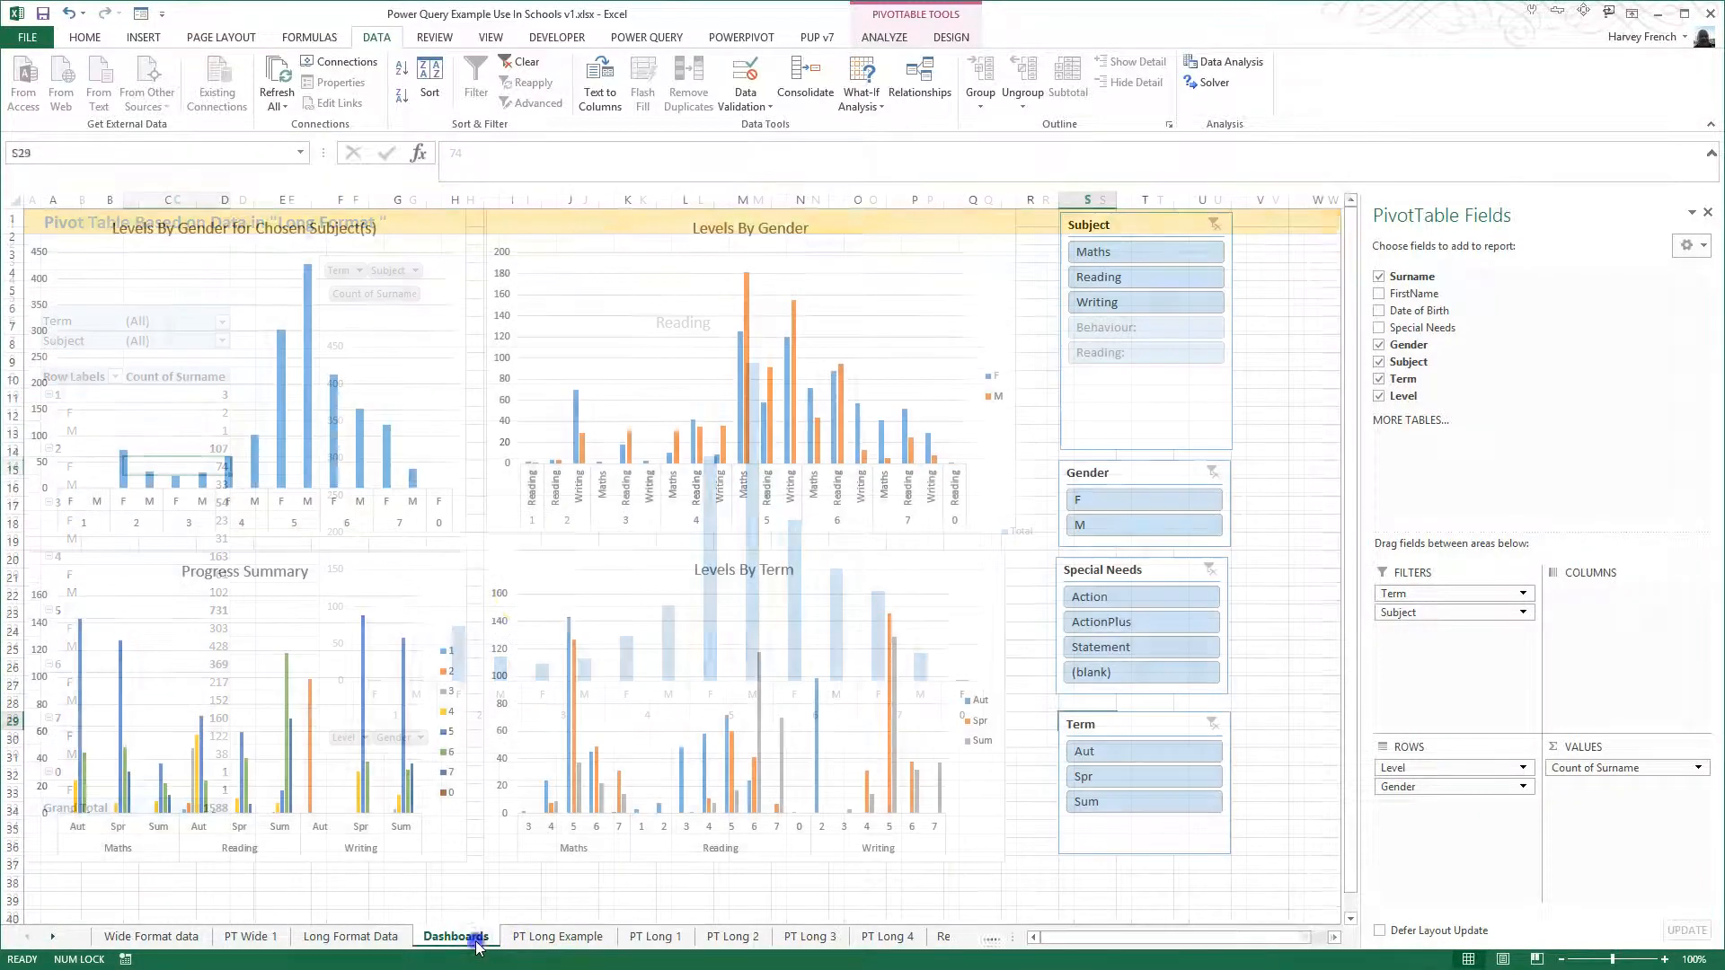
{"action": "left_click", "coordinate": [656, 938]}
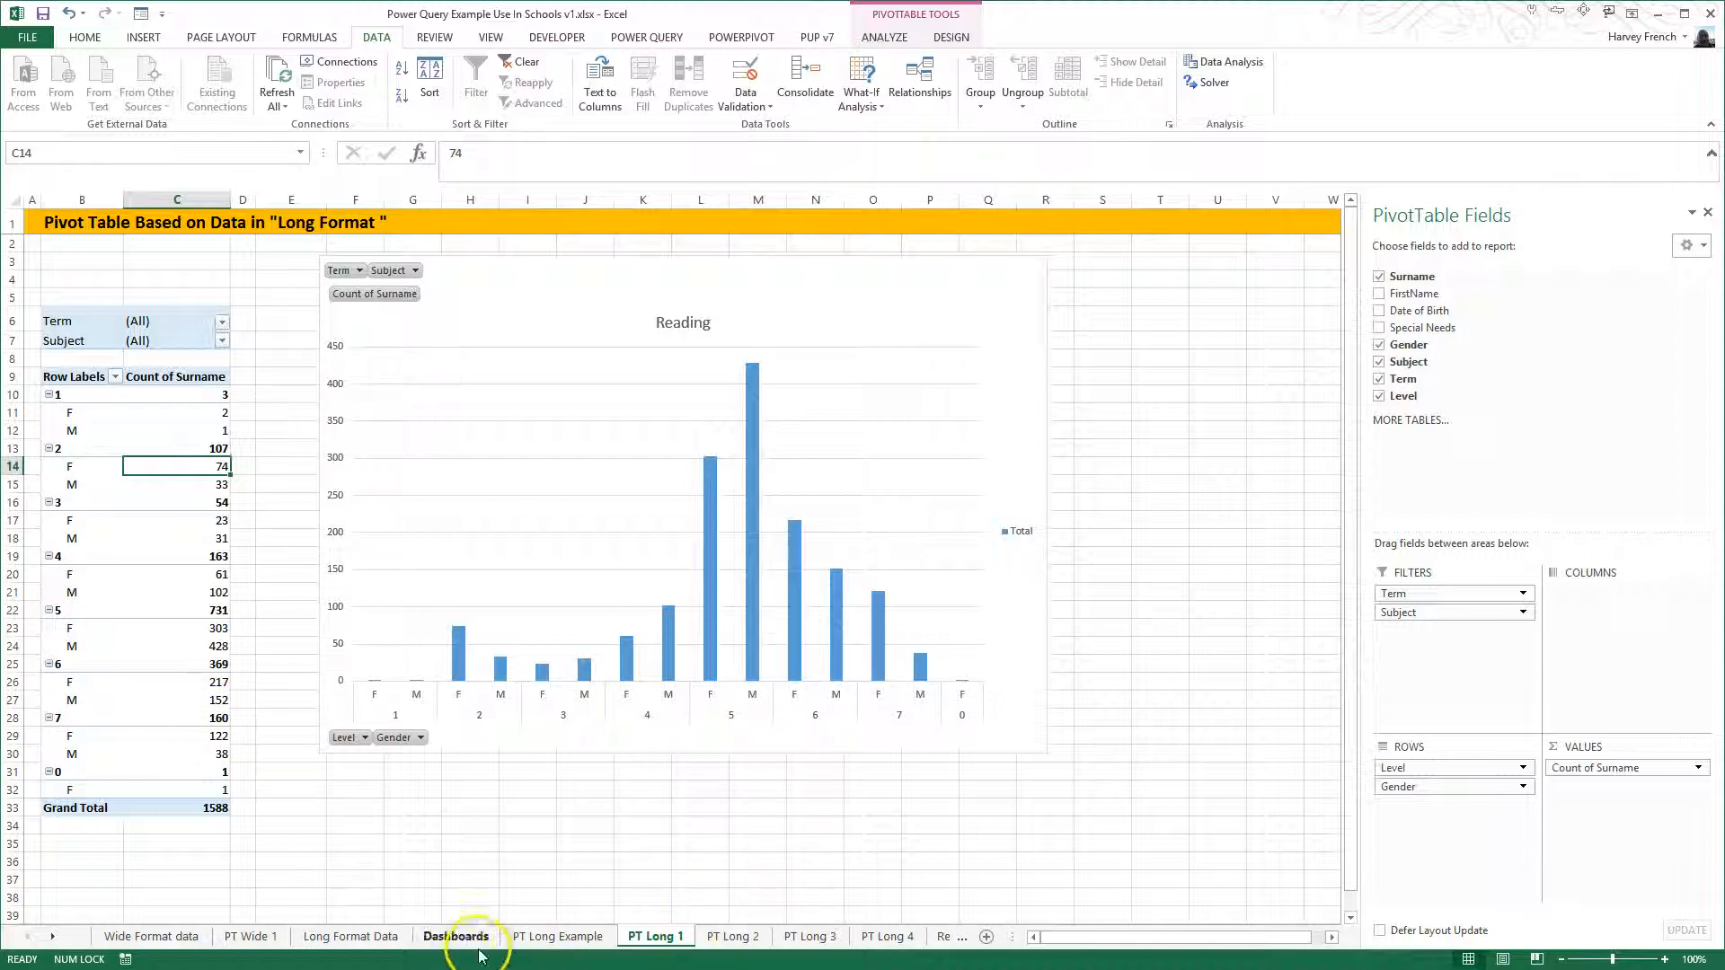
{"action": "left_click", "coordinate": [730, 937]}
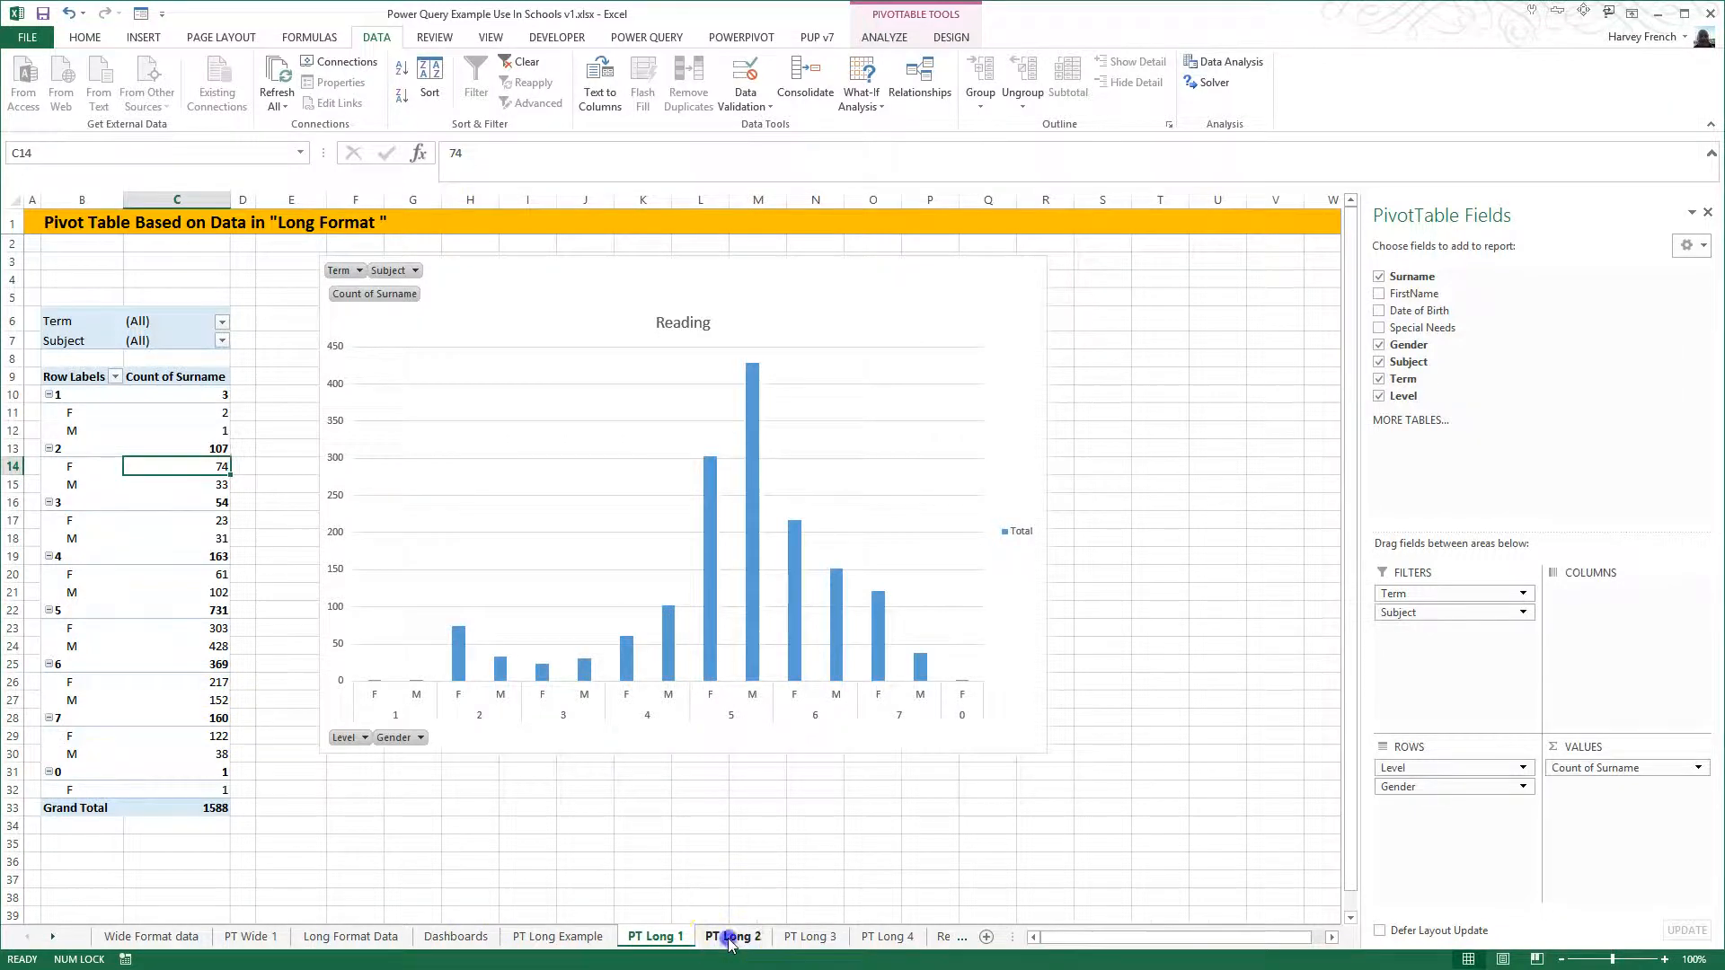
{"action": "left_click", "coordinate": [798, 939]}
{"action": "left_click", "coordinate": [877, 938]}
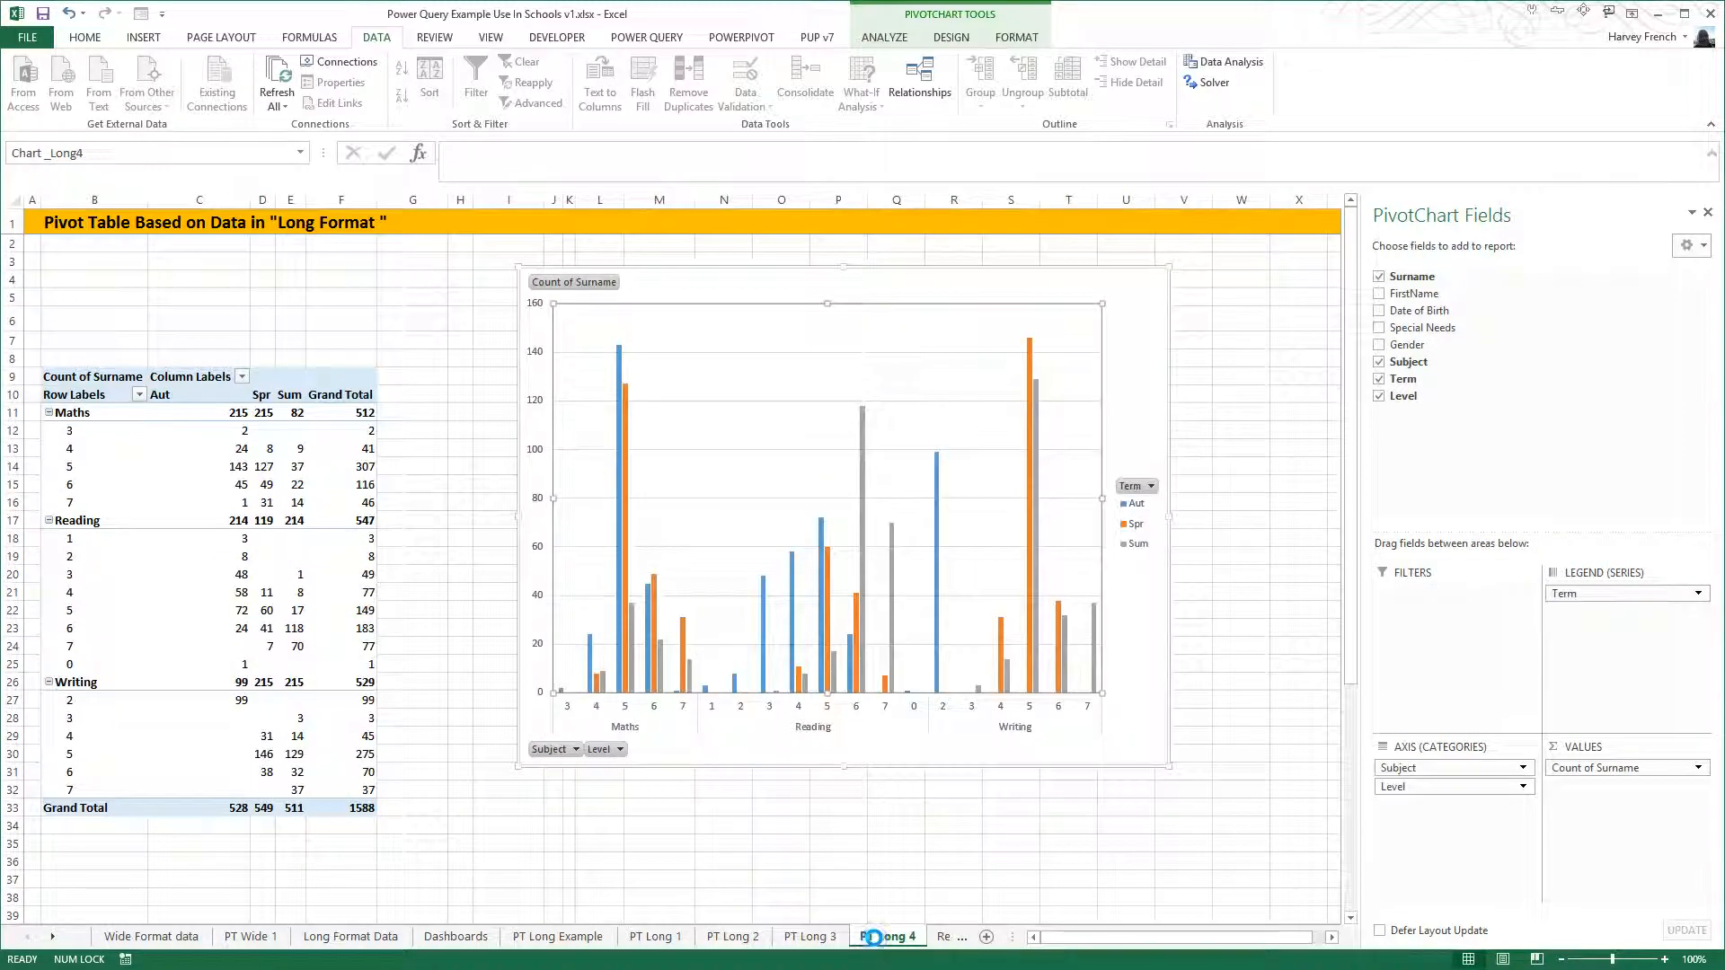
{"action": "left_click", "coordinate": [458, 937]}
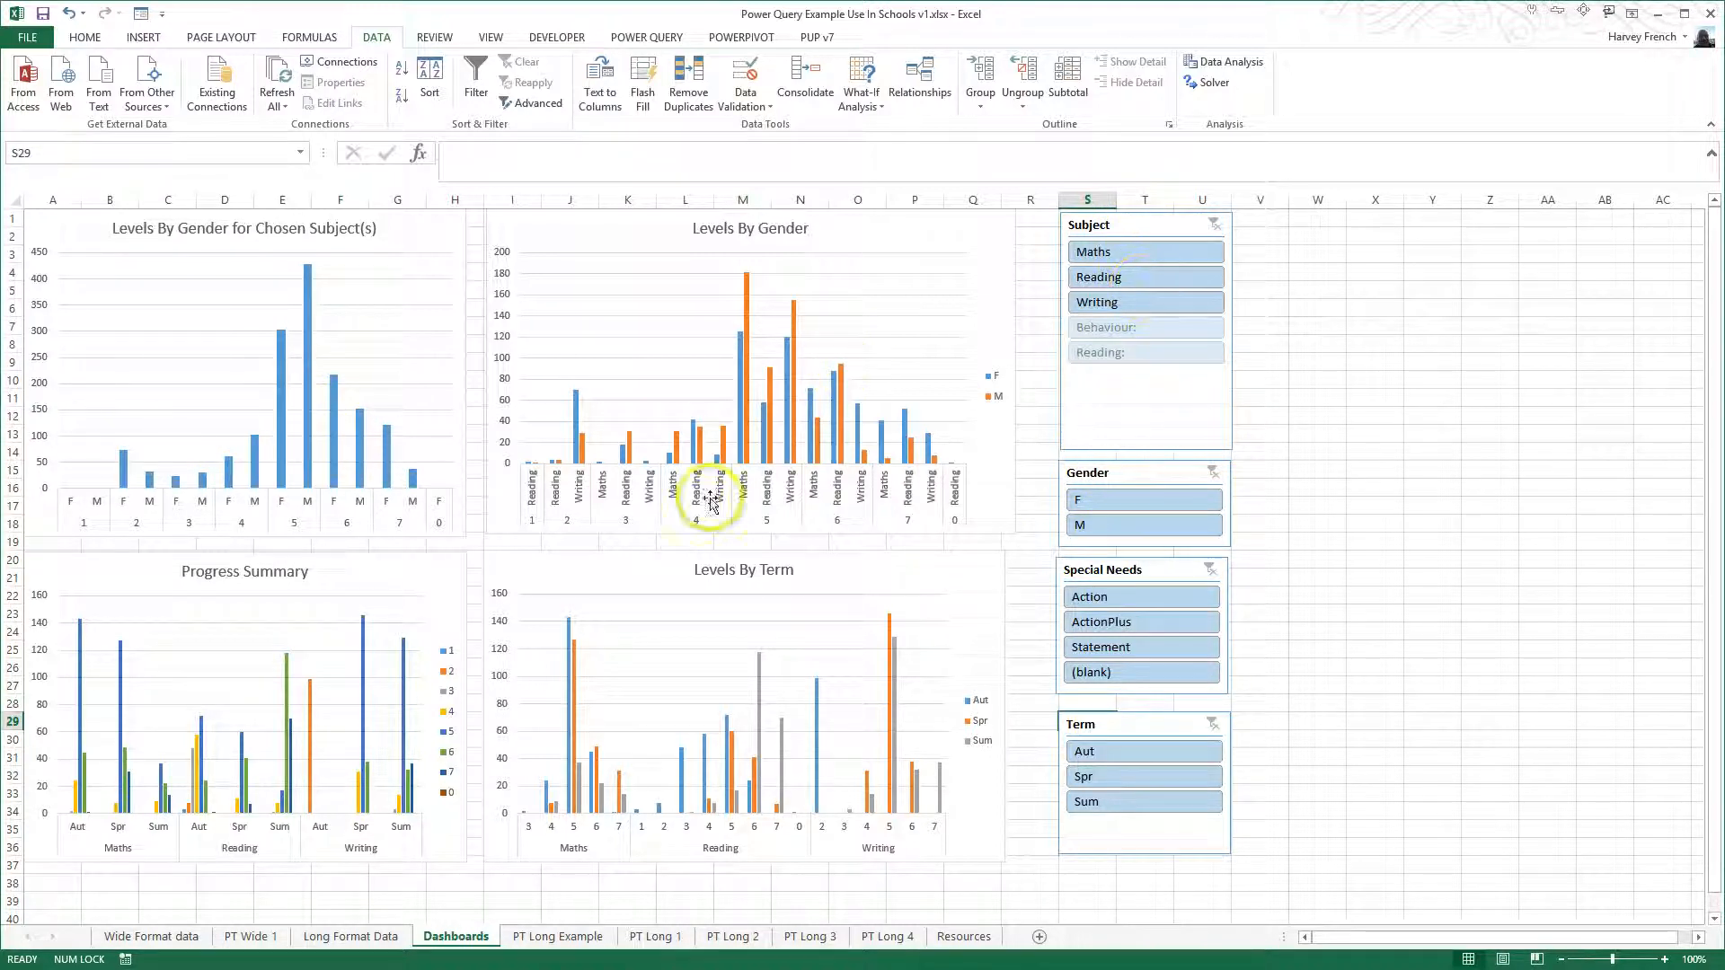
{"action": "left_click", "coordinate": [1028, 511]}
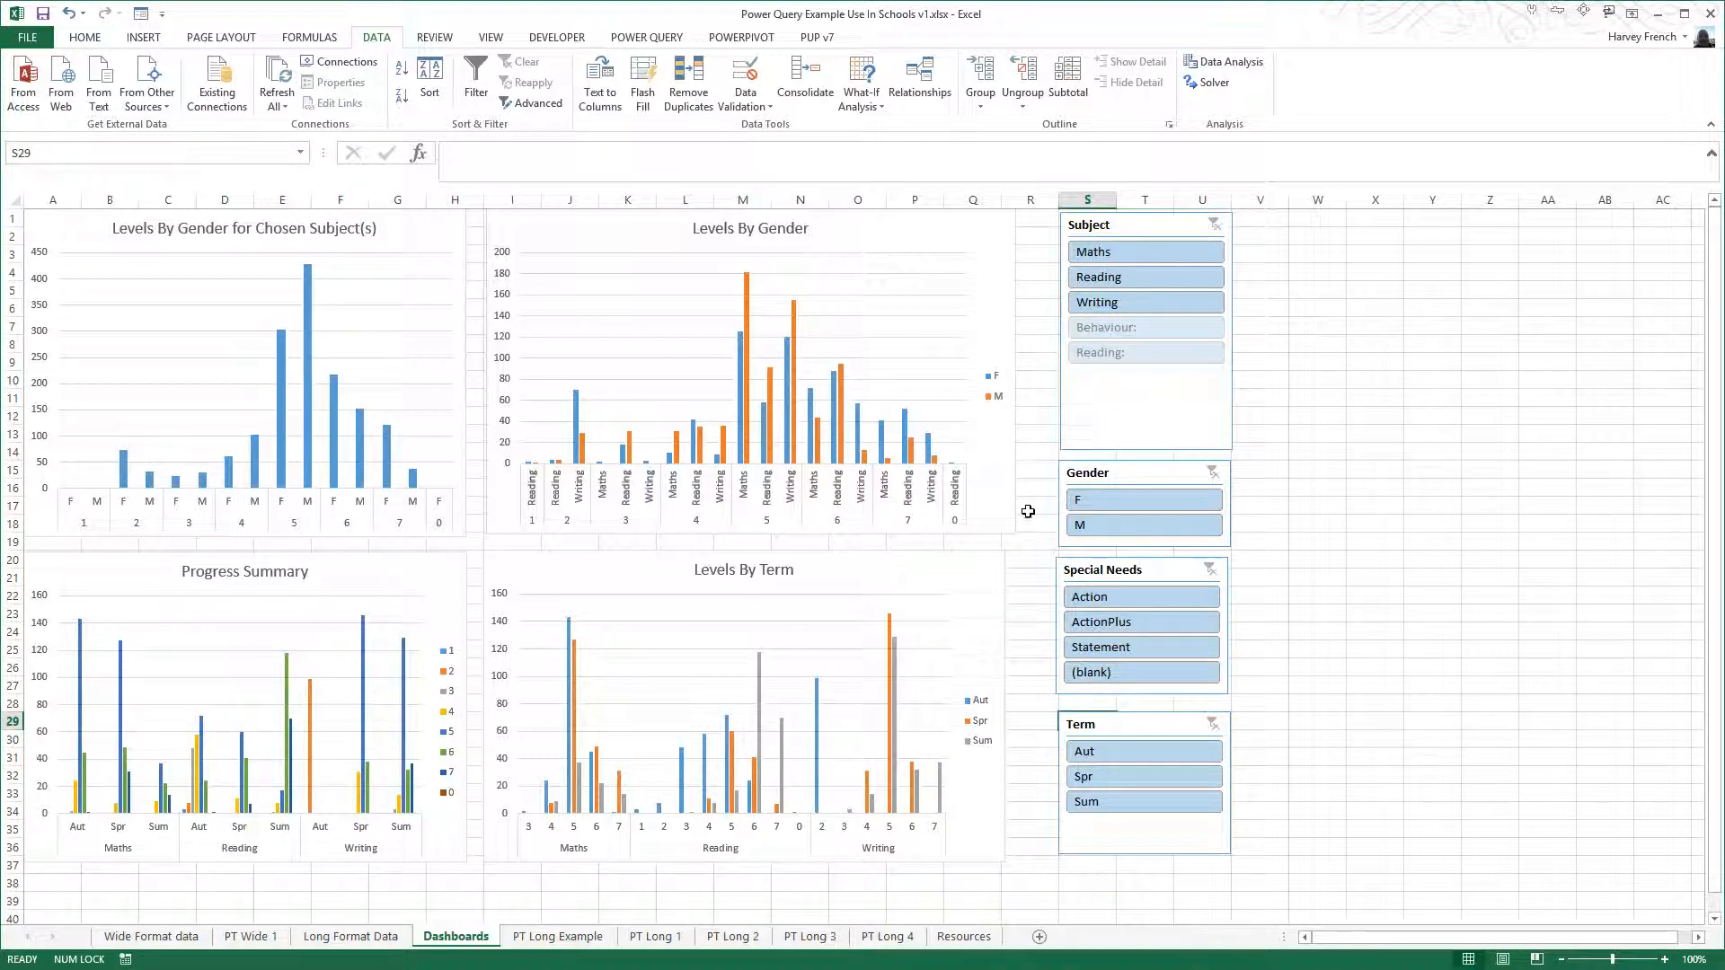
- Review the Long Format Data sheet and the header row of the table on the Wide Format data sheet
{"action": "left_click", "coordinate": [392, 938]}
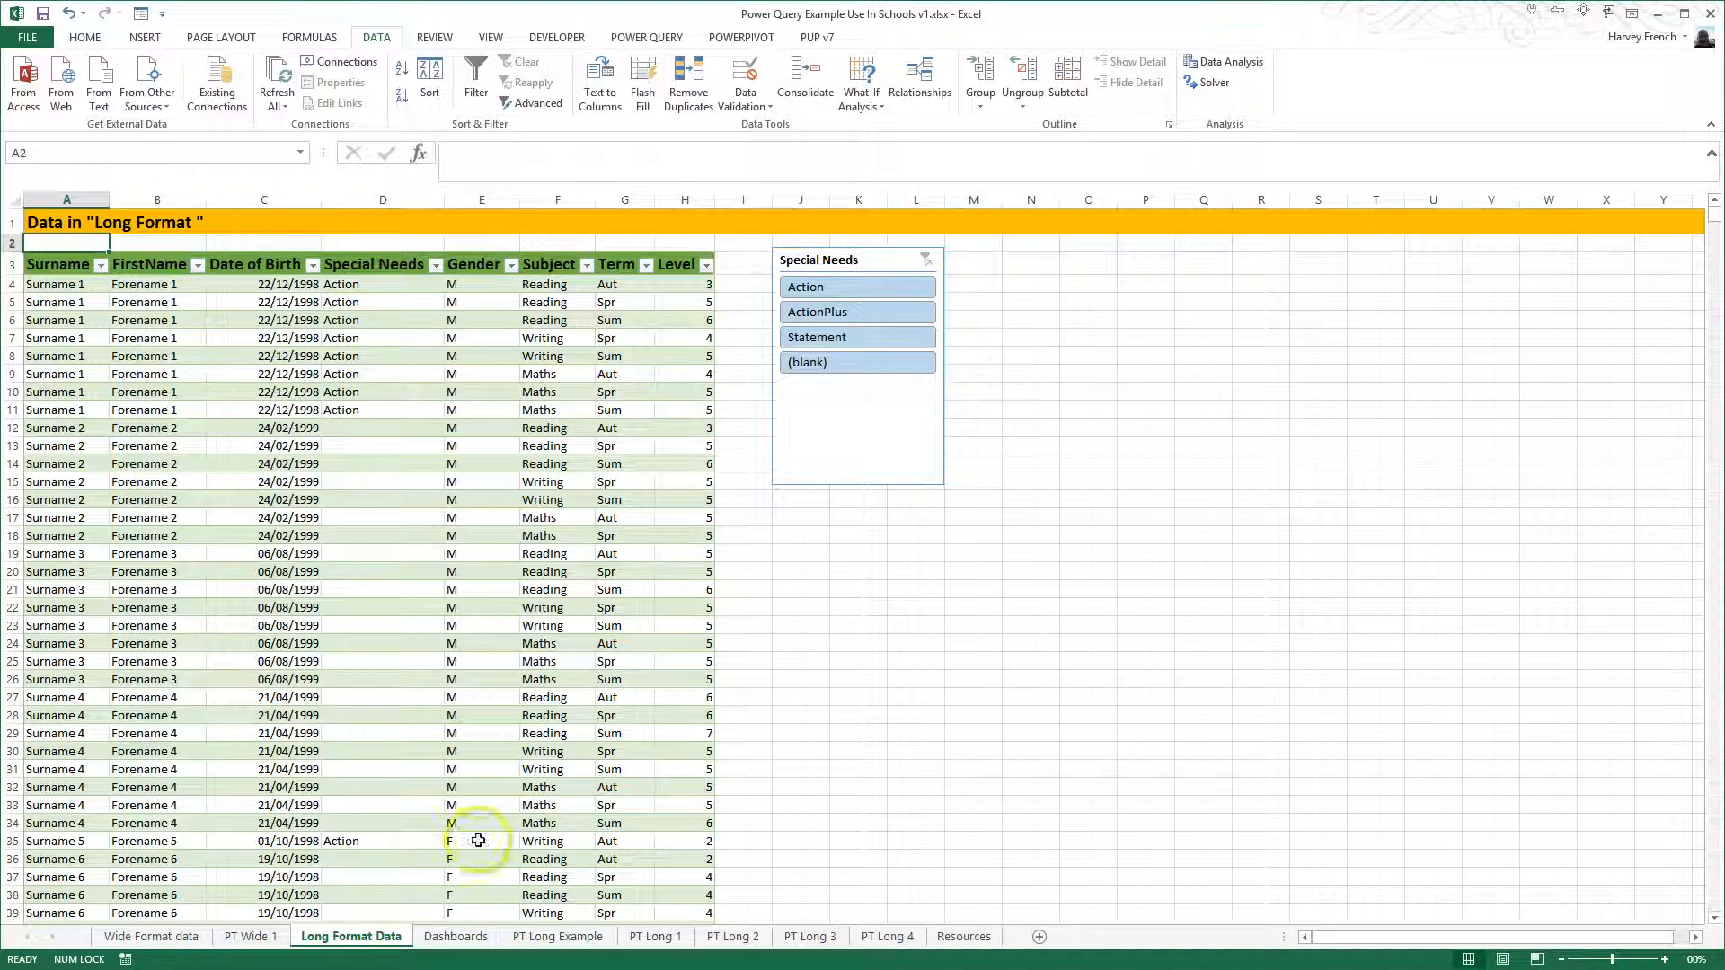
{"action": "left_click", "coordinate": [151, 936]}
{"action": "left_click", "coordinate": [158, 370]}
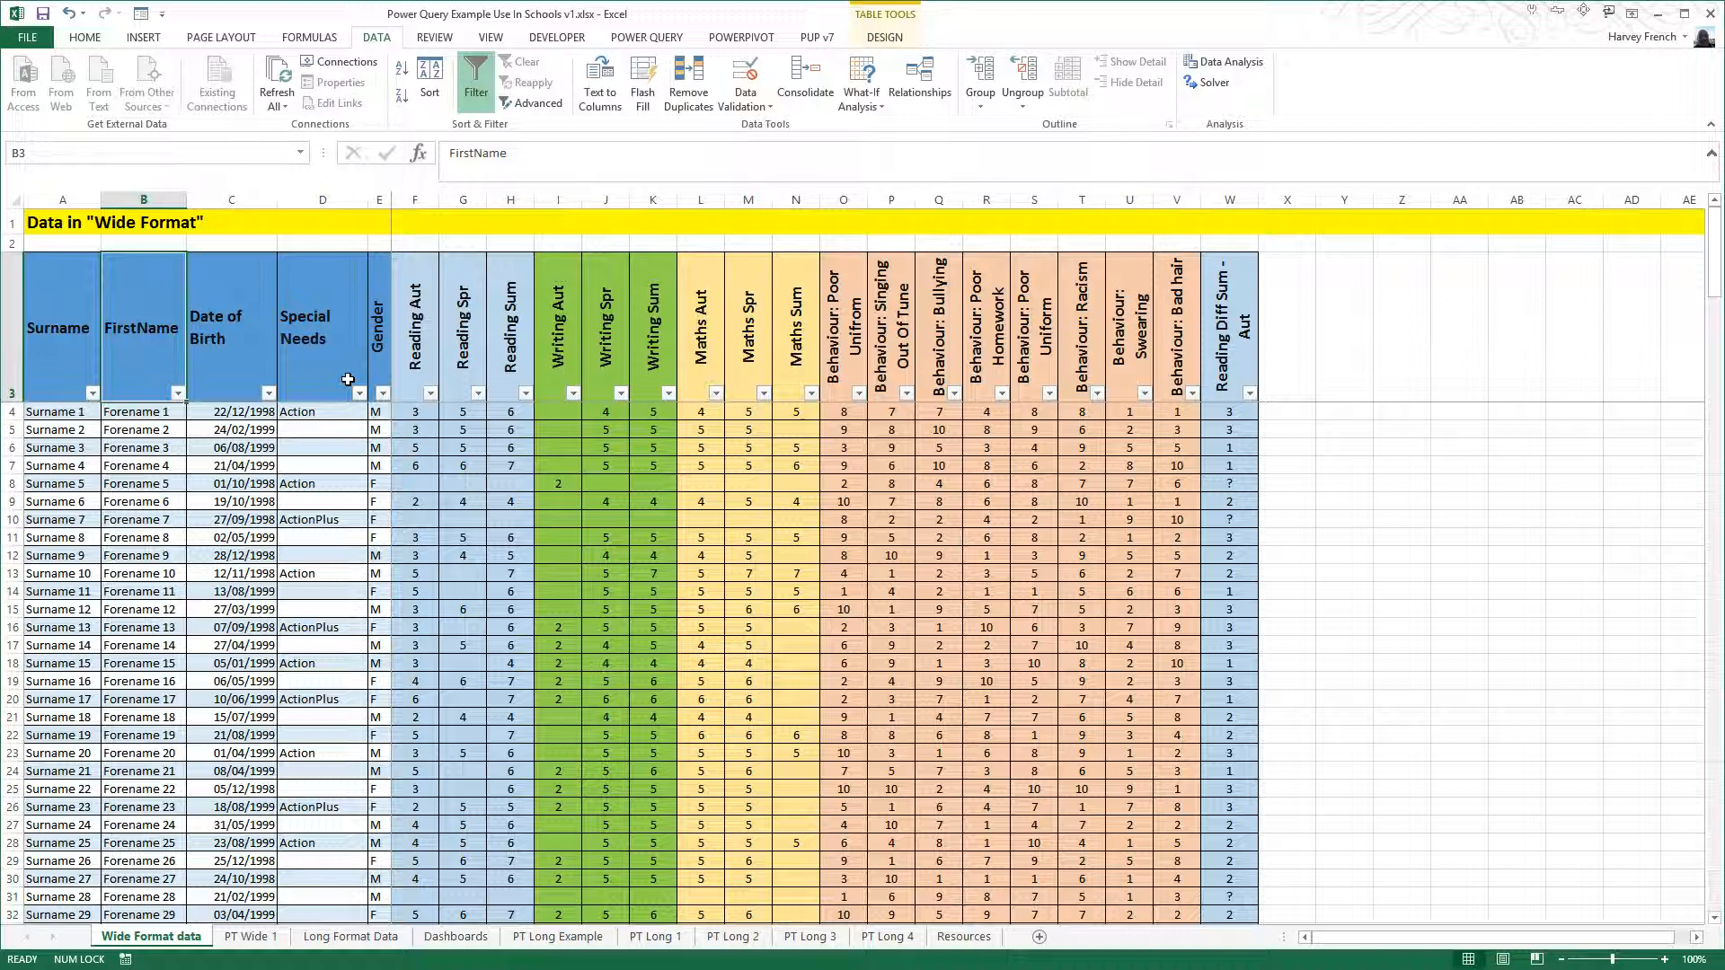
{"action": "left_click_drag", "start_coordinate": [54, 338], "coordinate": [1233, 364]}
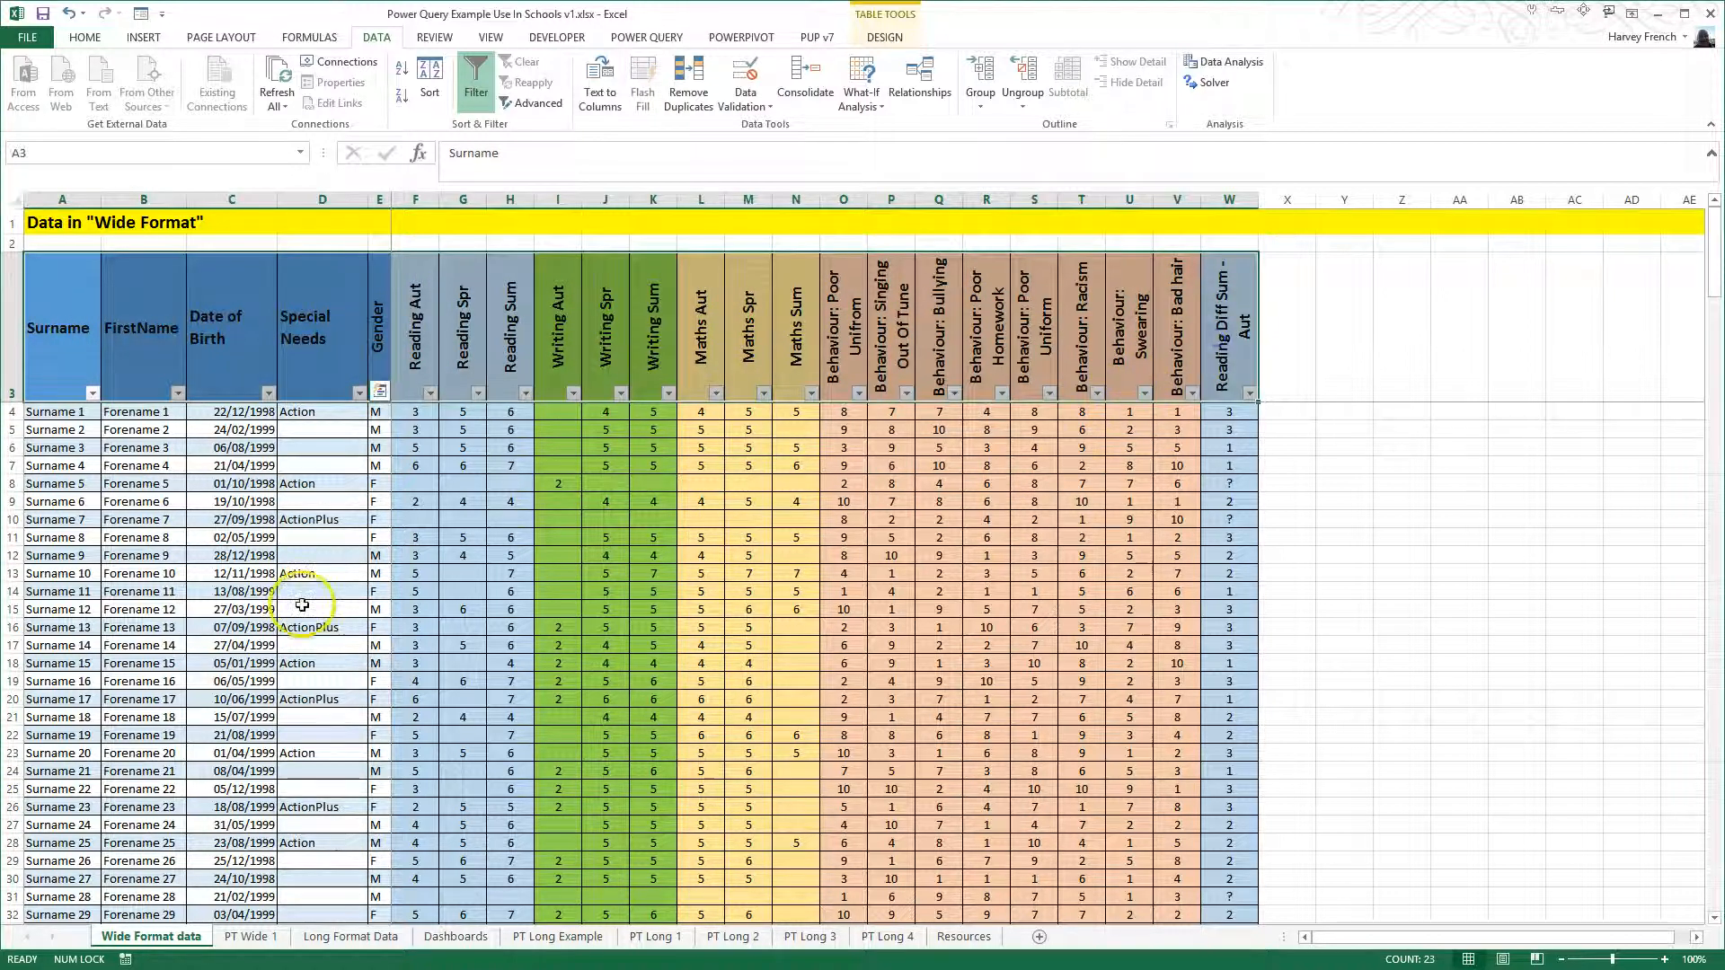
{"action": "left_click", "coordinate": [143, 39]}
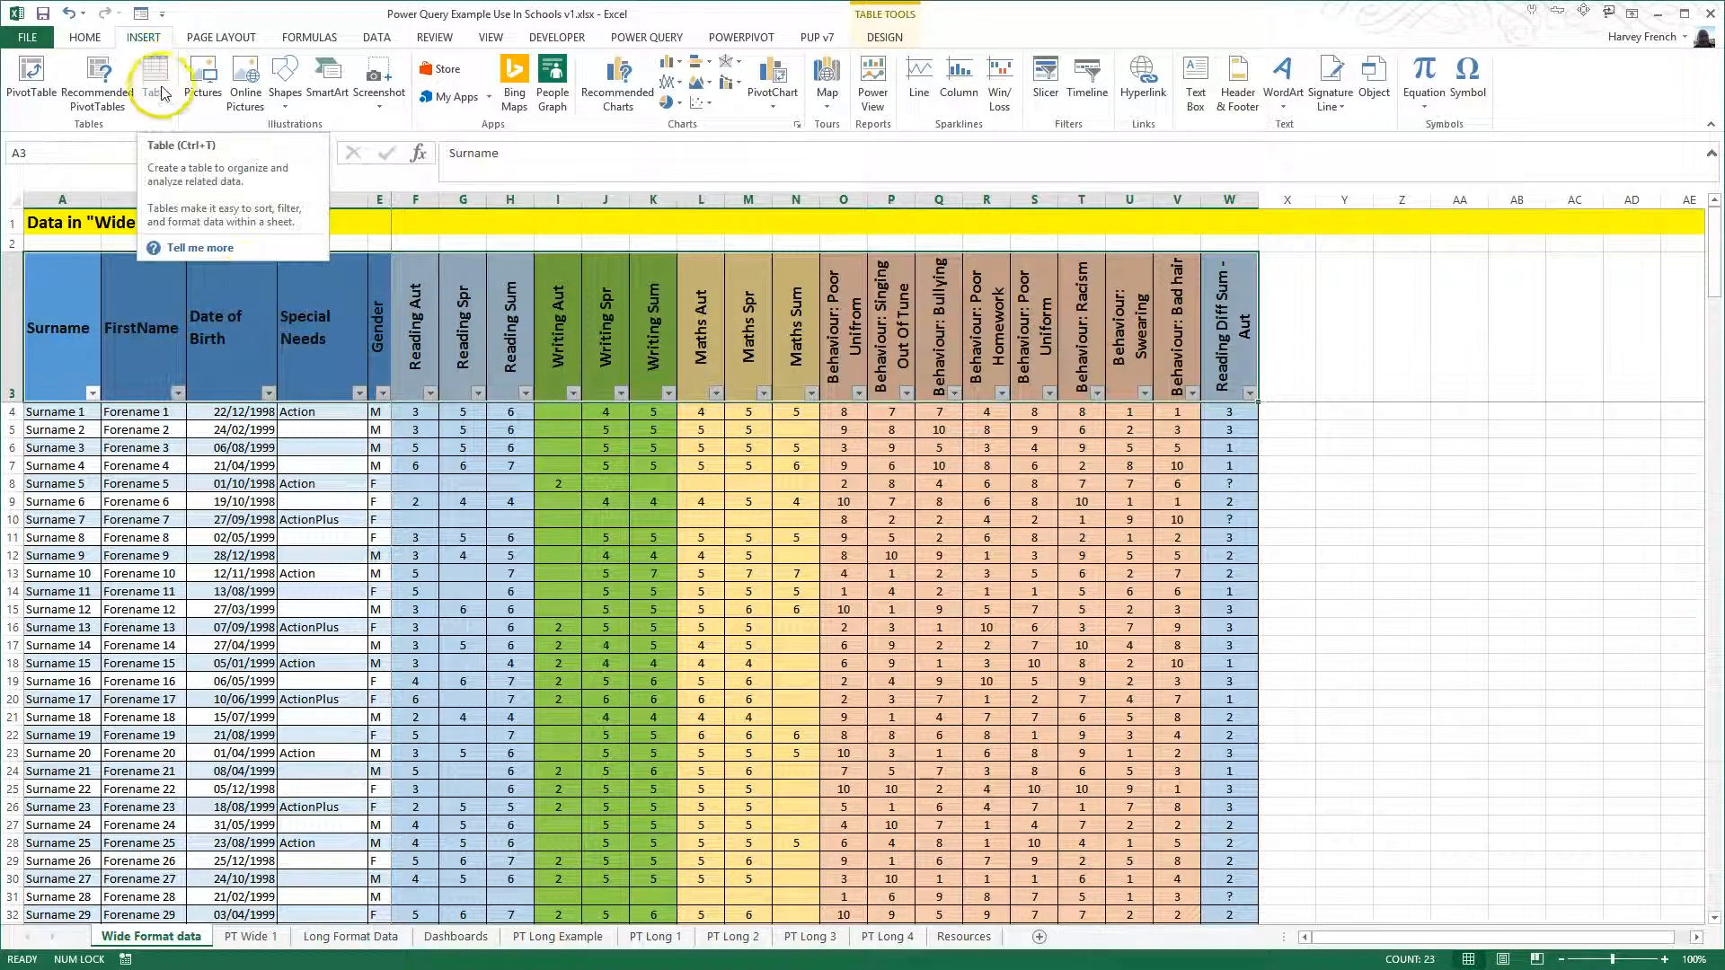
{"action": "left_click", "coordinate": [402, 357]}
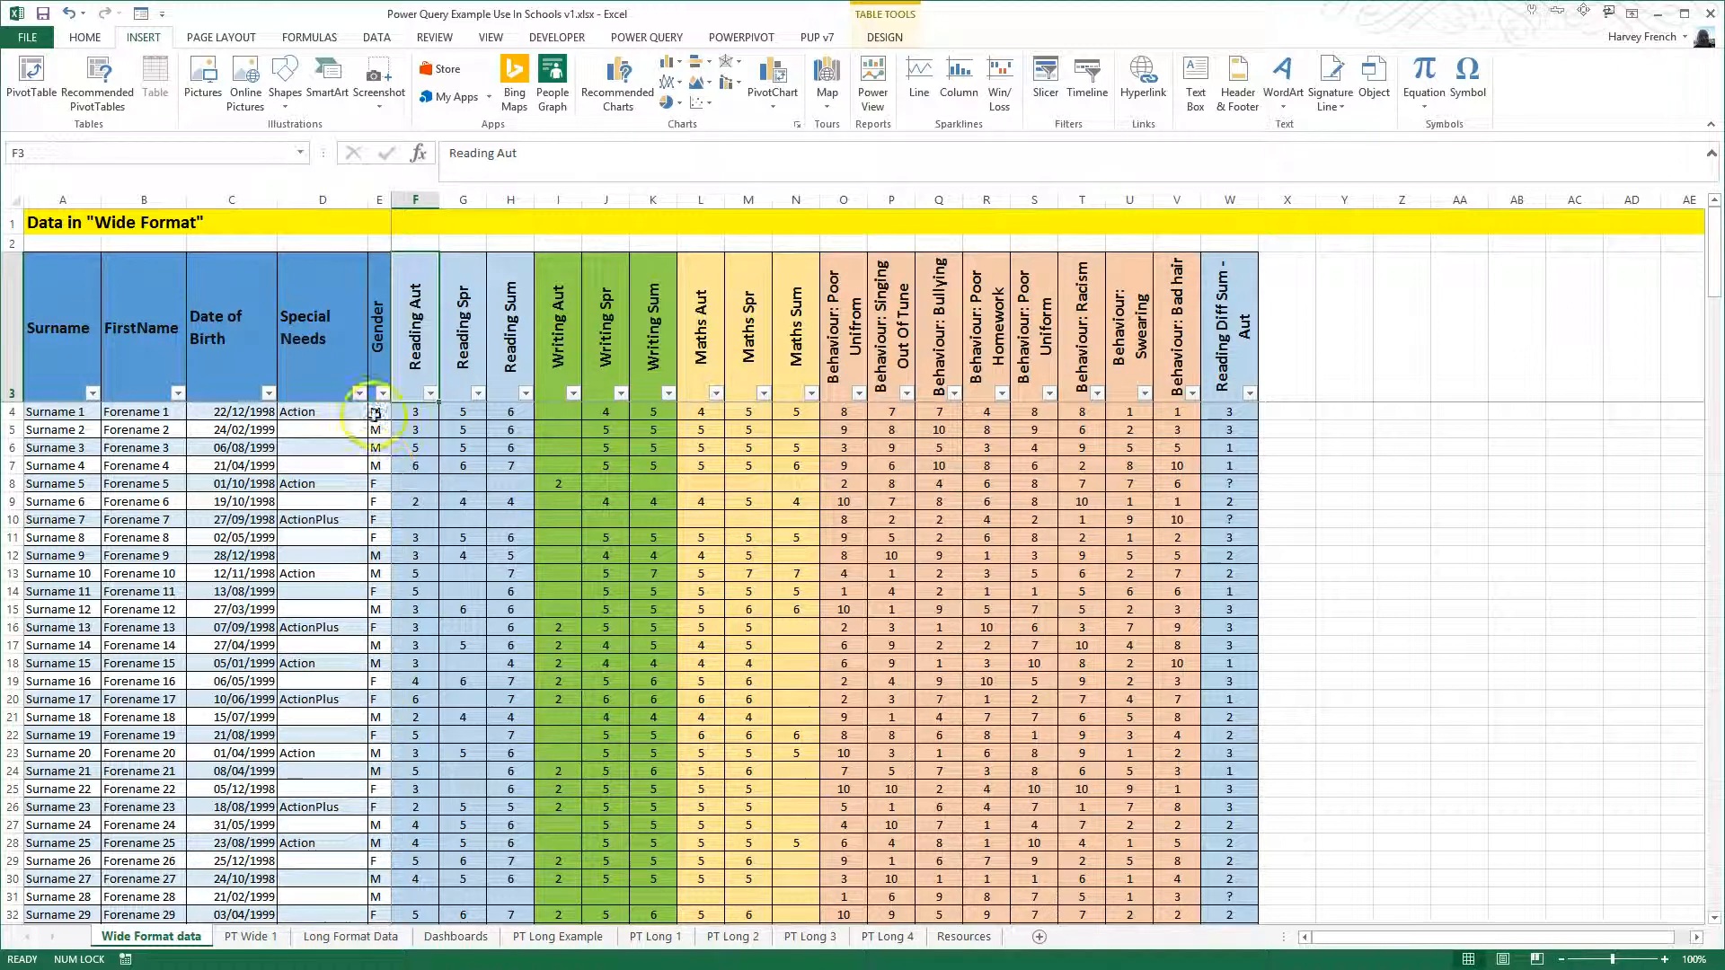
- Load the wide format table into the Power Query editor as a new query
{"action": "left_click", "coordinate": [659, 40]}
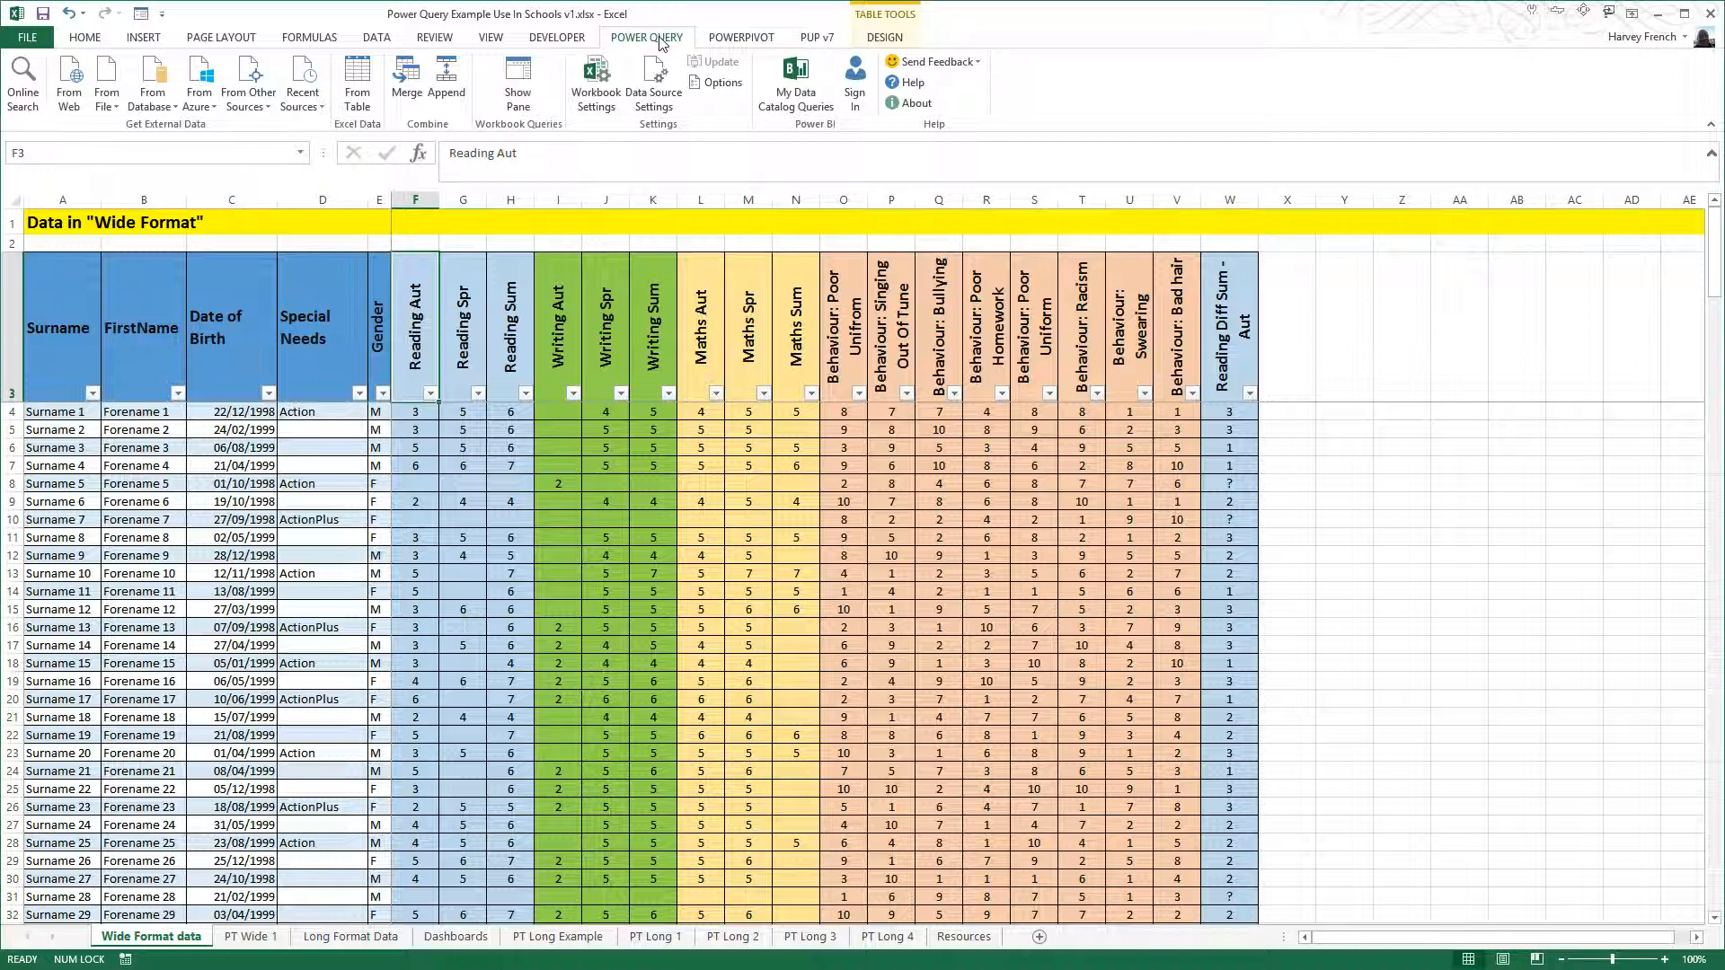
{"action": "left_click", "coordinate": [469, 363]}
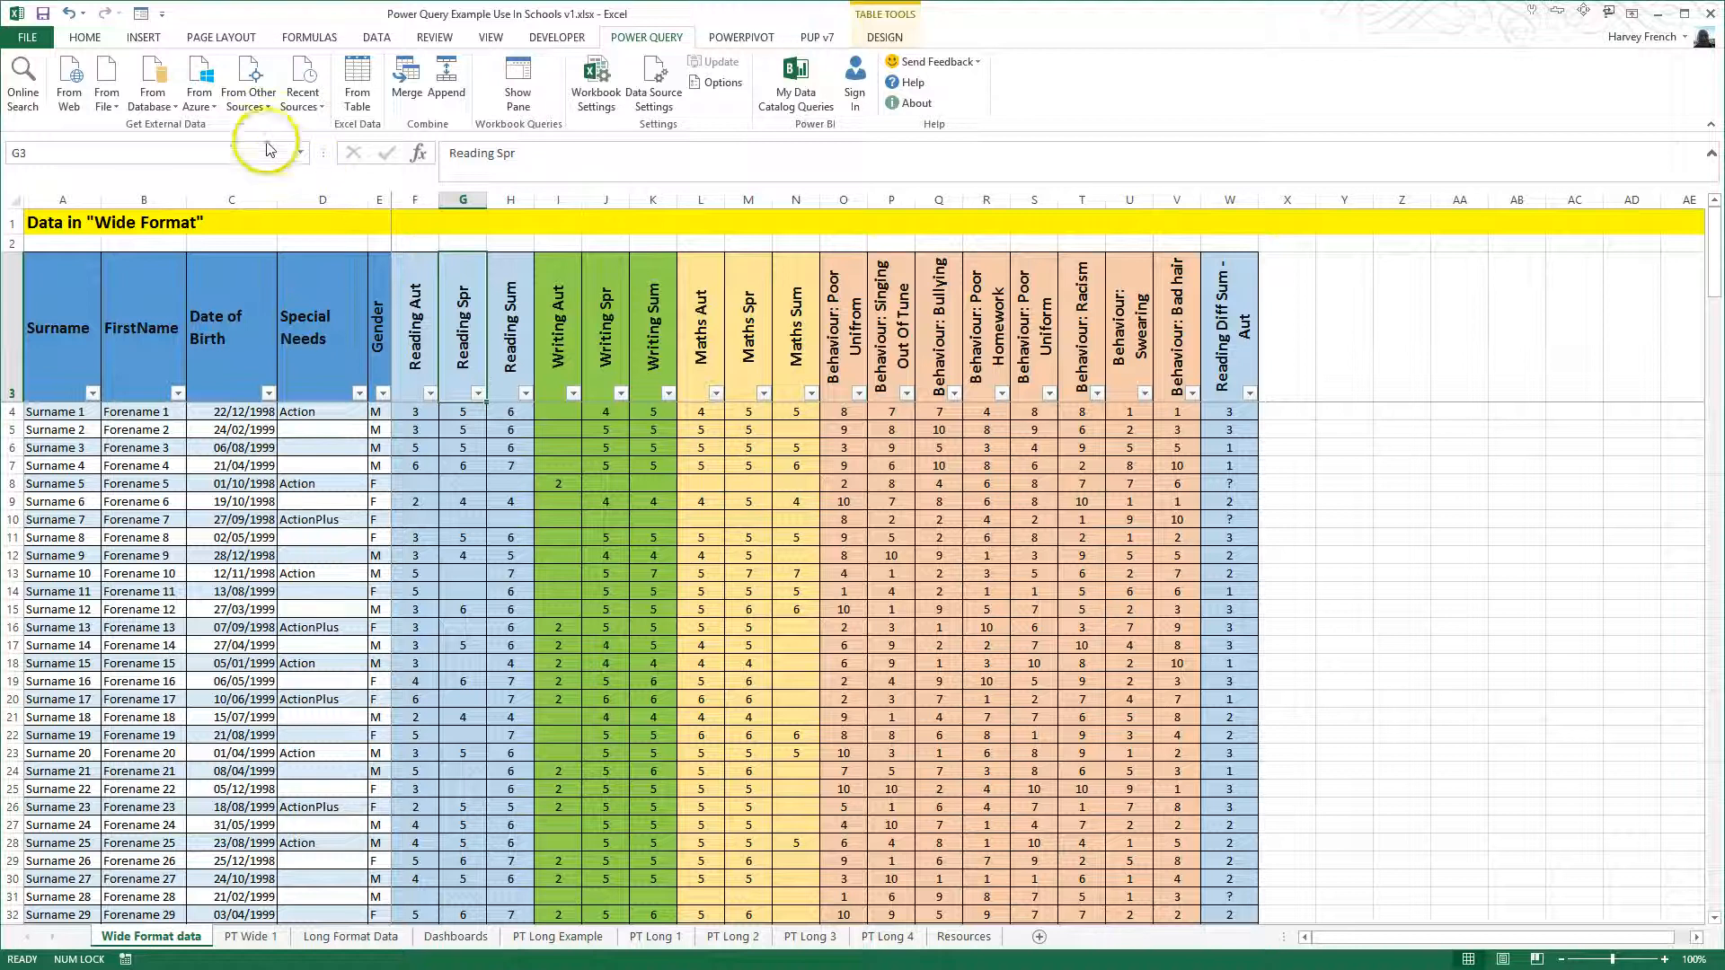
{"action": "left_click", "coordinate": [361, 99]}
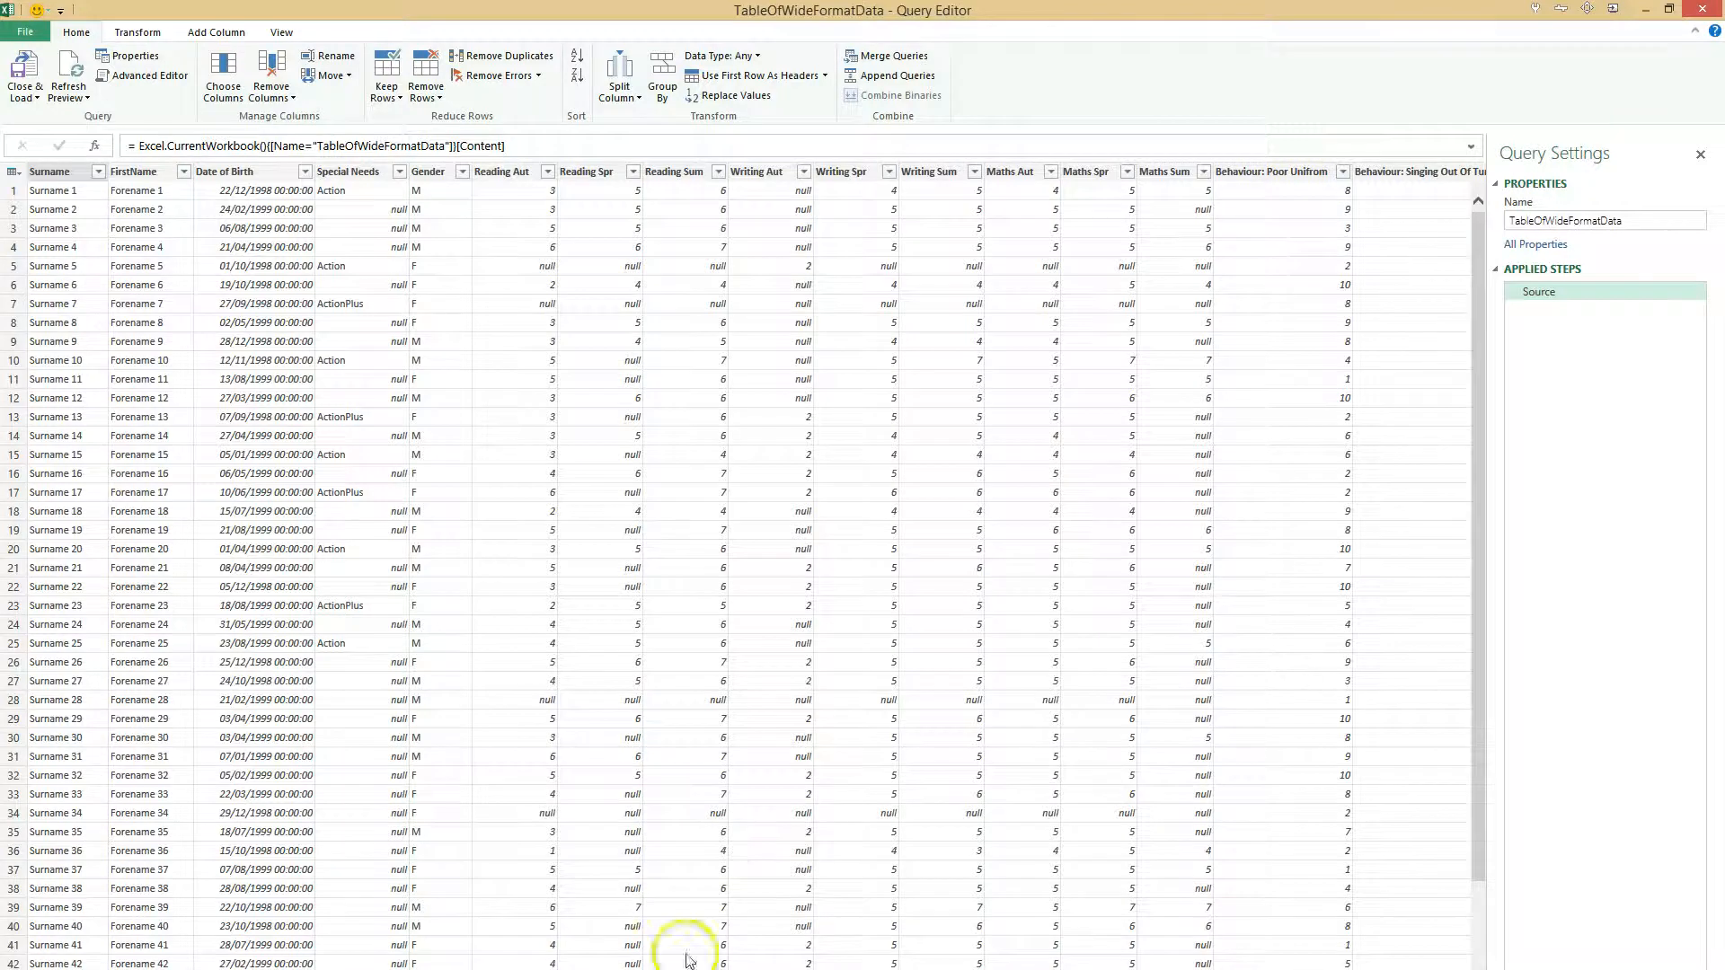
- Remove all Behaviour columns and the Reading Diff Sum - Aut column from the query
{"action": "scroll", "coordinate": [741, 566], "scroll_direction": "right", "scroll_amount": 8}
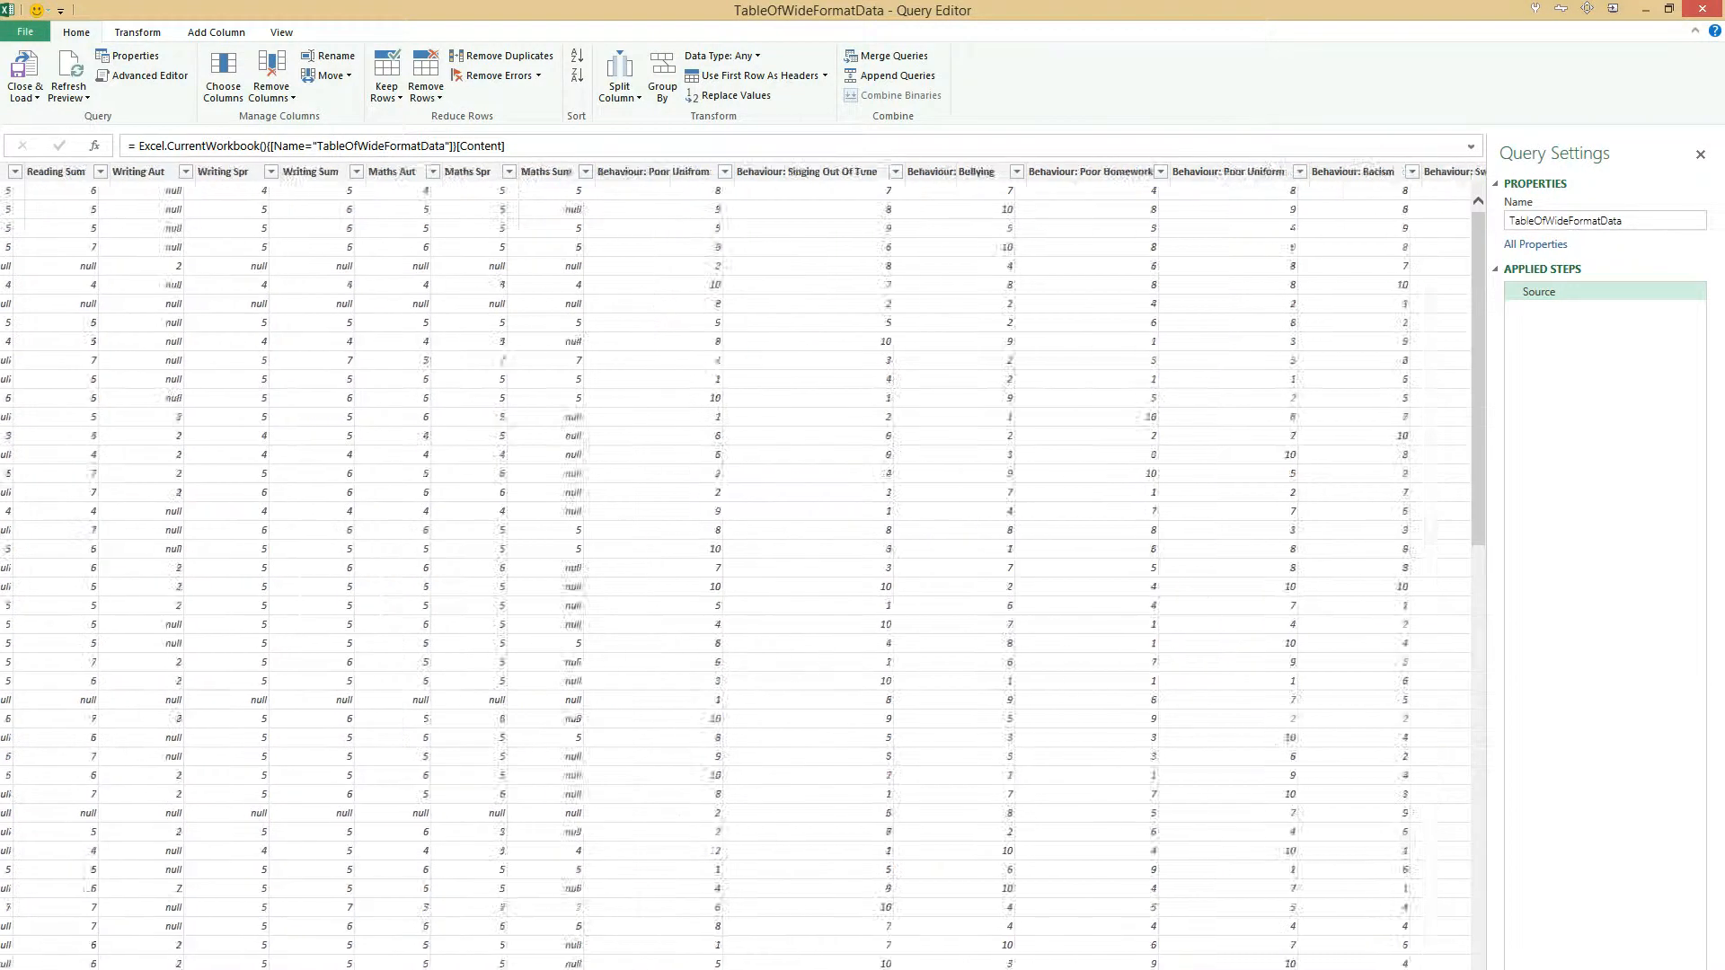
{"action": "scroll", "coordinate": [1150, 934], "scroll_direction": "right", "scroll_amount": 2}
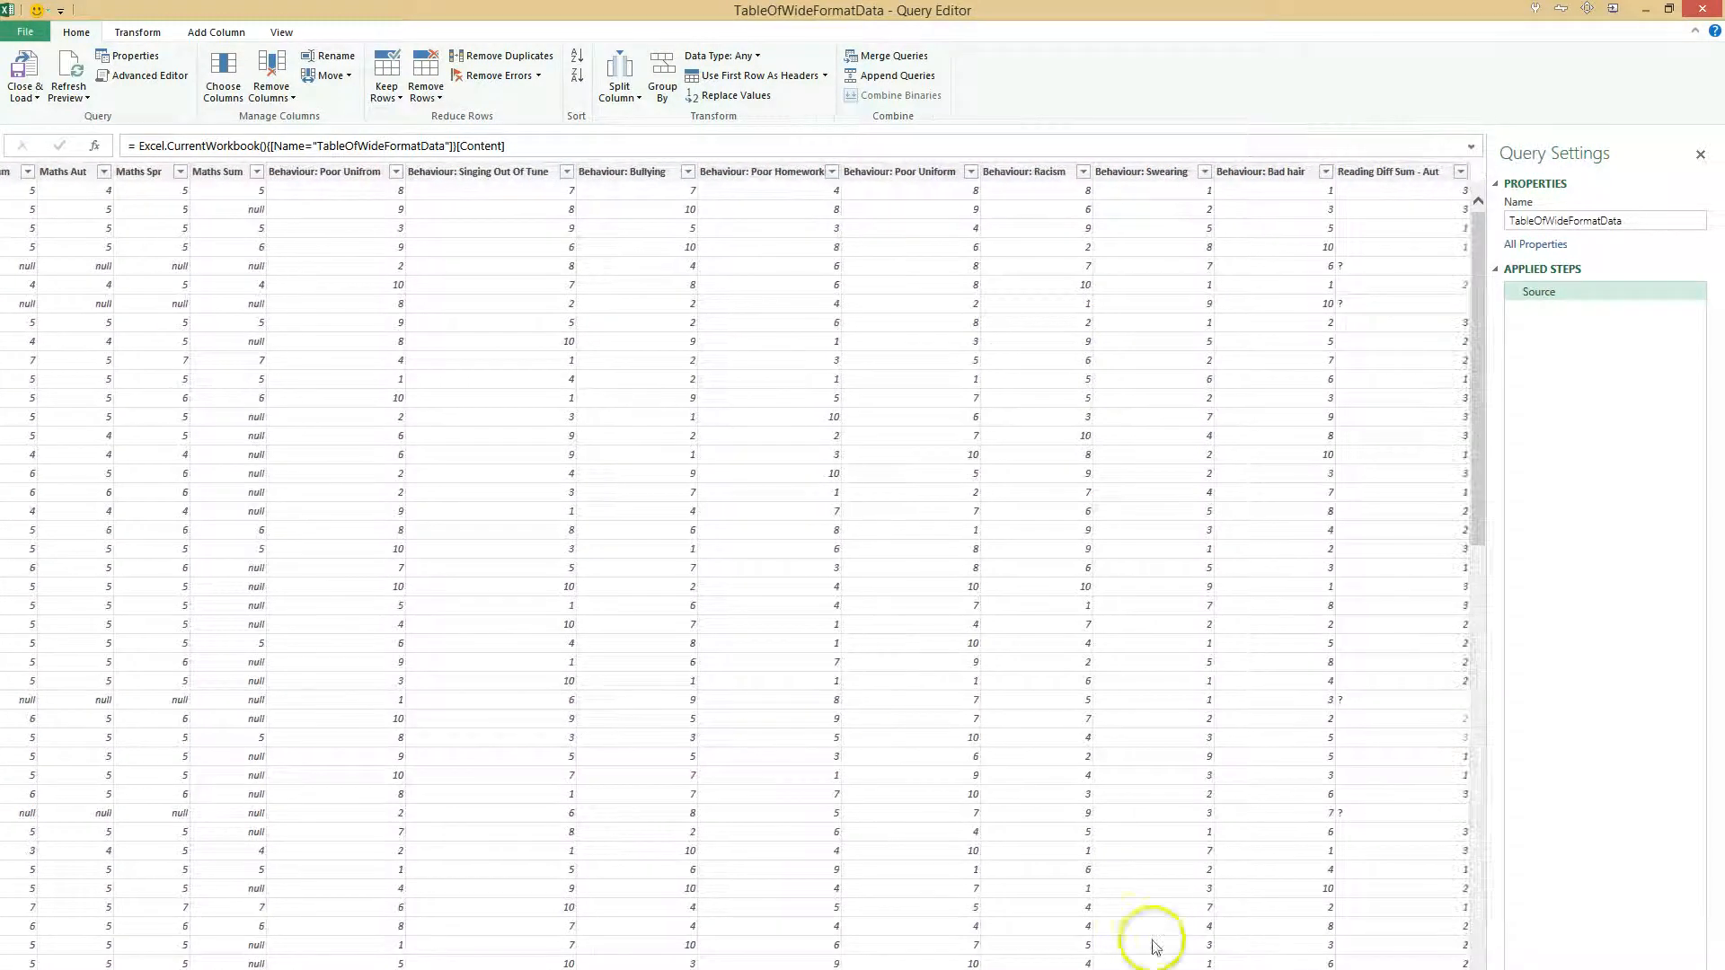
{"action": "left_click", "coordinate": [321, 172]}
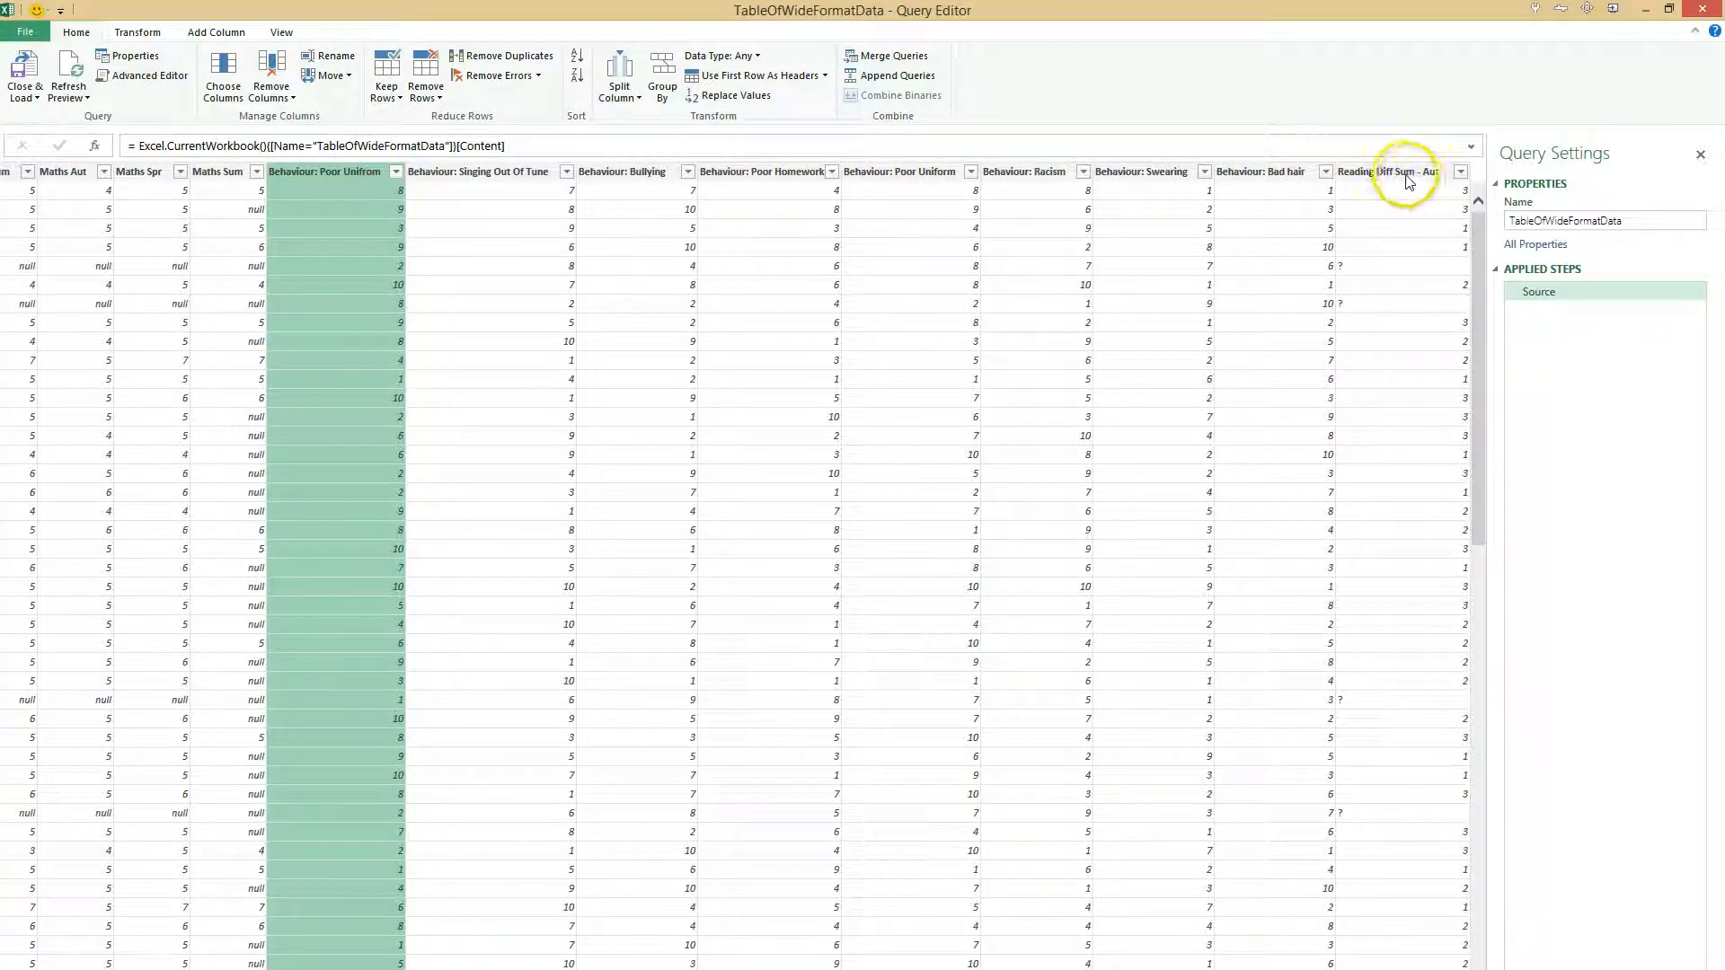
{"action": "left_click", "coordinate": [1294, 173], "text": "shift"}
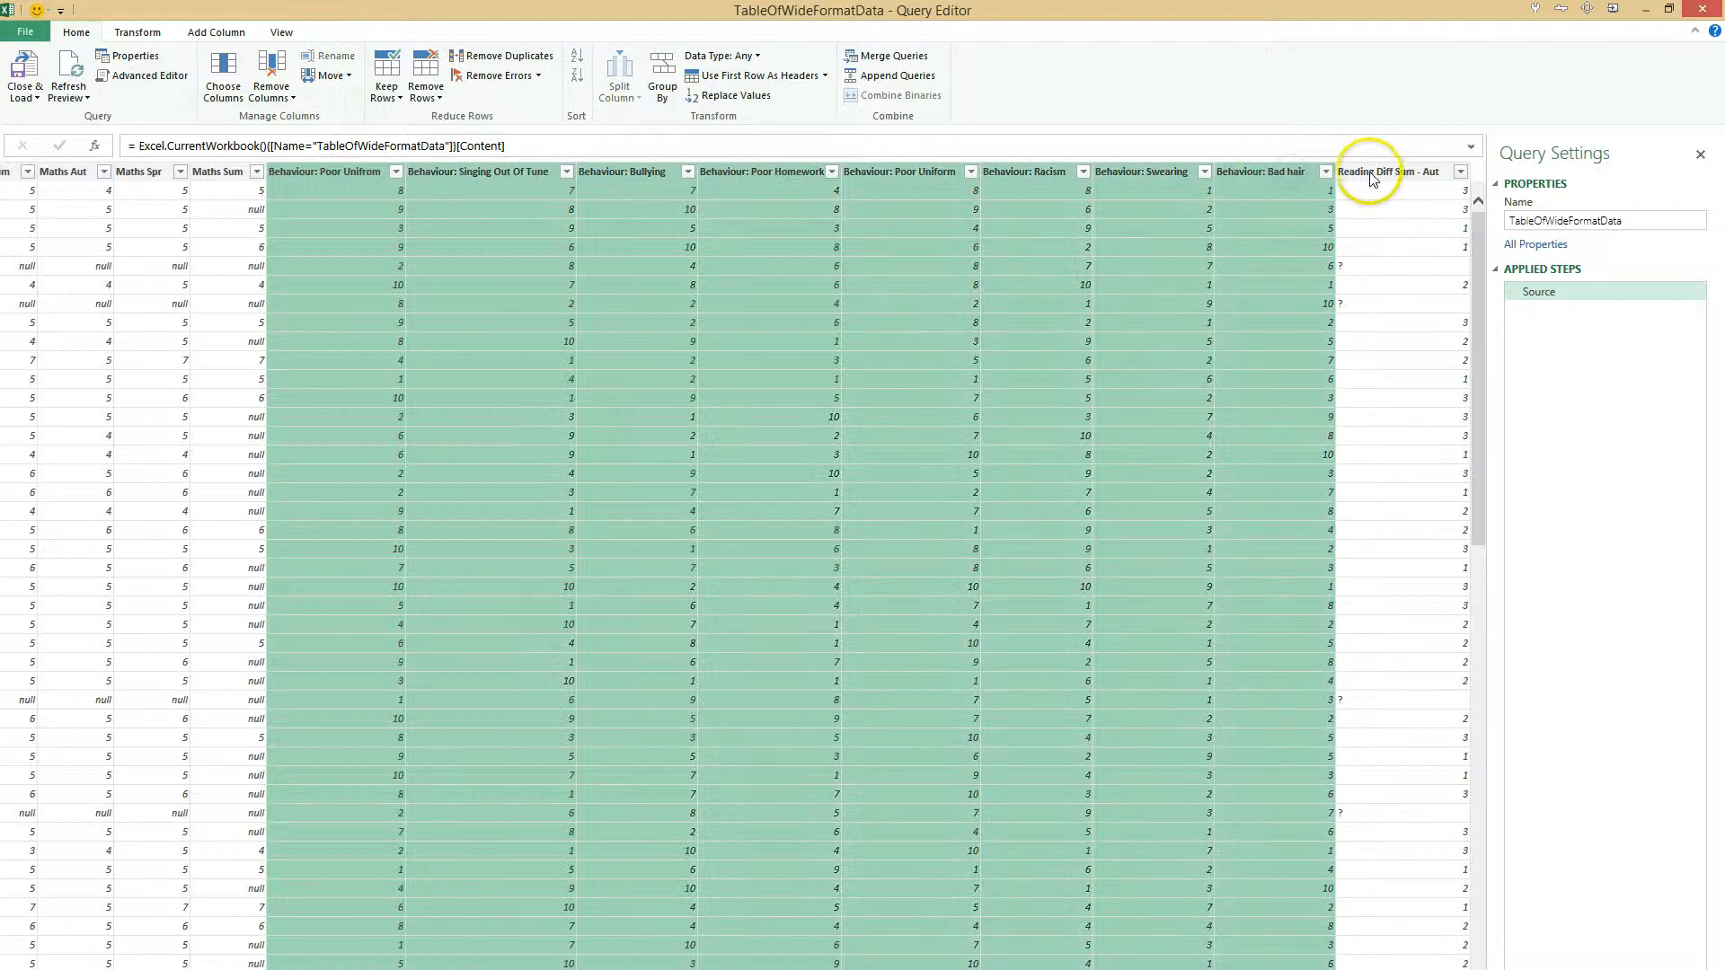
{"action": "left_click", "coordinate": [1376, 173], "text": "shift"}
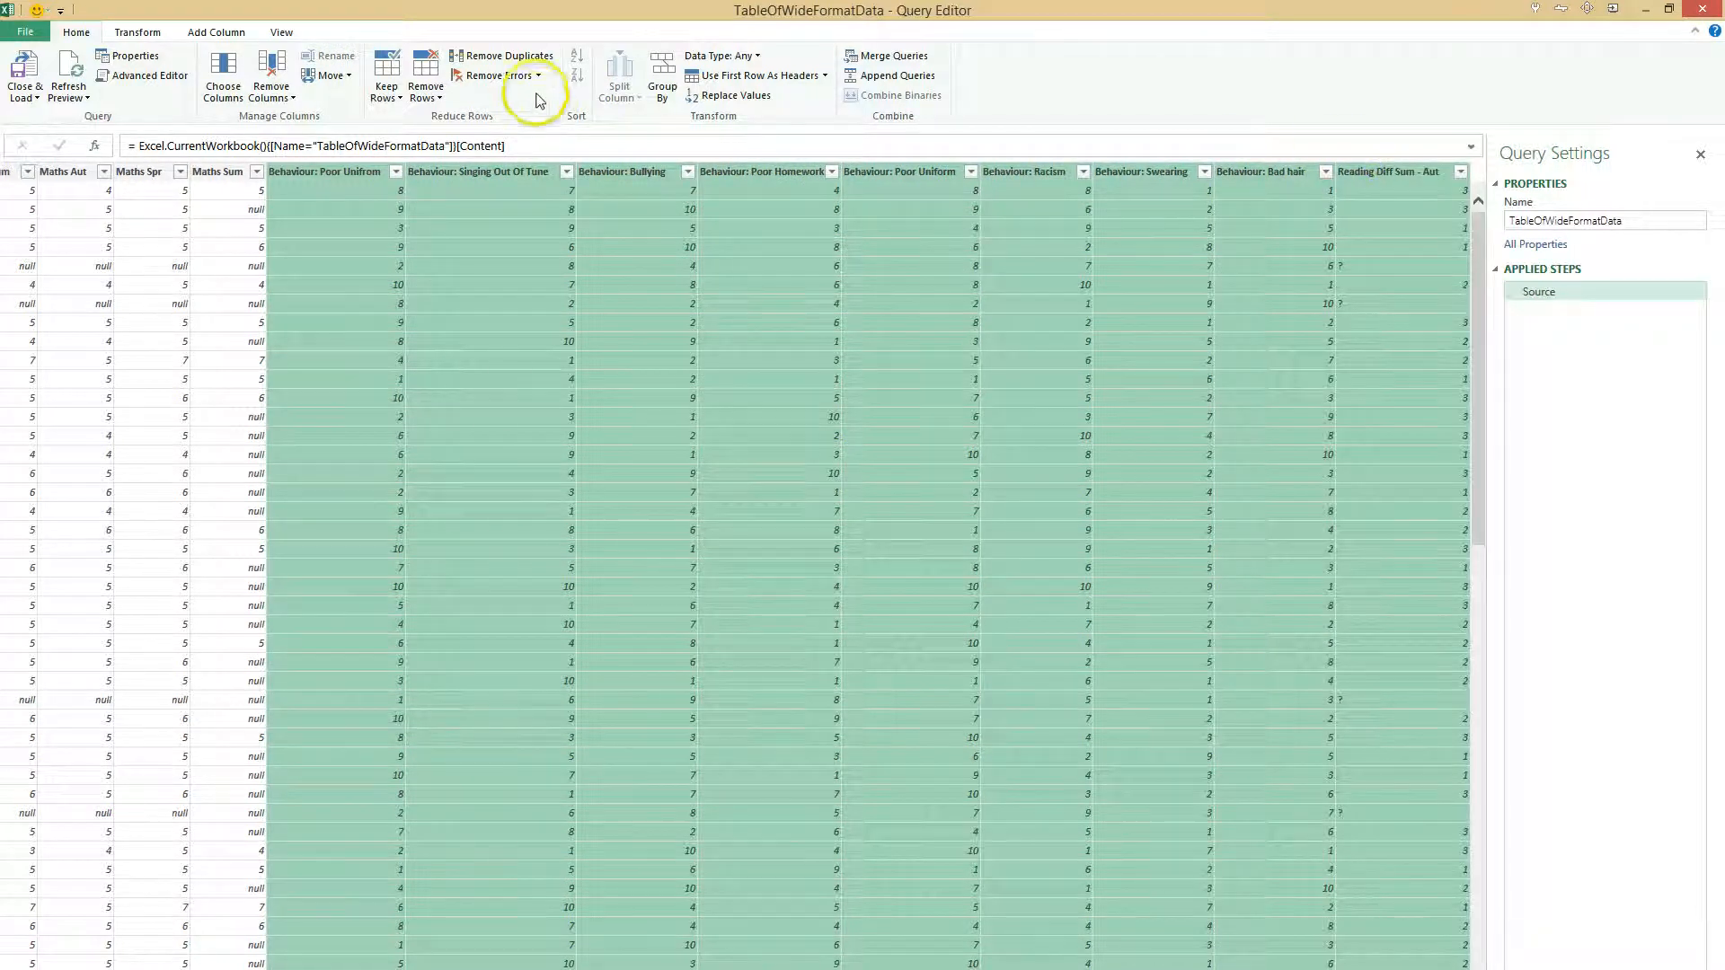
{"action": "key", "text": "Delete"}
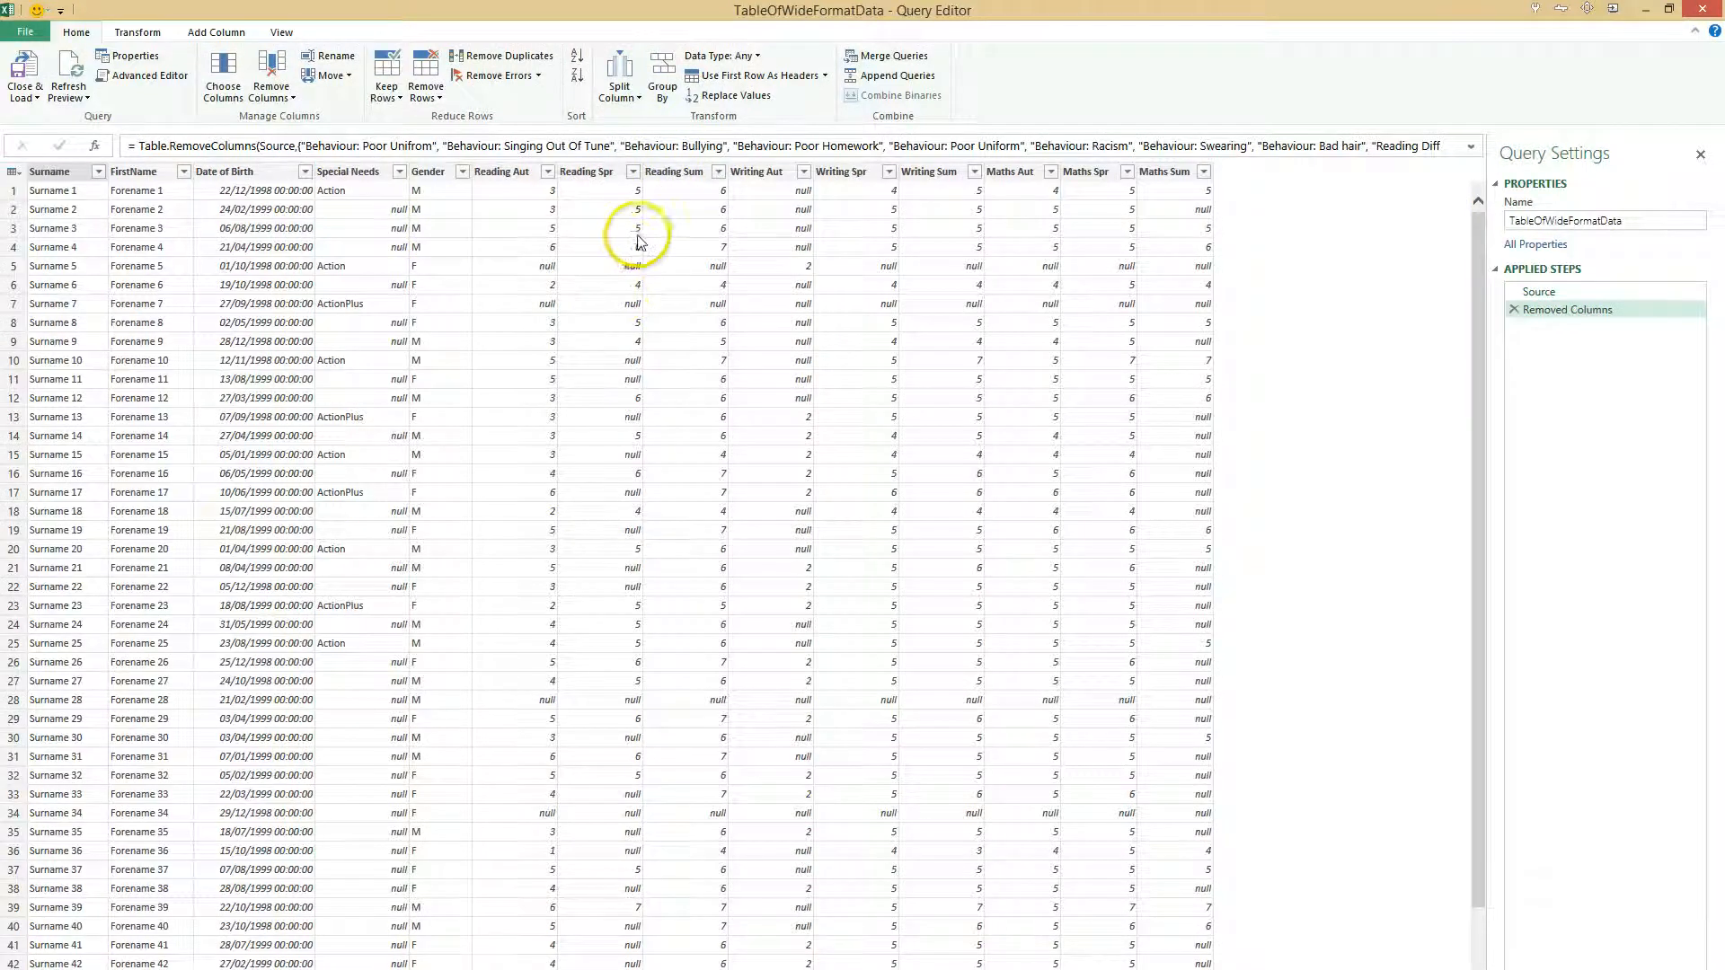
- Compare the query data at the Source step with the data at the Removed Columns step
{"action": "left_click", "coordinate": [1547, 298]}
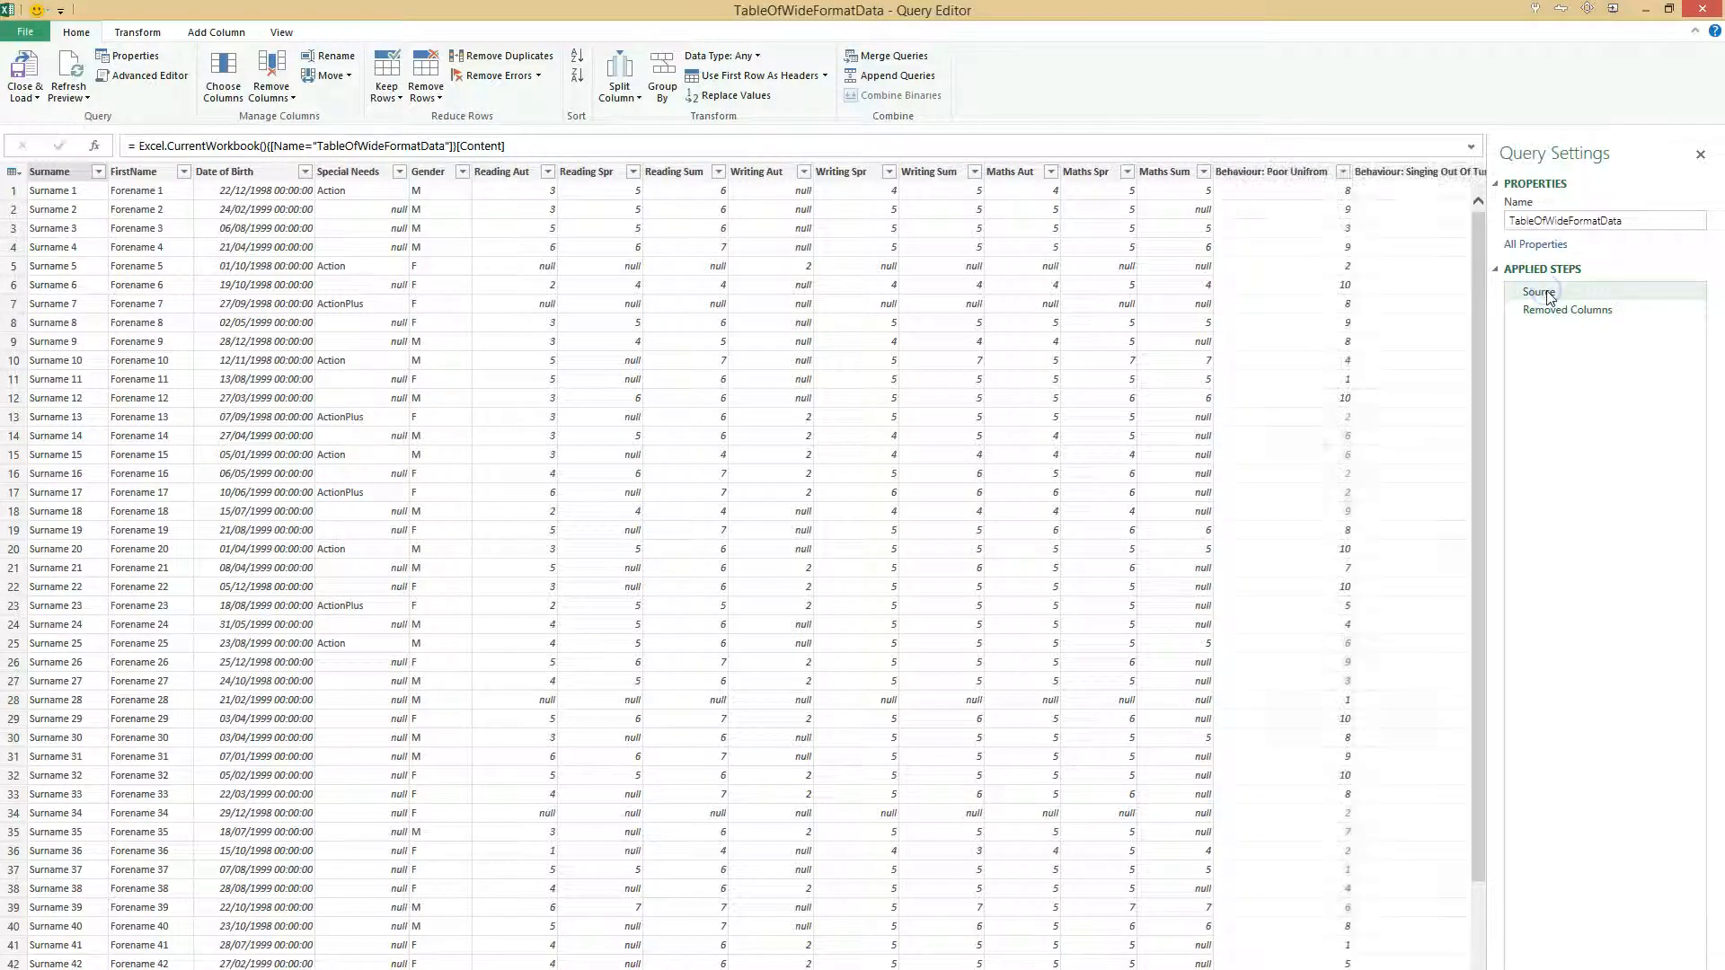
{"action": "left_click", "coordinate": [1547, 310]}
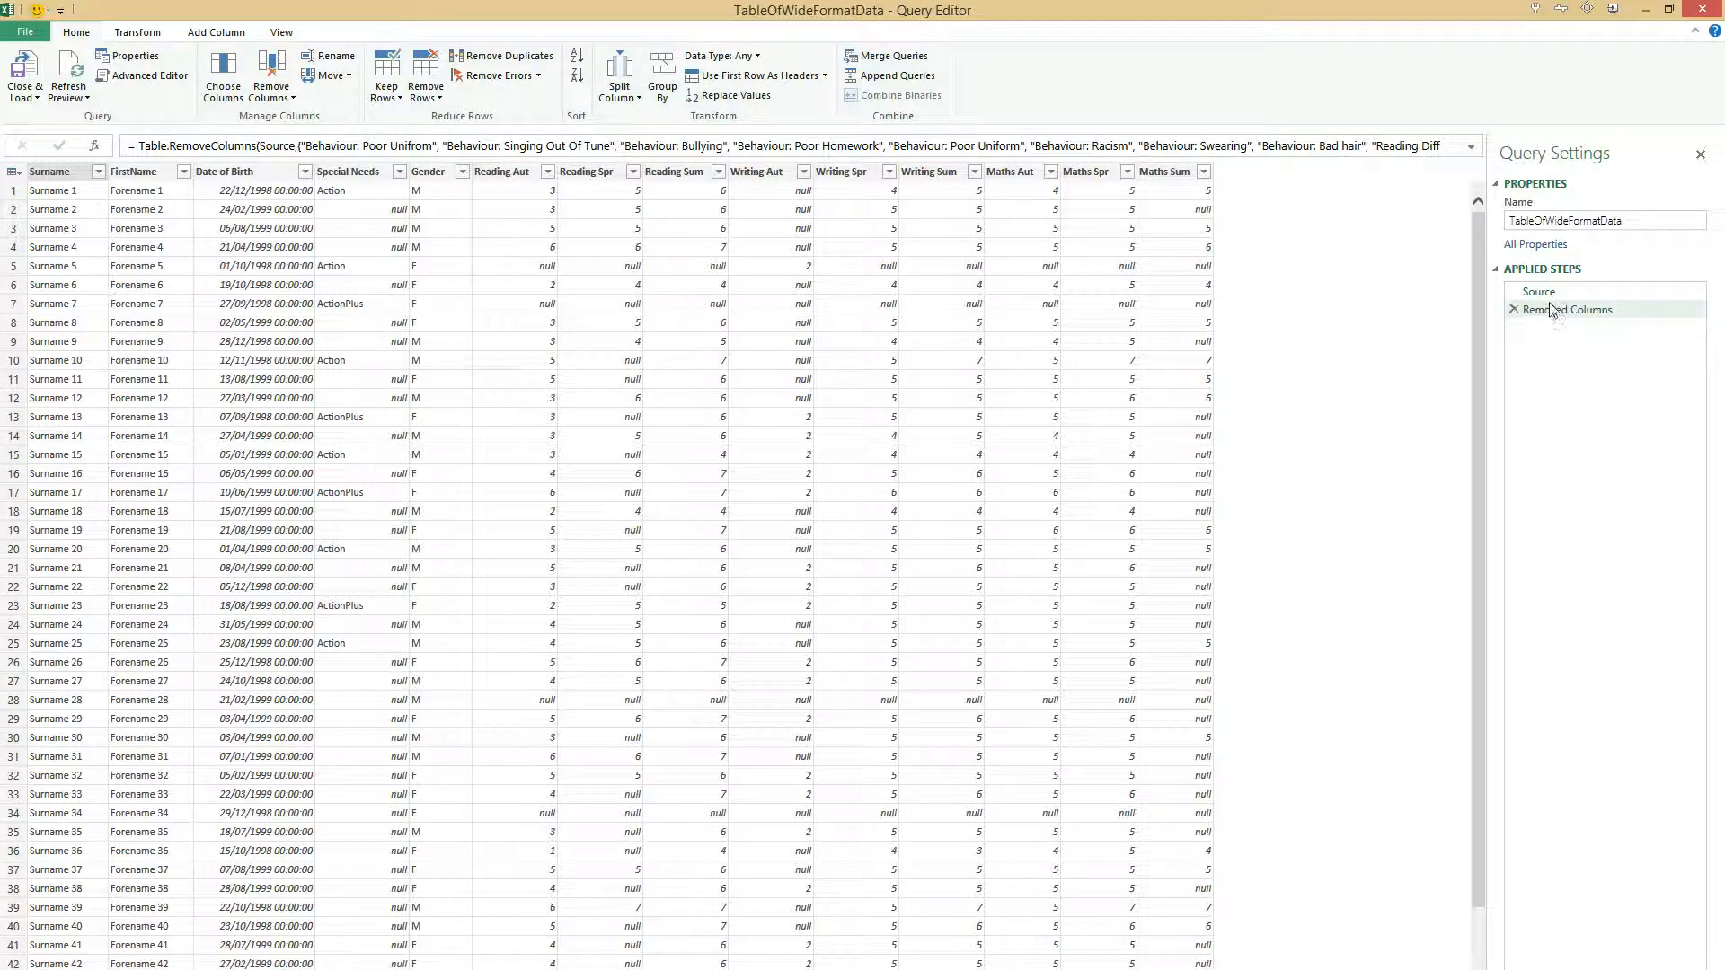
{"action": "left_click", "coordinate": [1560, 321]}
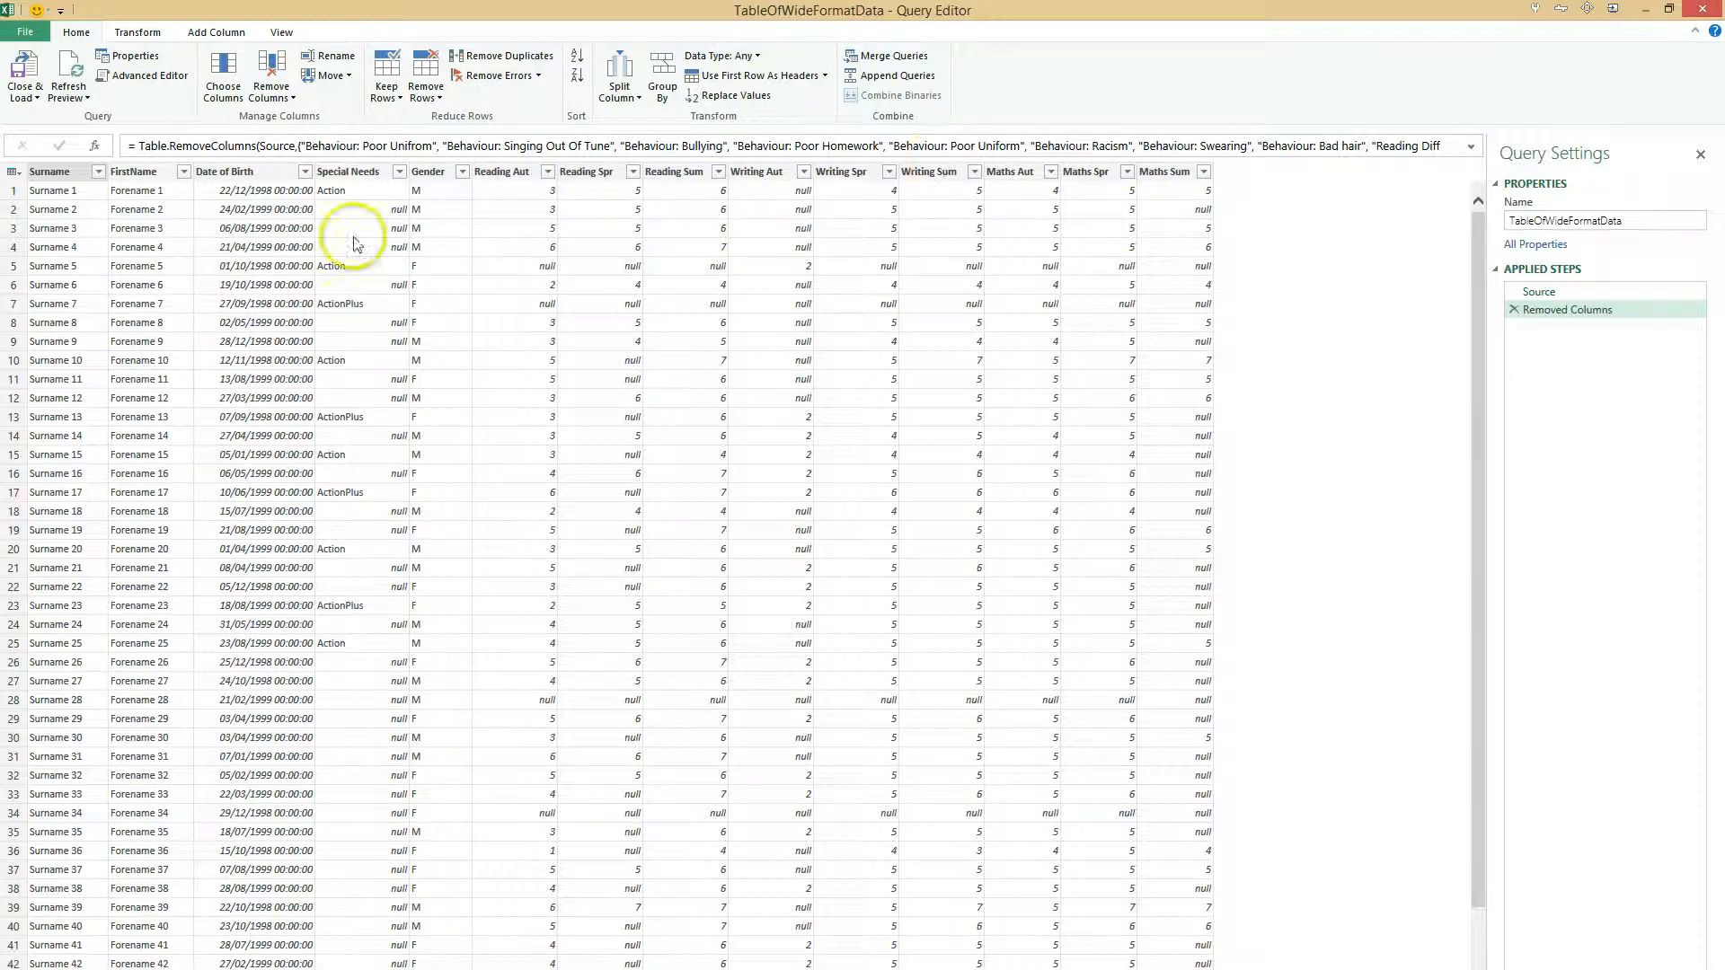
- Unpivot the subject and term columns from Reading Aut through Maths Sum
{"action": "left_click", "coordinate": [517, 174]}
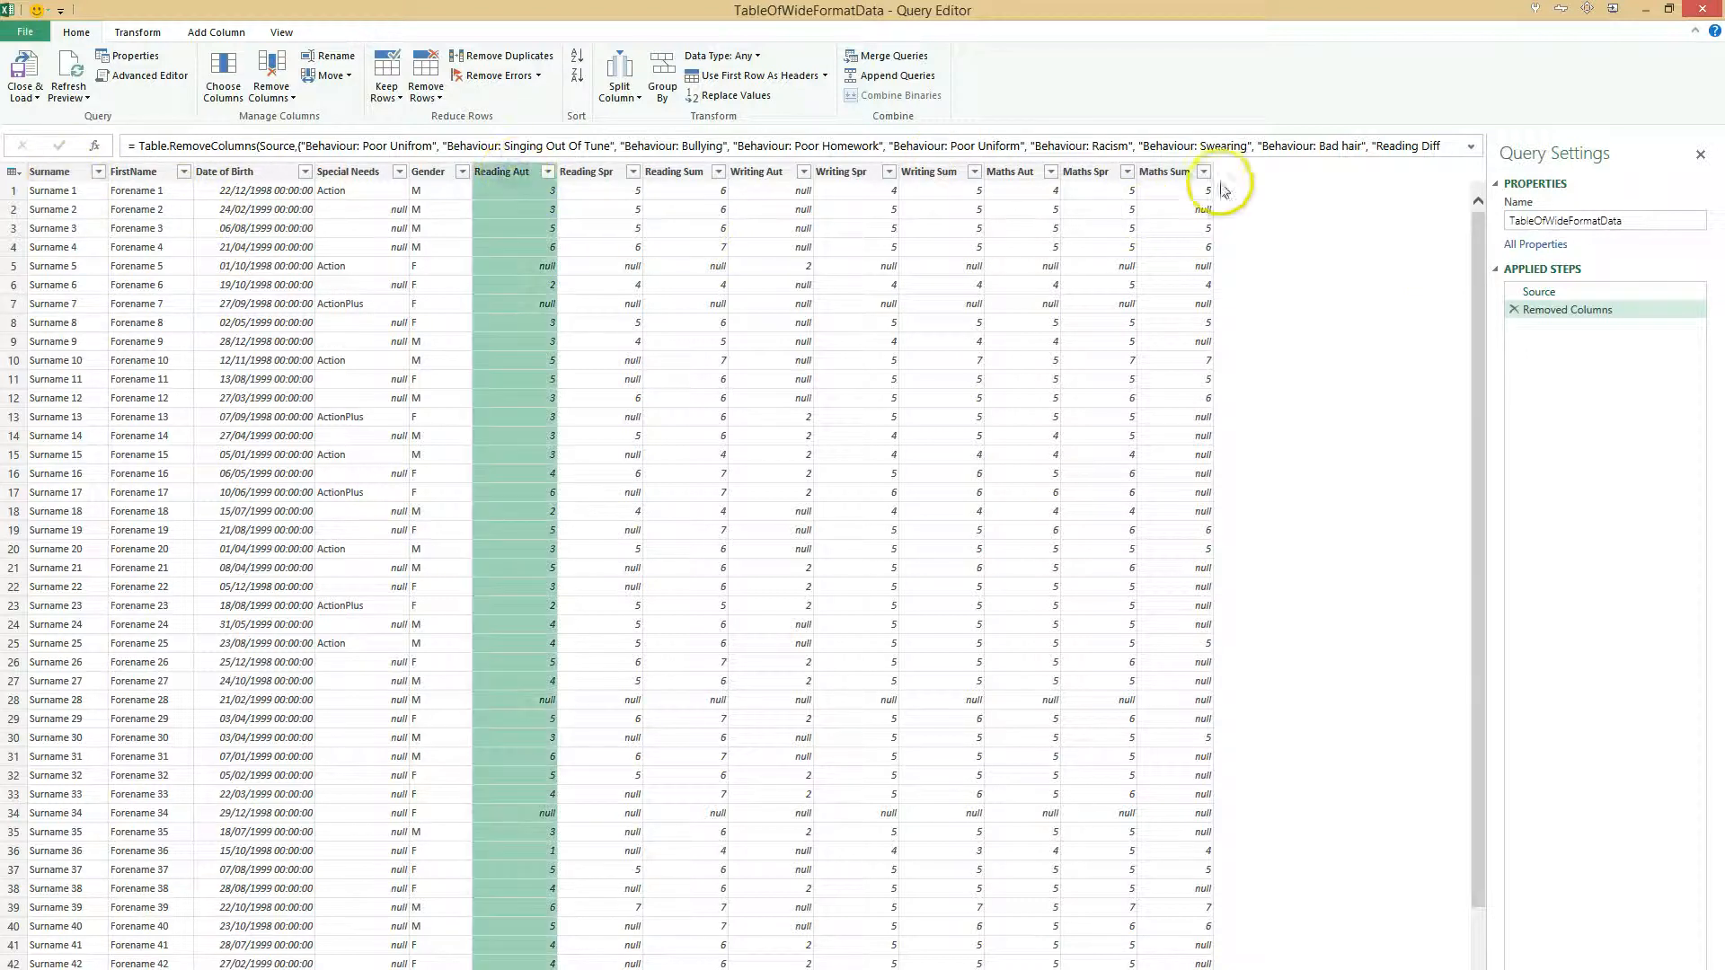
{"action": "left_click", "coordinate": [1168, 172], "text": "shift"}
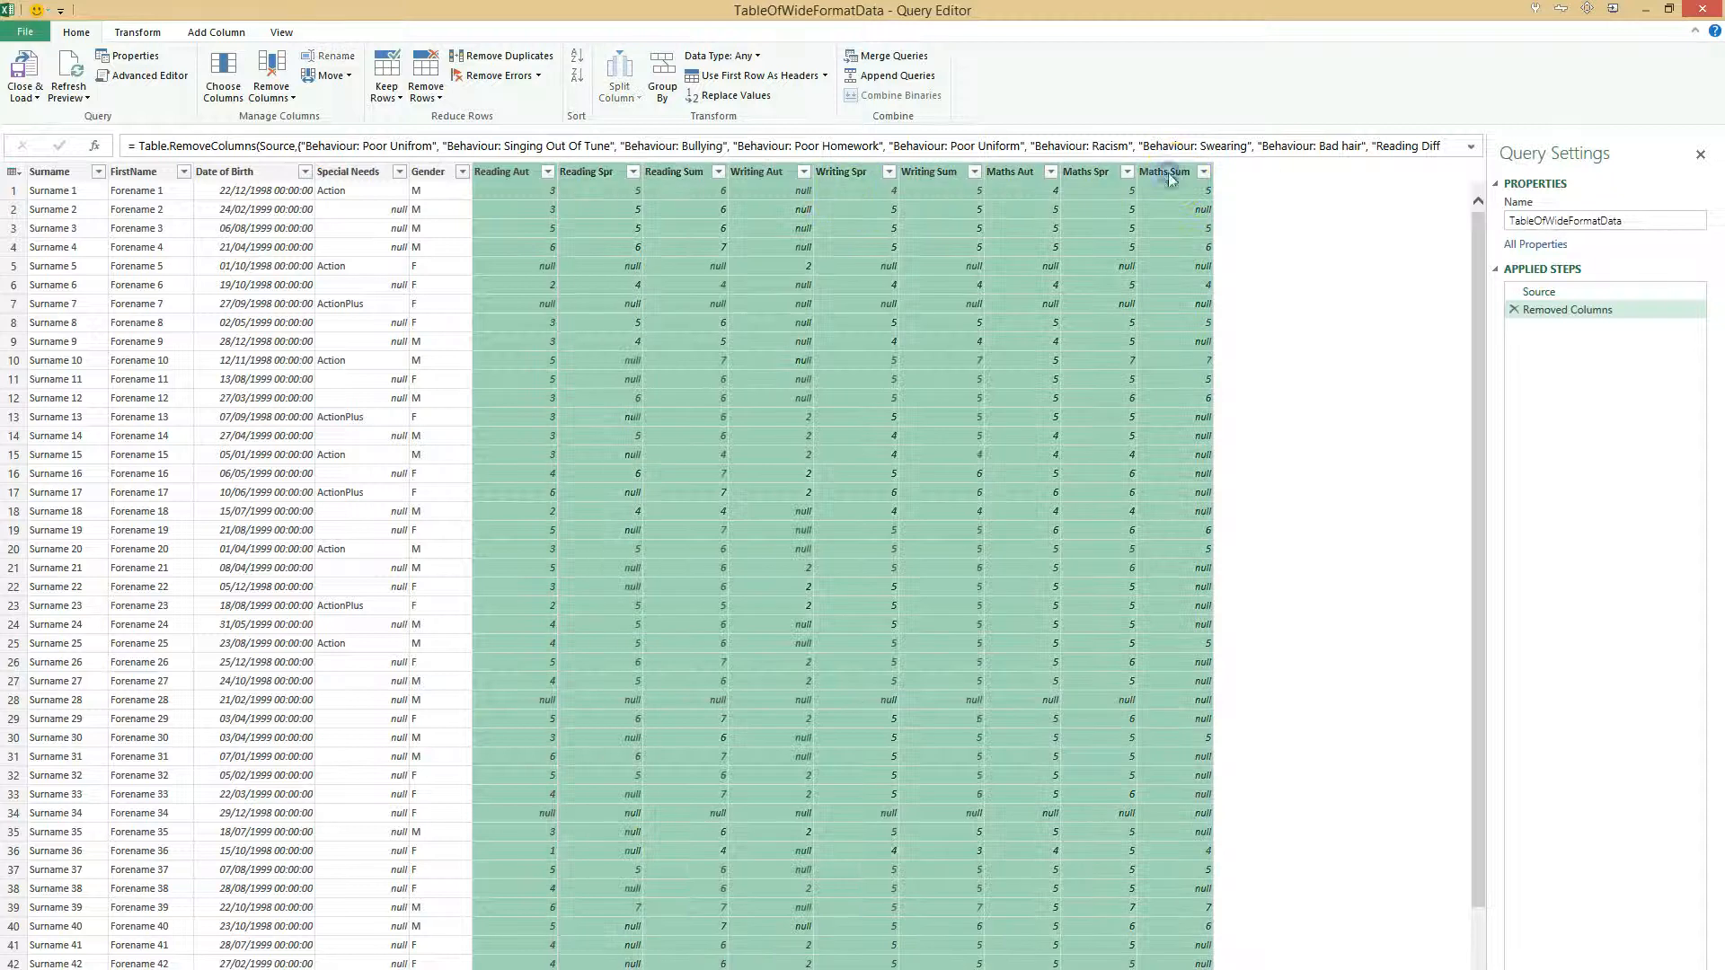
{"action": "left_click", "coordinate": [137, 32]}
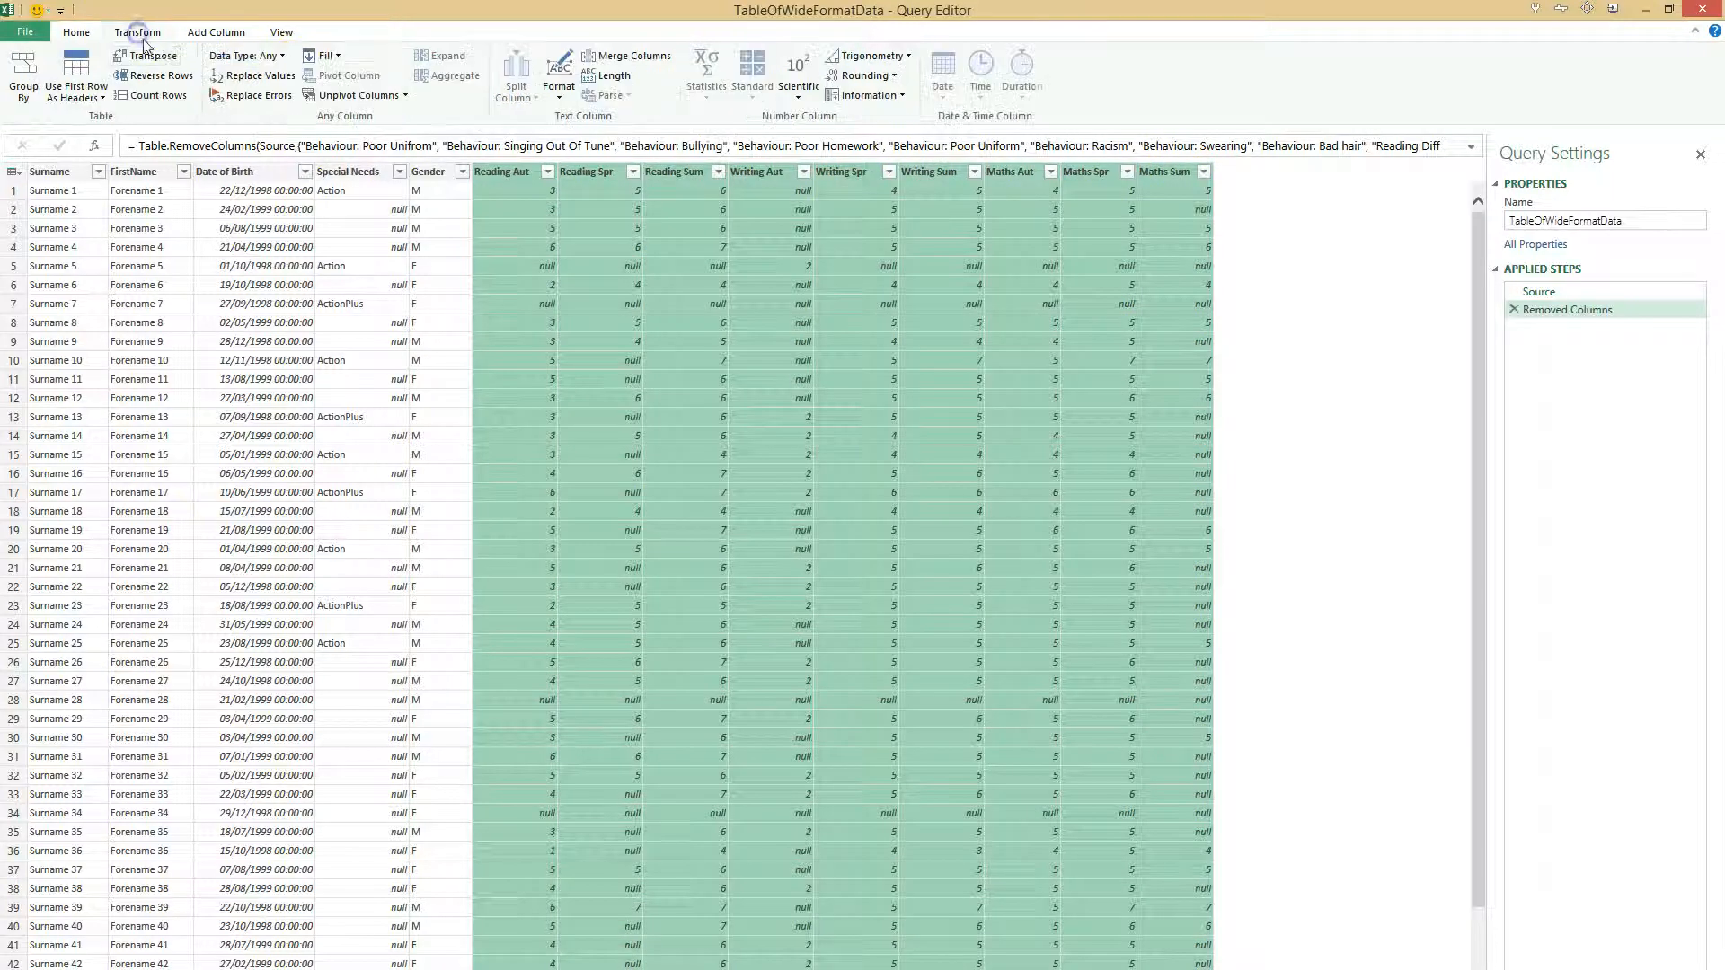
{"action": "left_click", "coordinate": [343, 96]}
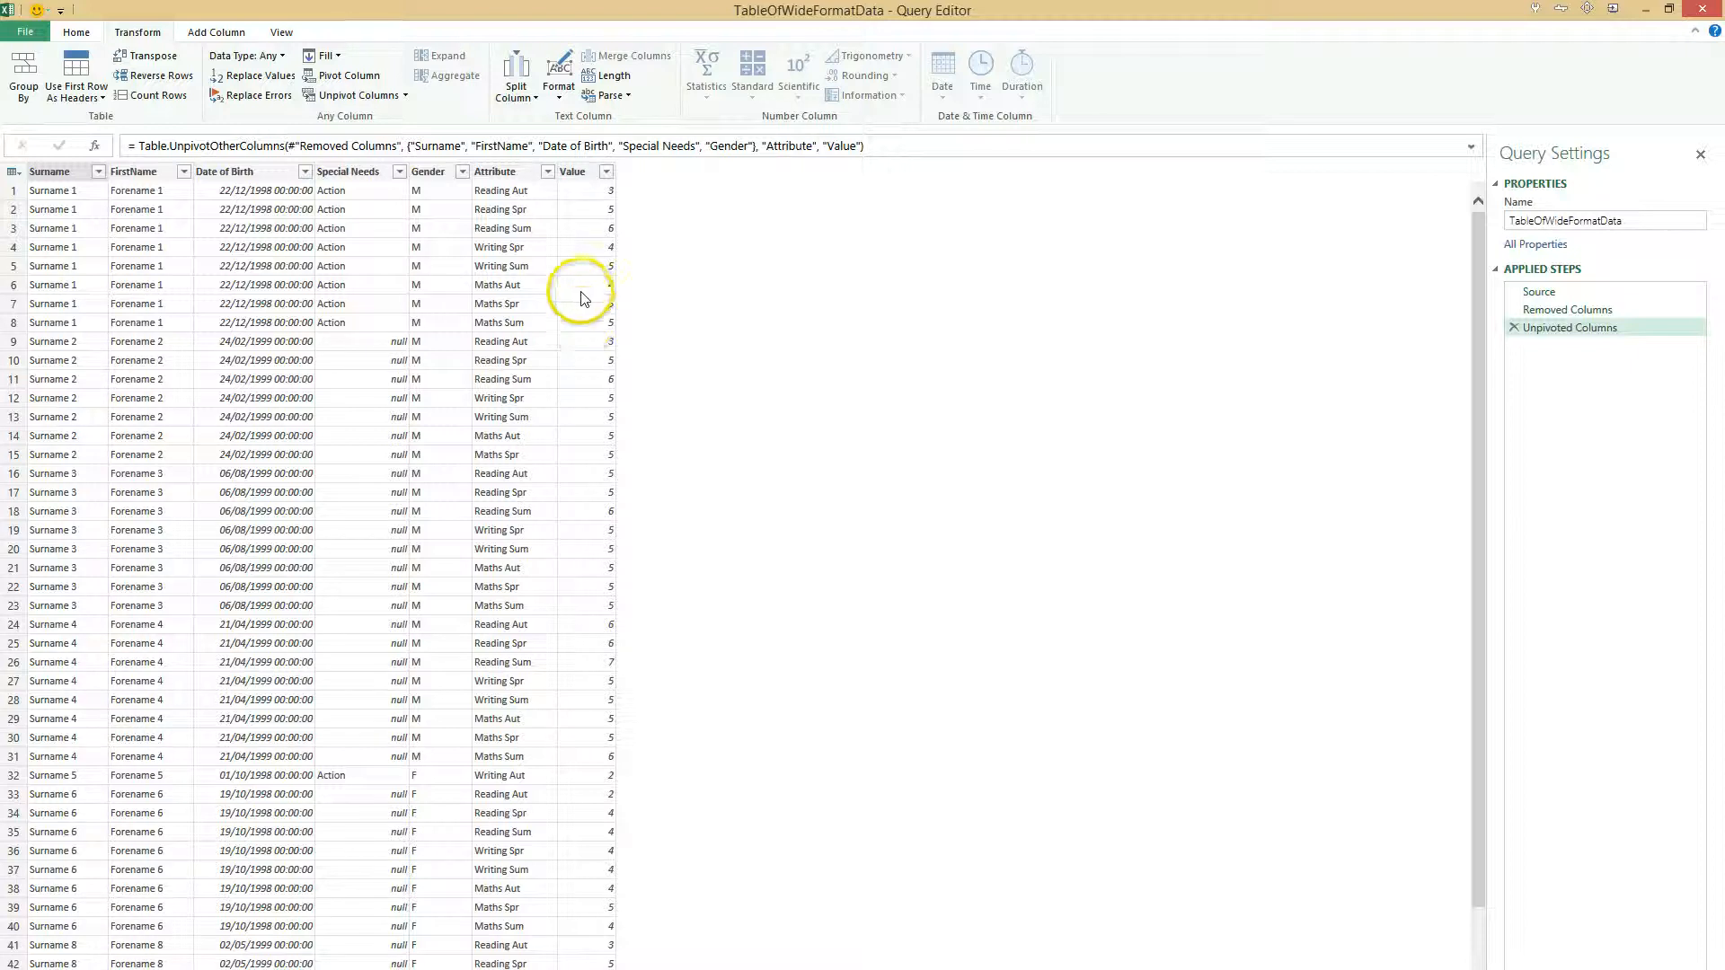
- Split the Attribute column by the Space delimiter at the left-most delimiter
{"action": "left_click", "coordinate": [532, 172]}
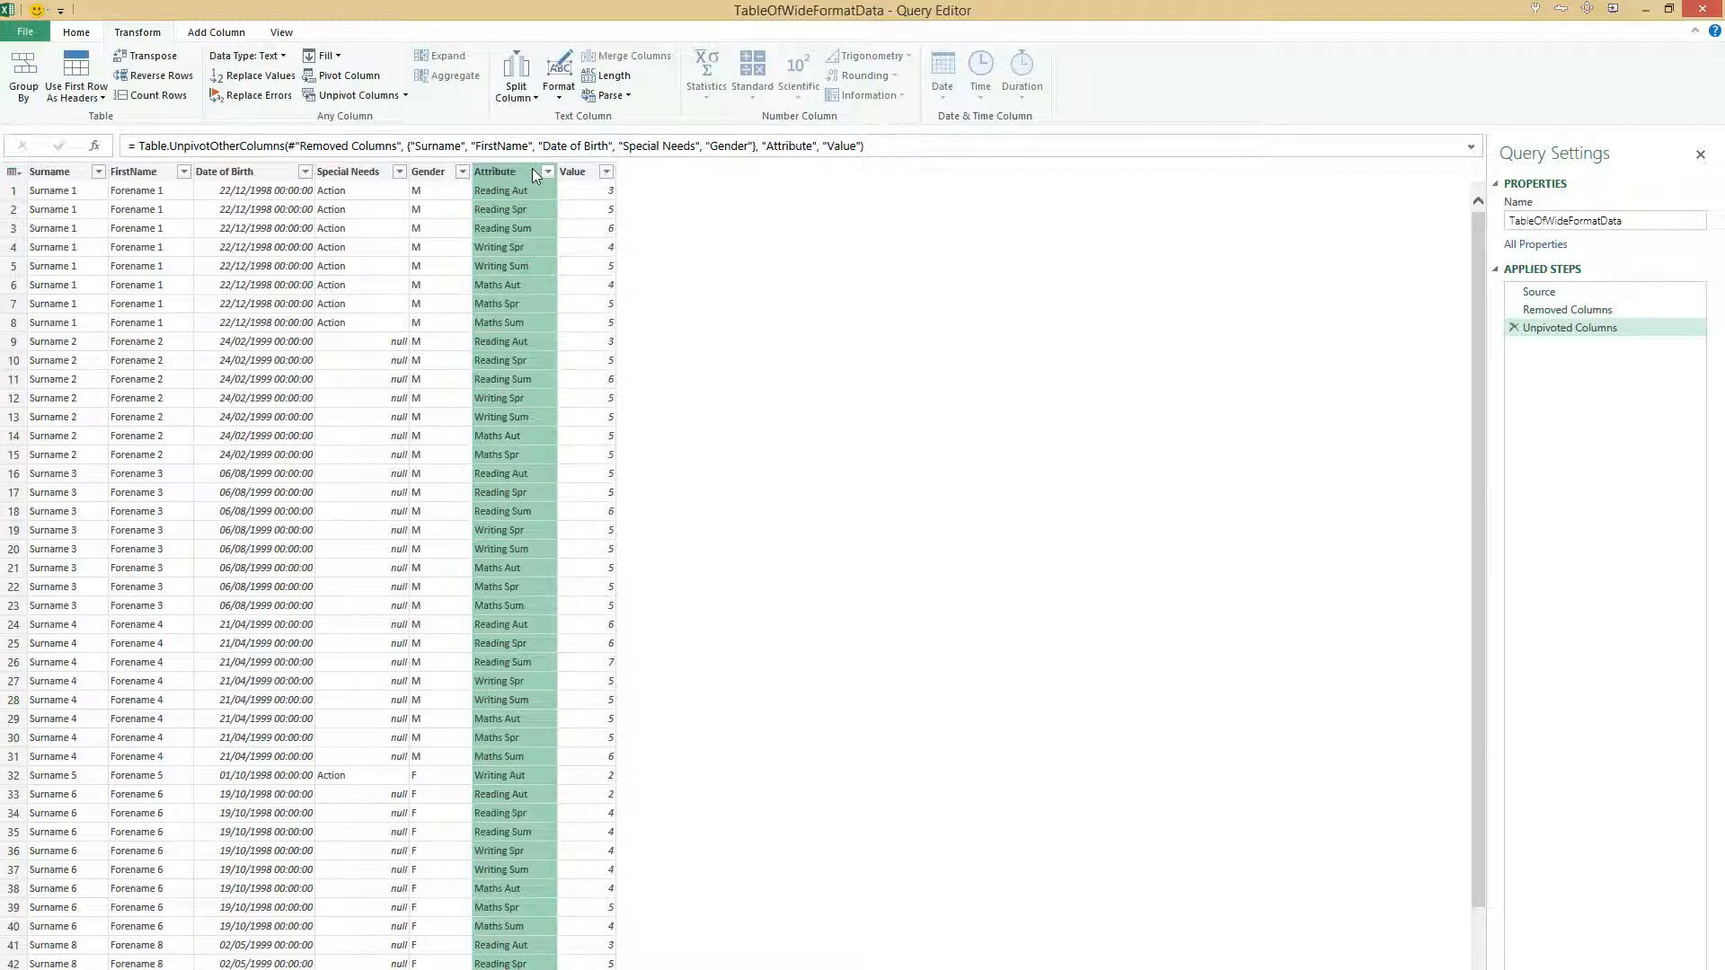
{"action": "left_click", "coordinate": [524, 85]}
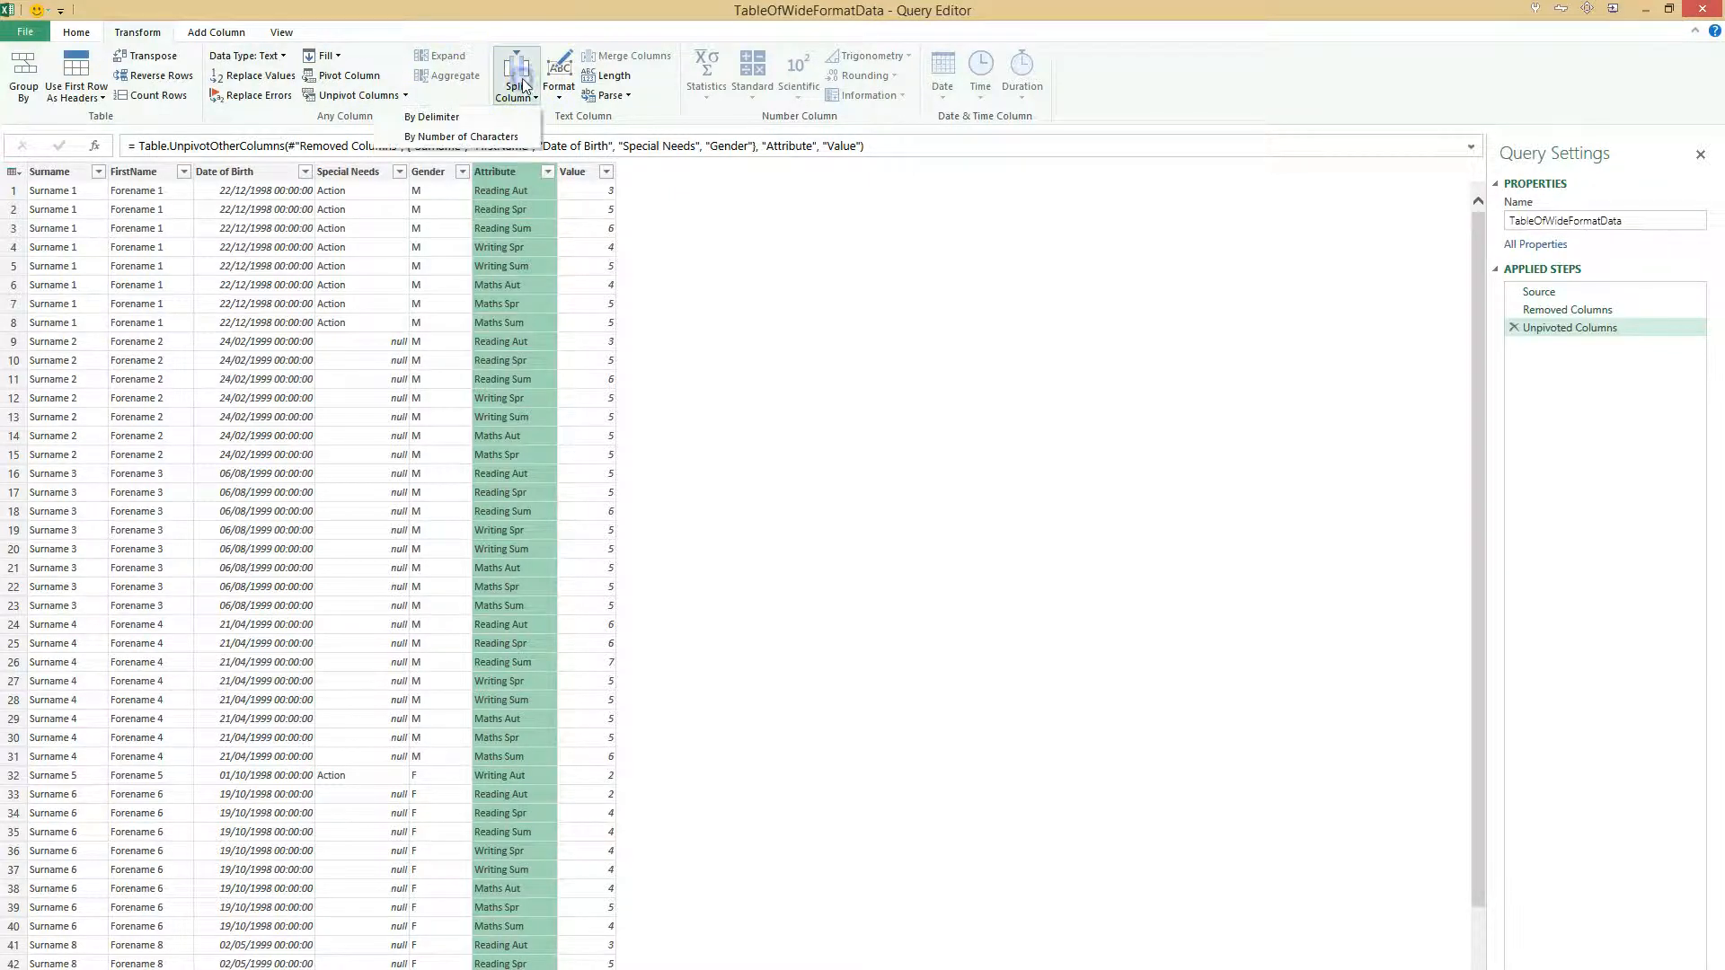
{"action": "left_click", "coordinate": [458, 117]}
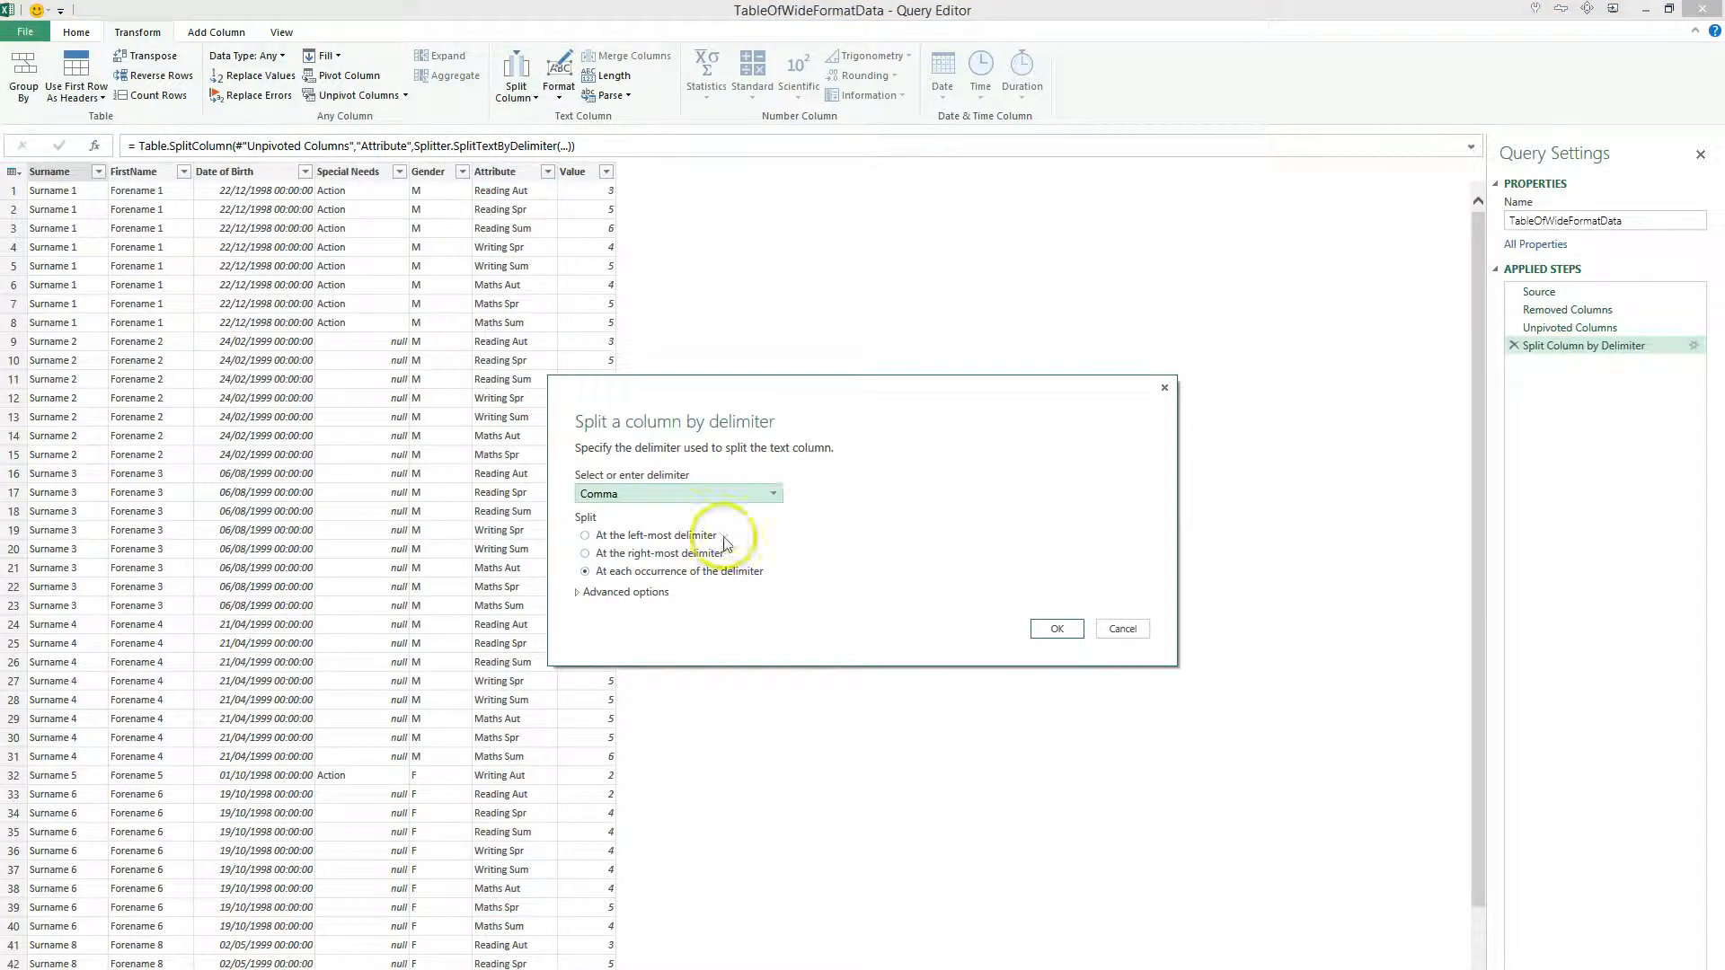
{"action": "left_click", "coordinate": [728, 495]}
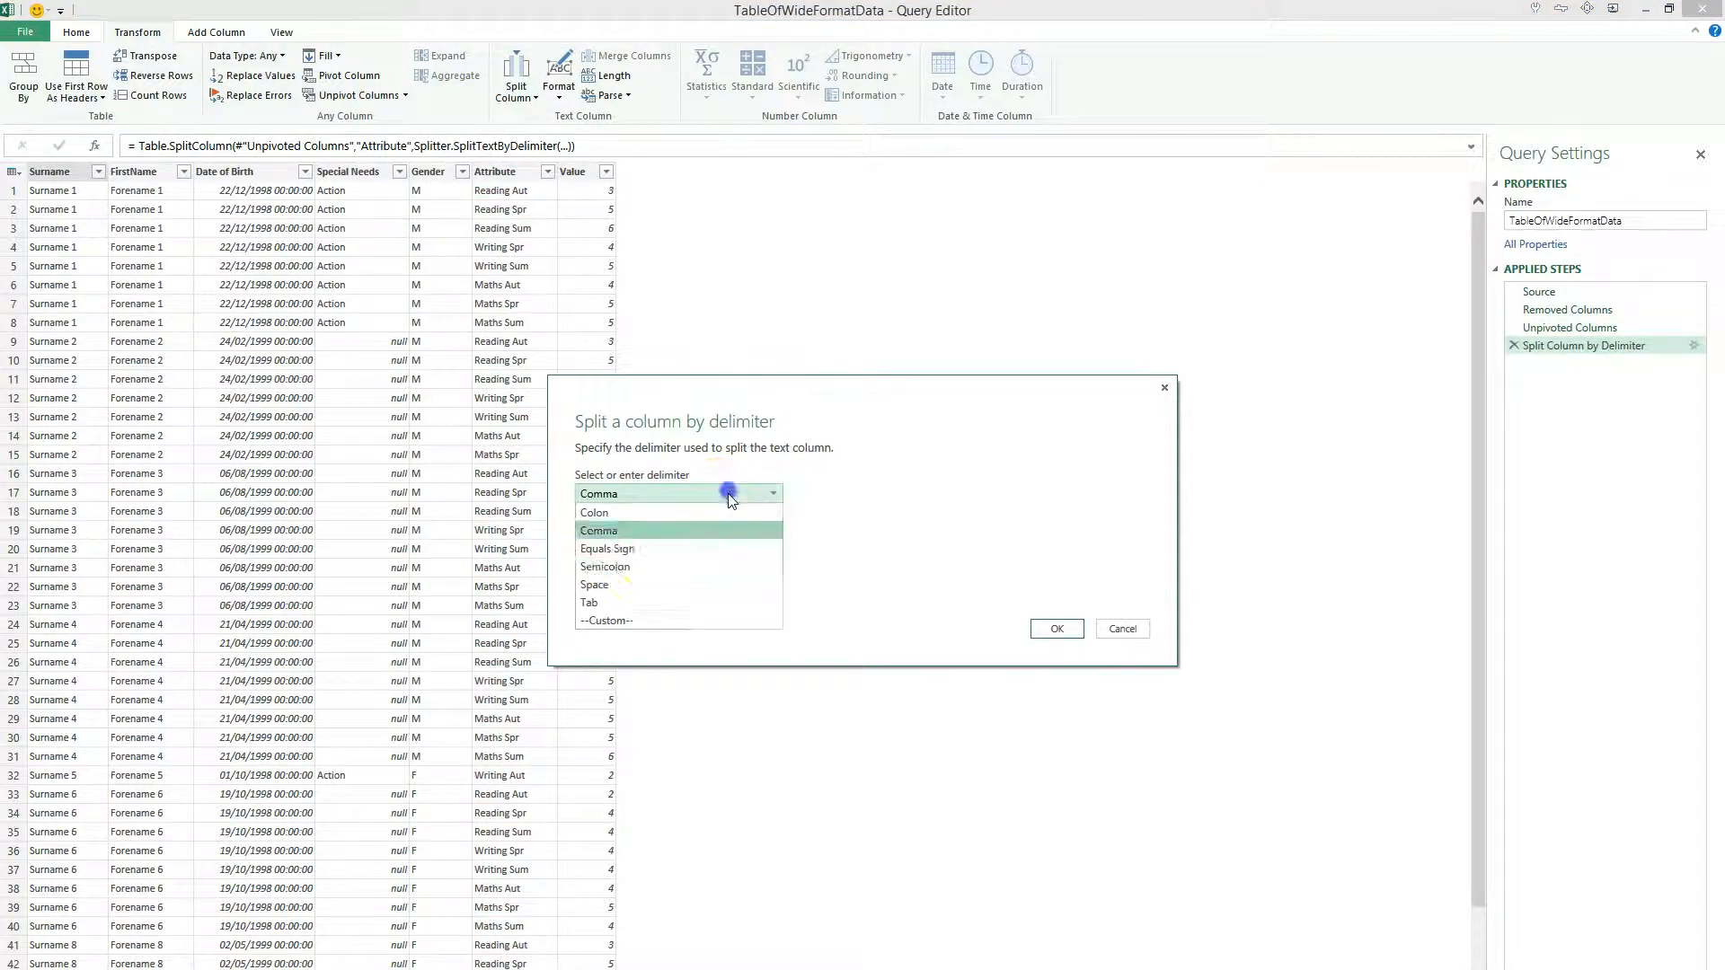
{"action": "left_click", "coordinate": [618, 584]}
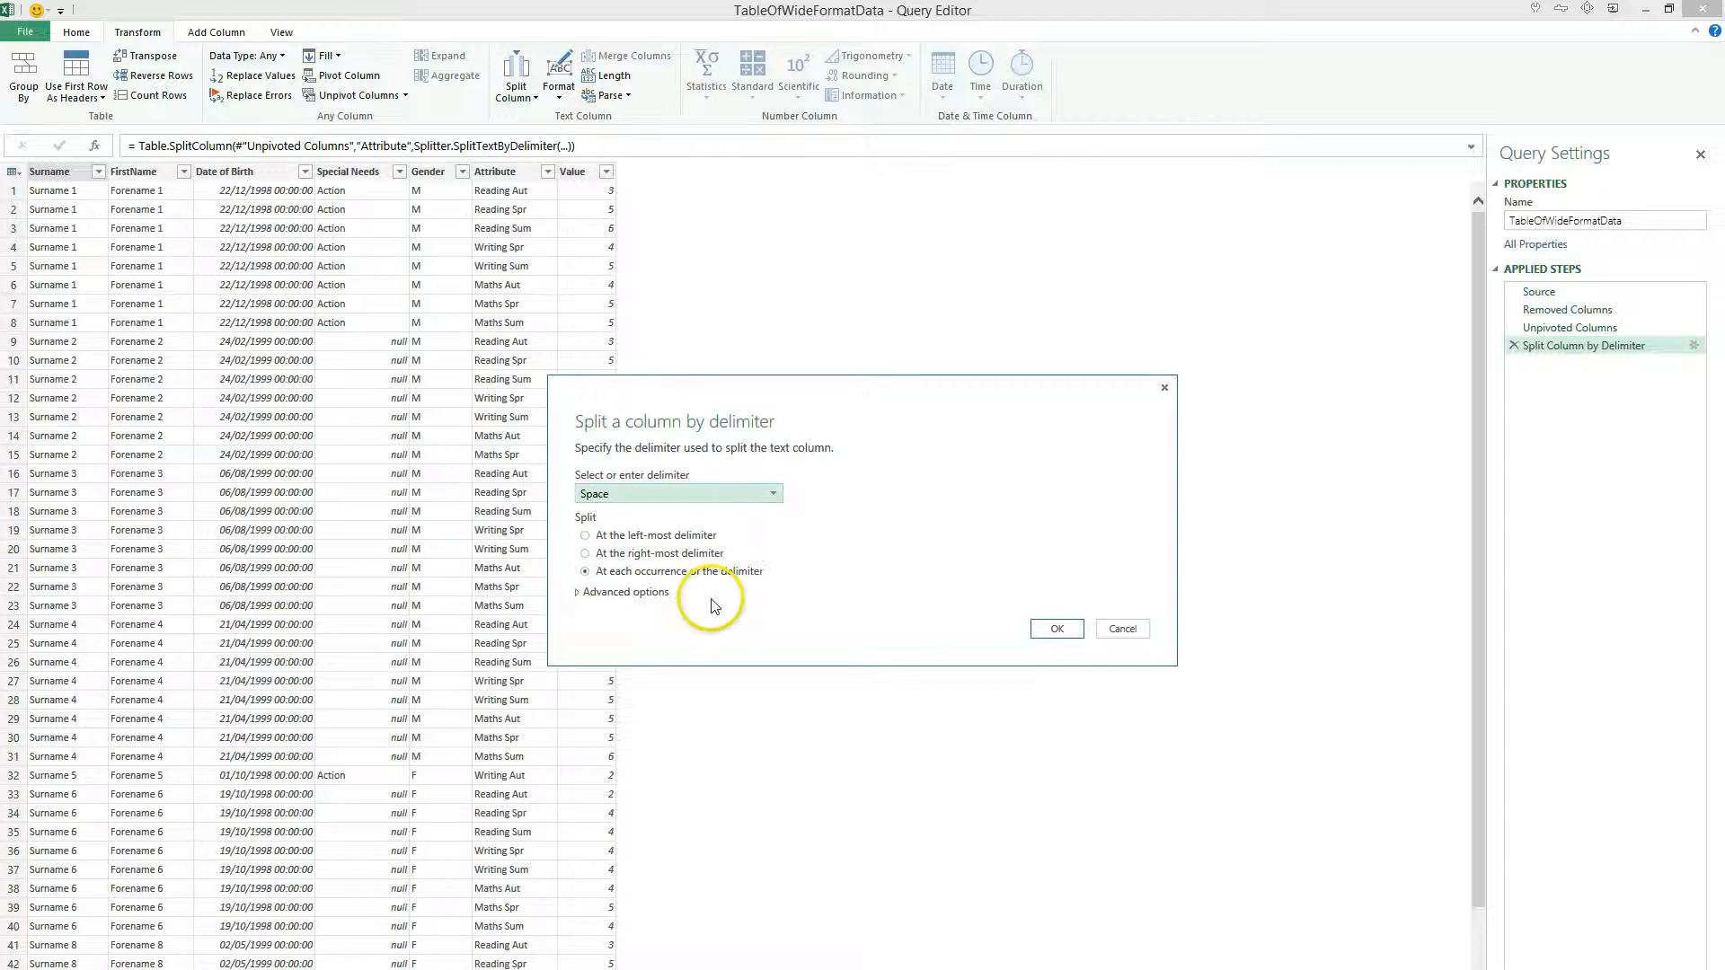
{"action": "left_click", "coordinate": [586, 535]}
{"action": "left_click", "coordinate": [1056, 628]}
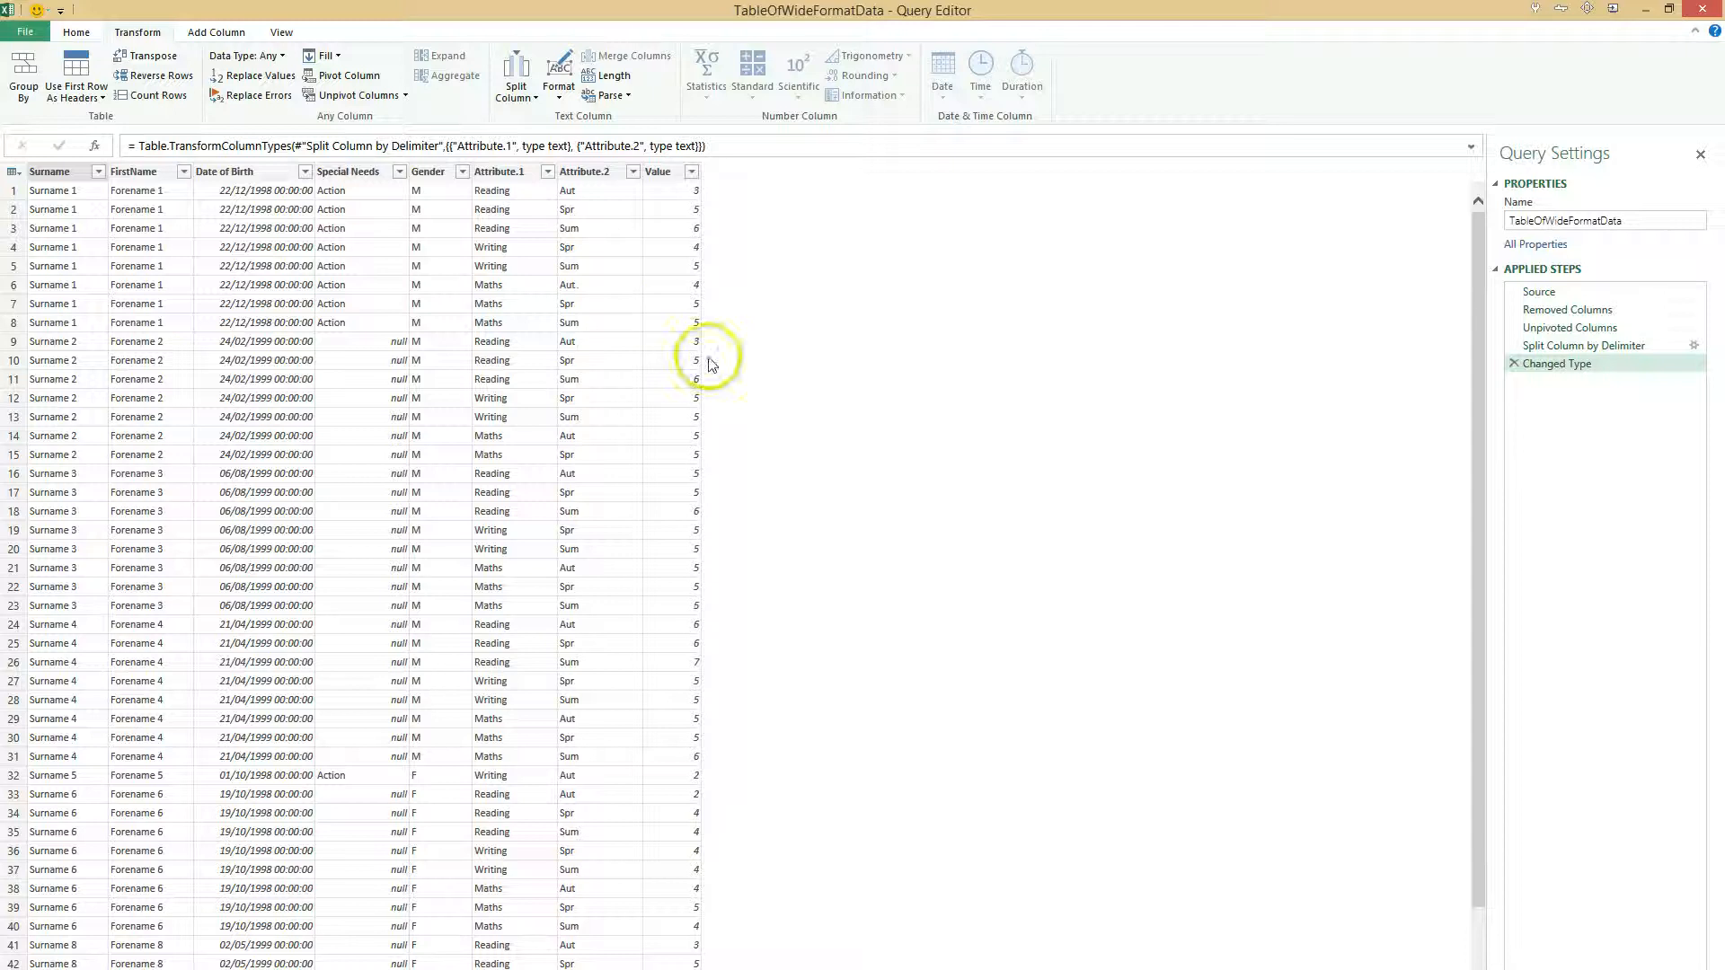
- Rename the Attribute.1 column to Subject
{"action": "left_click", "coordinate": [521, 175]}
{"action": "double_click", "coordinate": [527, 172]}
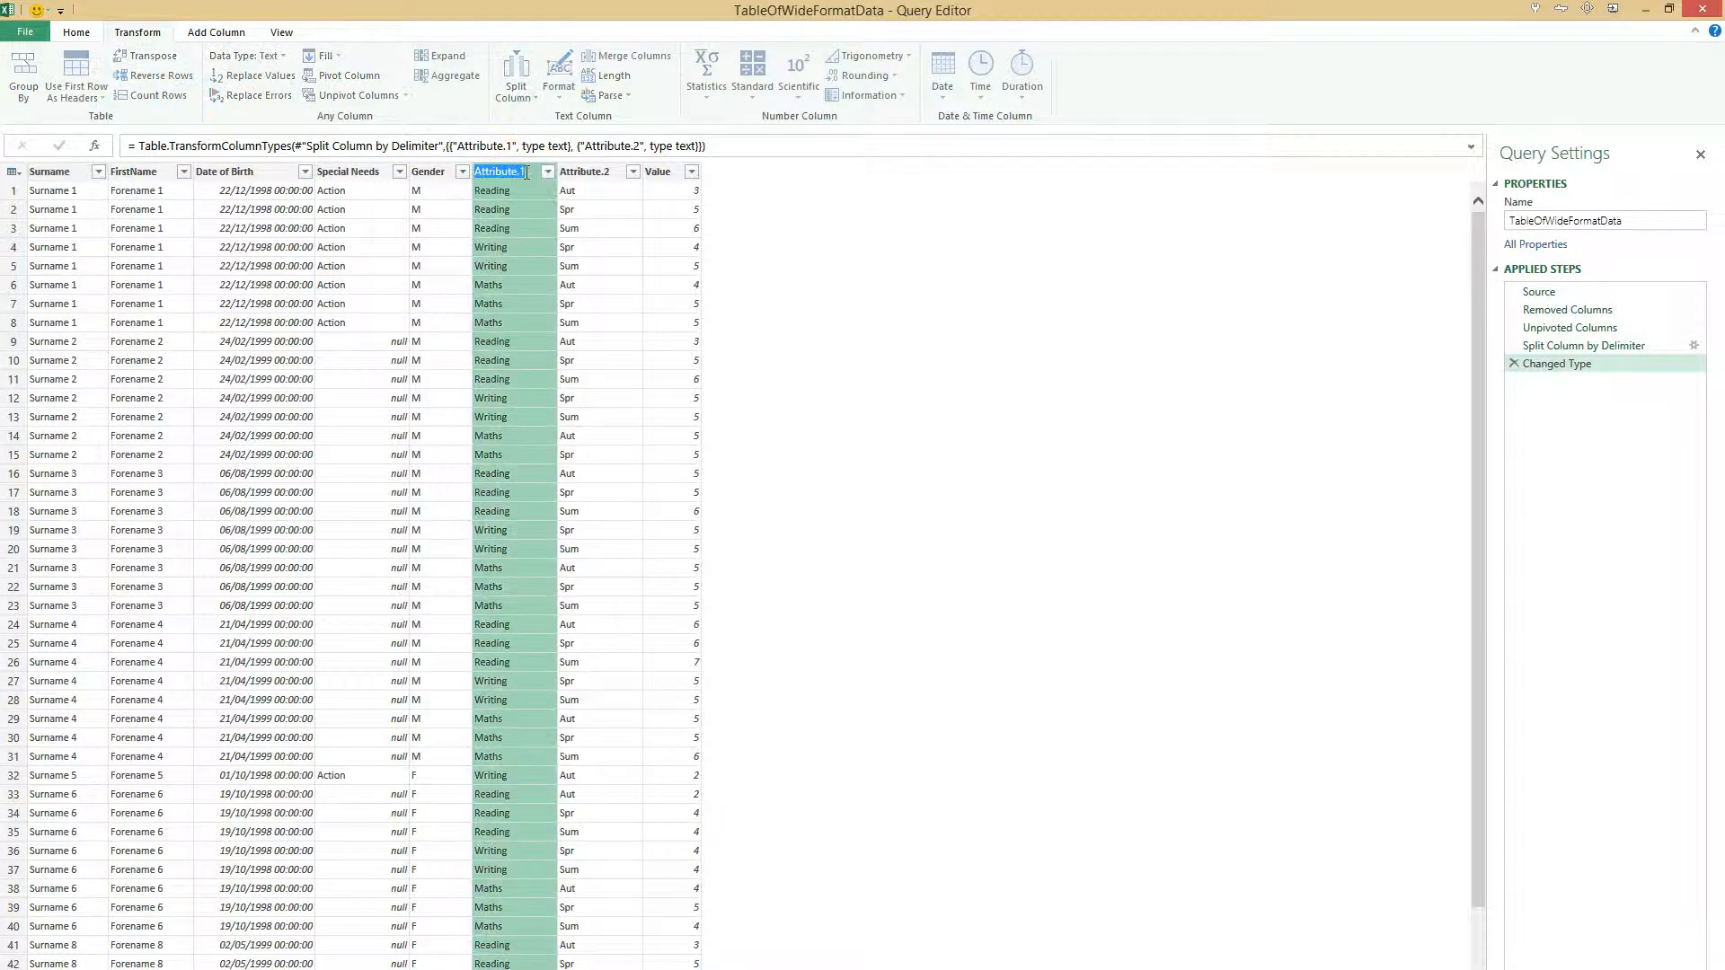
{"action": "type", "text": "Subject"}
{"action": "key", "text": "Return"}
- Rename the Attribute.2 column to Term
{"action": "left_click", "coordinate": [614, 170]}
{"action": "double_click", "coordinate": [567, 171]}
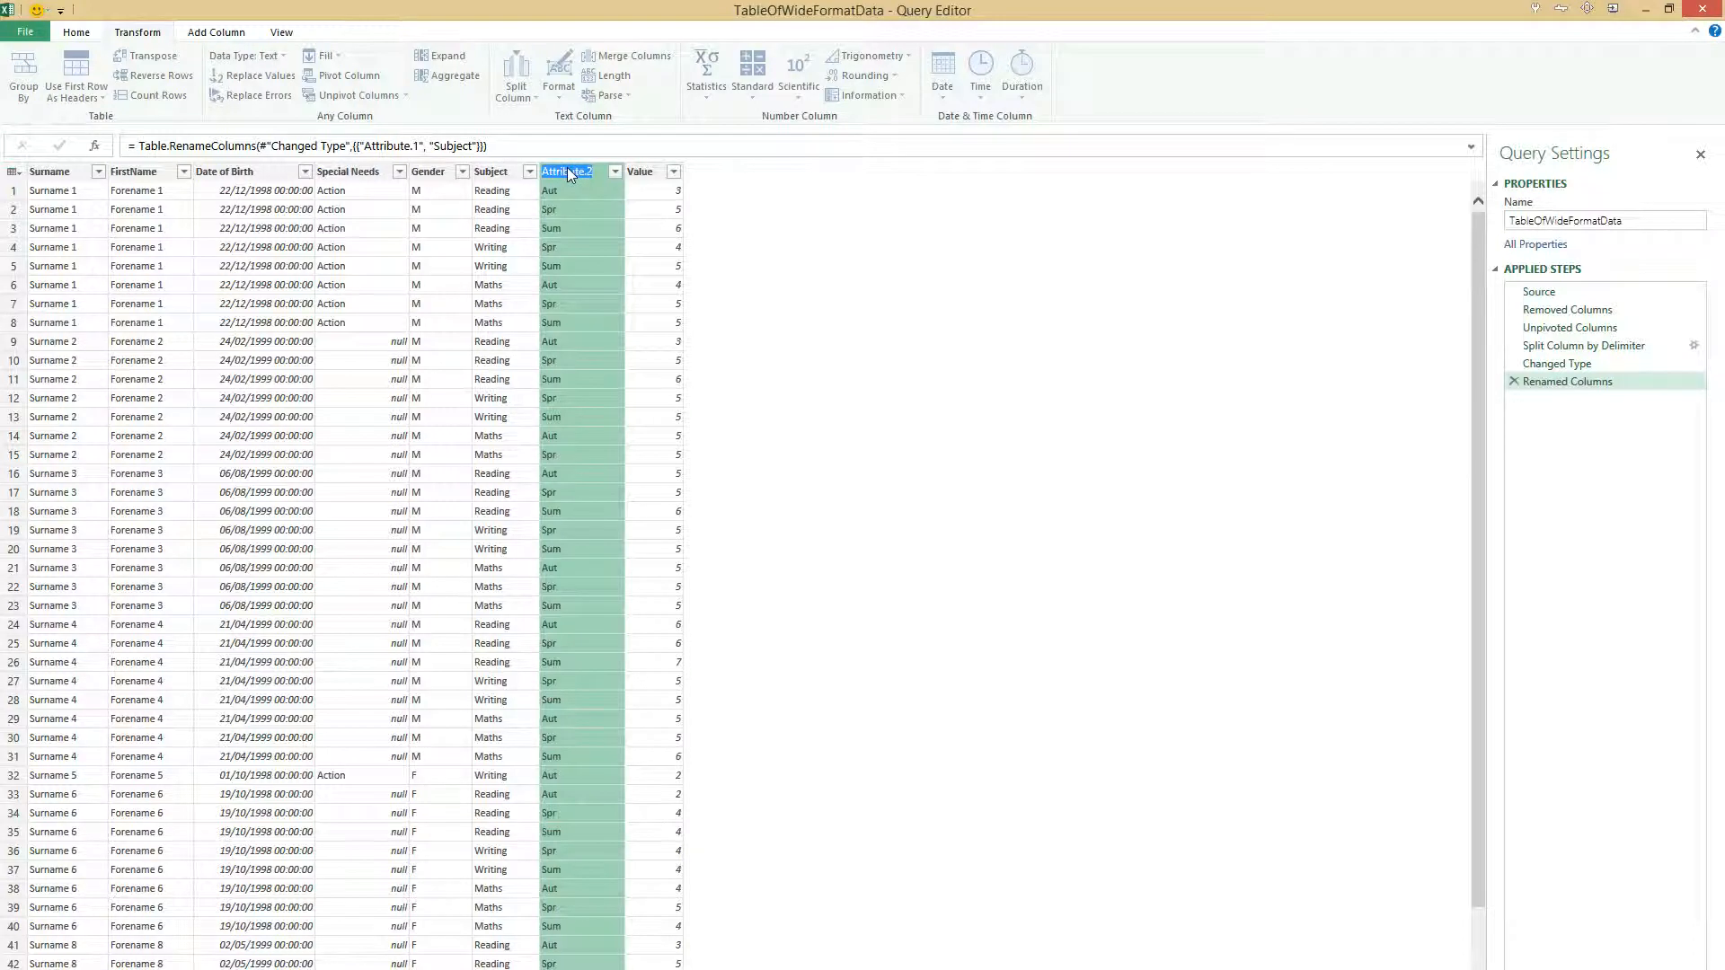
{"action": "type", "text": "Term"}
{"action": "key", "text": "Return"}
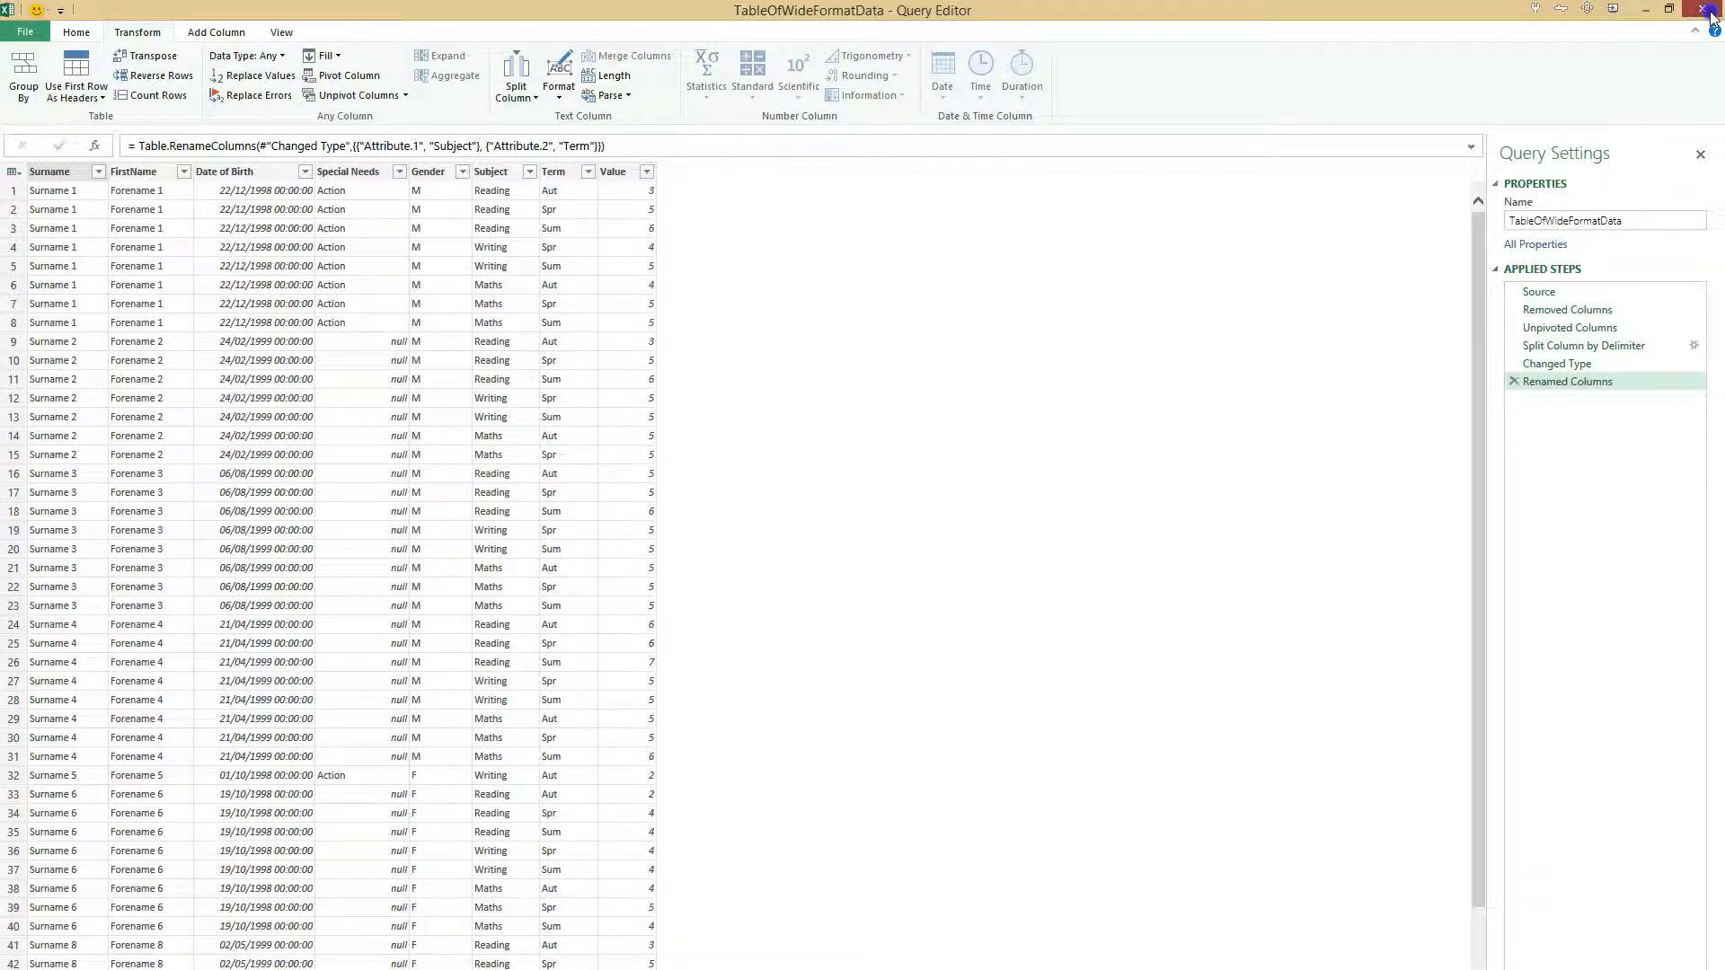
- Review the query data at the Source step and close the Query Editor, keeping the changes
{"action": "left_click", "coordinate": [1586, 222]}
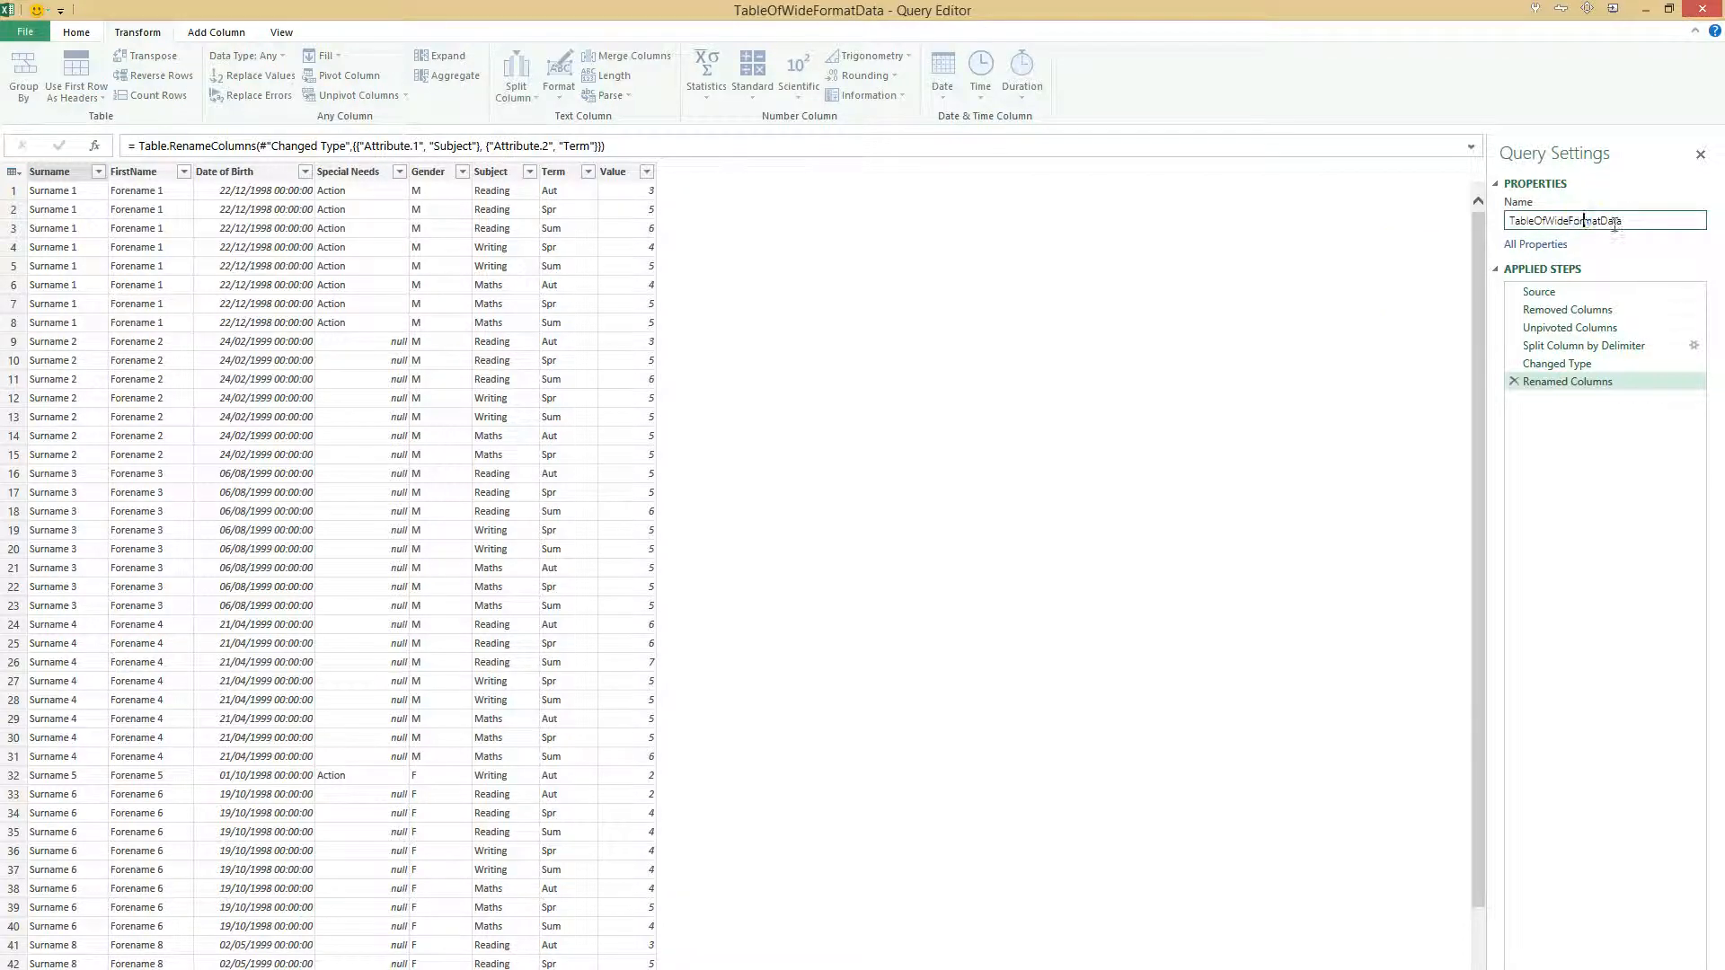
{"action": "left_click", "coordinate": [1539, 292]}
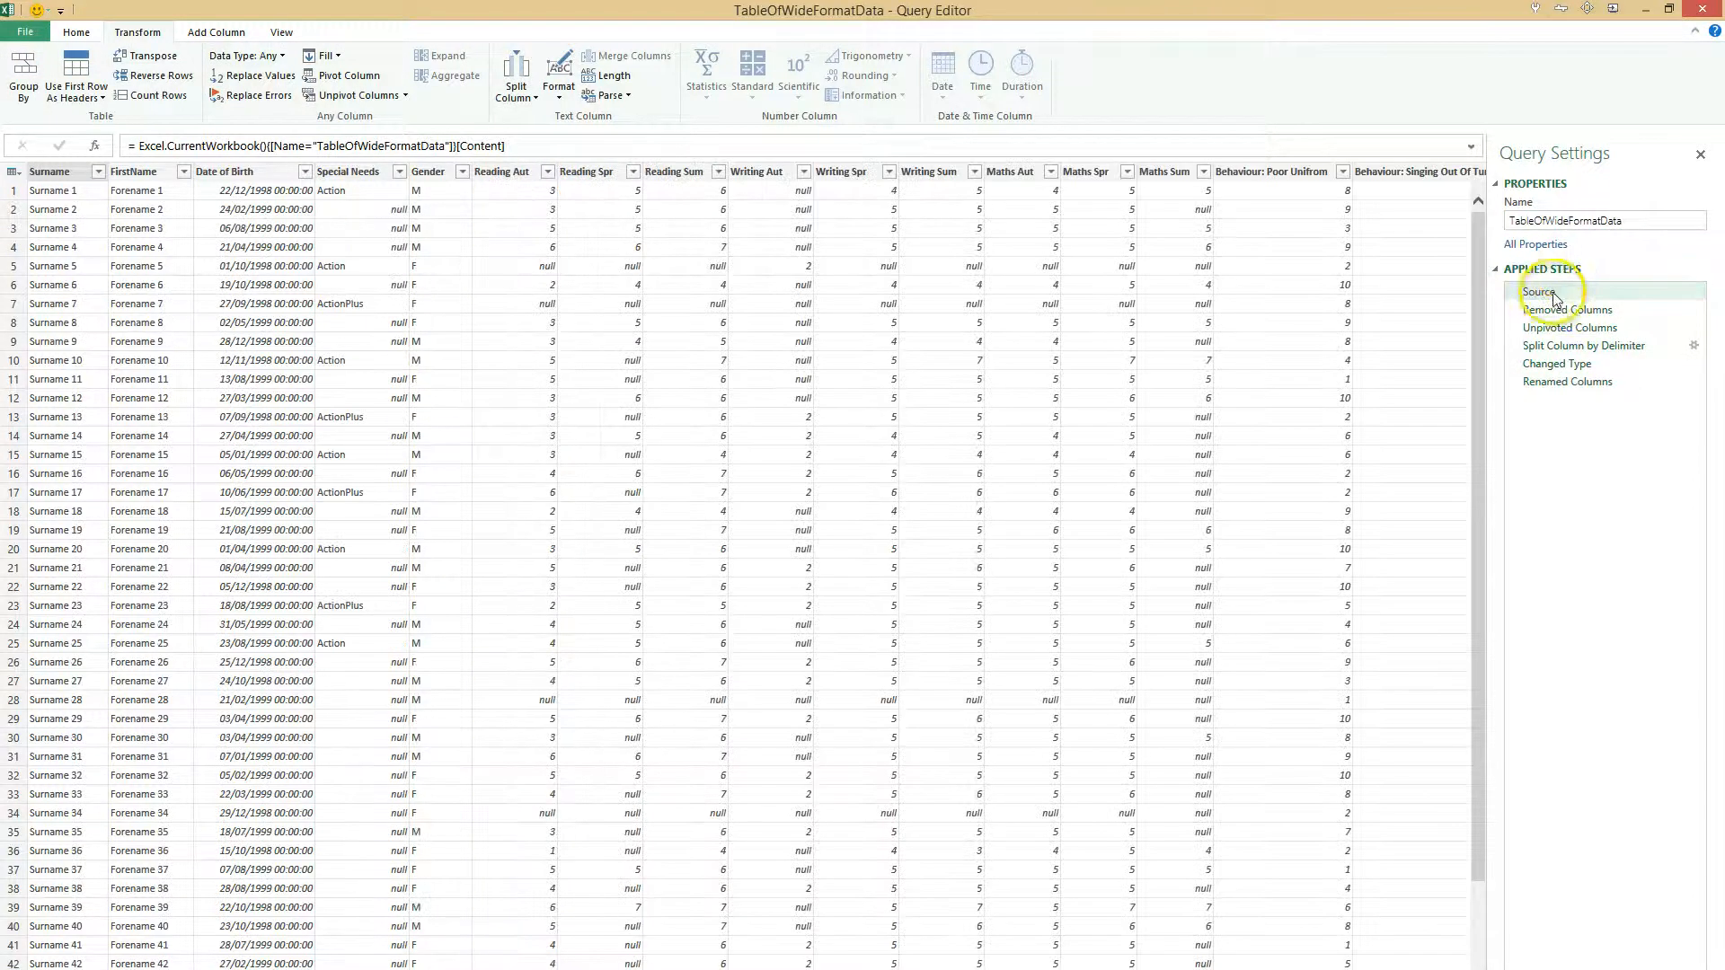
{"action": "left_click", "coordinate": [1708, 16]}
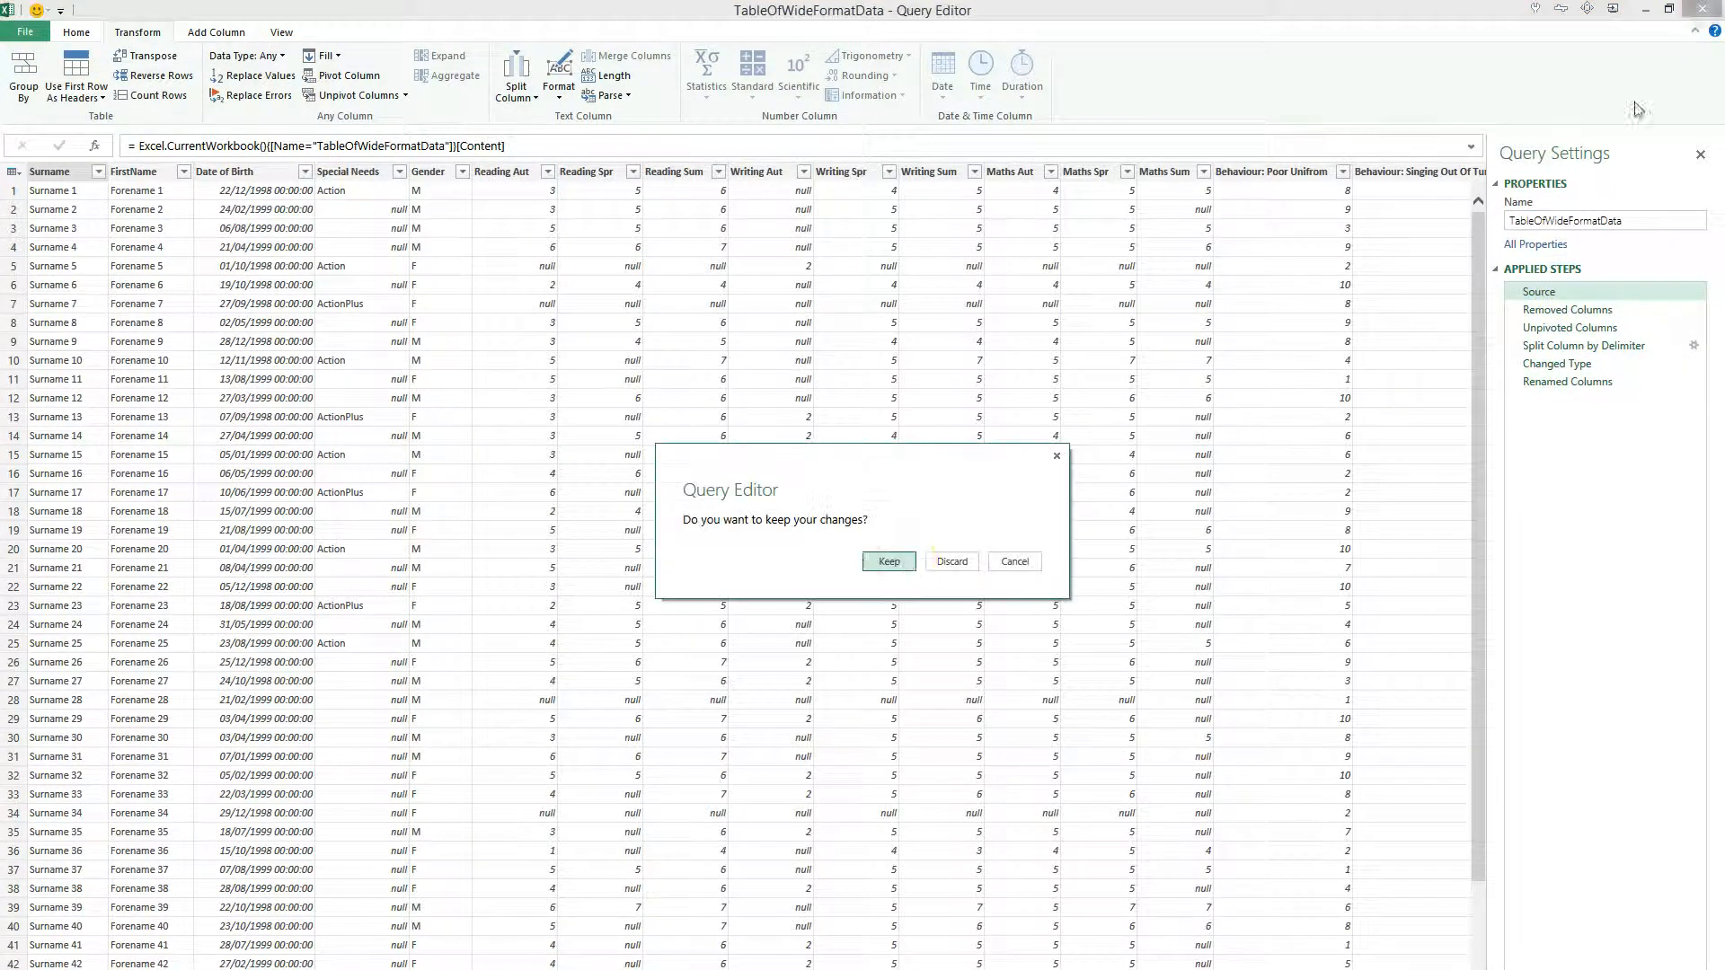
{"action": "left_click", "coordinate": [901, 562]}
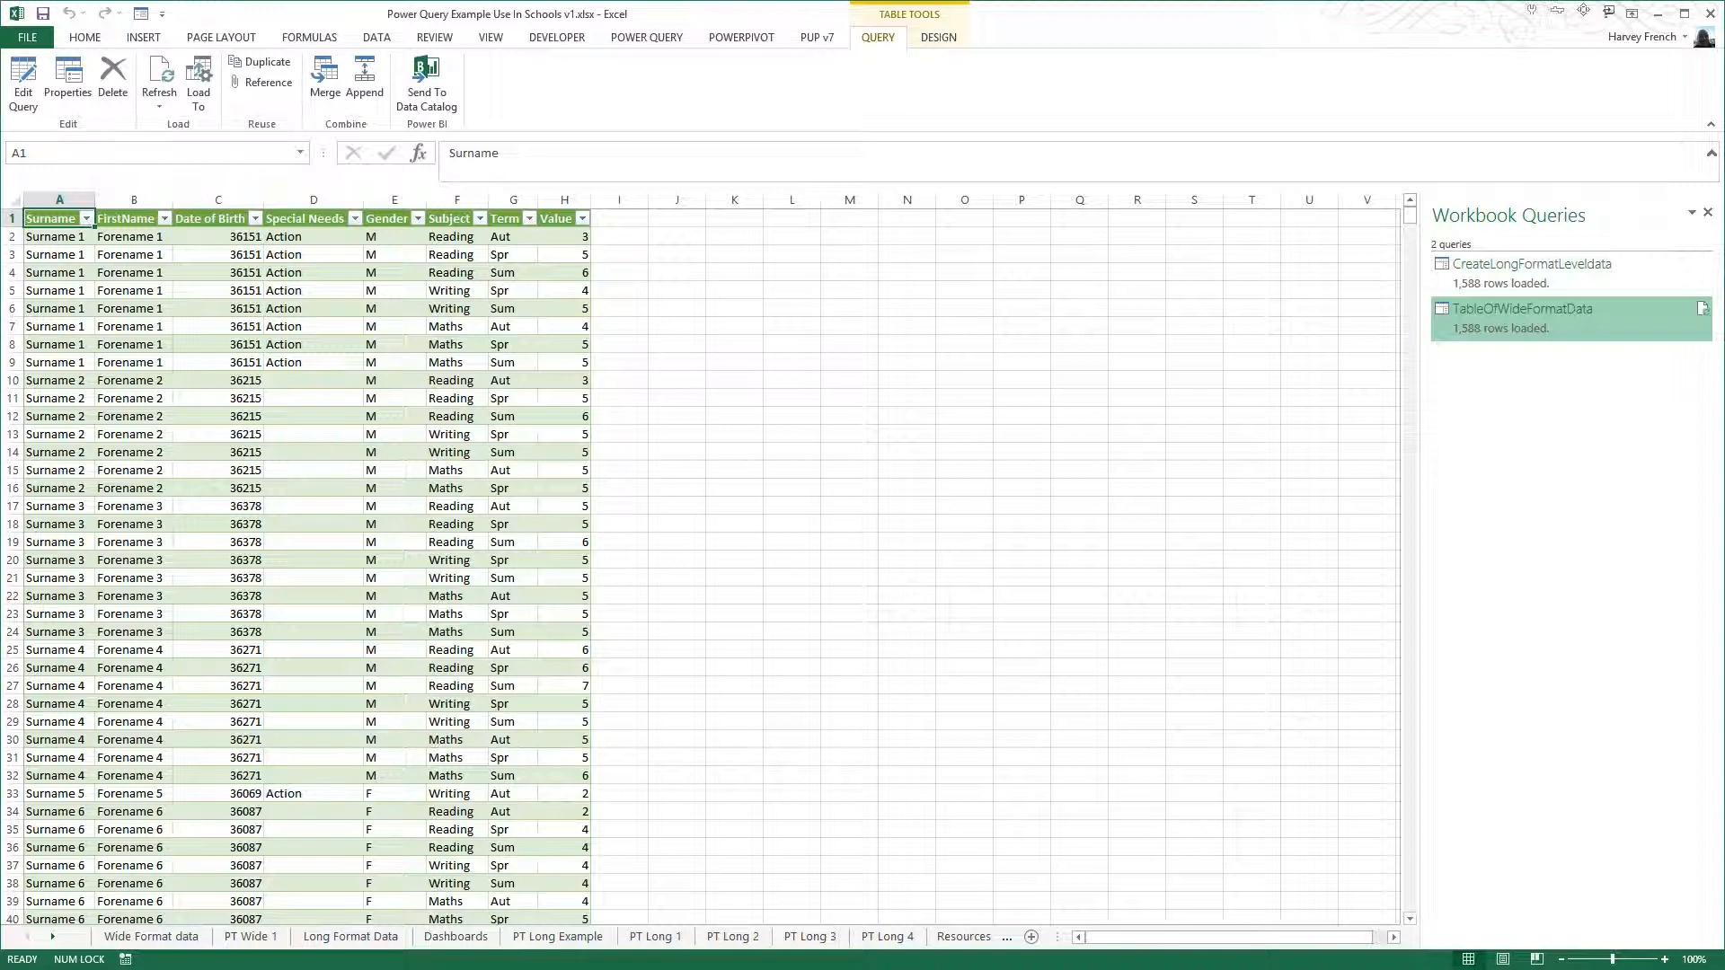
- Move Sheet18 directly after the Wide Format data sheet and check the first date of birth in the wide table
{"action": "left_click", "coordinate": [53, 936]}
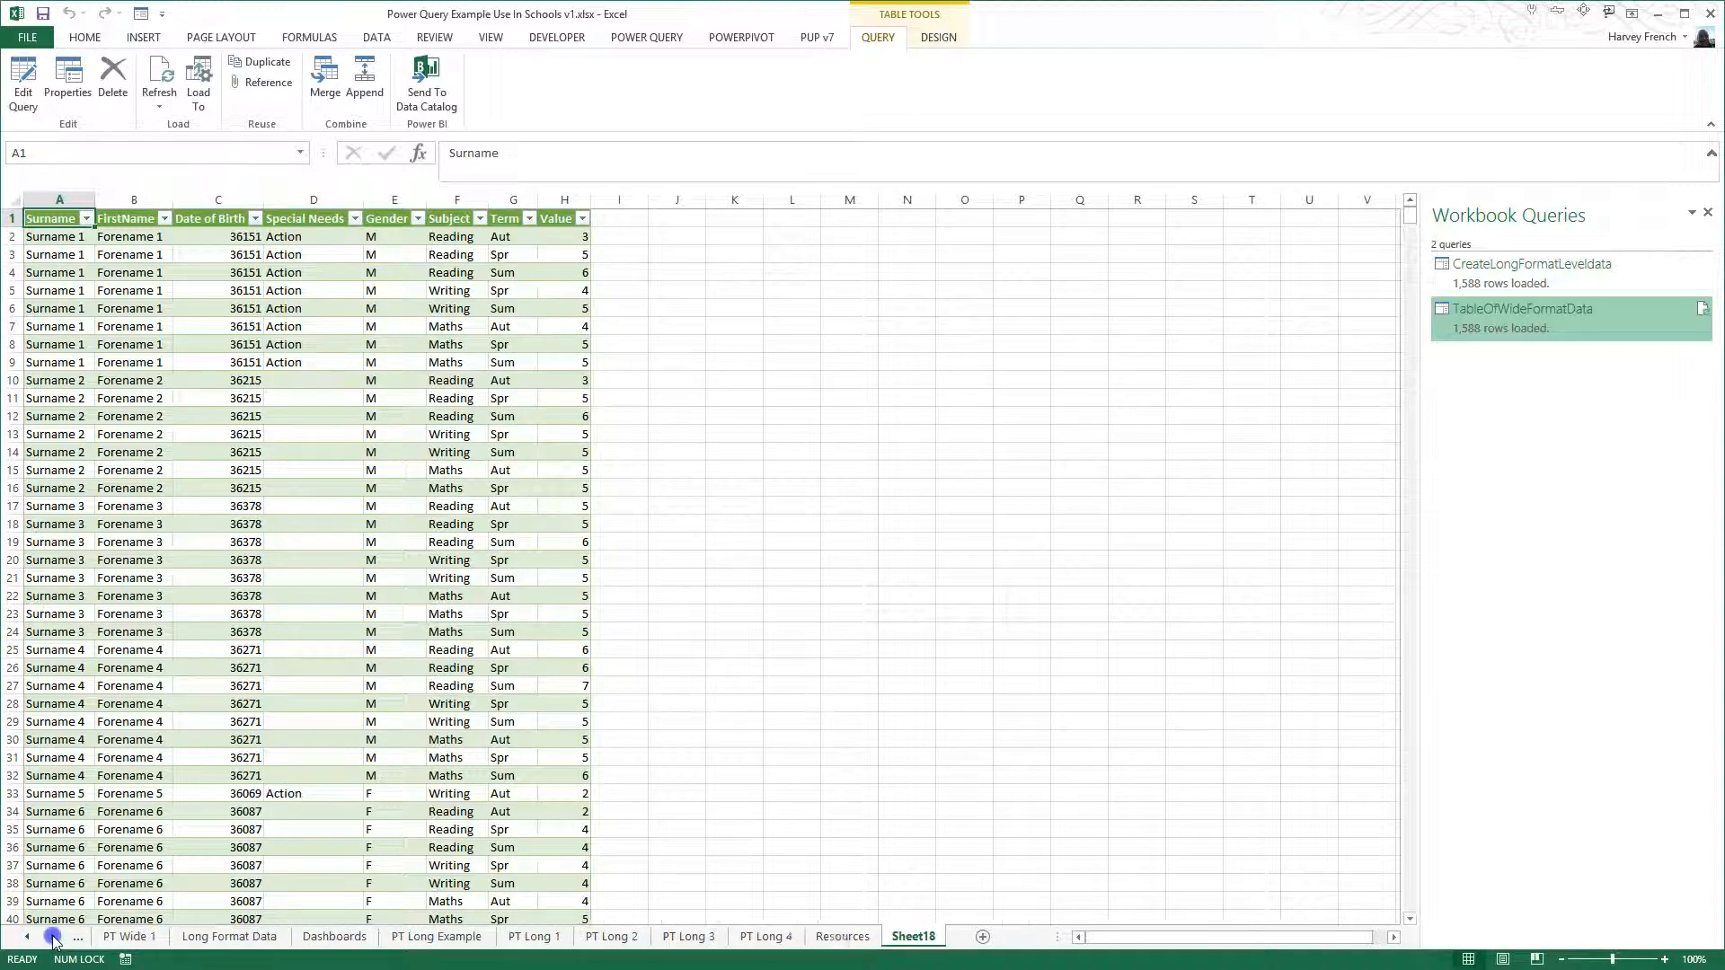
{"action": "left_click_drag", "start_coordinate": [923, 935], "coordinate": [41, 940]}
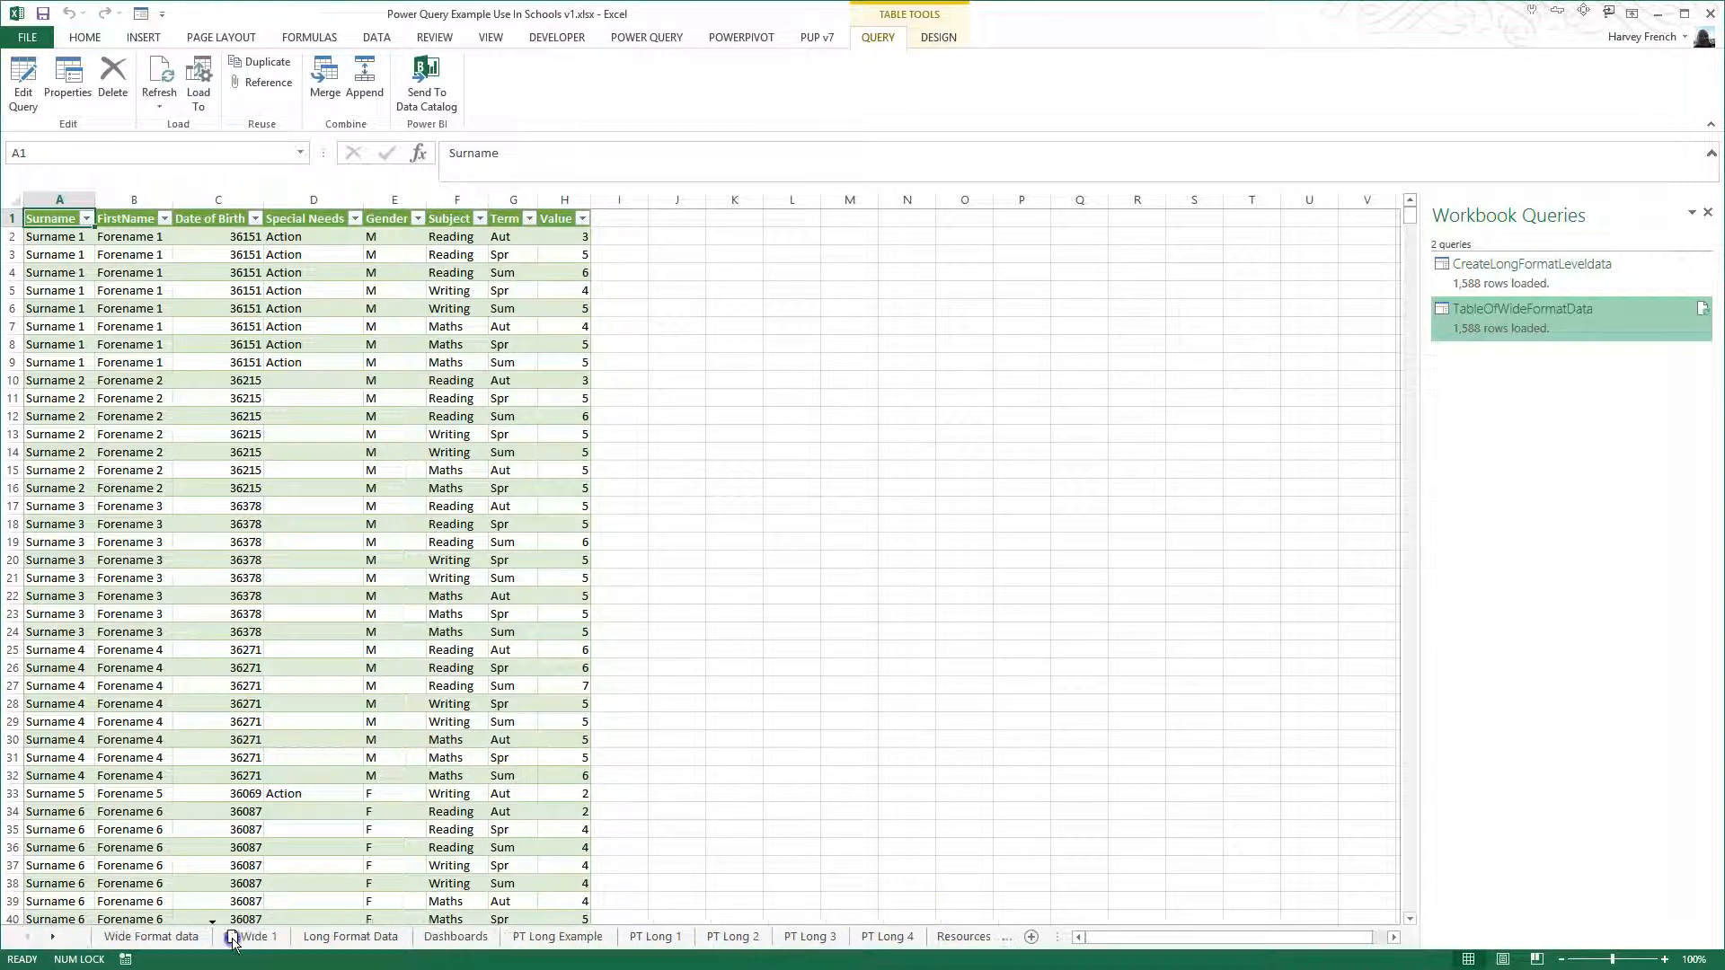
{"action": "left_click", "coordinate": [176, 939]}
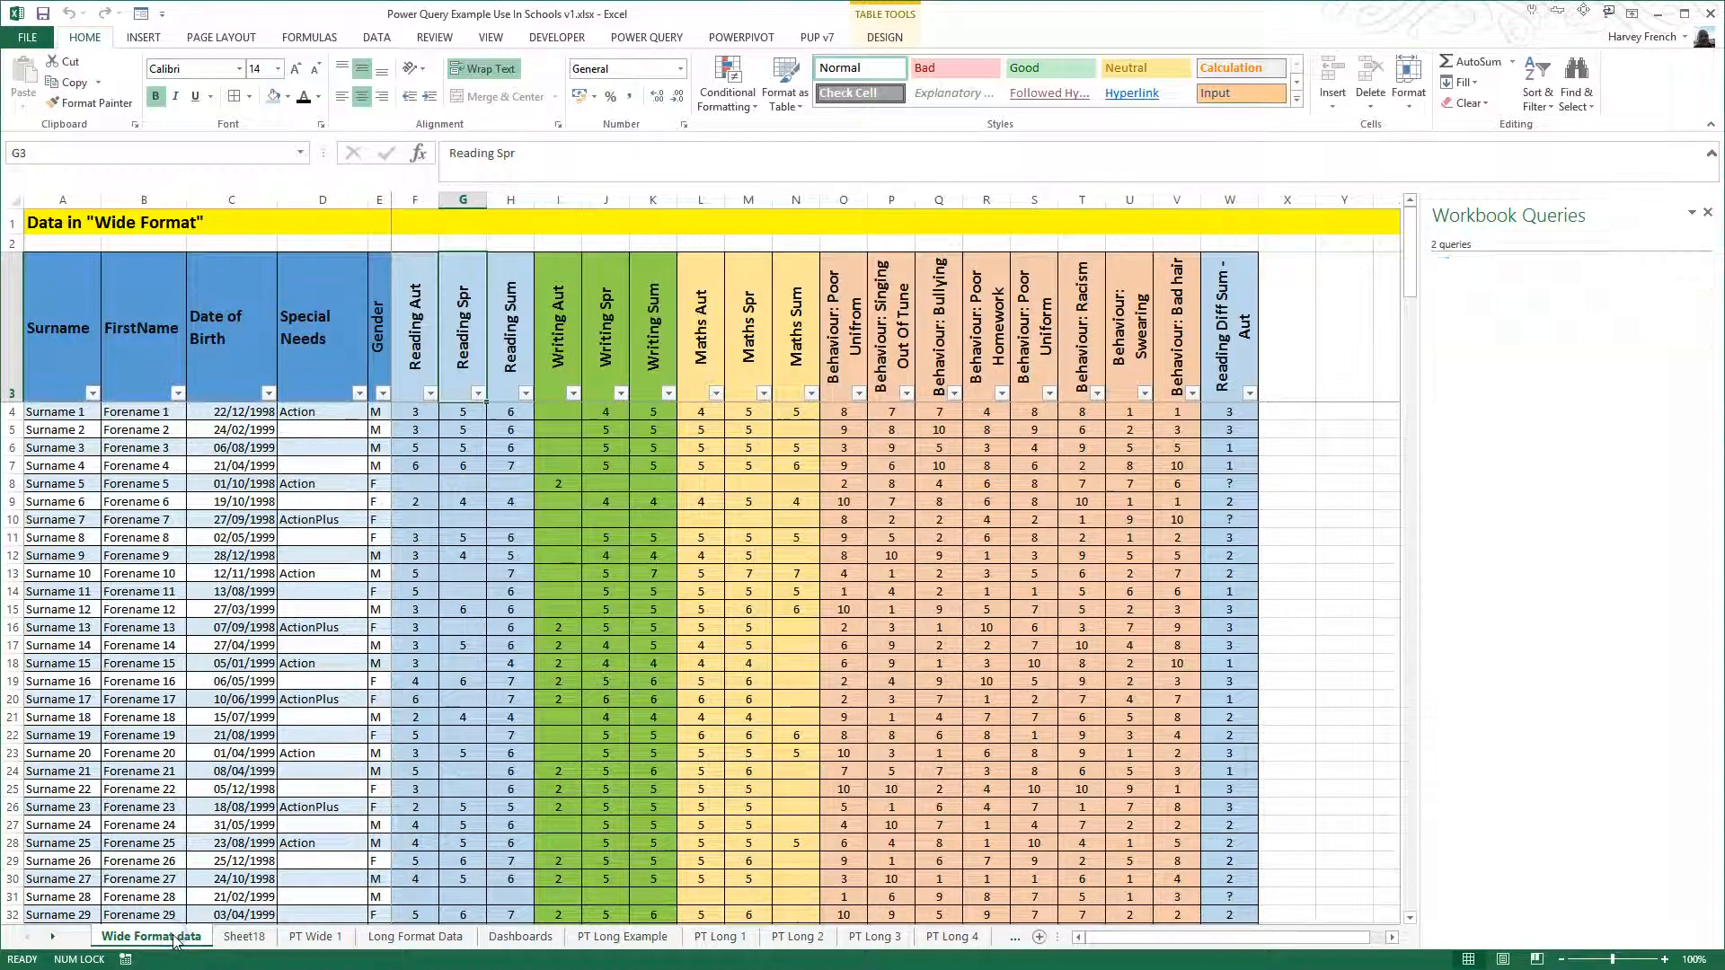
{"action": "left_click", "coordinate": [247, 415]}
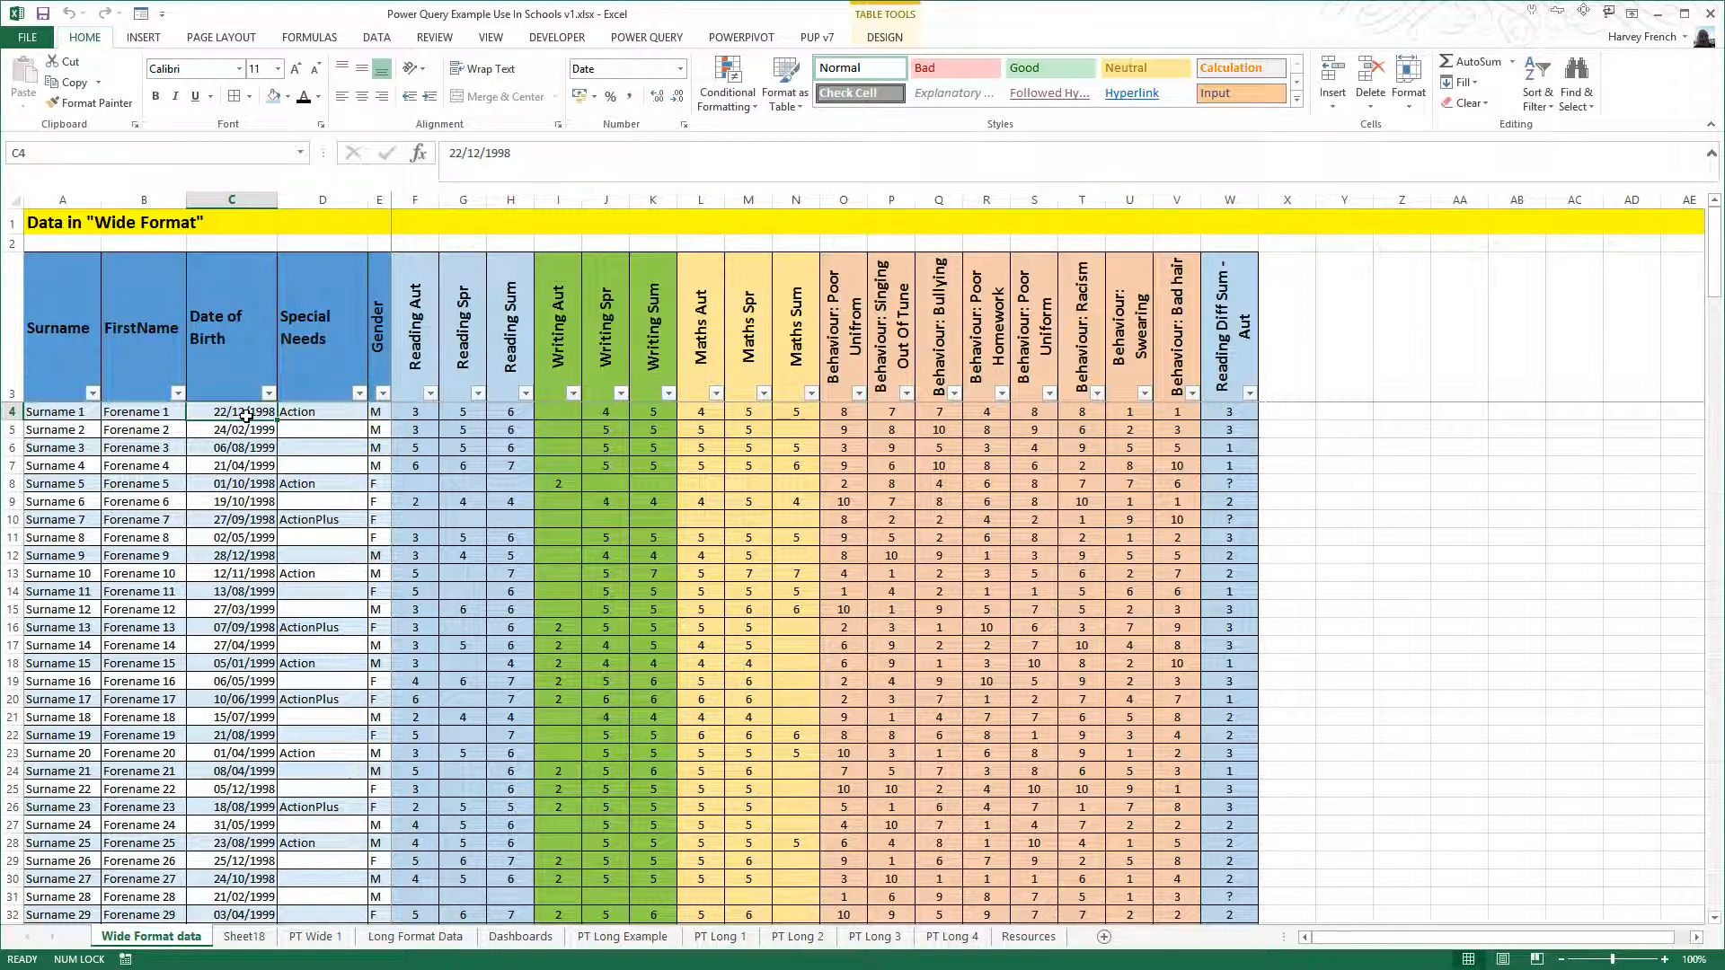
- Rename Sheet18 as Long2
{"action": "left_click", "coordinate": [258, 940]}
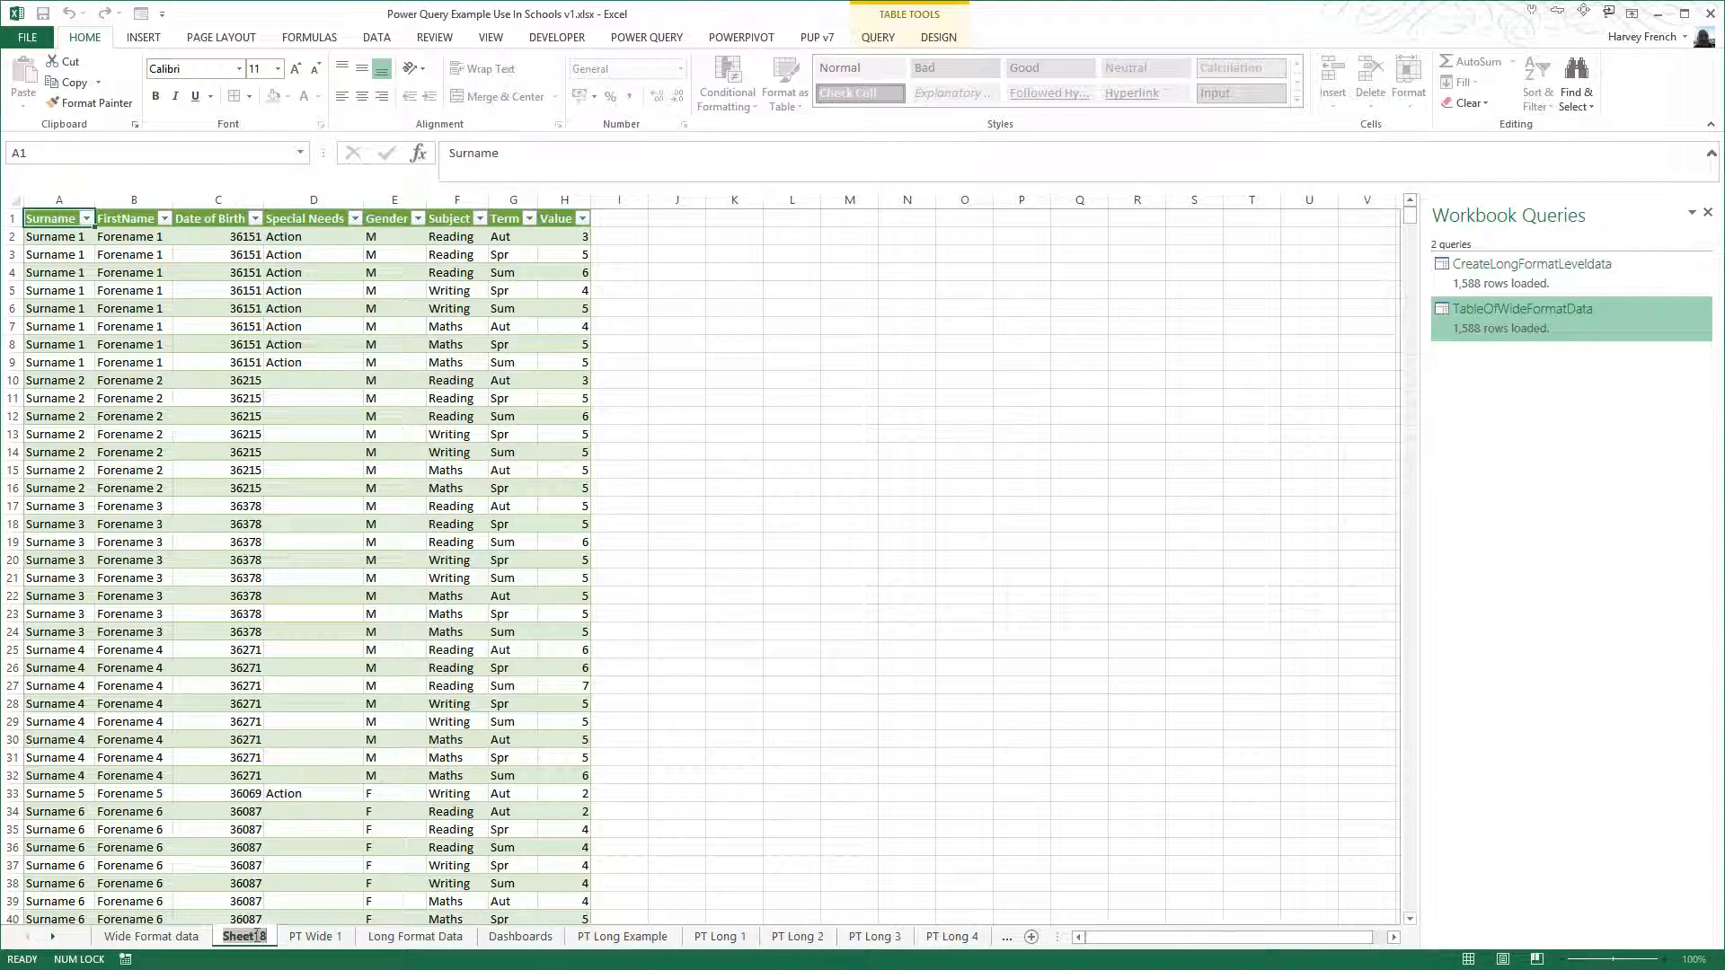
{"action": "type", "text": "Long2"}
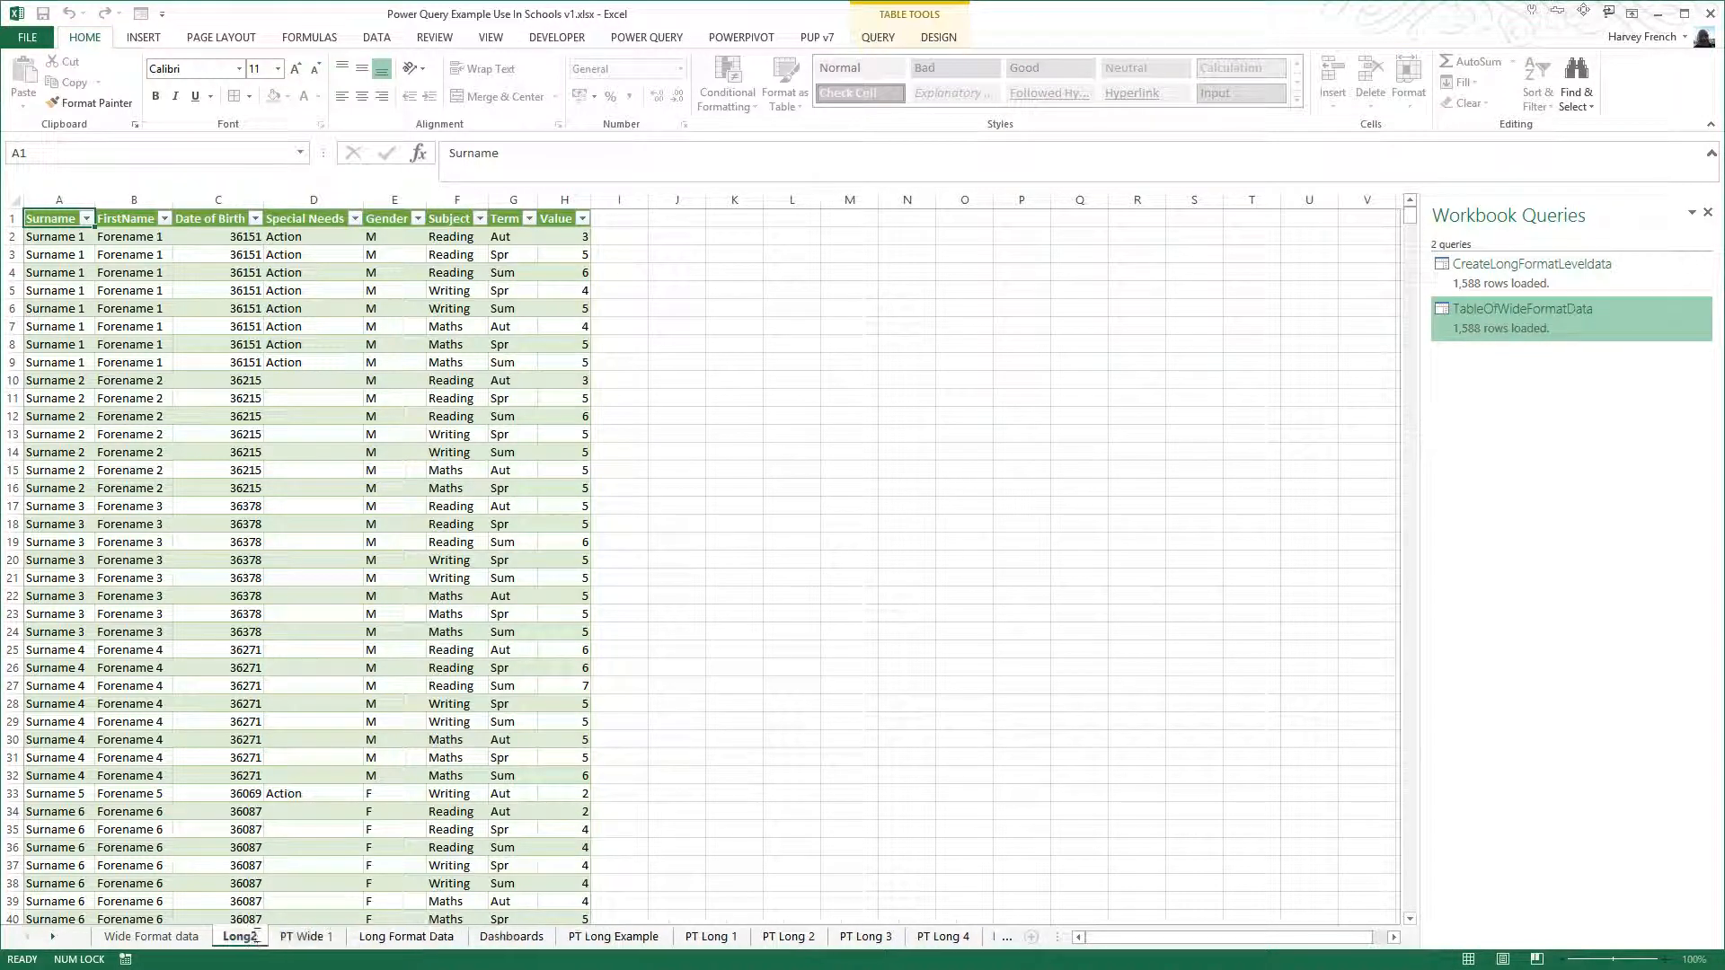
{"action": "key", "text": "Return"}
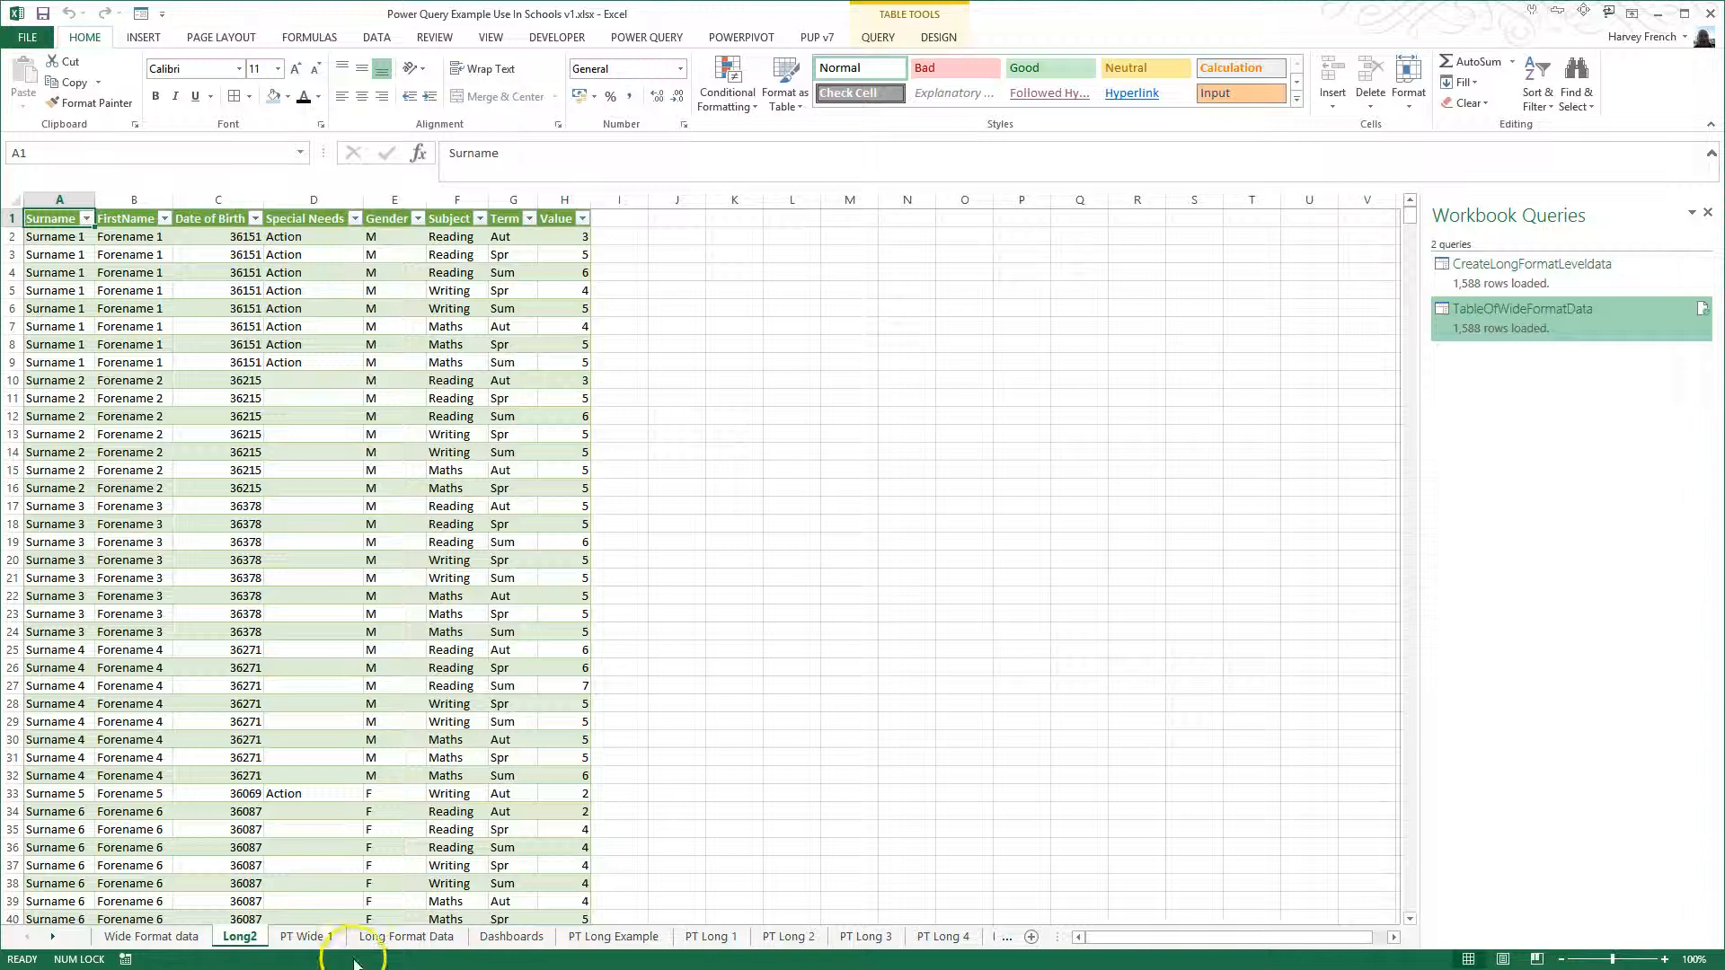
- Compare the Date of Birth column on the Long Format Data sheet with the one on Long2
{"action": "left_click", "coordinate": [381, 940]}
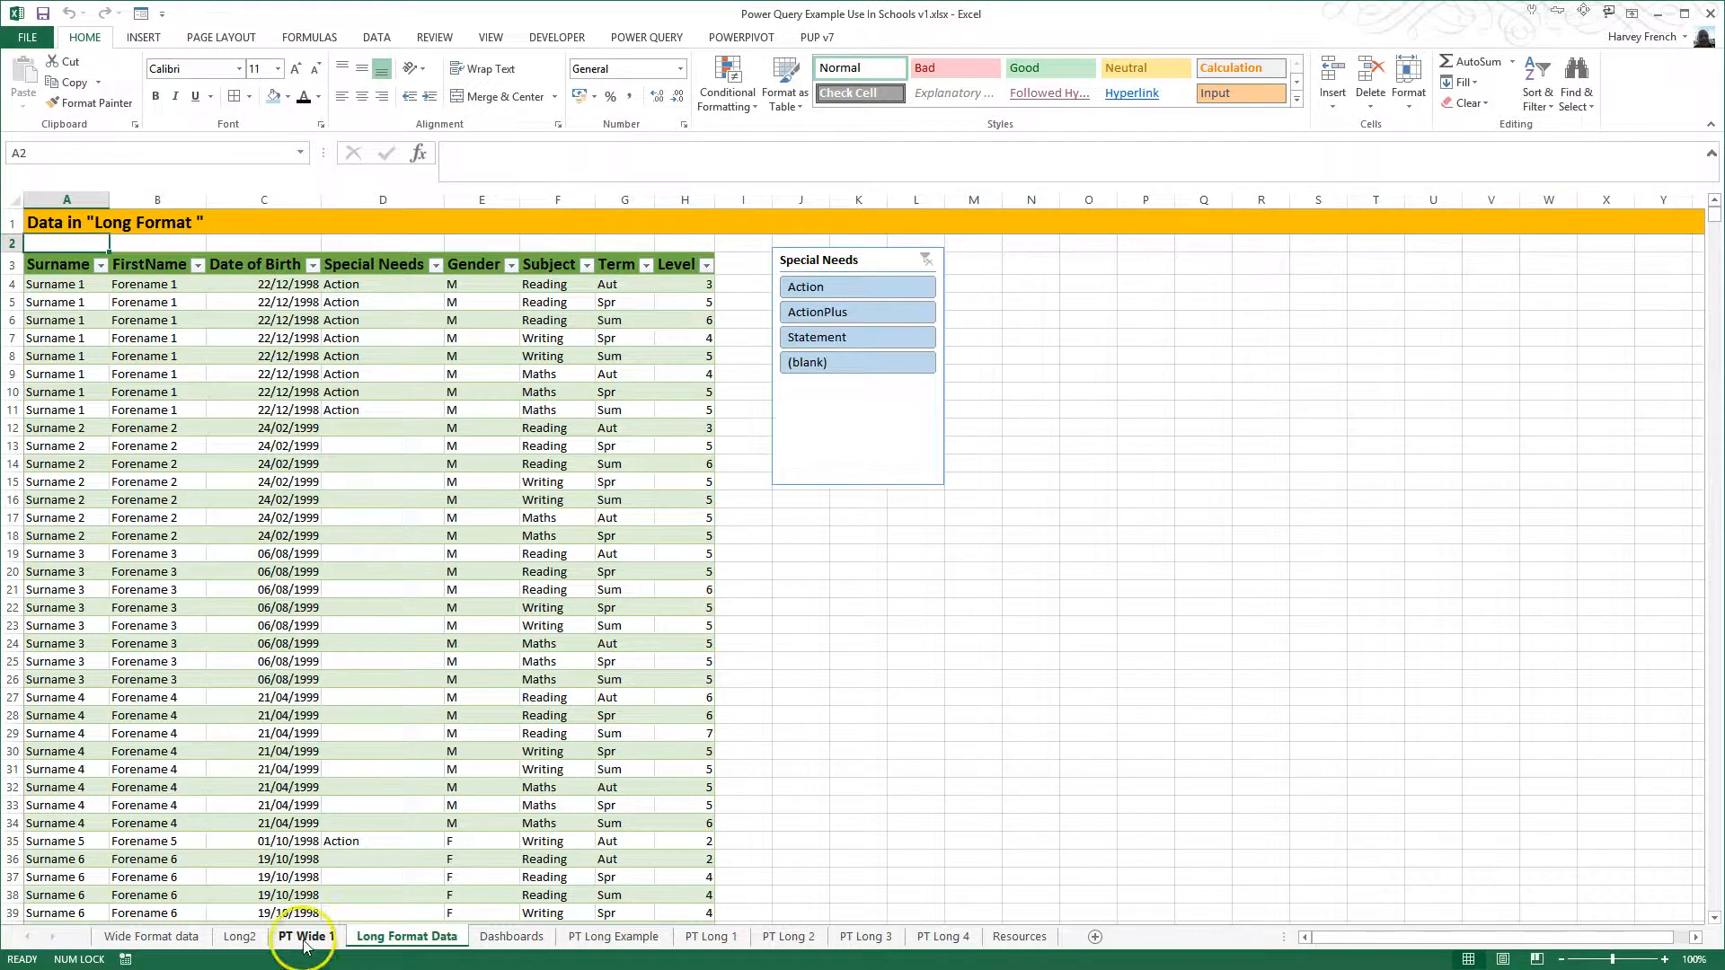
{"action": "left_click", "coordinate": [247, 940]}
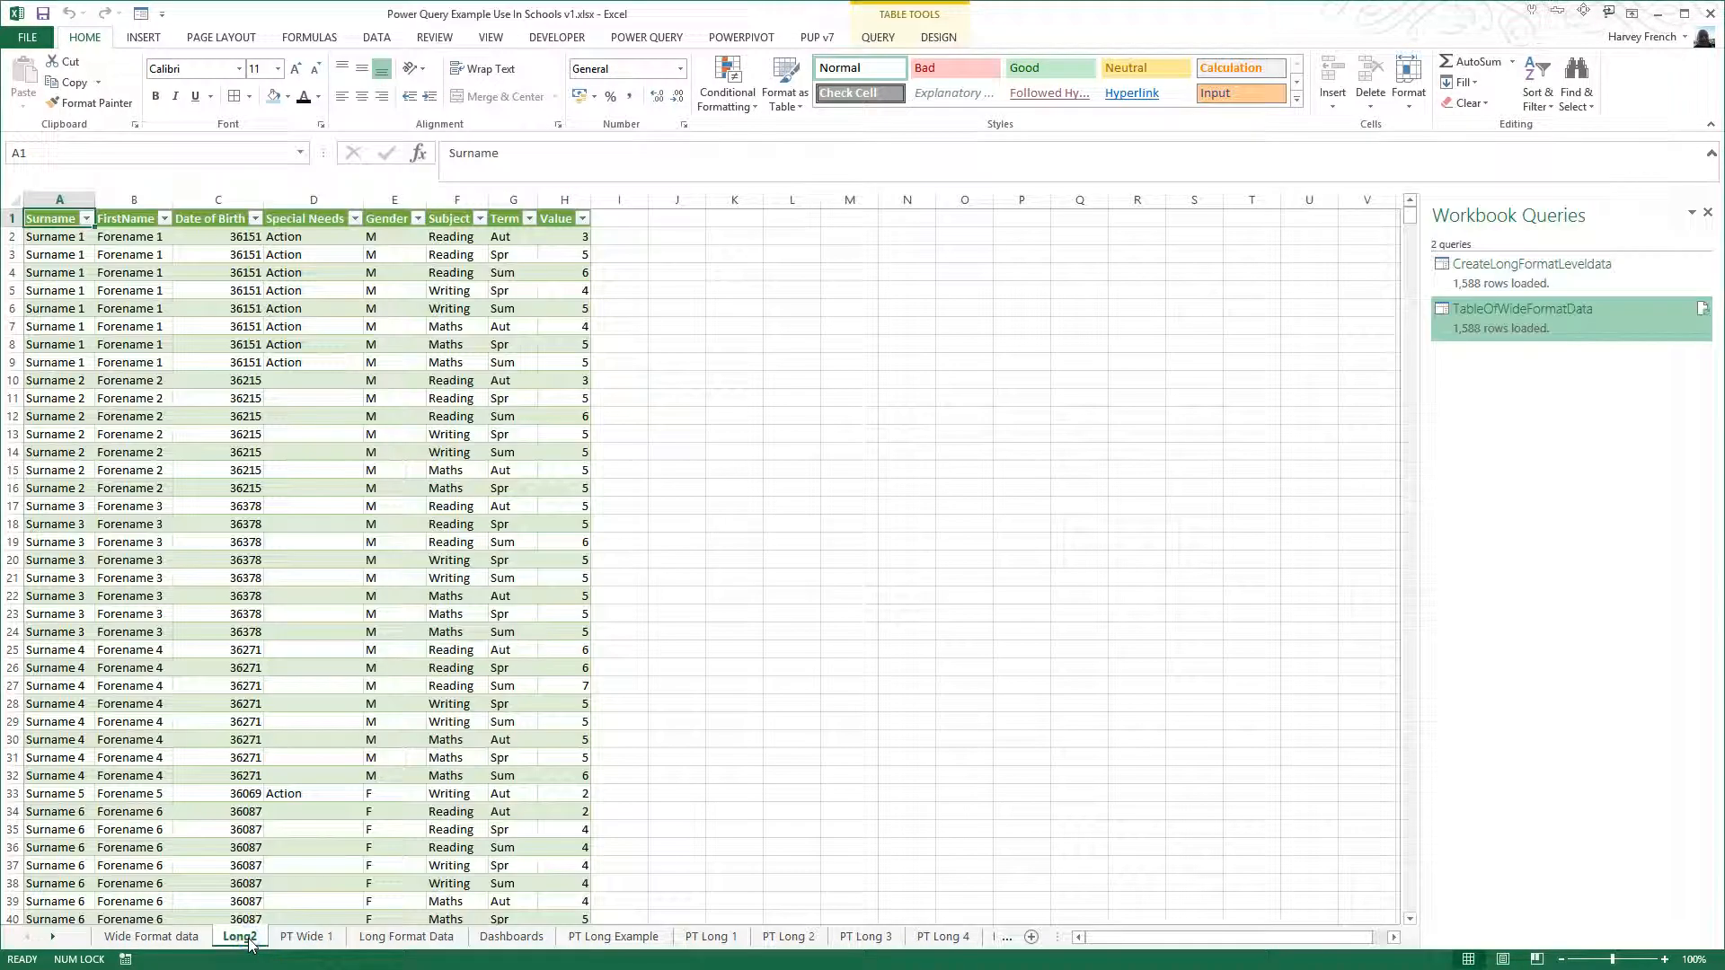
{"action": "left_click", "coordinate": [244, 273]}
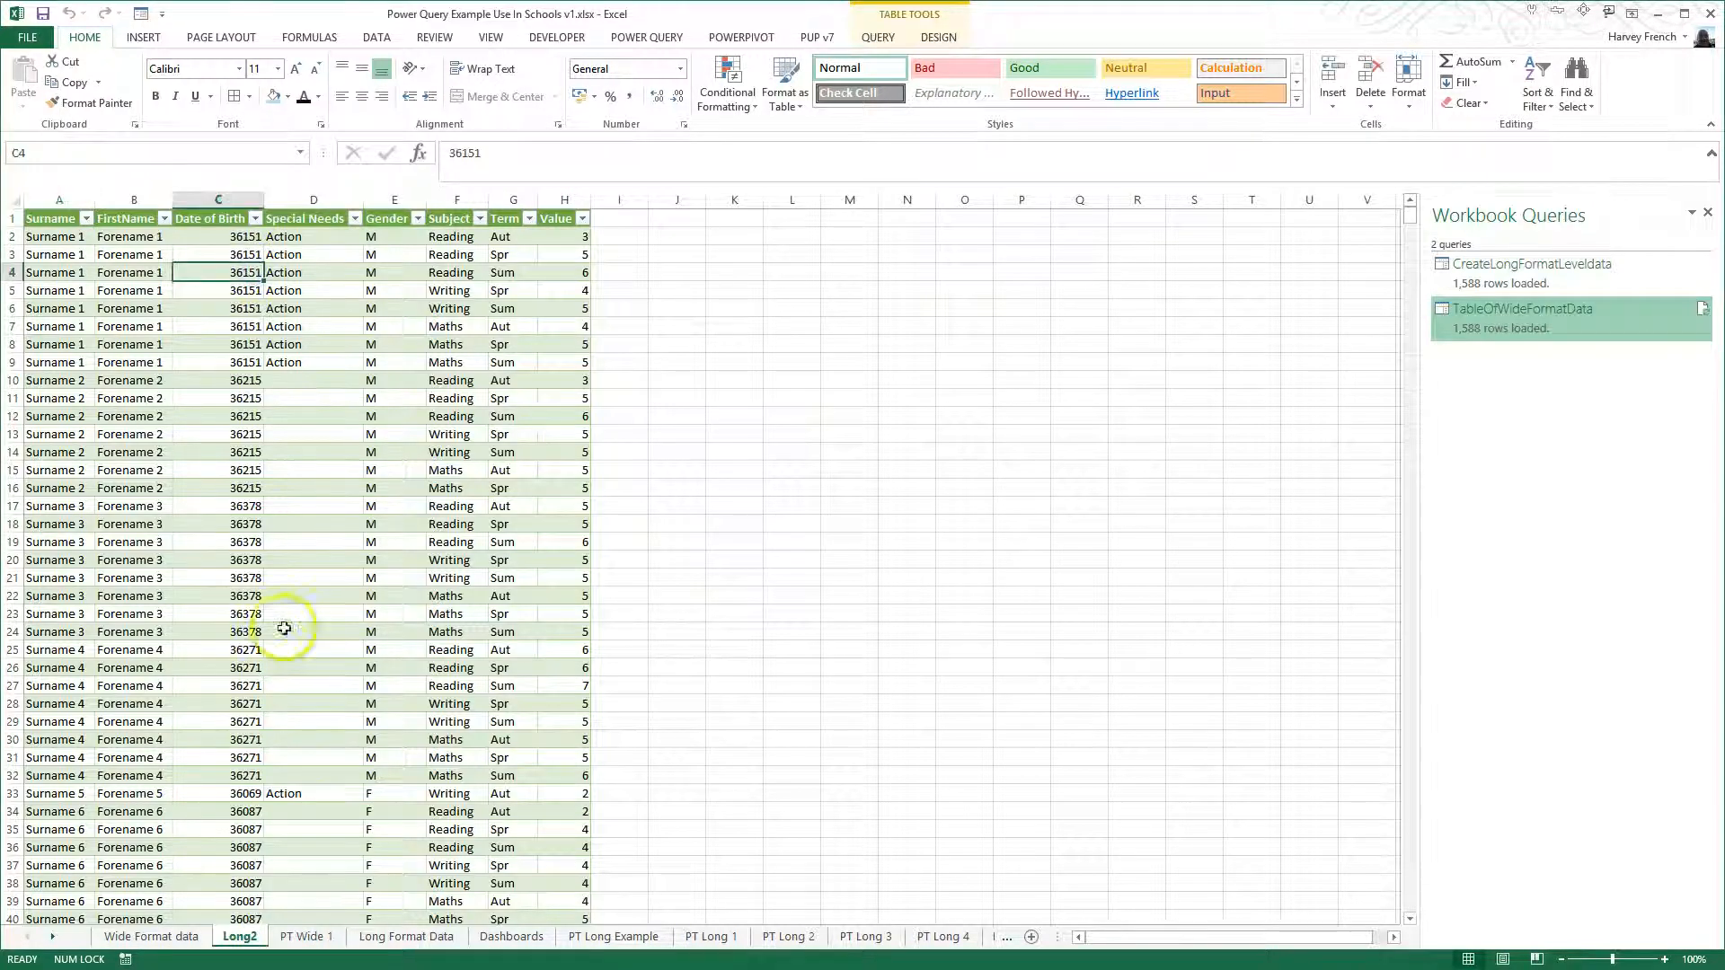
- Clear the first pupil's Special Needs entry in cell D4 of the Wide Format data sheet
{"action": "left_click", "coordinate": [179, 940]}
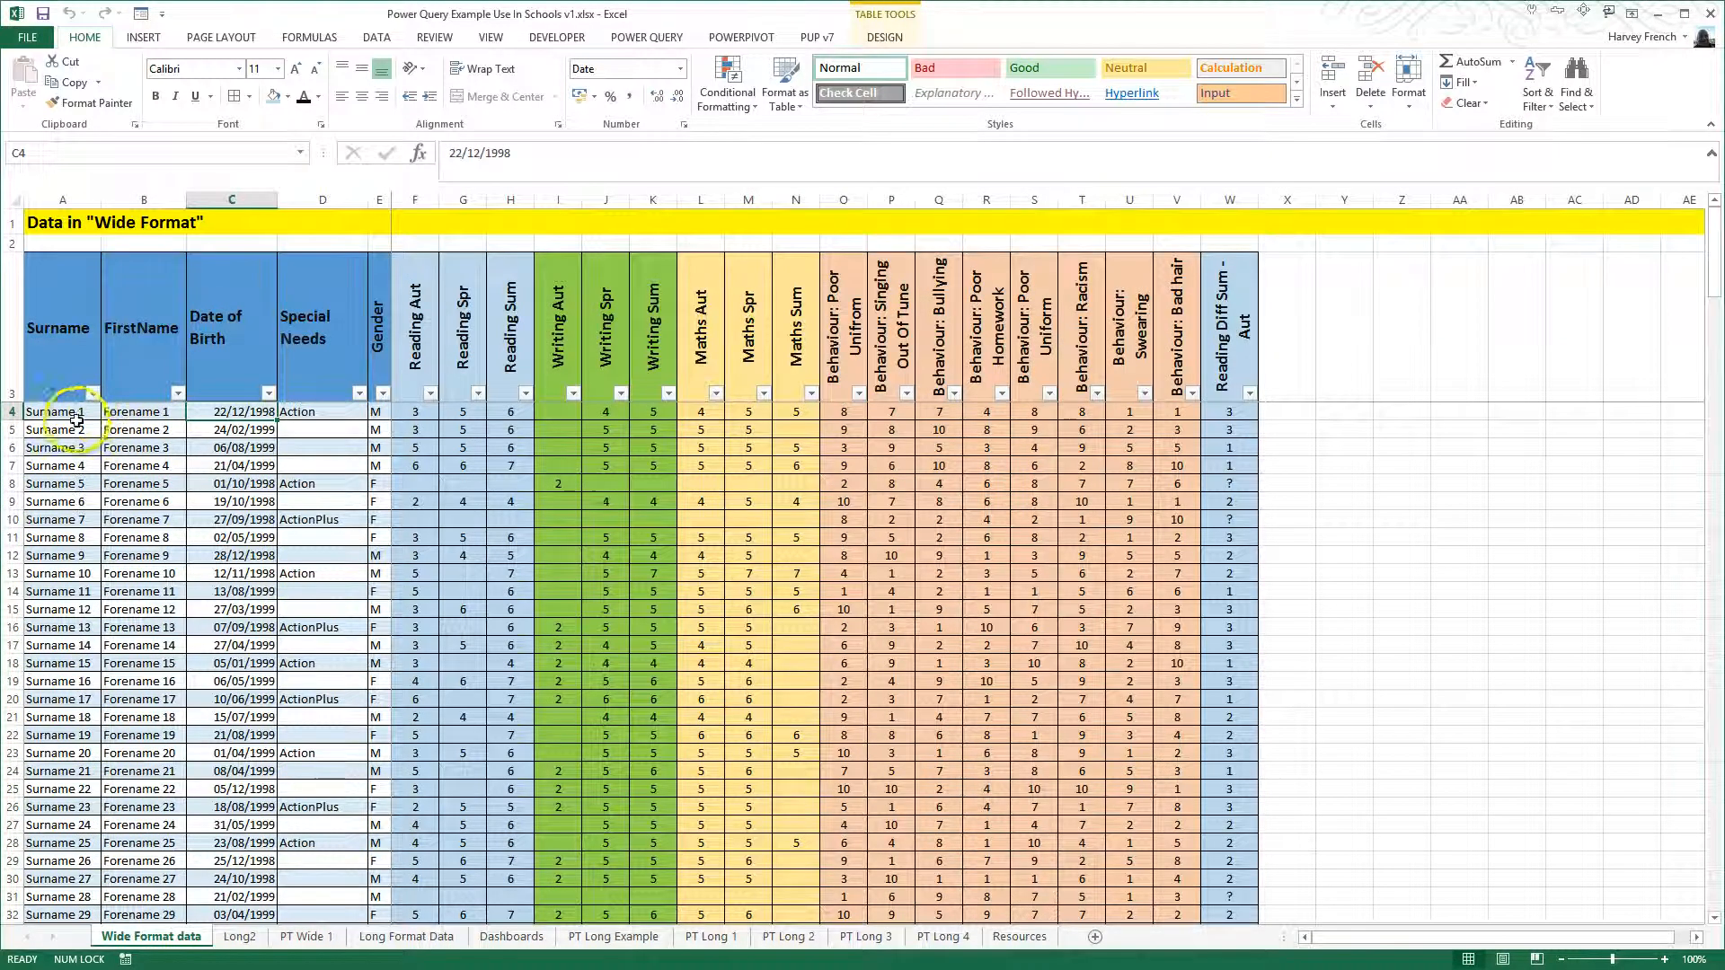
{"action": "left_click", "coordinate": [318, 413]}
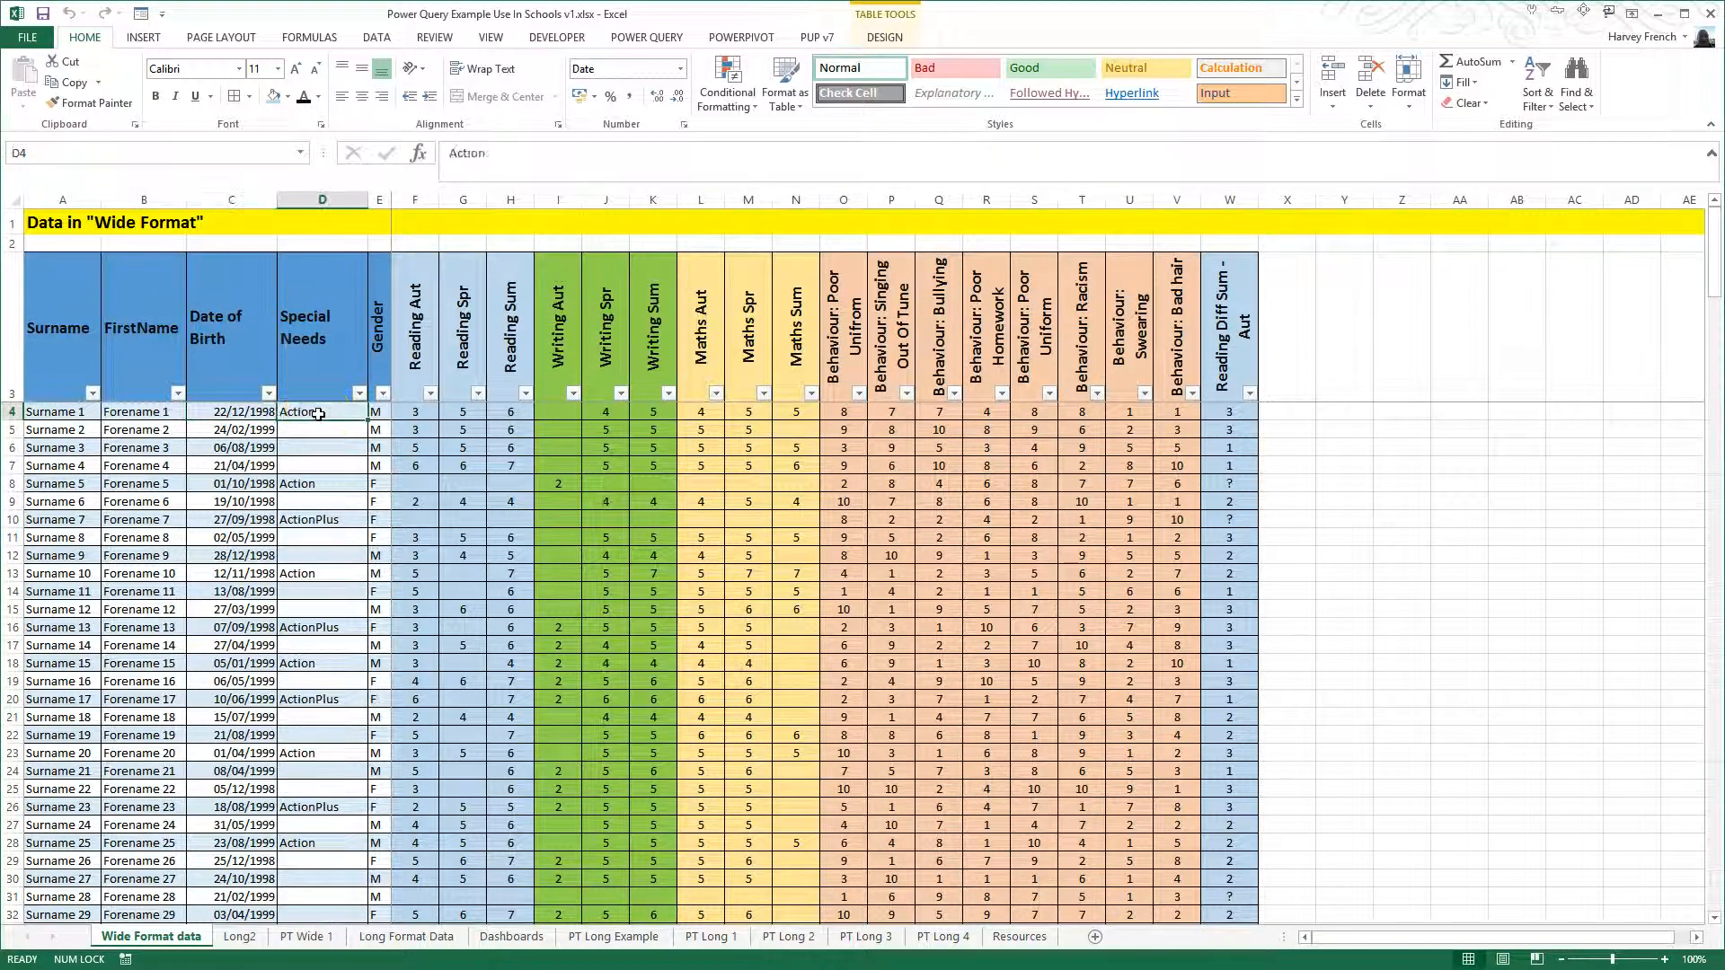
{"action": "key", "text": "Delete"}
{"action": "key", "text": "Return"}
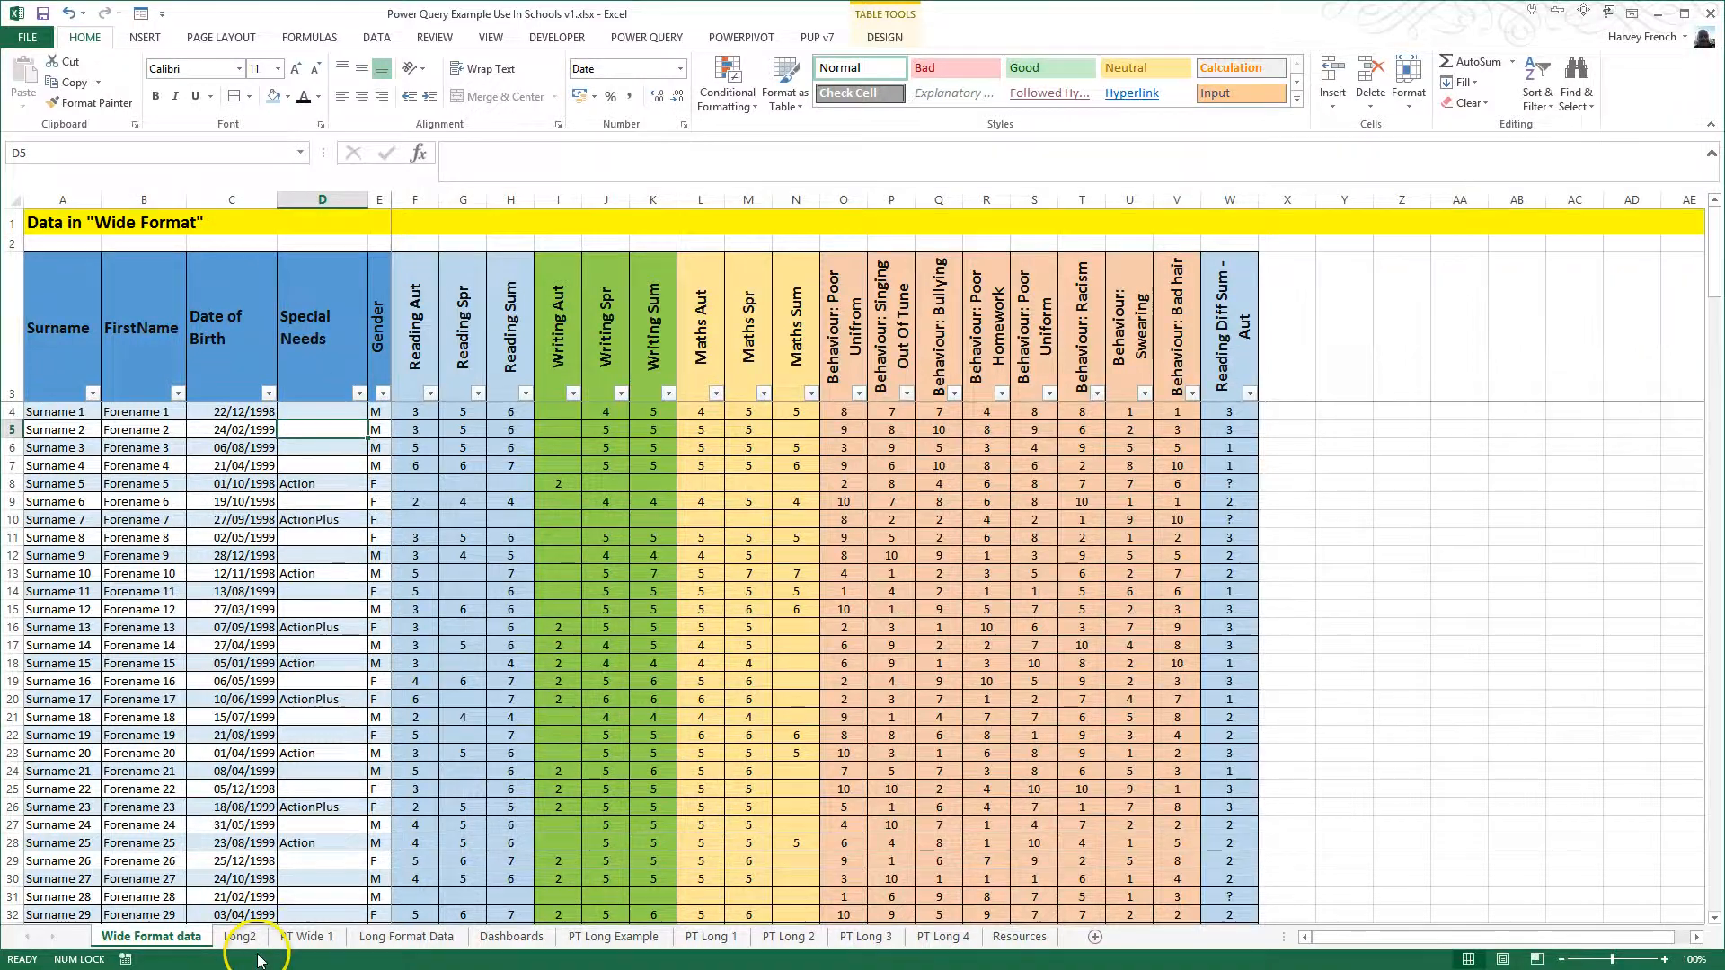
- Refresh the TableOfWideFormatData query on Long2 and check the Special Needs cells in the first pupil's rows
{"action": "left_click", "coordinate": [239, 936]}
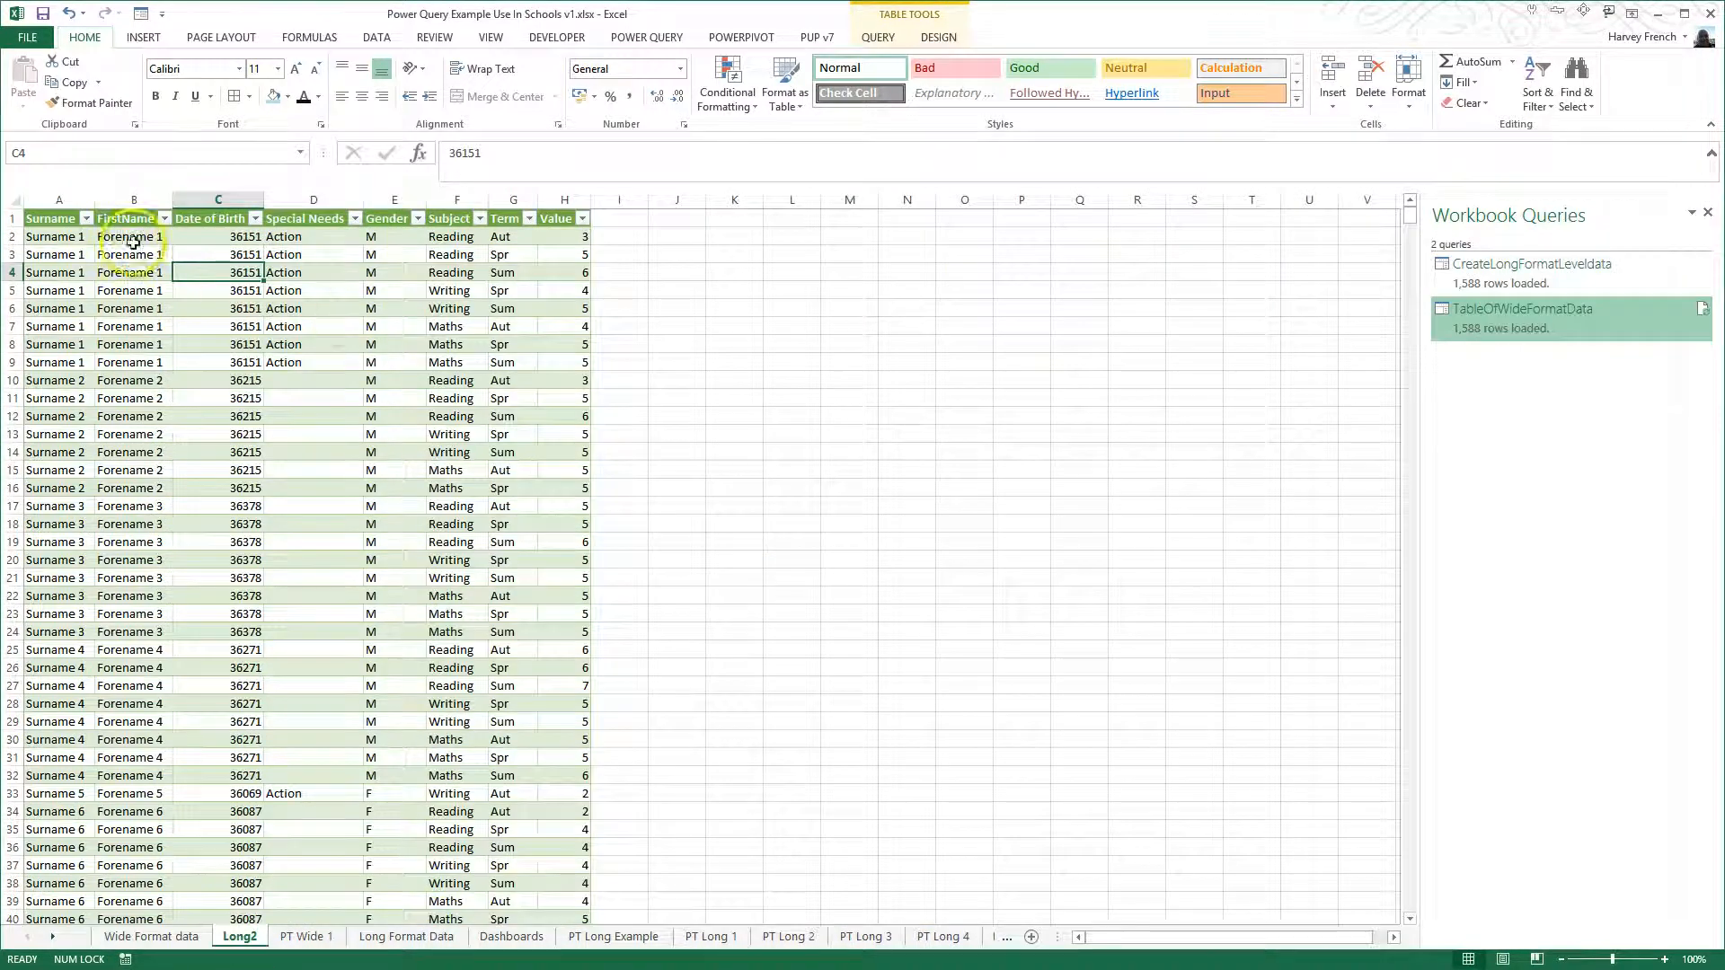
{"action": "left_click", "coordinate": [289, 236]}
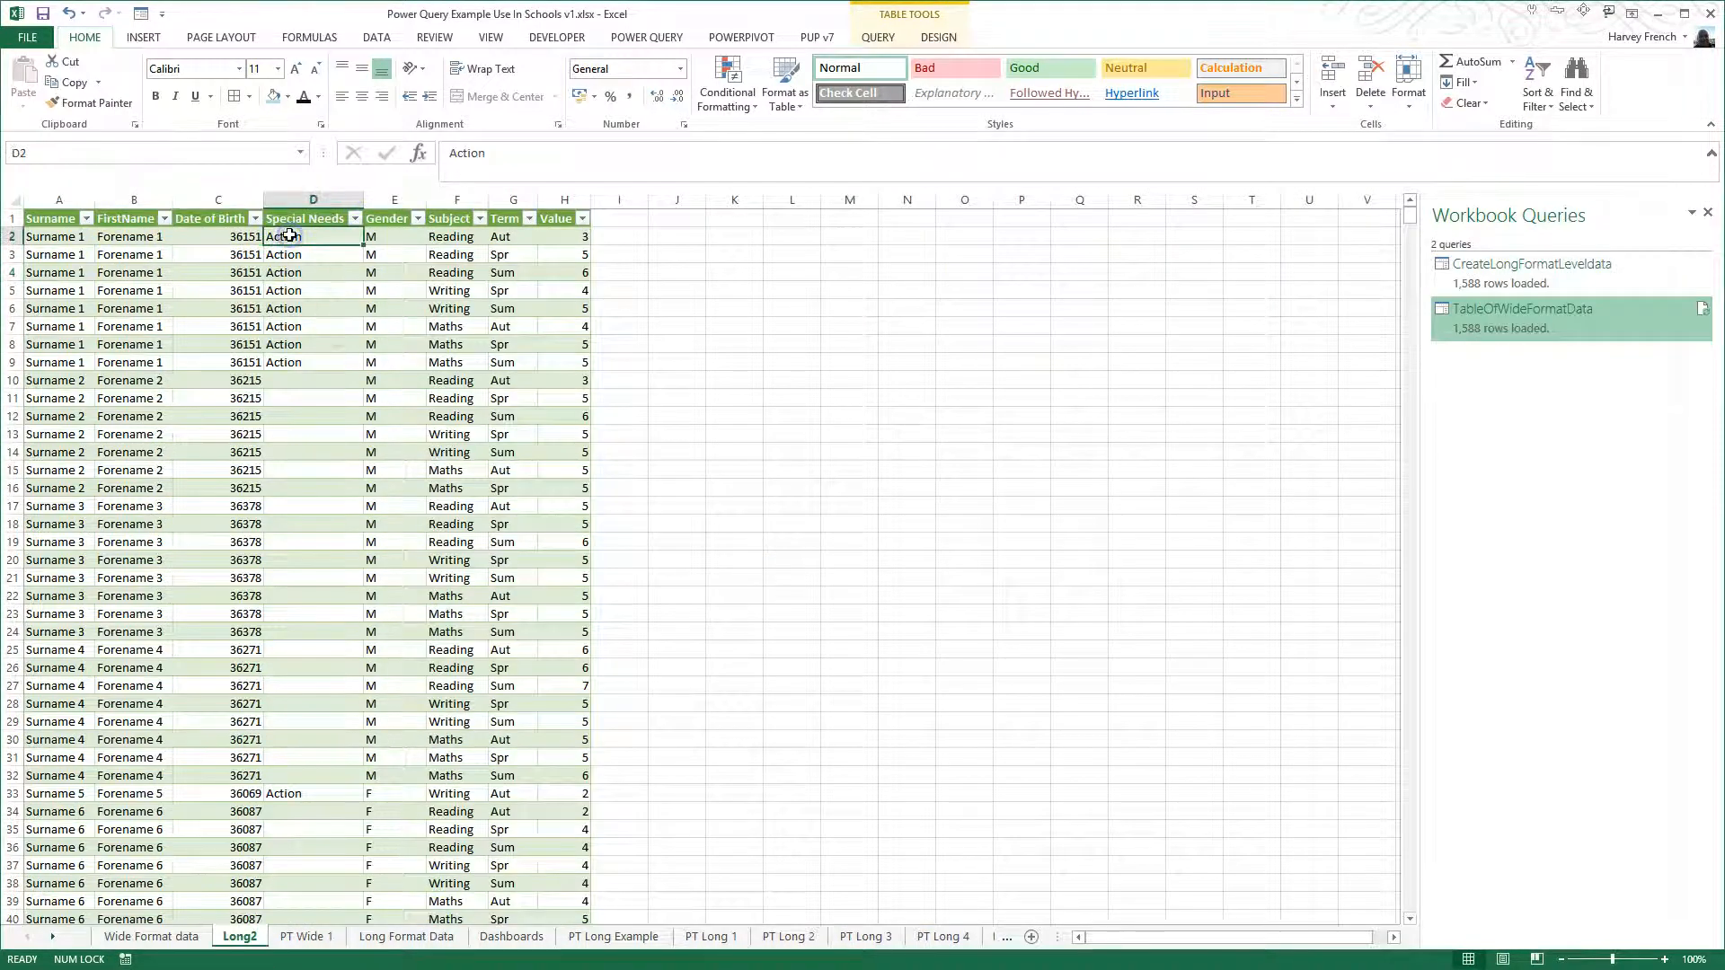
{"action": "right_click", "coordinate": [1512, 325]}
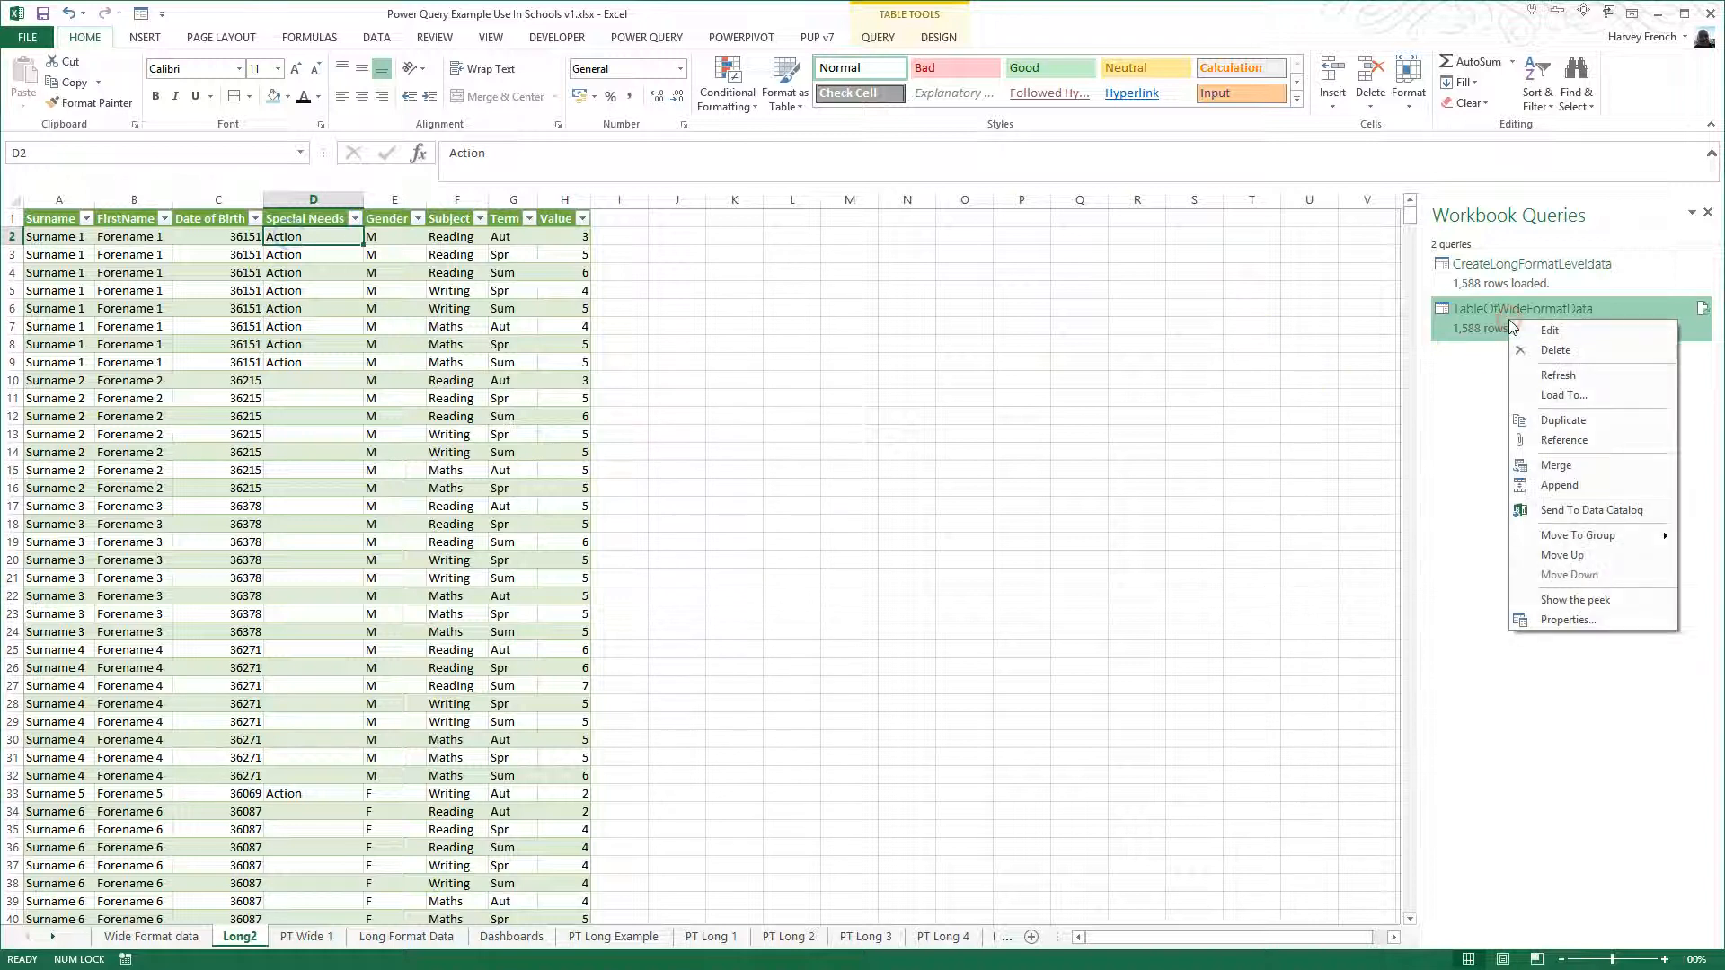
{"action": "left_click", "coordinate": [1552, 374]}
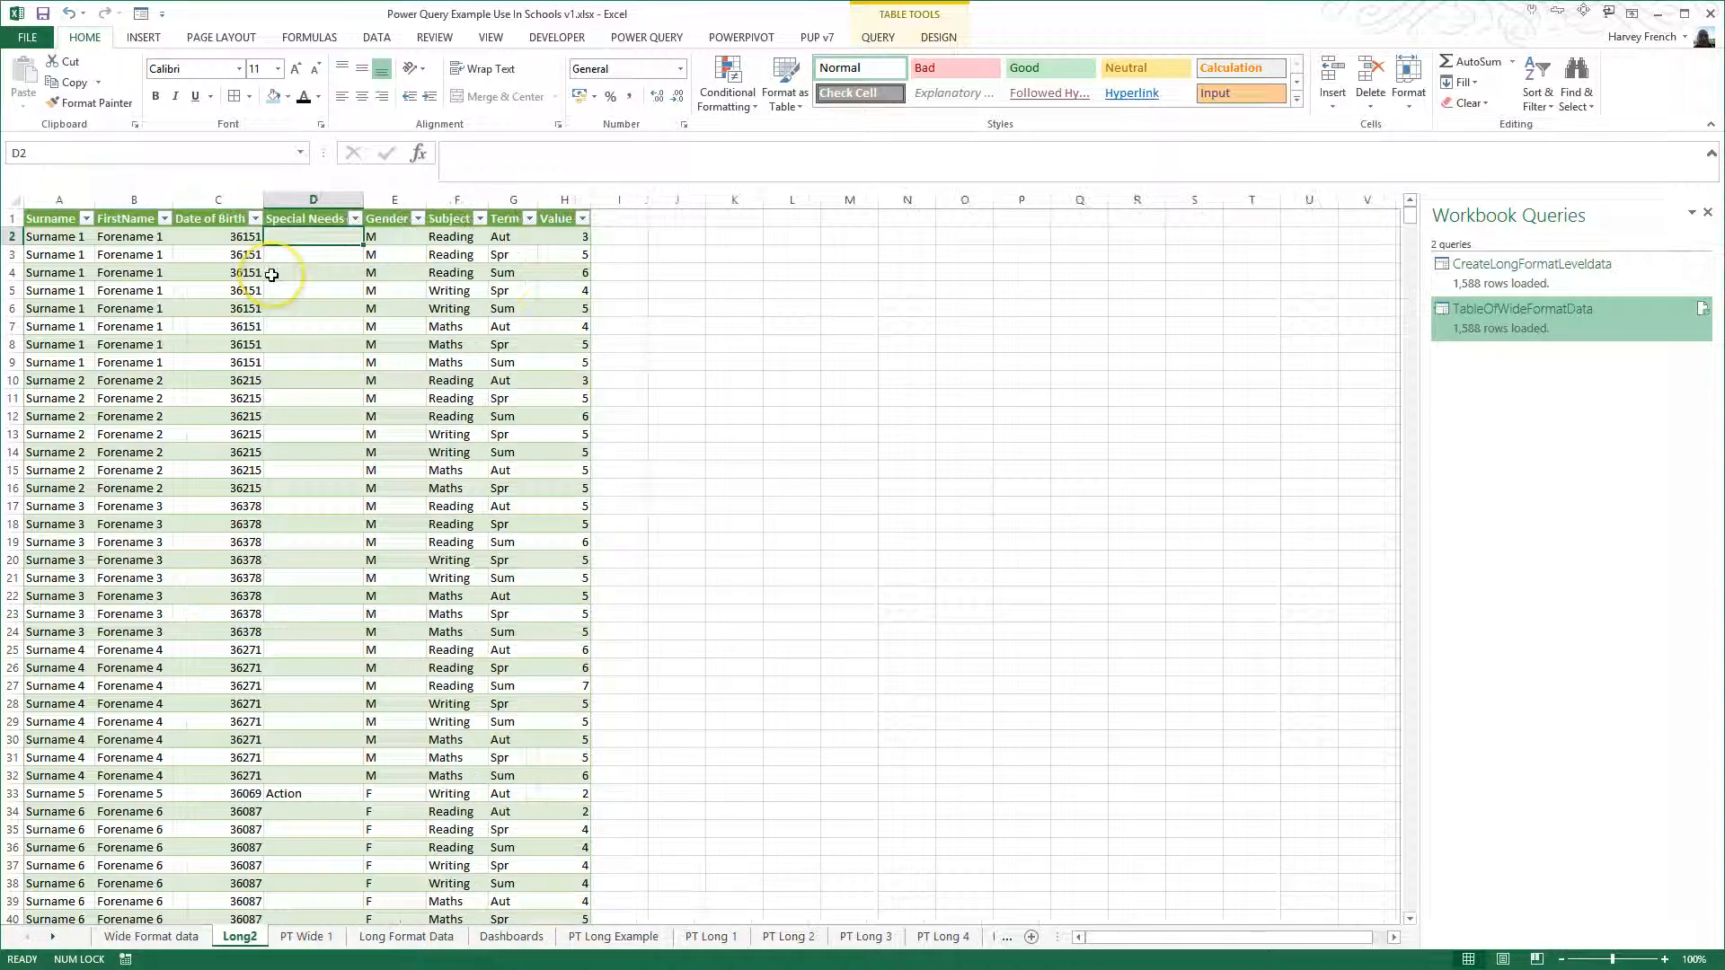
{"action": "left_click_drag", "start_coordinate": [77, 235], "coordinate": [359, 358]}
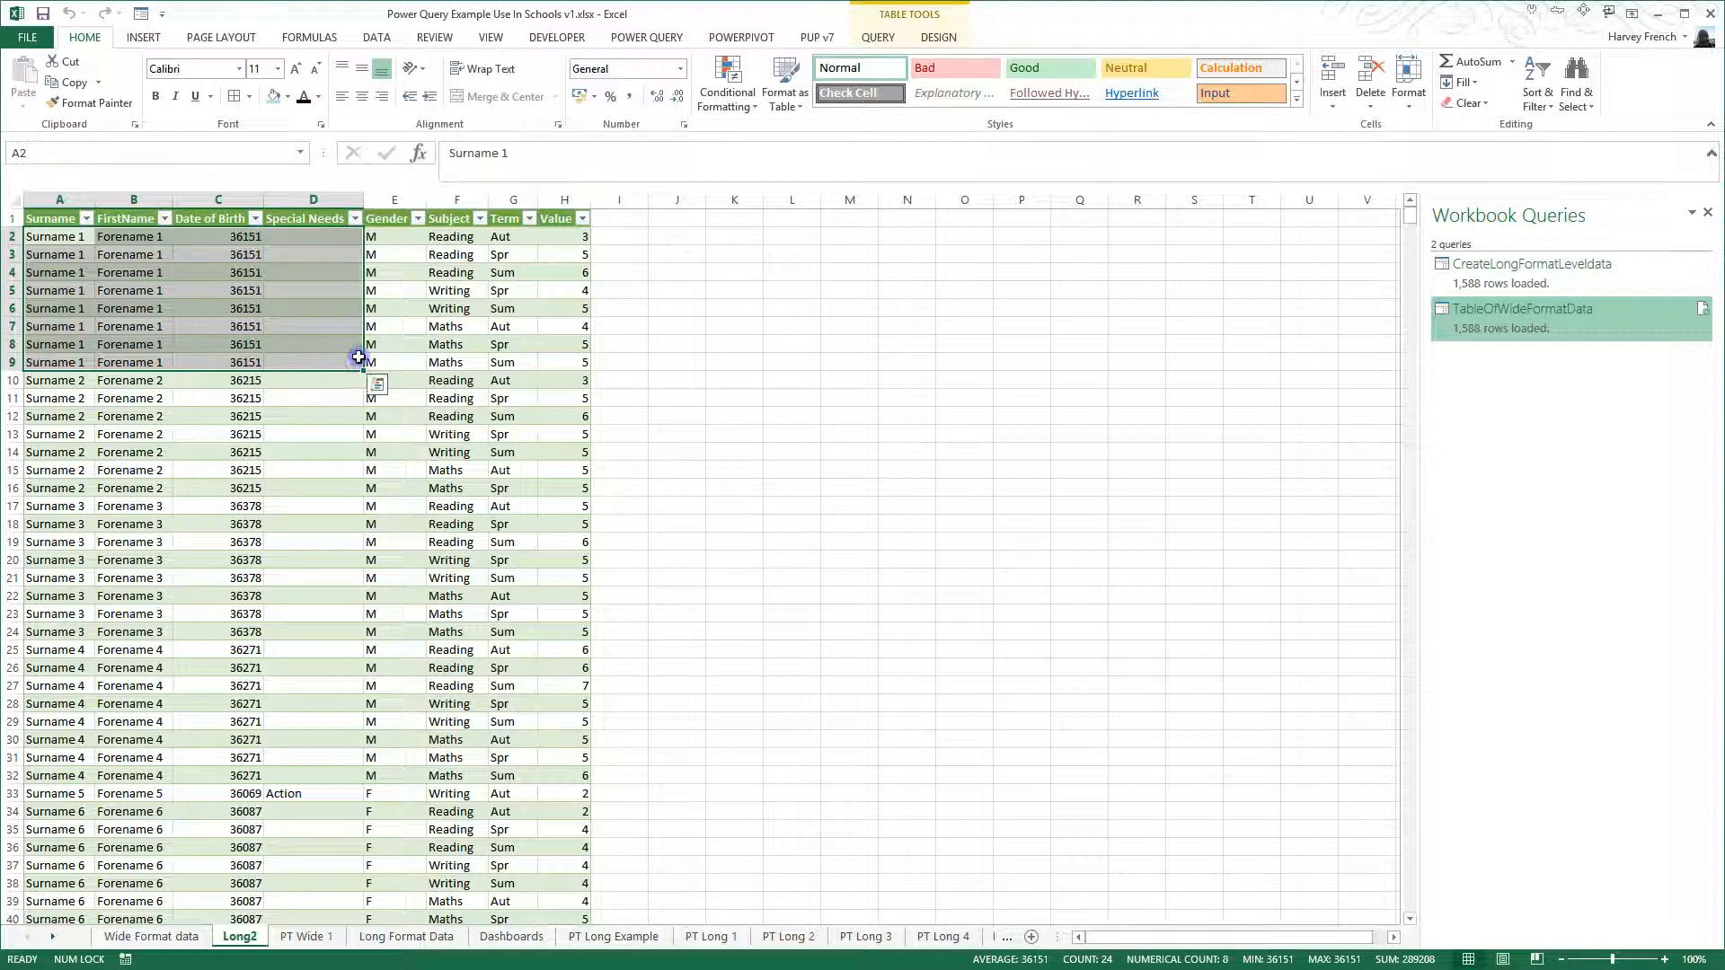
{"action": "left_click", "coordinate": [333, 383]}
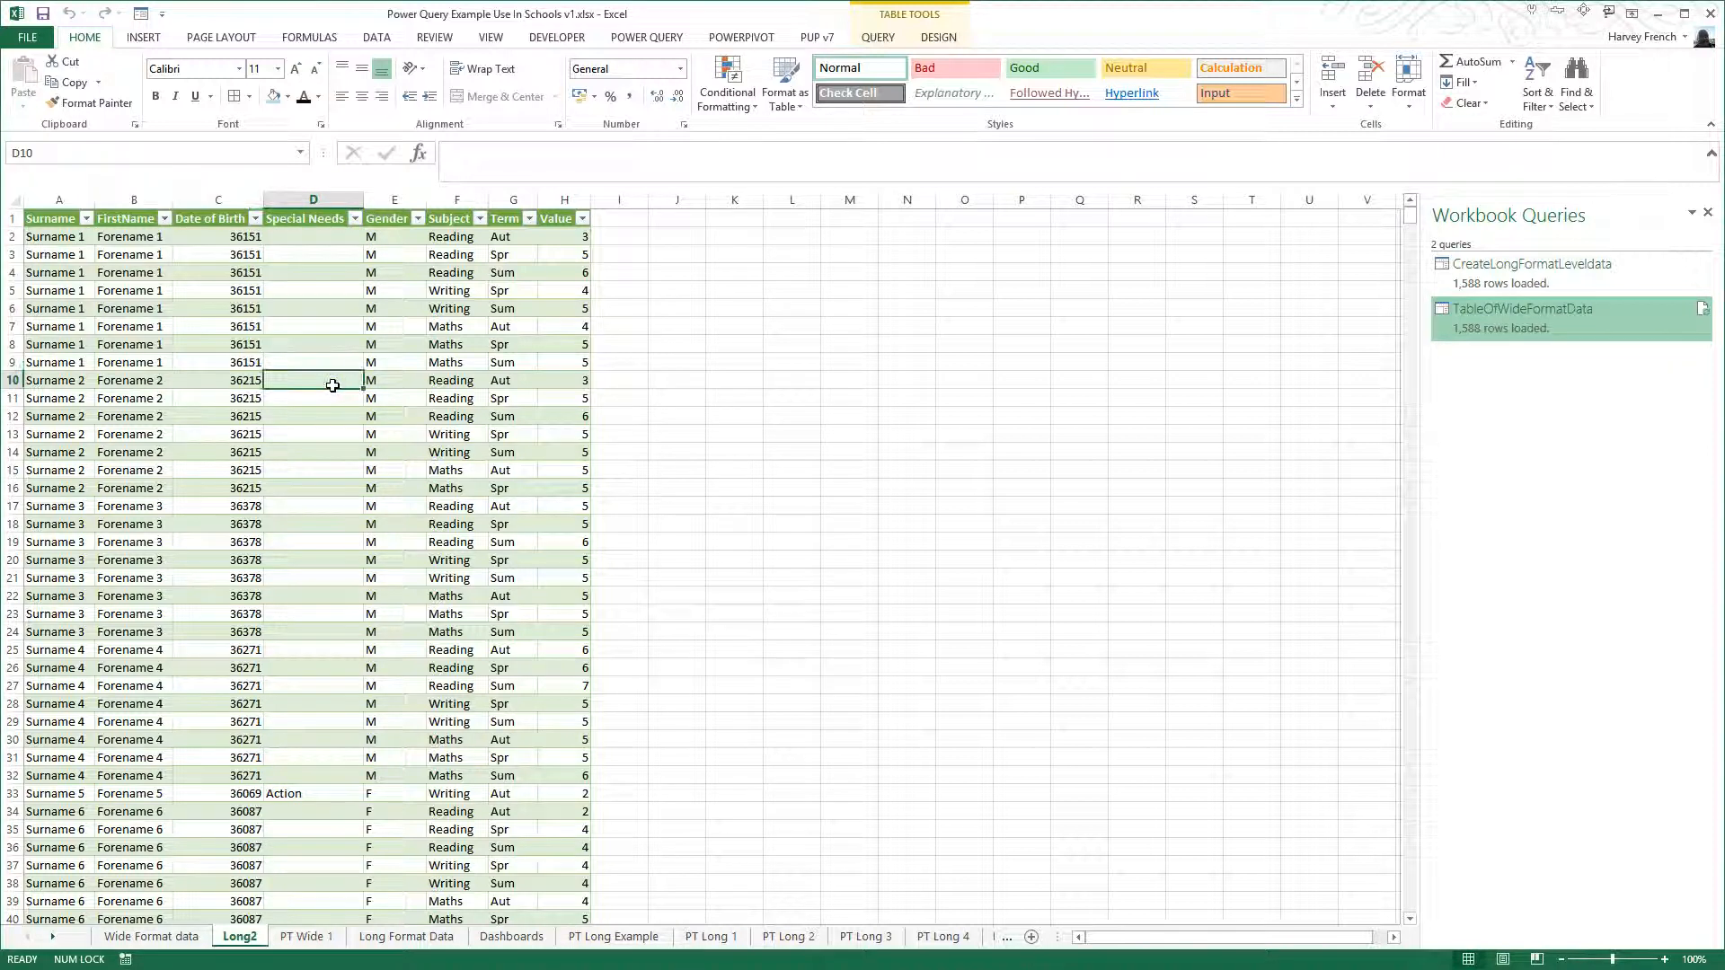
- Compare the Wide Format data sheet with Long2, and the PT Long Example pivot table and chart with those on PT Wide 1
{"action": "left_click", "coordinate": [492, 938]}
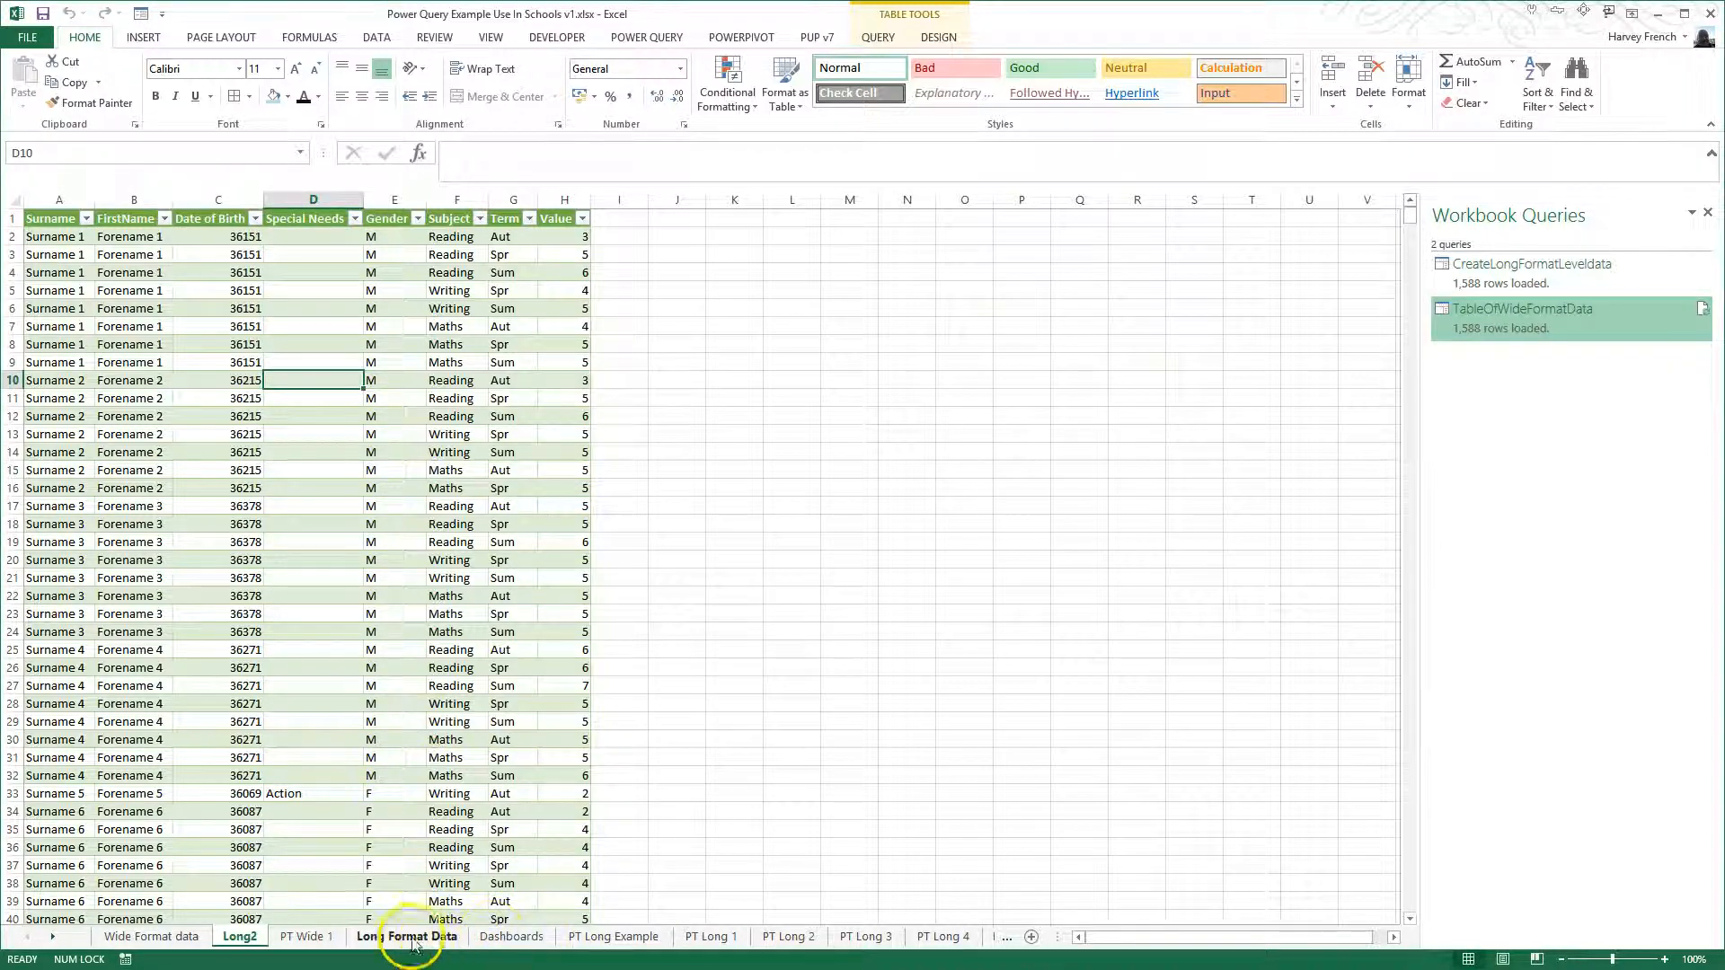
{"action": "left_click", "coordinate": [184, 939]}
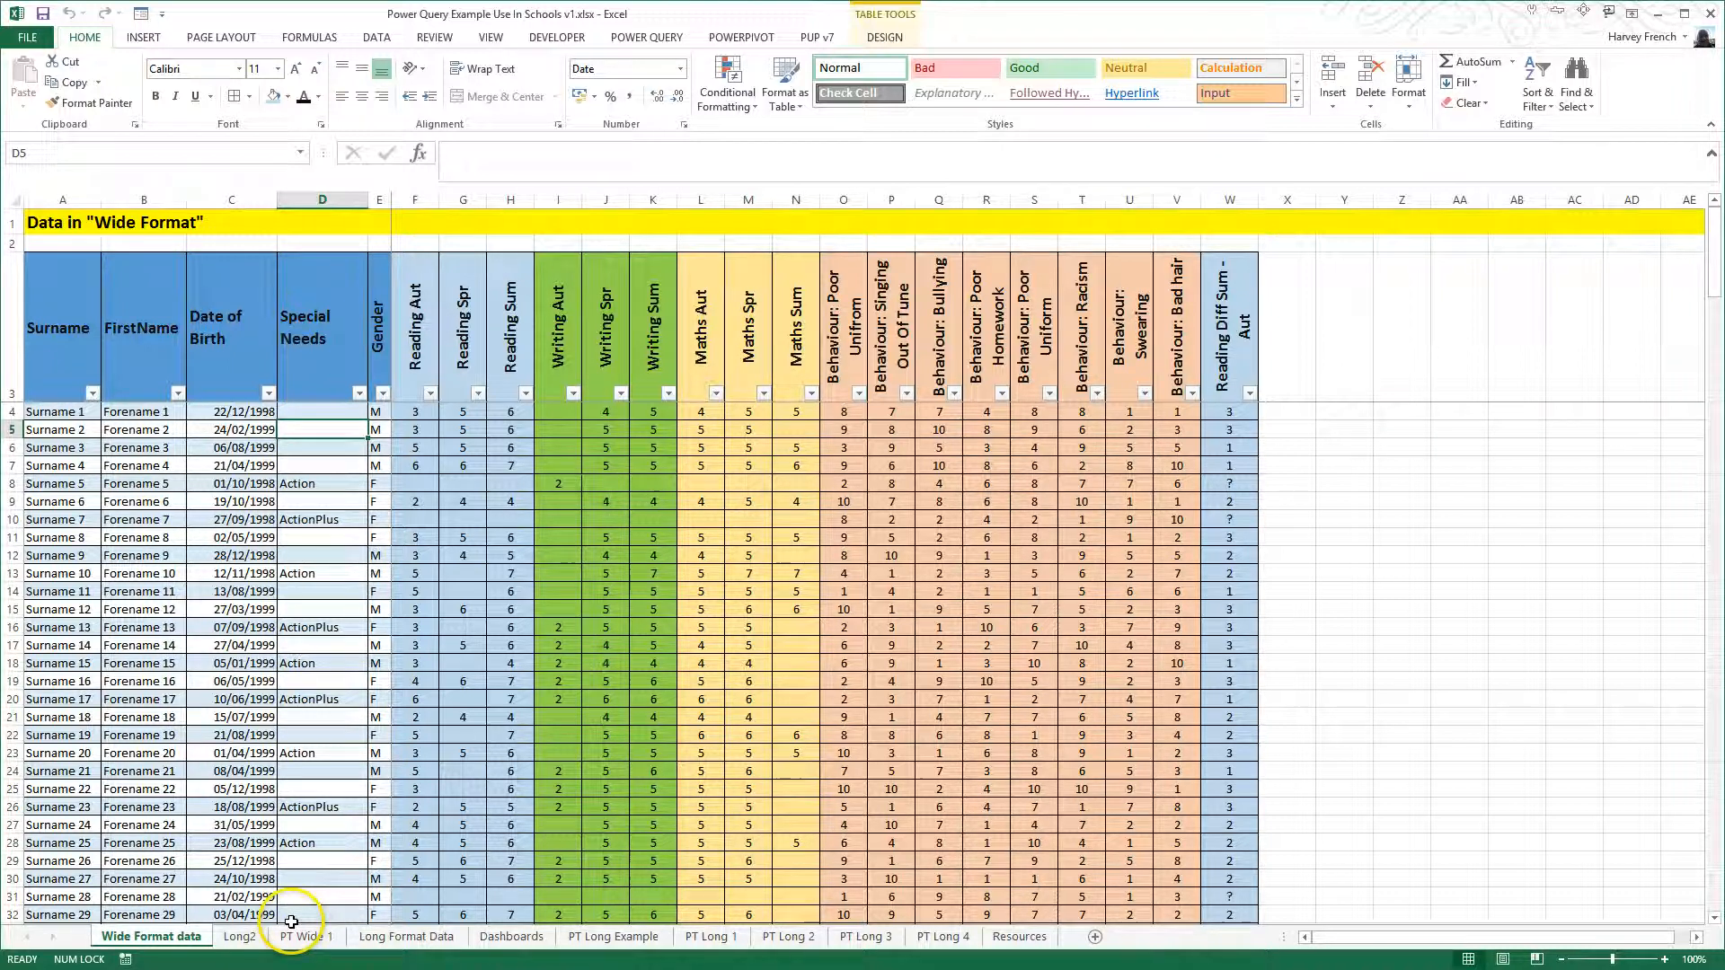
{"action": "left_click", "coordinate": [241, 937]}
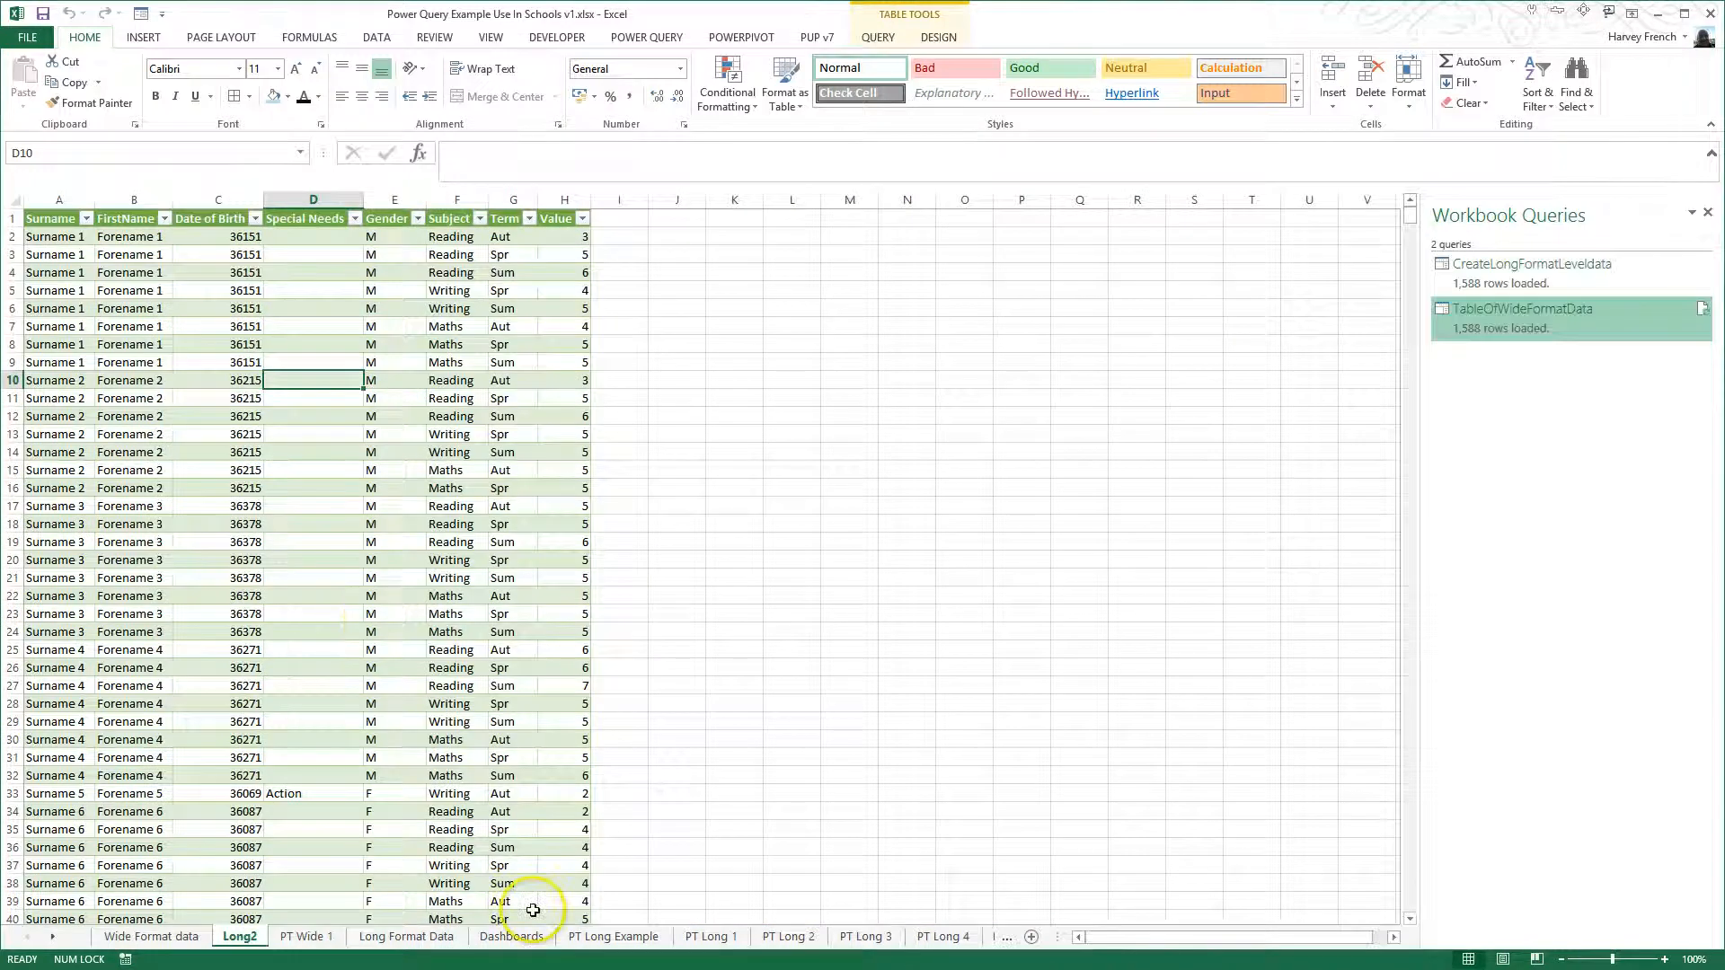
{"action": "left_click", "coordinate": [611, 938]}
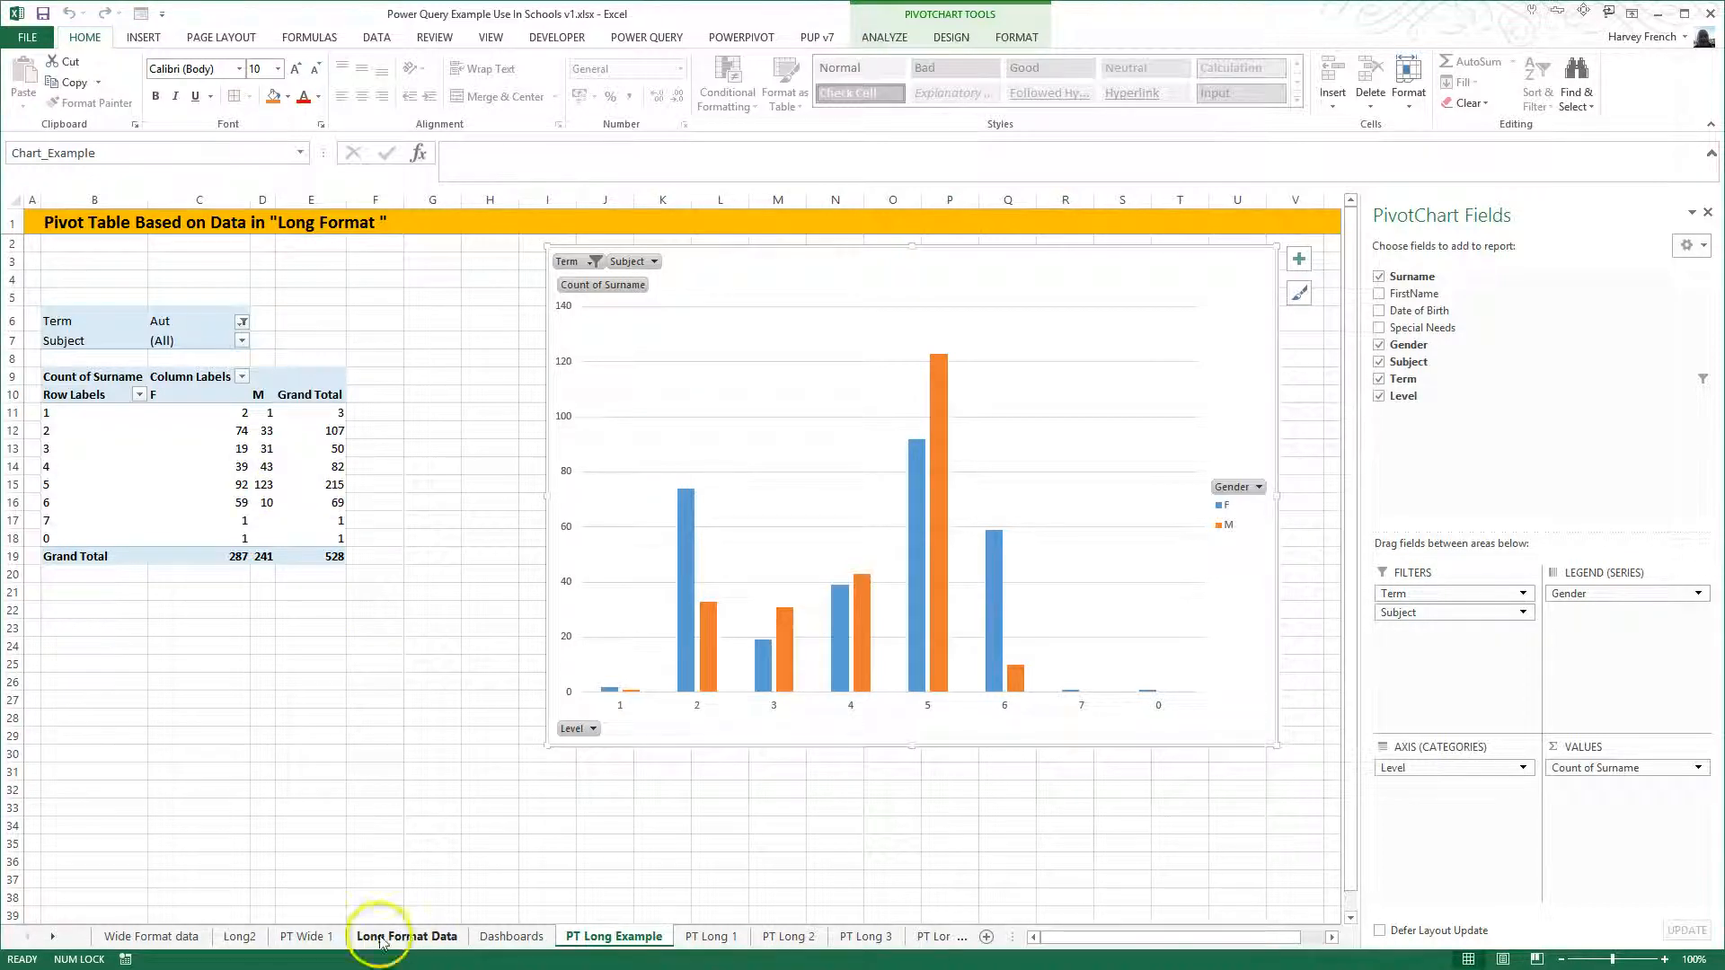
{"action": "left_click", "coordinate": [305, 937]}
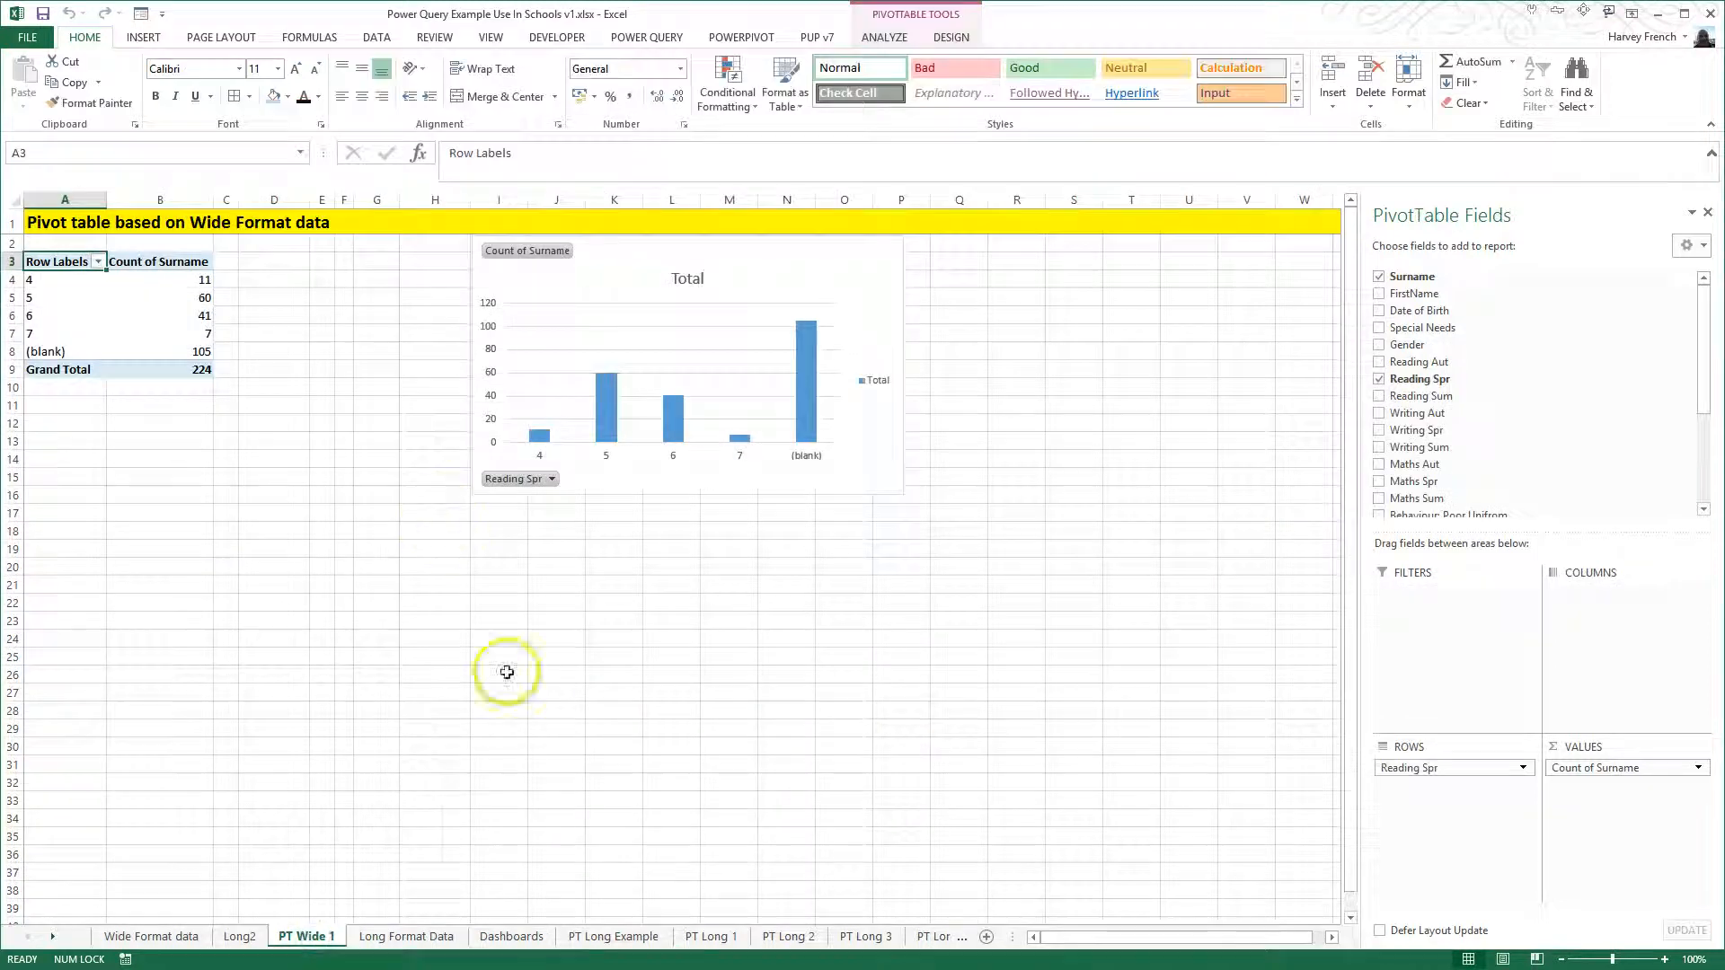
{"action": "left_click", "coordinate": [109, 302]}
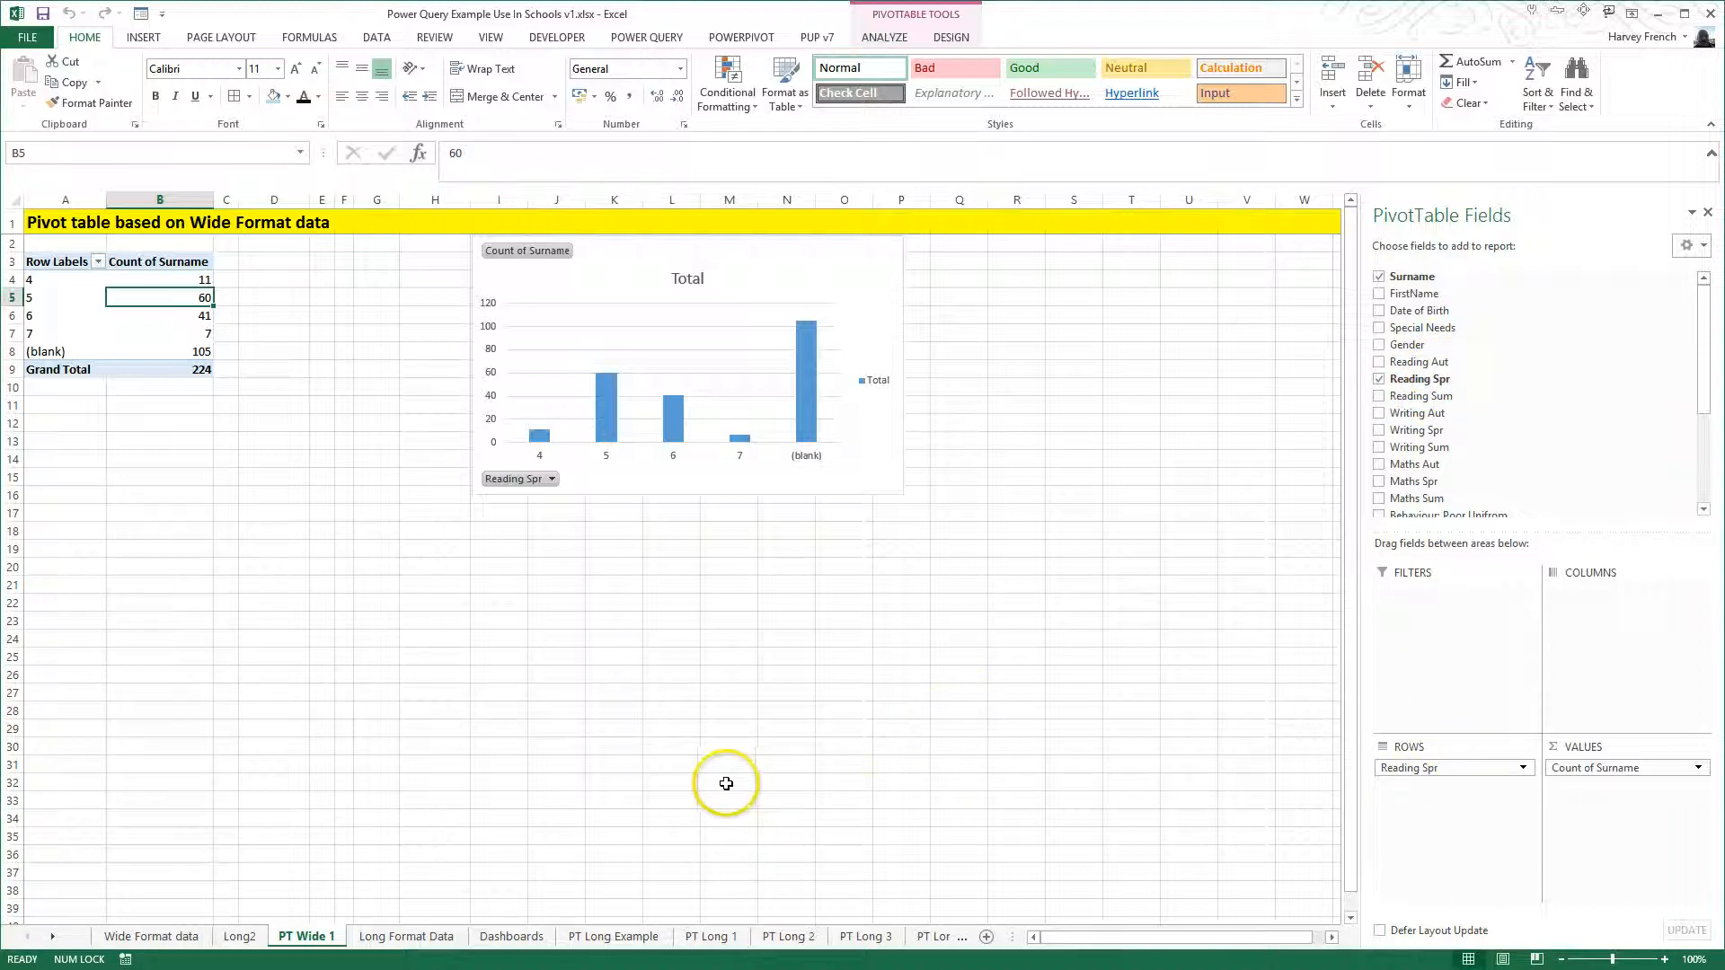
- Filter the pivot table on the PT Long Example sheet to show only the Maths subject
{"action": "left_click", "coordinate": [589, 939]}
{"action": "left_click", "coordinate": [239, 448]}
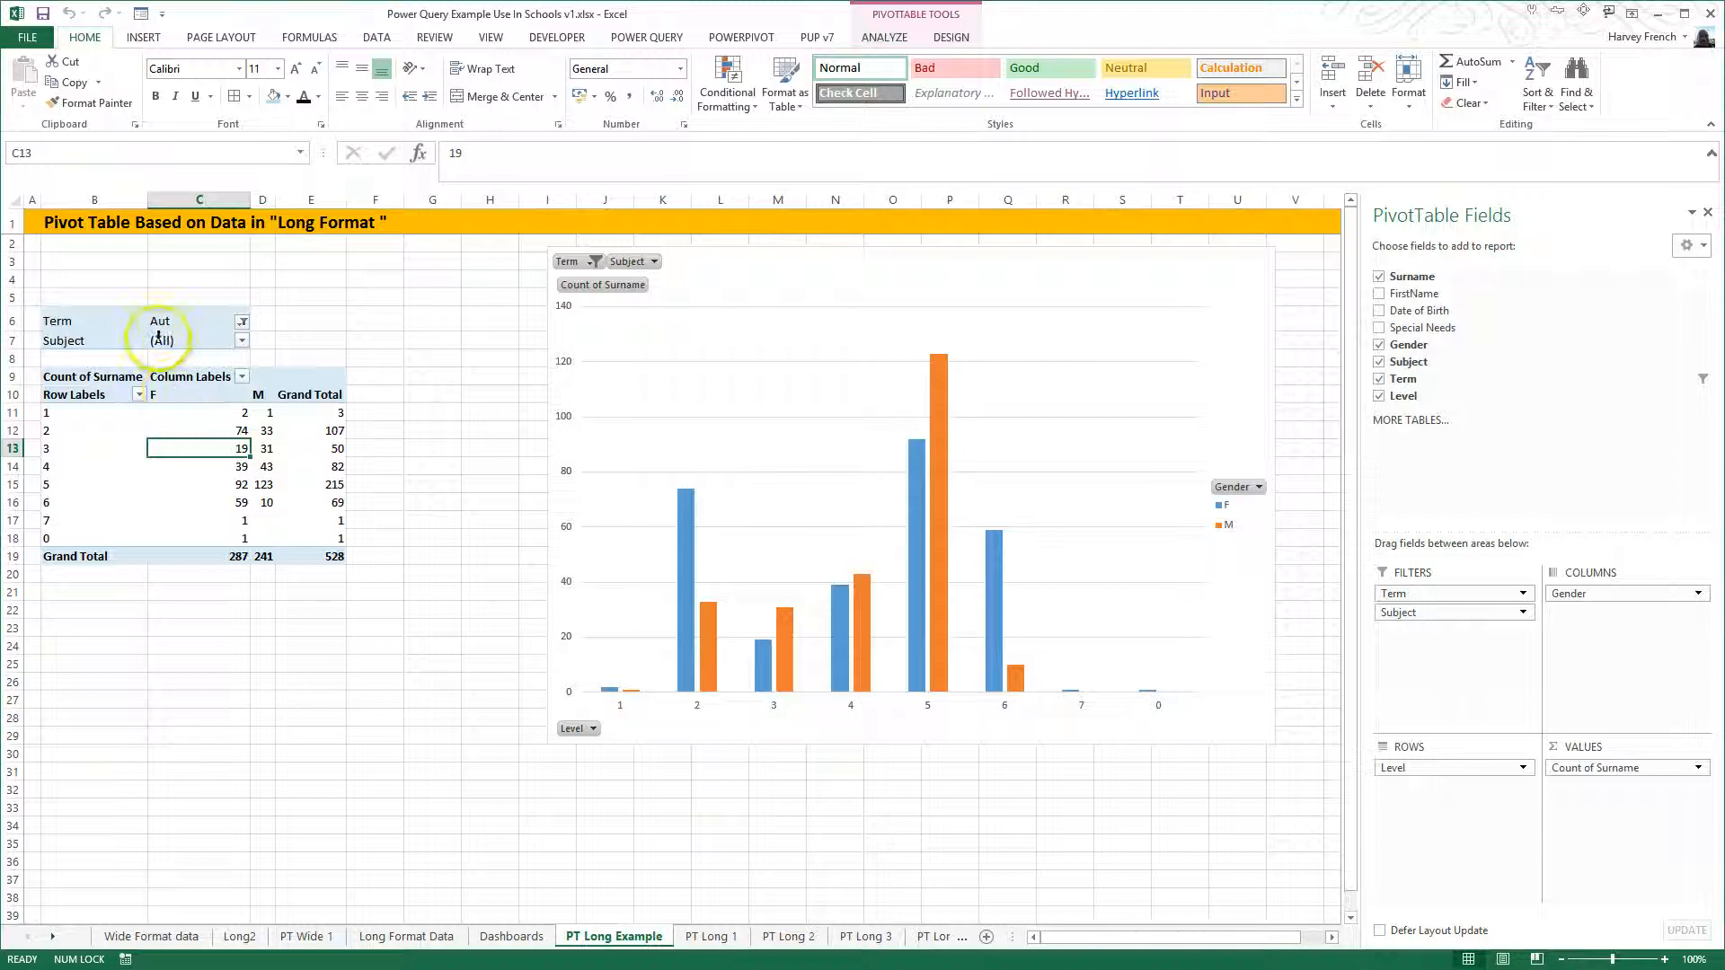
{"action": "left_click", "coordinate": [242, 341]}
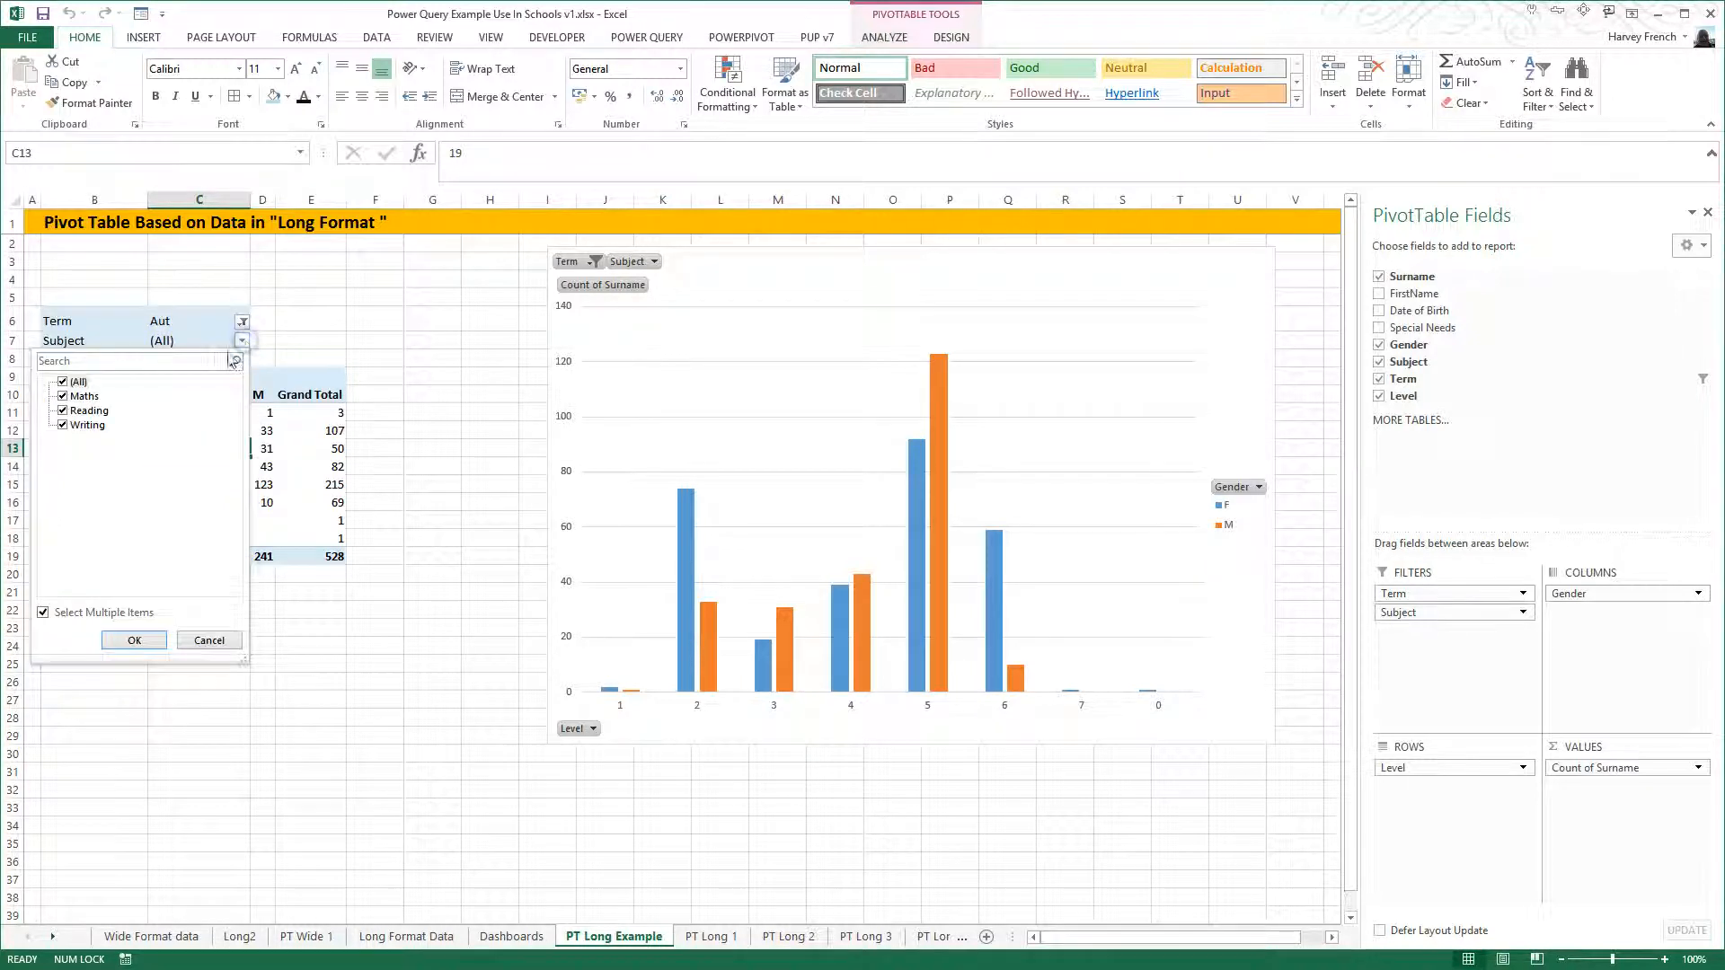
{"action": "left_click", "coordinate": [63, 381]}
{"action": "left_click", "coordinate": [63, 396]}
{"action": "left_click", "coordinate": [134, 640]}
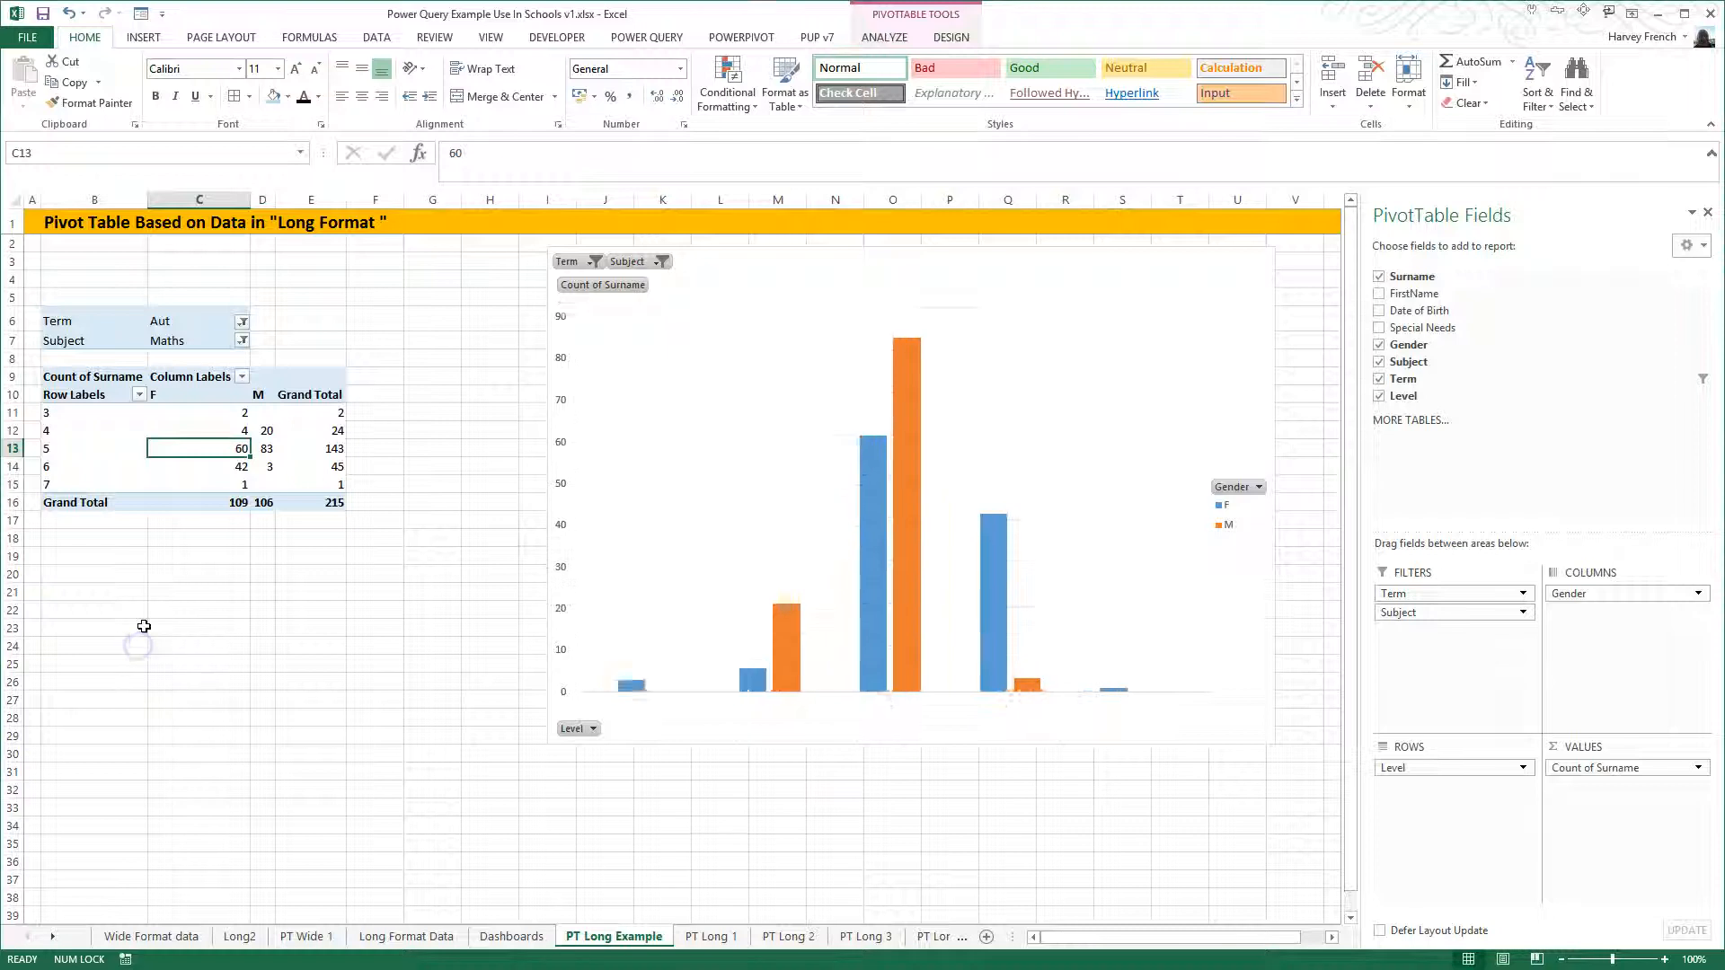
- Keep the pivot table's Term filter on Aut and replace Gender with Special Needs as its column field
{"action": "left_click", "coordinate": [243, 320]}
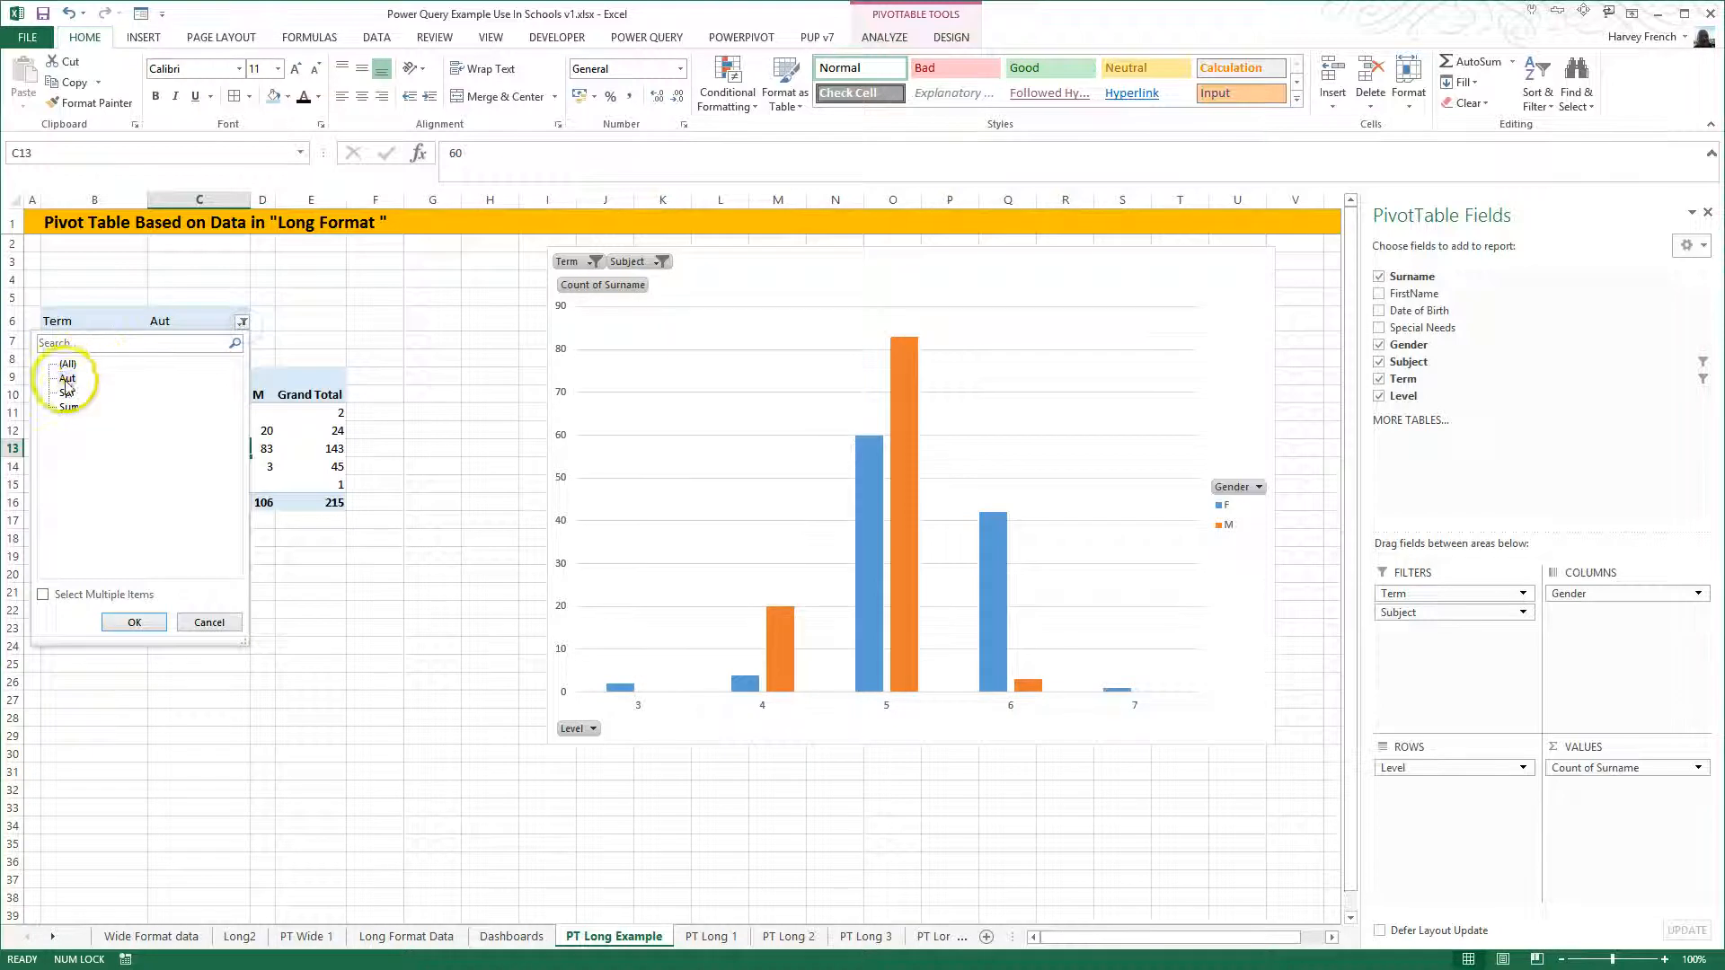
{"action": "left_click", "coordinate": [134, 622]}
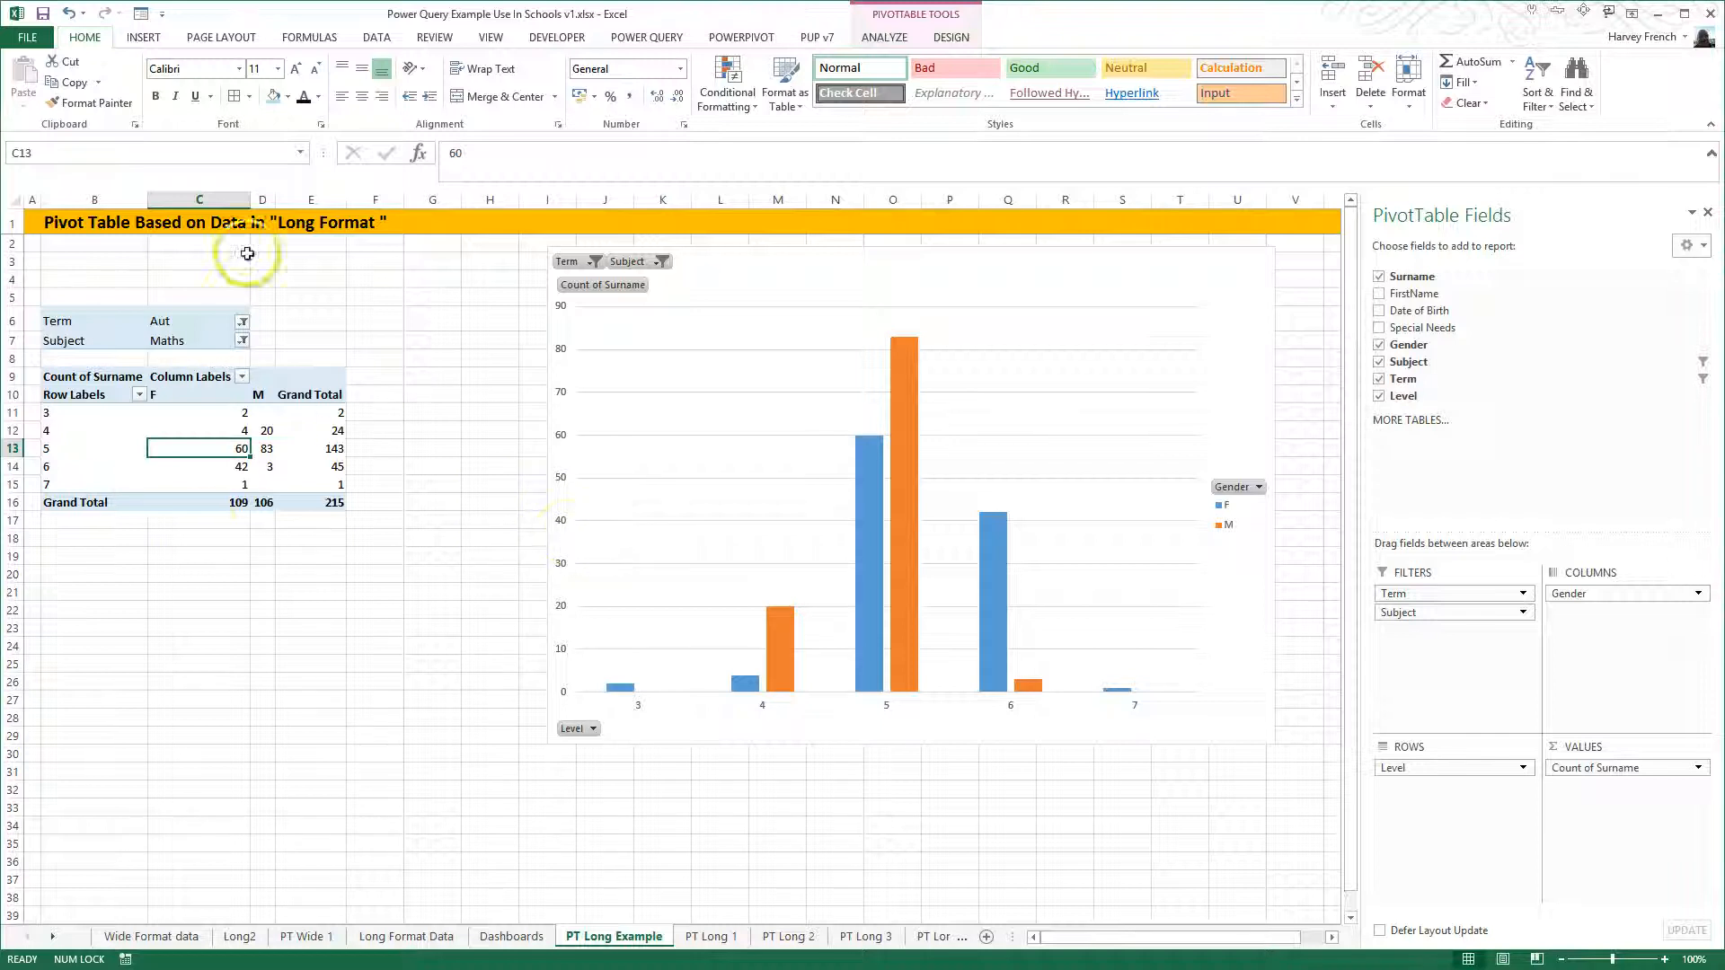
{"action": "mouse_move", "coordinate": [1005, 551]}
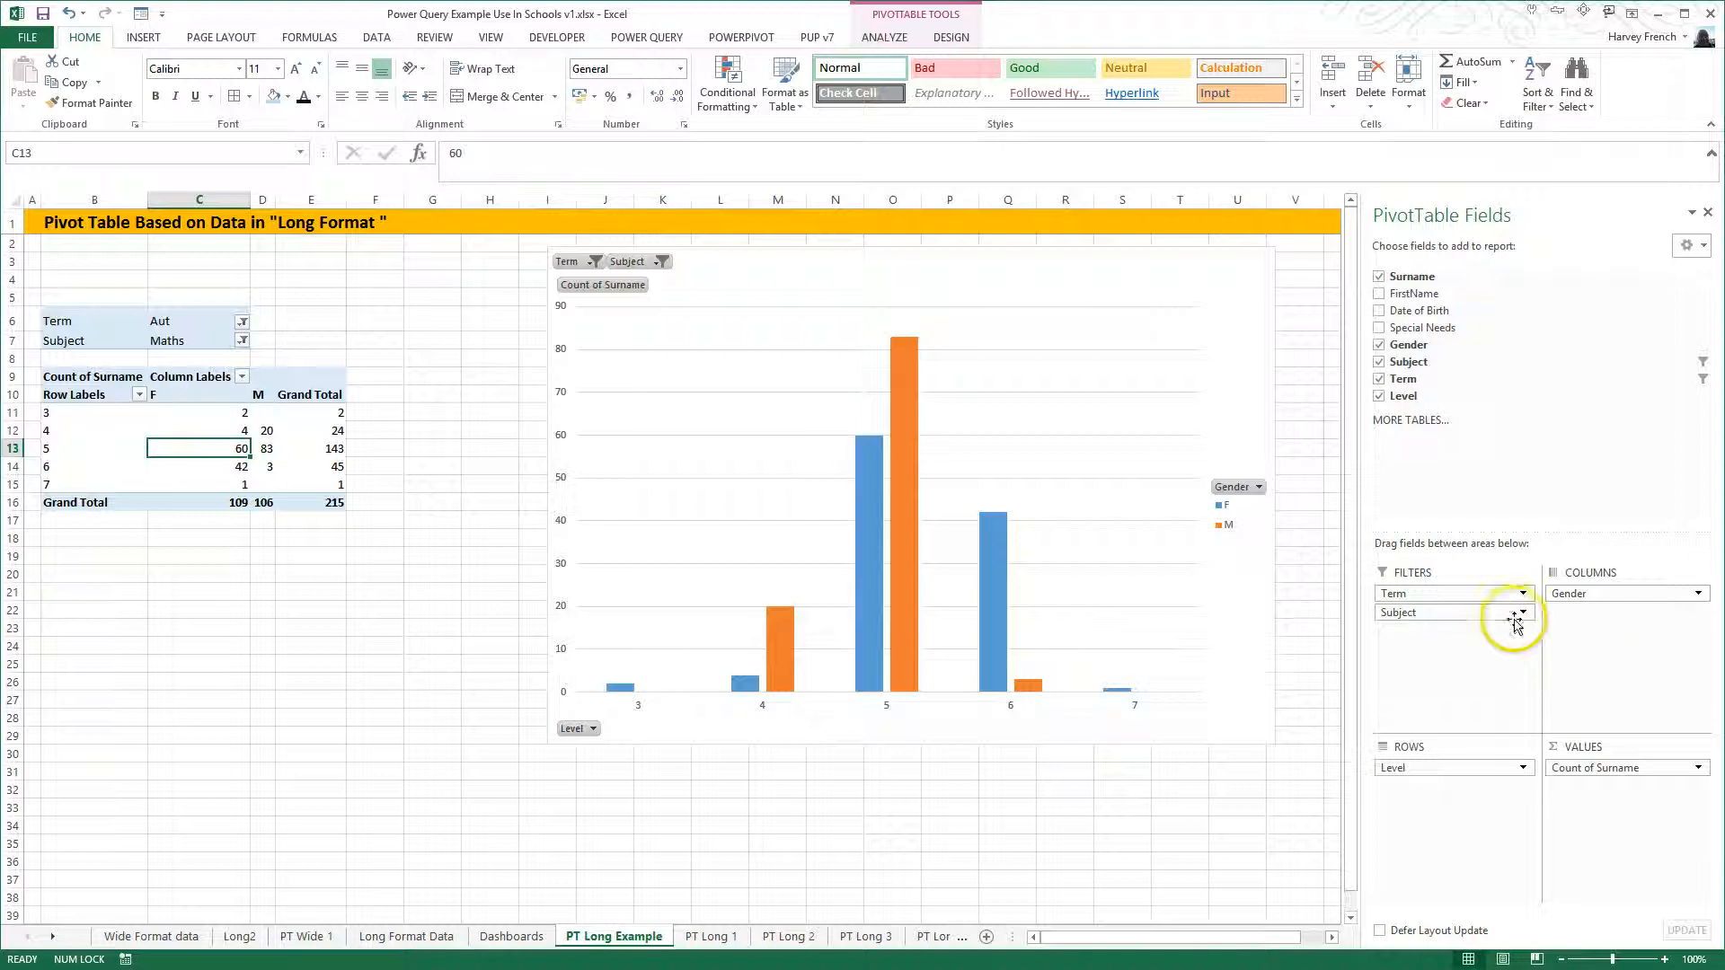
{"action": "left_click_drag", "start_coordinate": [1586, 604], "coordinate": [1222, 784]}
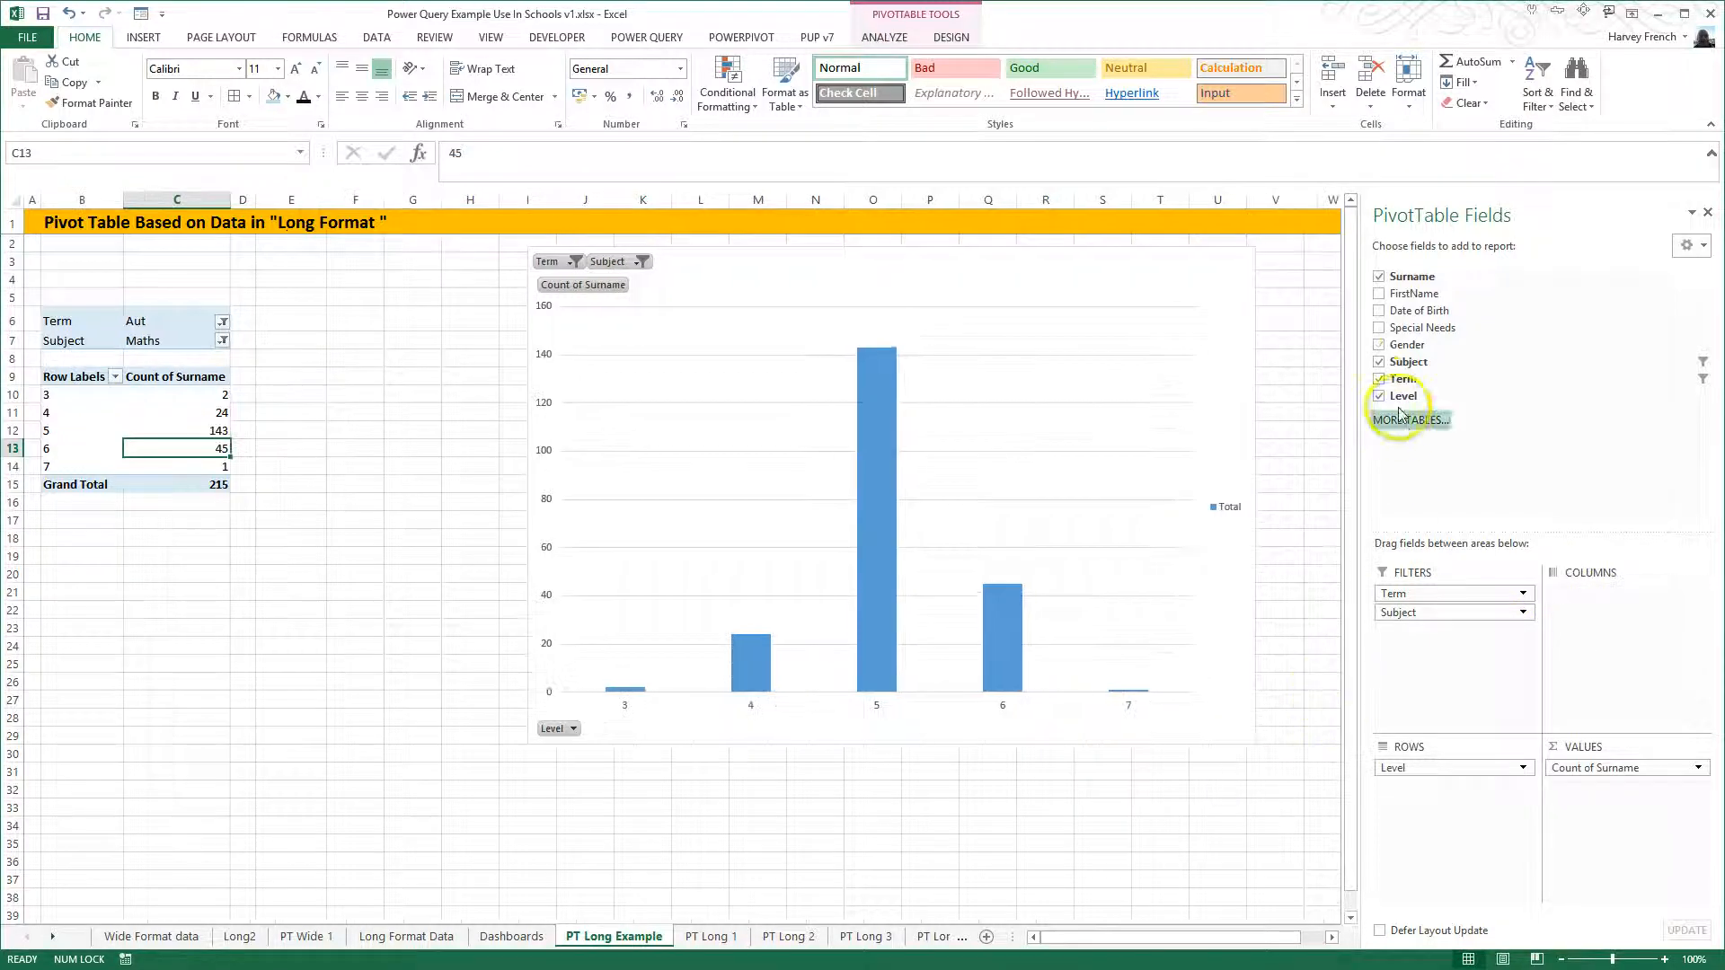
{"action": "left_click_drag", "start_coordinate": [1413, 339], "coordinate": [1618, 595]}
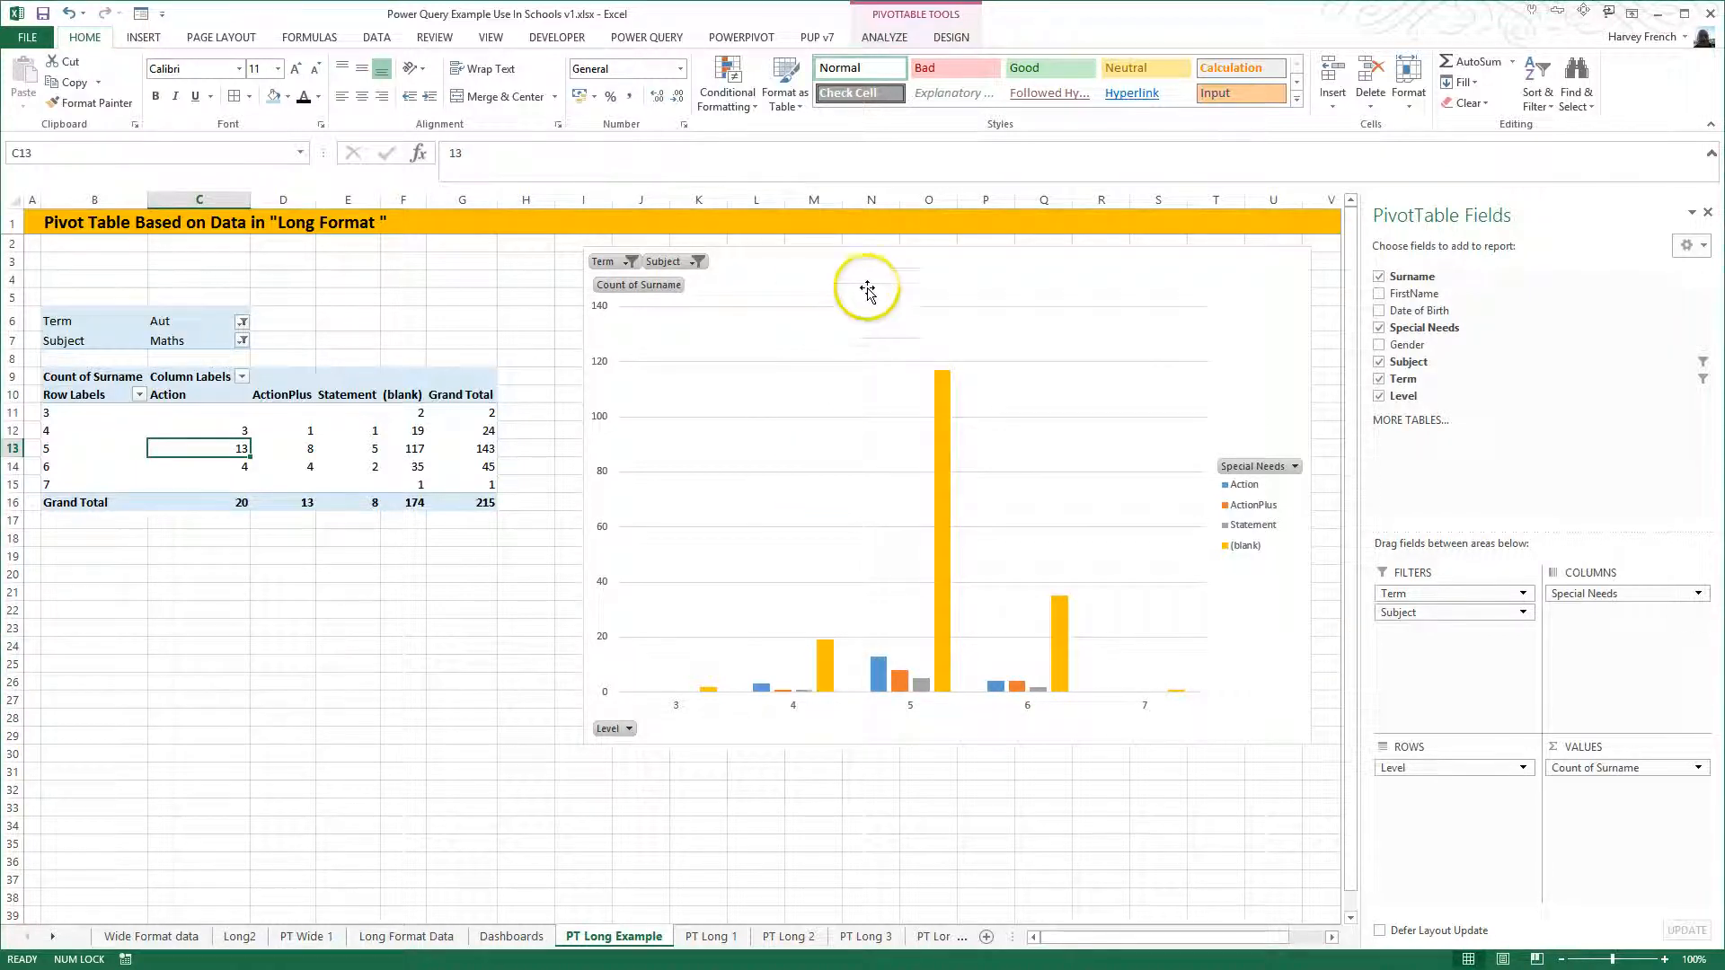
- Copy the Special Needs pivot chart from PT Long Example to cell A38 of the Dashboards sheet, below the existing charts
{"action": "left_click", "coordinate": [882, 255]}
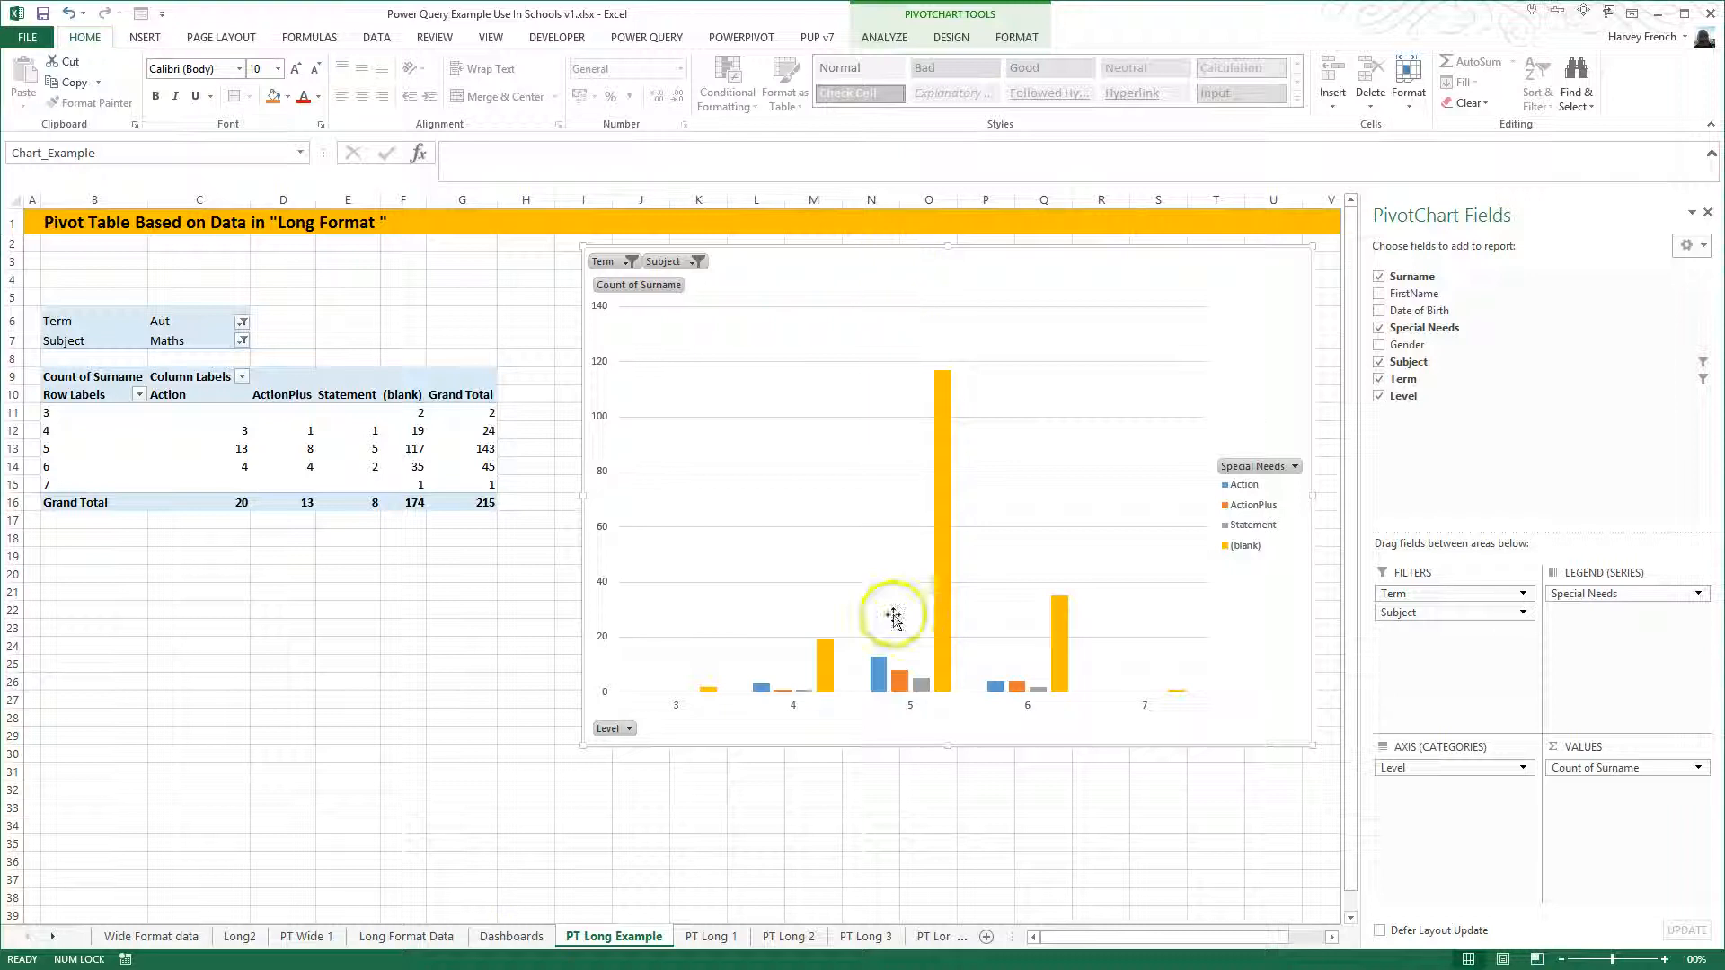
{"action": "left_click", "coordinate": [512, 937]}
{"action": "scroll", "coordinate": [515, 832], "scroll_direction": "down", "scroll_amount": 3}
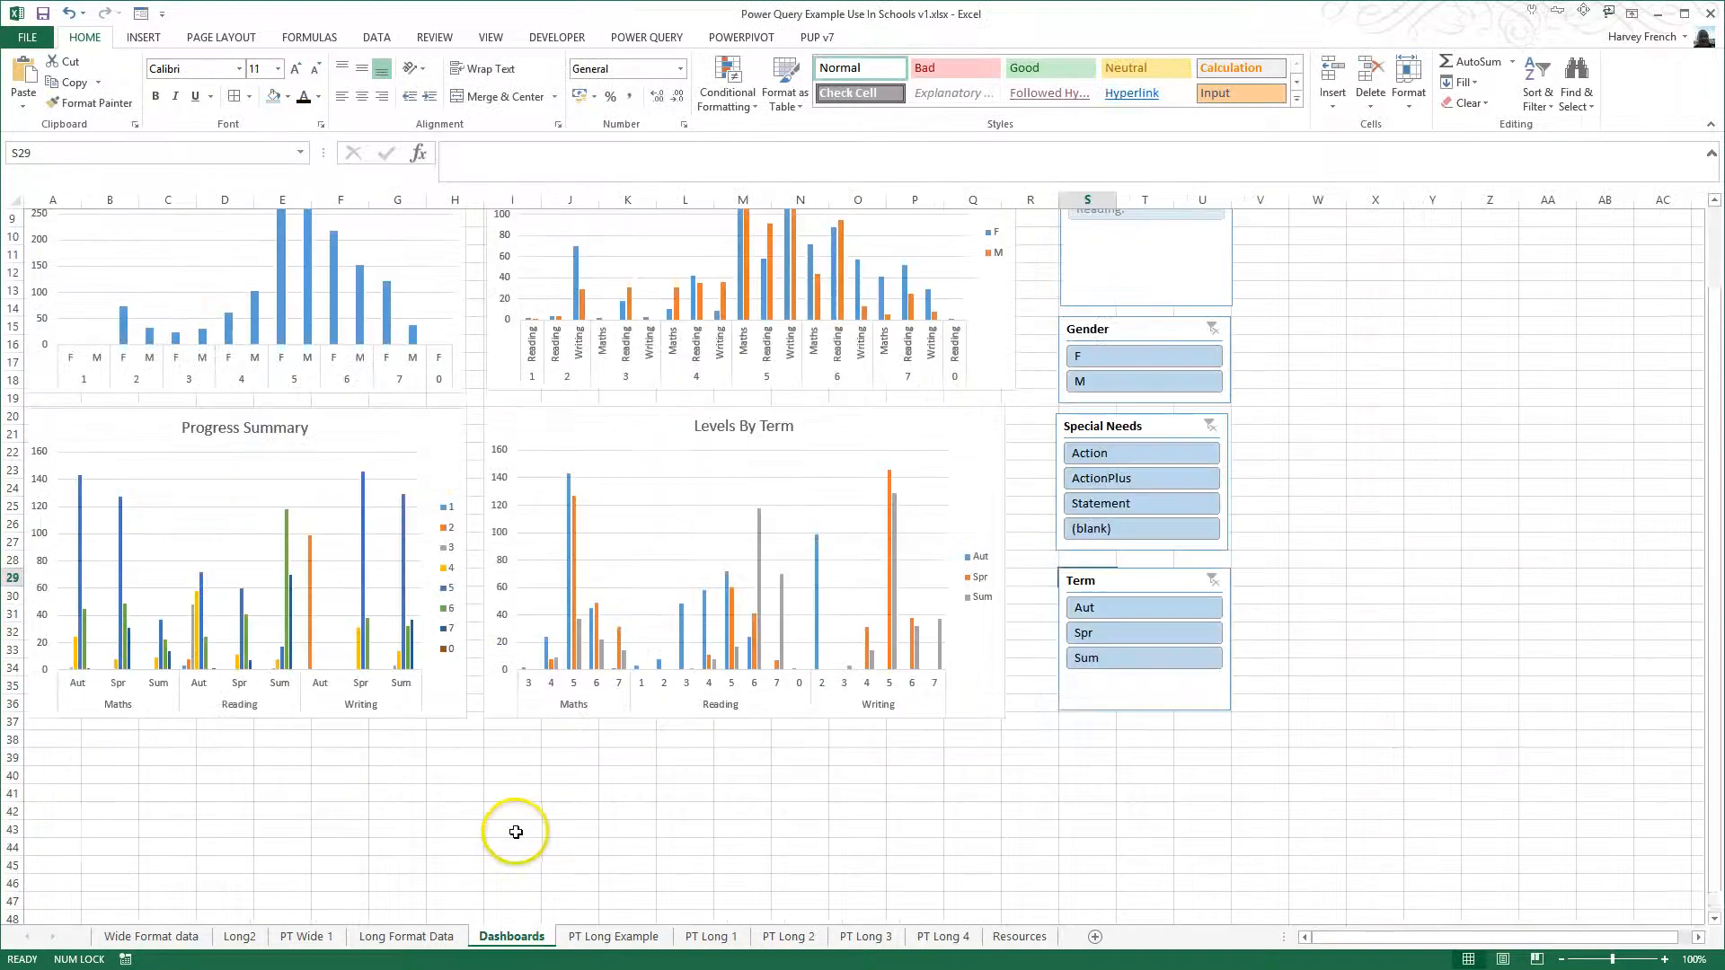
{"action": "left_click", "coordinate": [54, 742]}
{"action": "key", "text": "ctrl+v"}
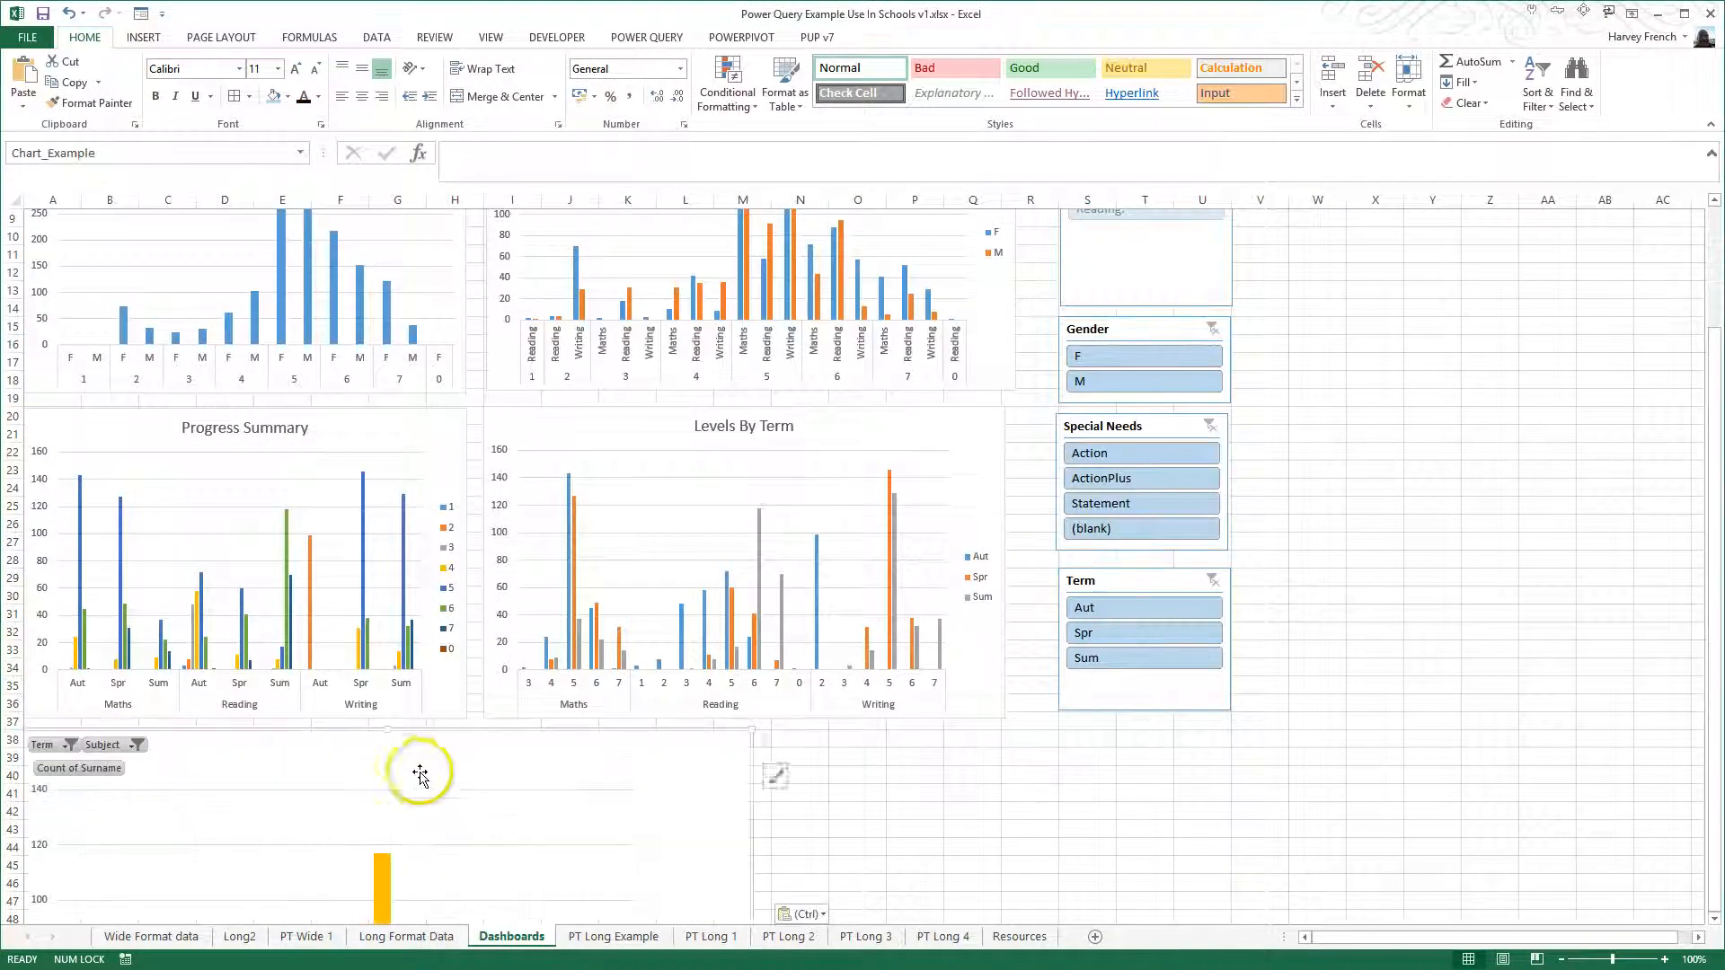
- Shrink the pasted chart to about the width of the Progress Summary chart and hide all its field buttons
{"action": "scroll", "coordinate": [419, 775], "scroll_direction": "down", "scroll_amount": 8}
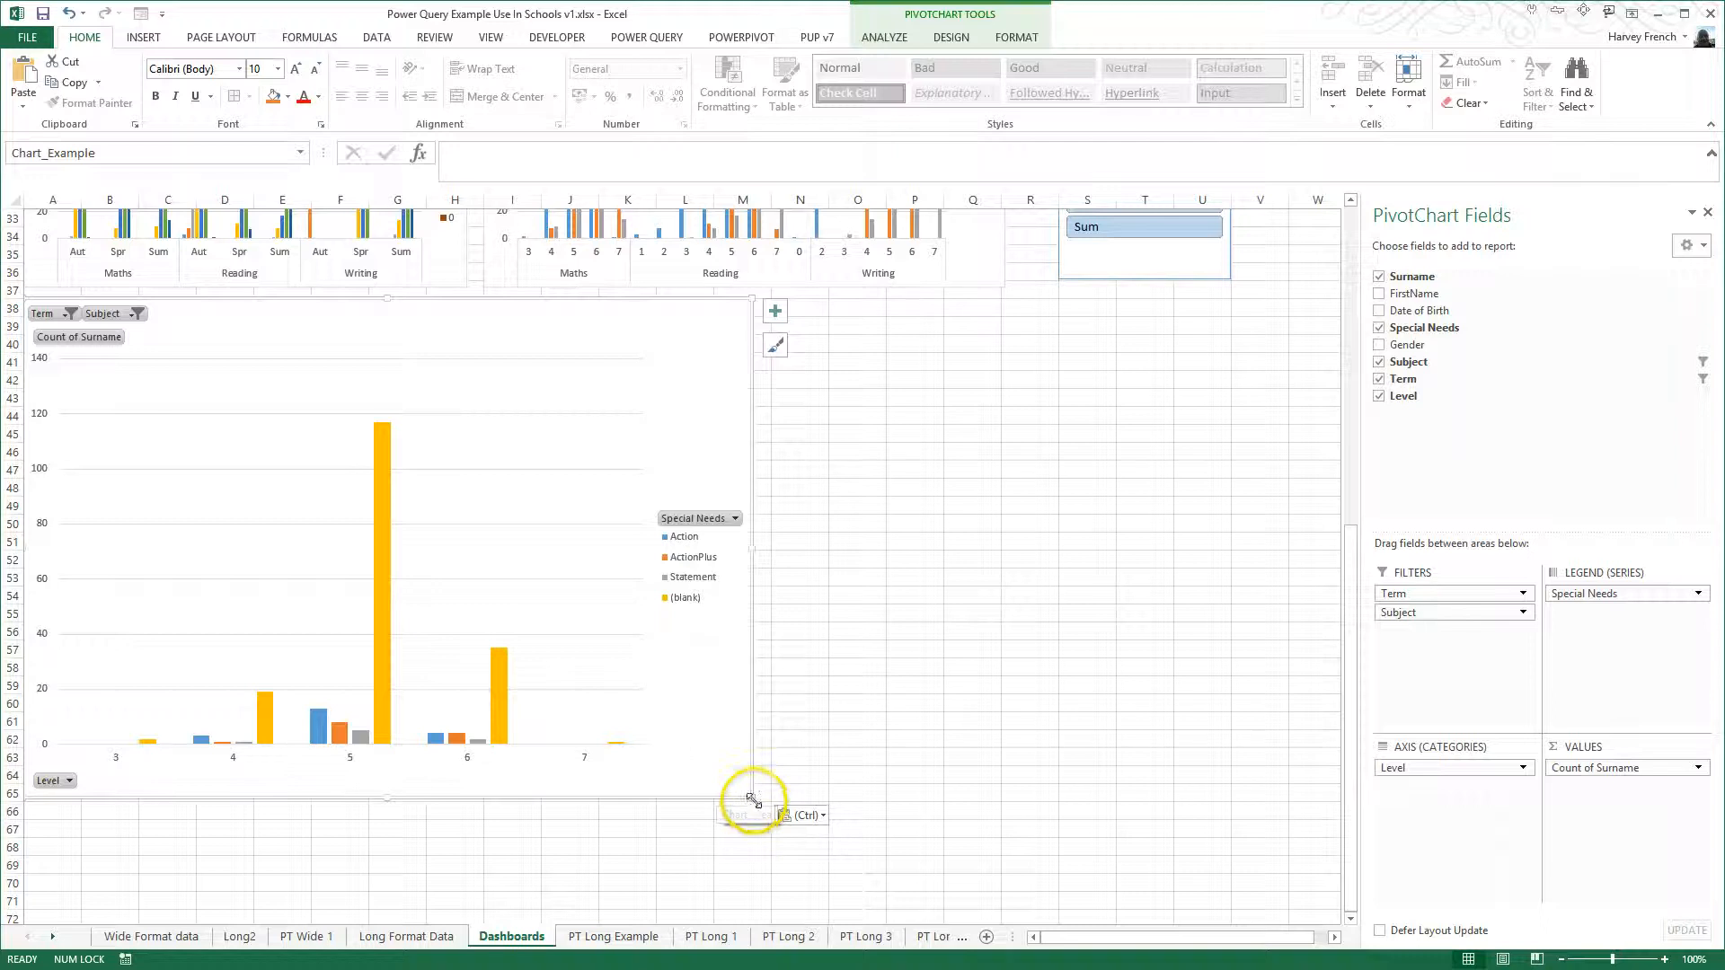
{"action": "left_click_drag", "start_coordinate": [742, 788], "coordinate": [467, 597]}
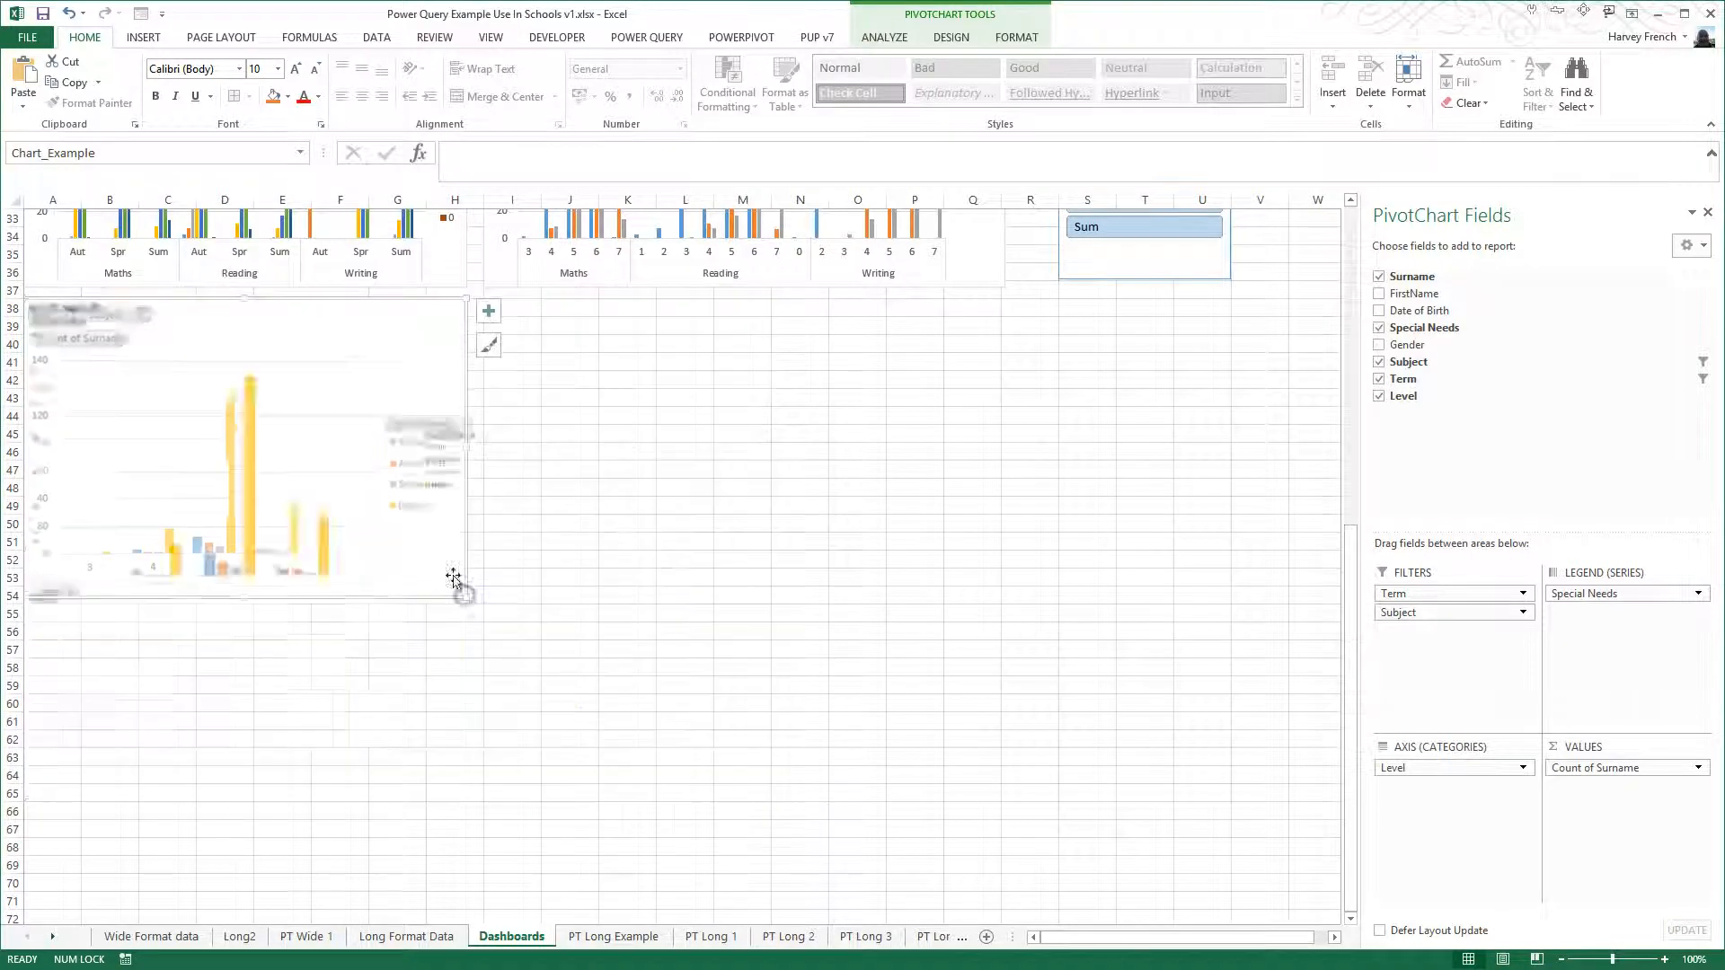
{"action": "right_click", "coordinate": [112, 314]}
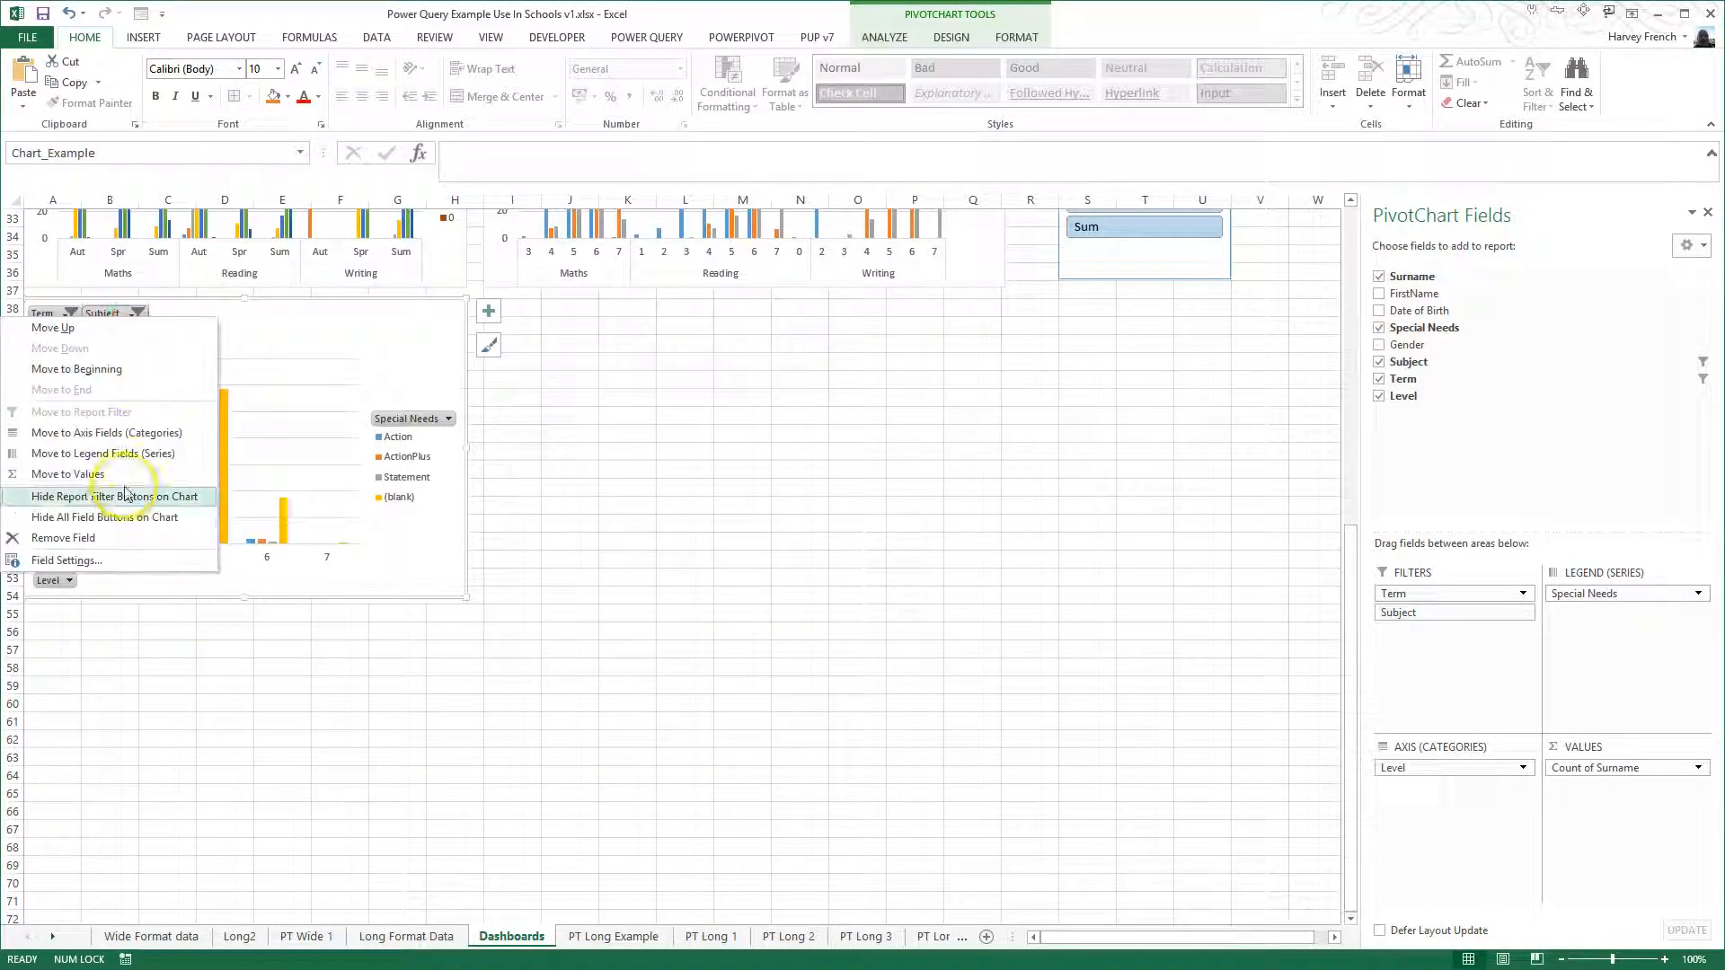
{"action": "left_click", "coordinate": [125, 518]}
{"action": "left_click", "coordinate": [611, 508]}
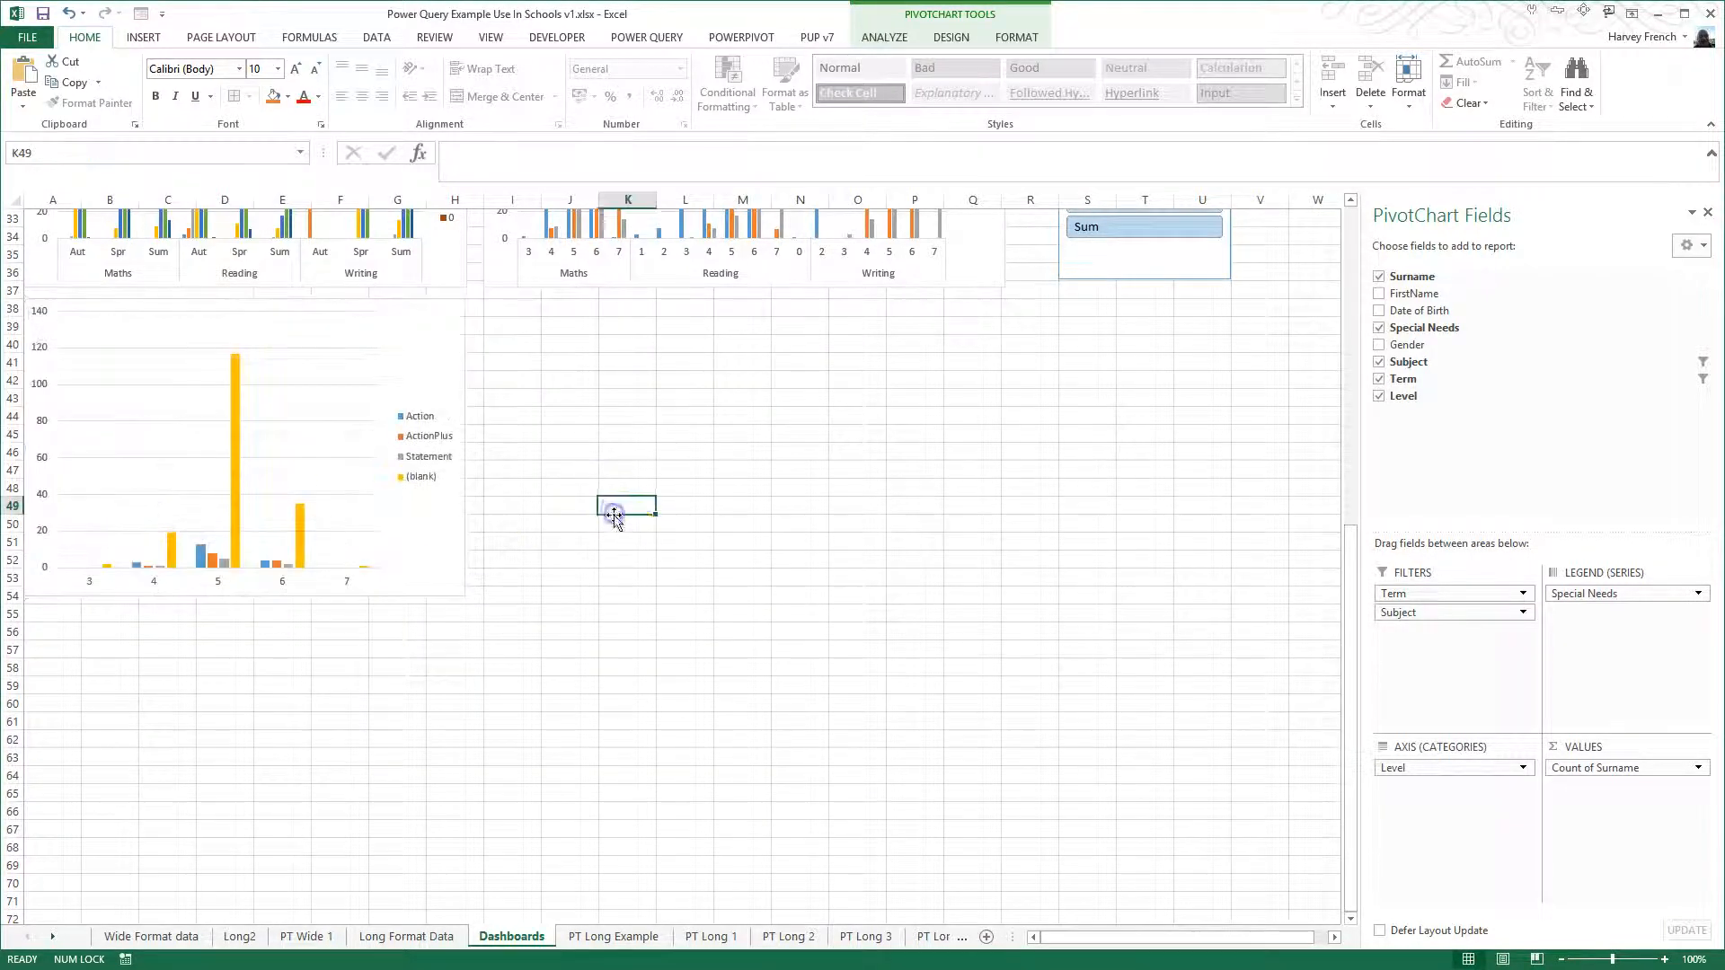
- Examine the new Special Needs chart alongside the other charts and slicers on the Dashboards sheet
{"action": "scroll", "coordinate": [643, 554], "scroll_direction": "up", "scroll_amount": 8}
{"action": "scroll", "coordinate": [642, 554], "scroll_direction": "up", "scroll_amount": 3}
{"action": "scroll", "coordinate": [651, 552], "scroll_direction": "down", "scroll_amount": 7}
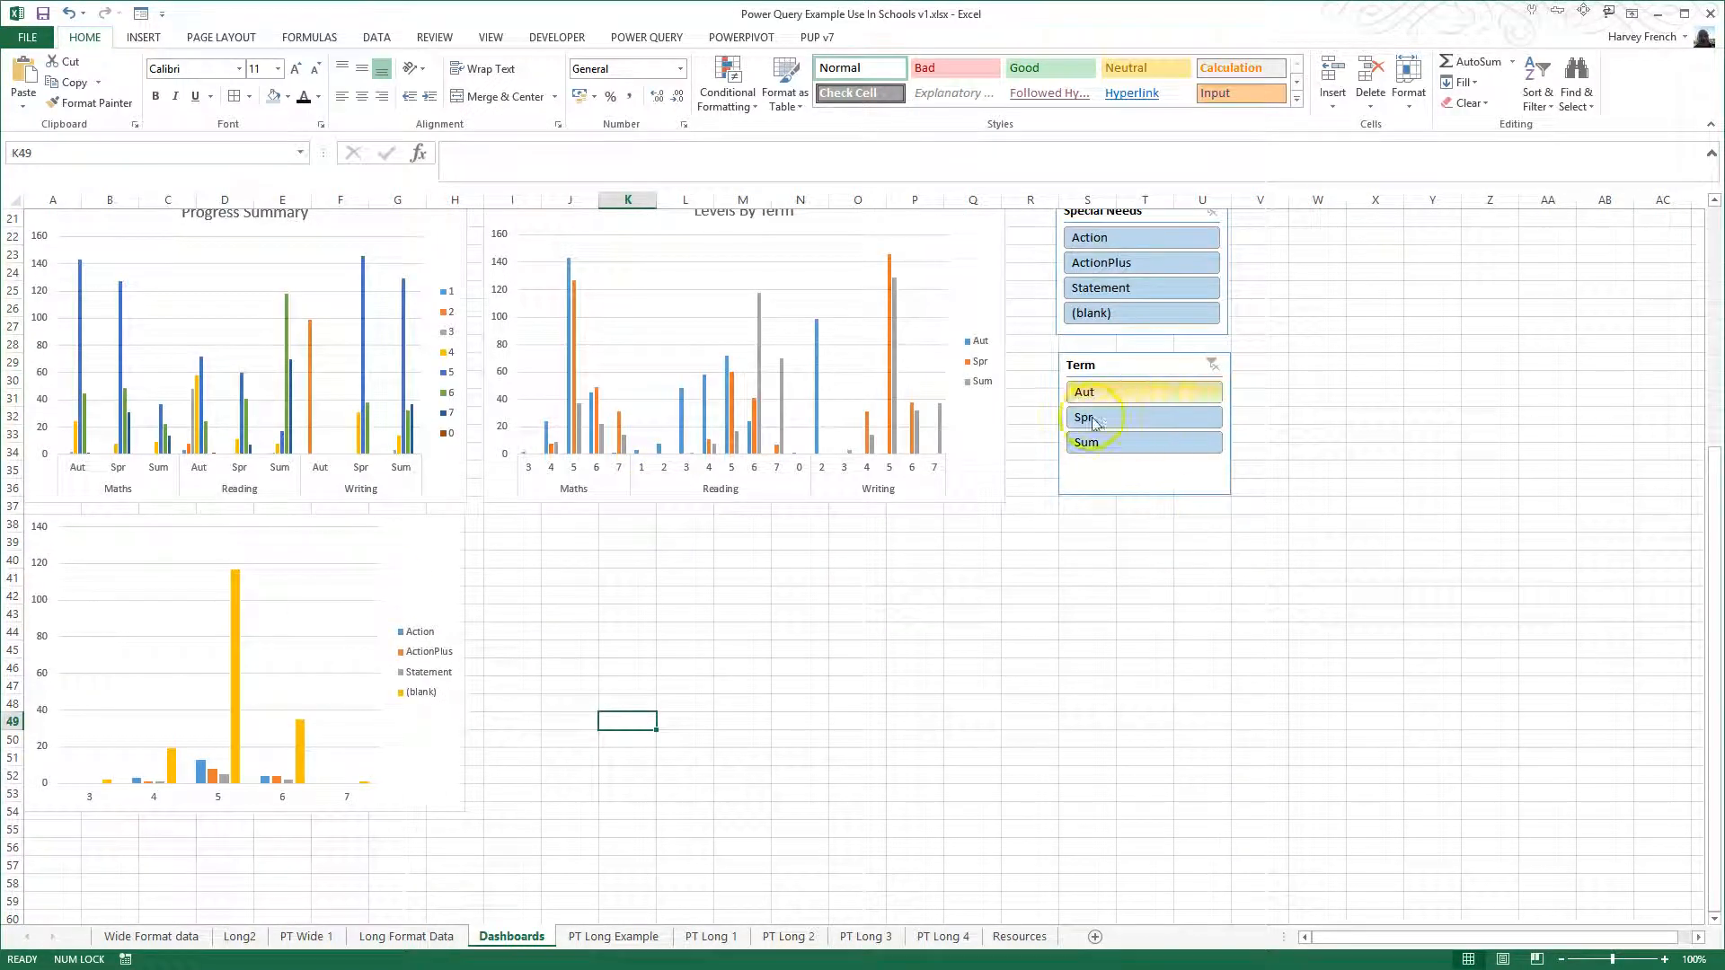
{"action": "scroll", "coordinate": [1222, 463], "scroll_direction": "up", "scroll_amount": 7}
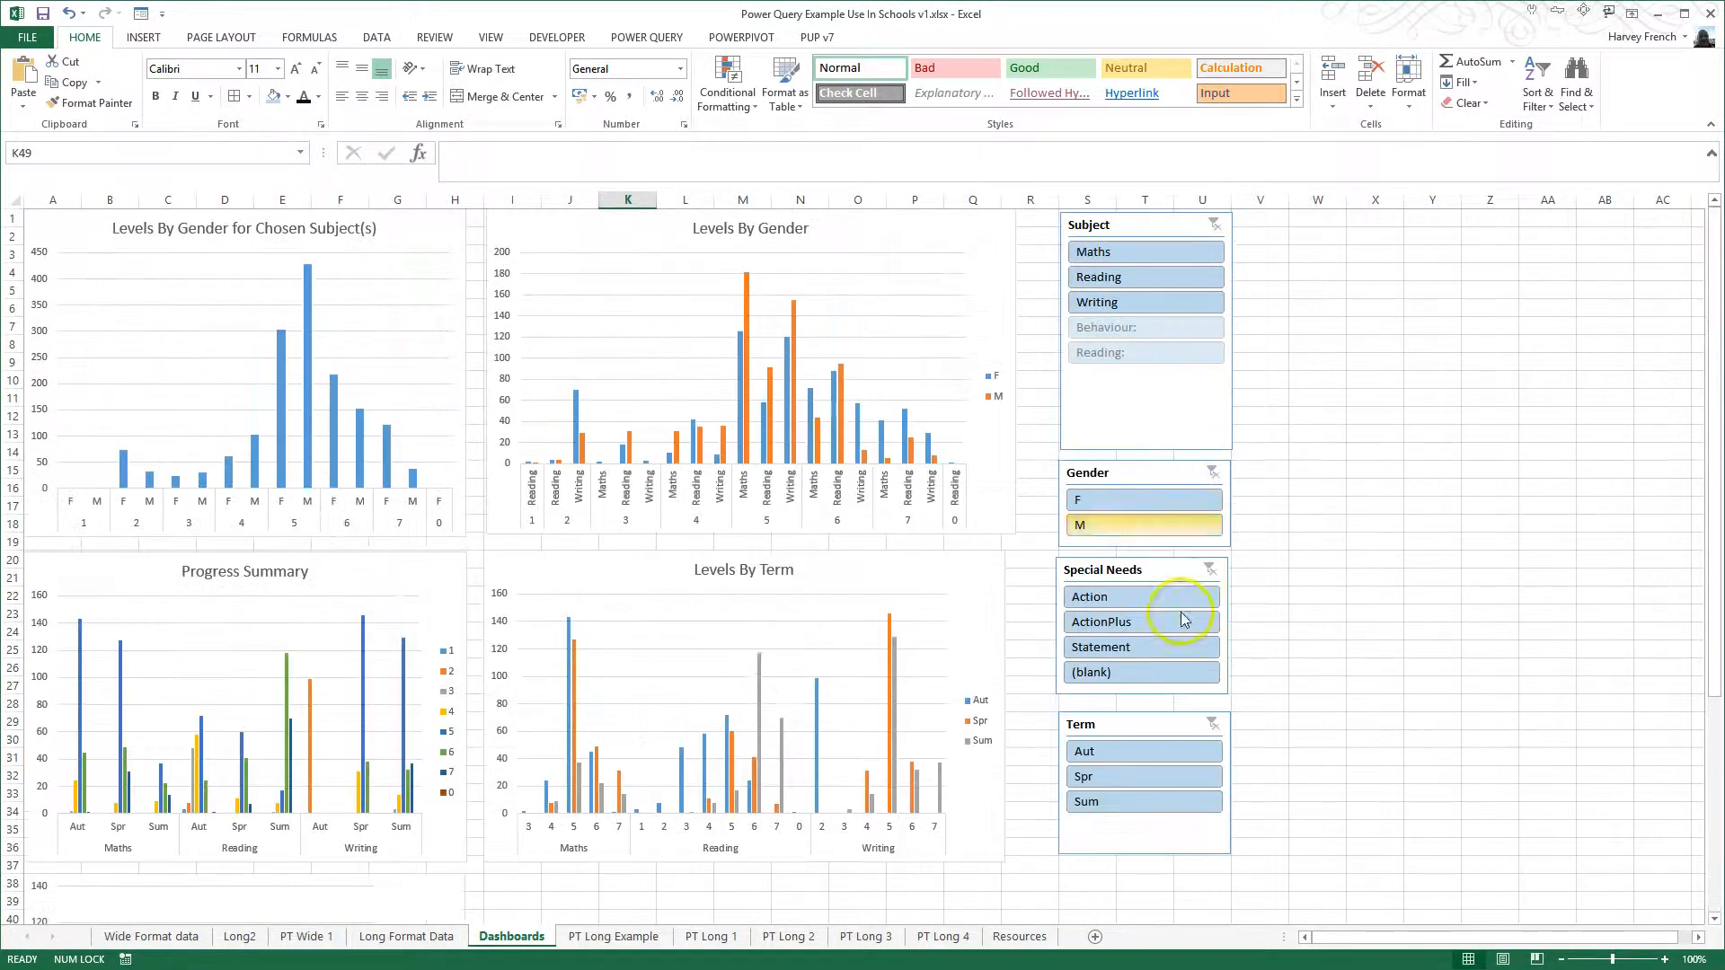
{"action": "scroll", "coordinate": [377, 827], "scroll_direction": "down", "scroll_amount": 4}
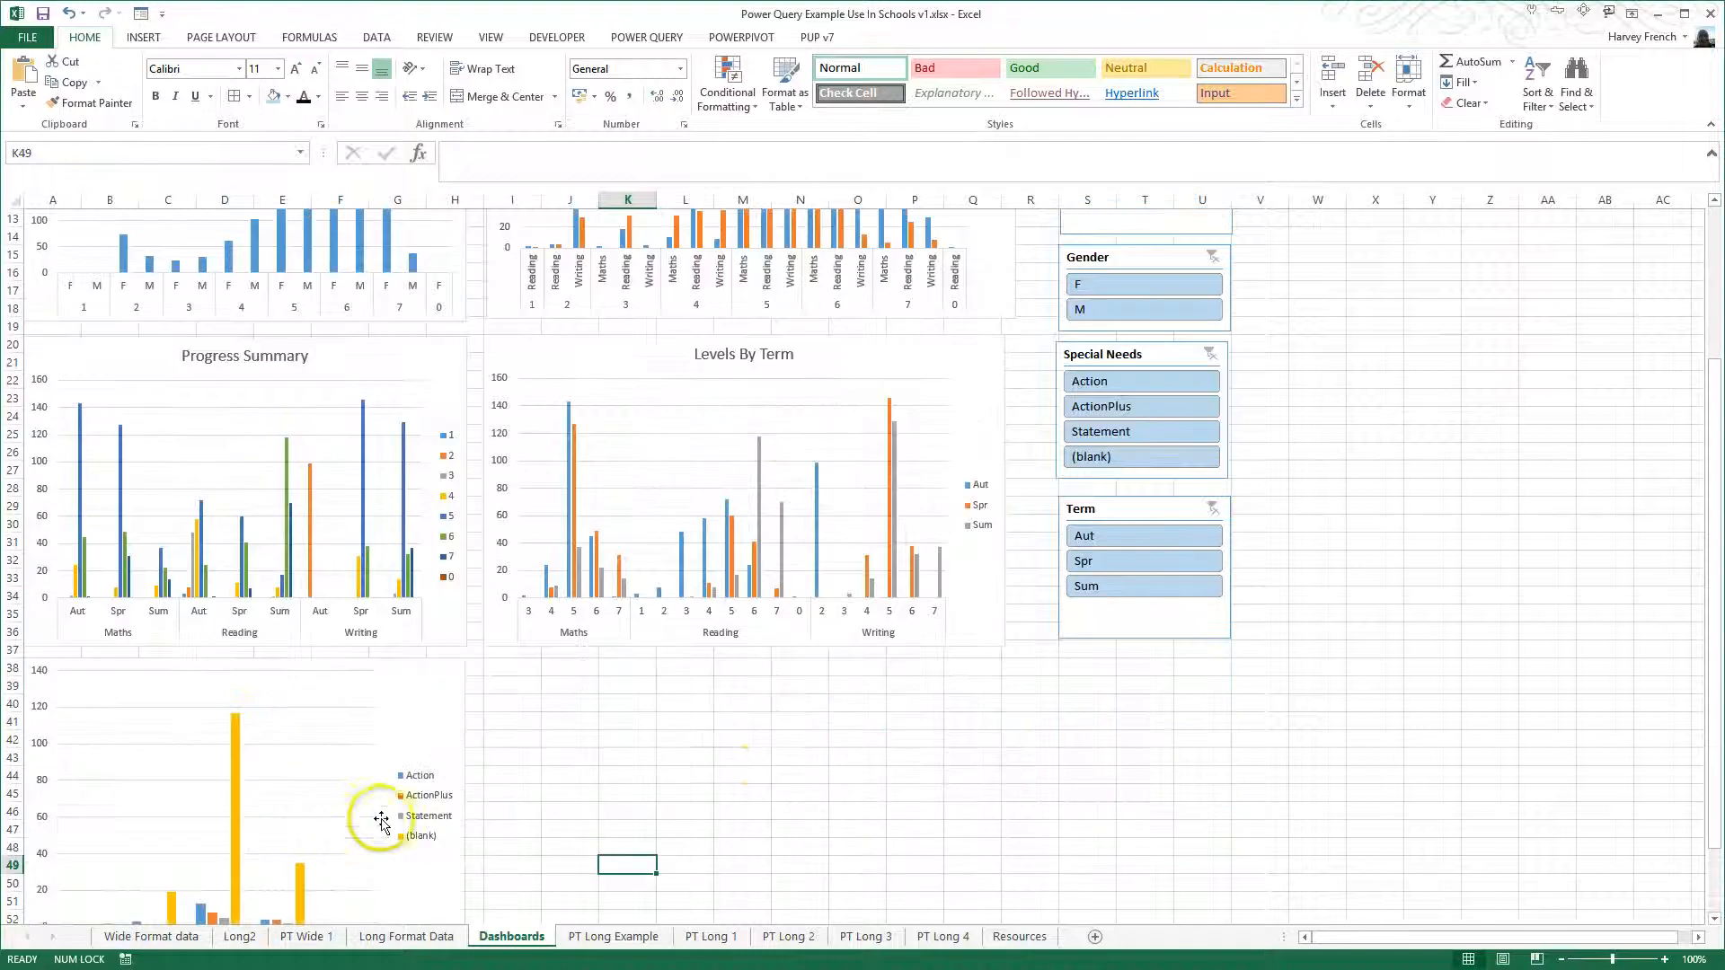
{"action": "scroll", "coordinate": [881, 746], "scroll_direction": "up", "scroll_amount": 3}
{"action": "scroll", "coordinate": [881, 746], "scroll_direction": "up", "scroll_amount": 2}
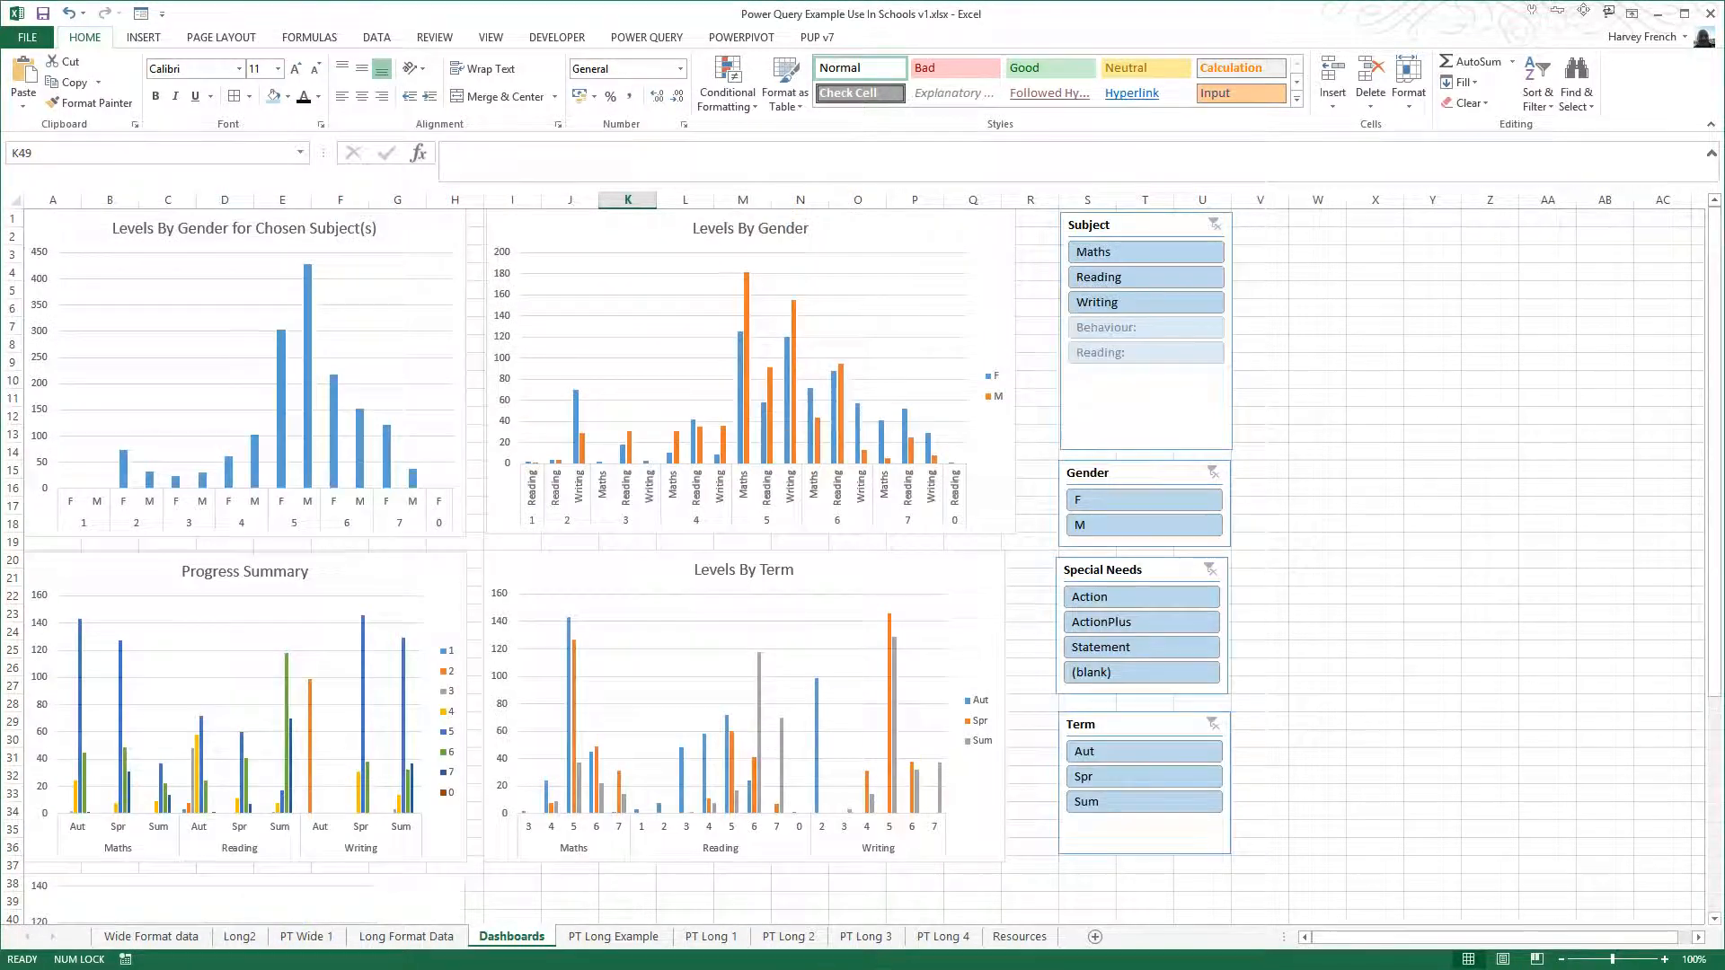
- Look up the name of the pivot table on the PT Long Example sheet
{"action": "left_click", "coordinate": [629, 937]}
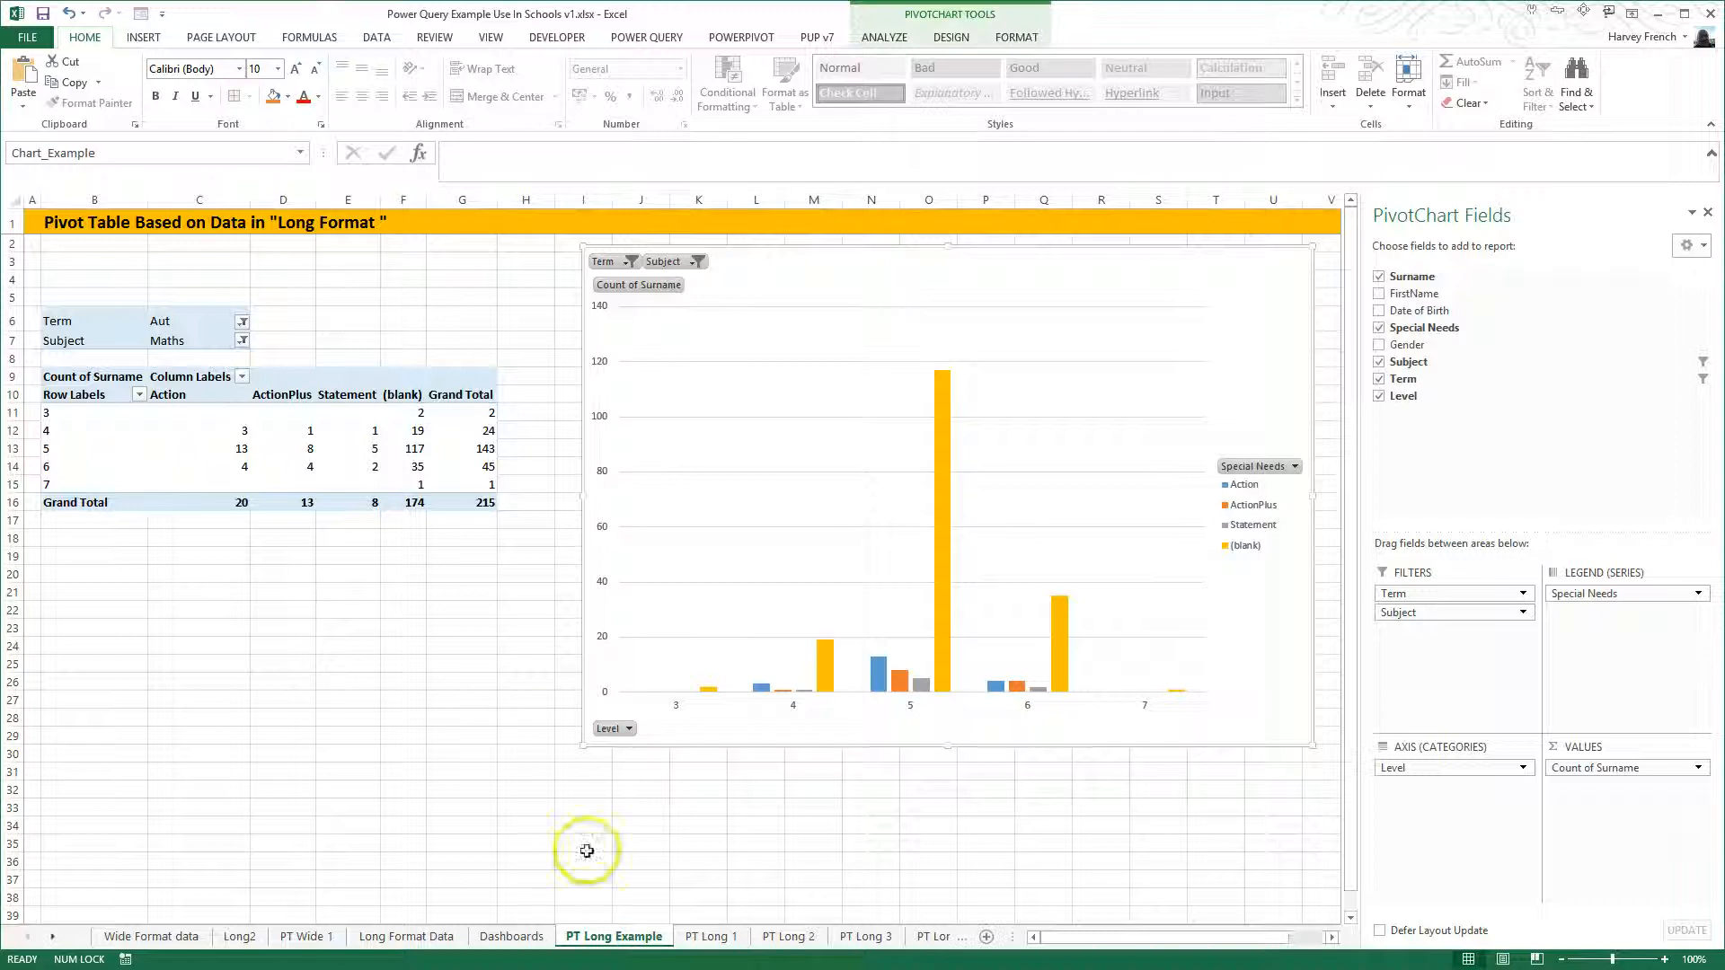
{"action": "left_click", "coordinate": [283, 424]}
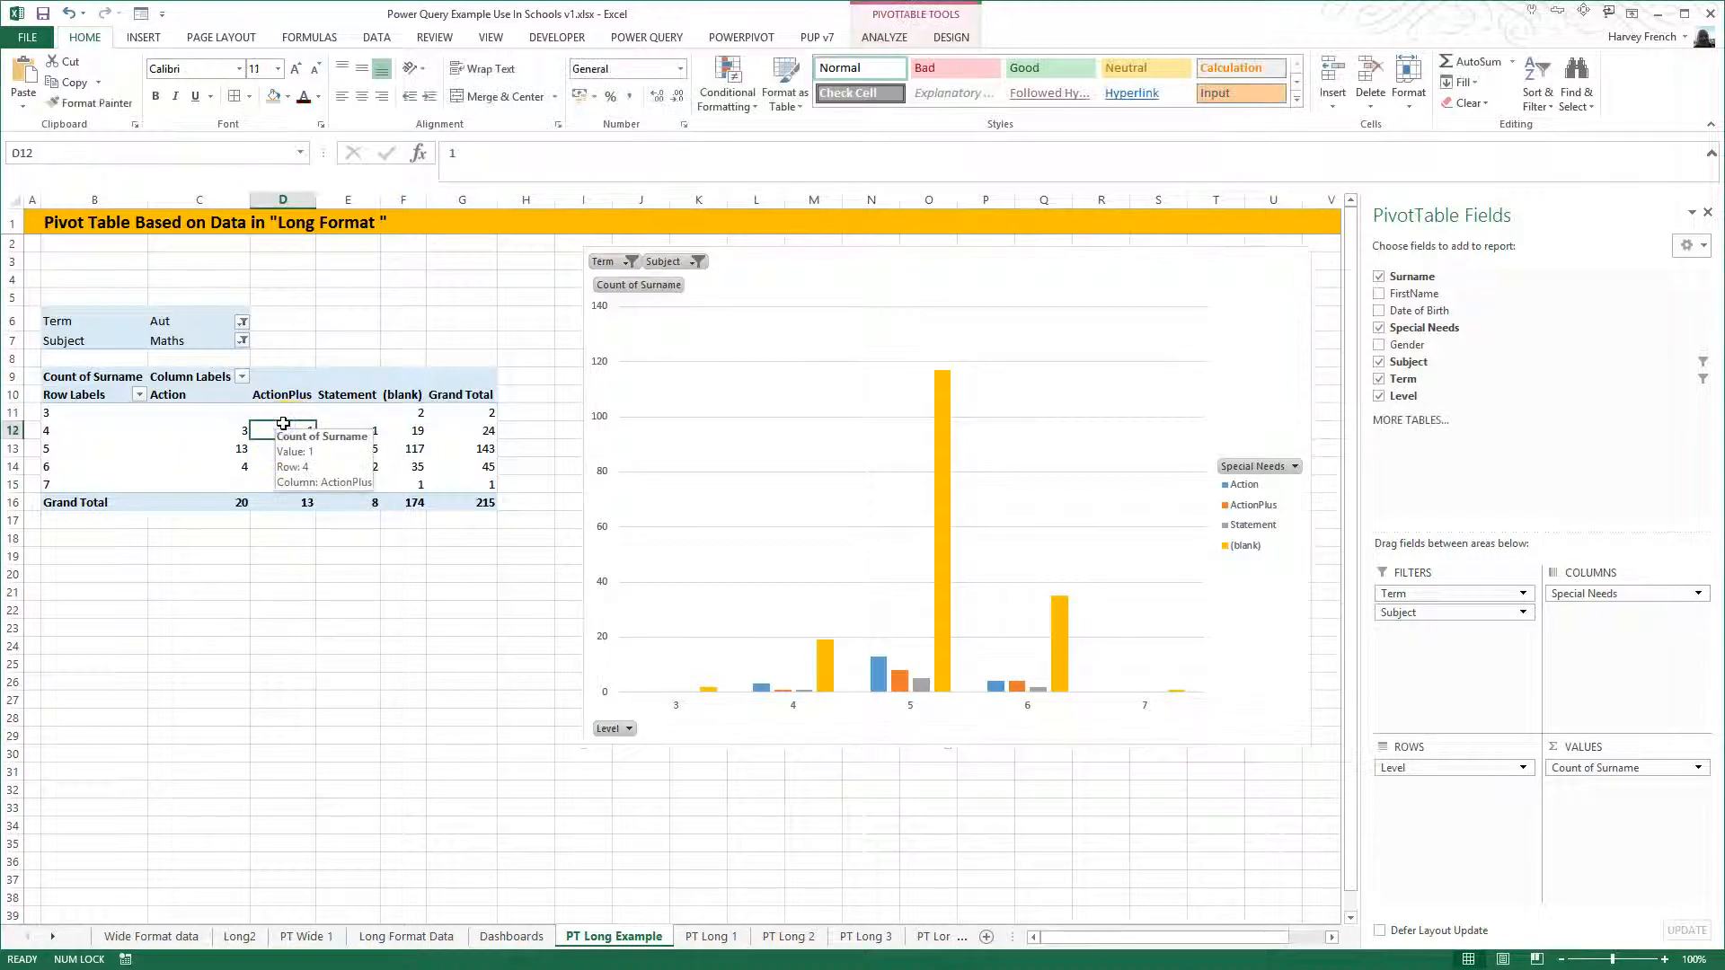
{"action": "left_click", "coordinate": [950, 38]}
{"action": "left_click", "coordinate": [885, 37]}
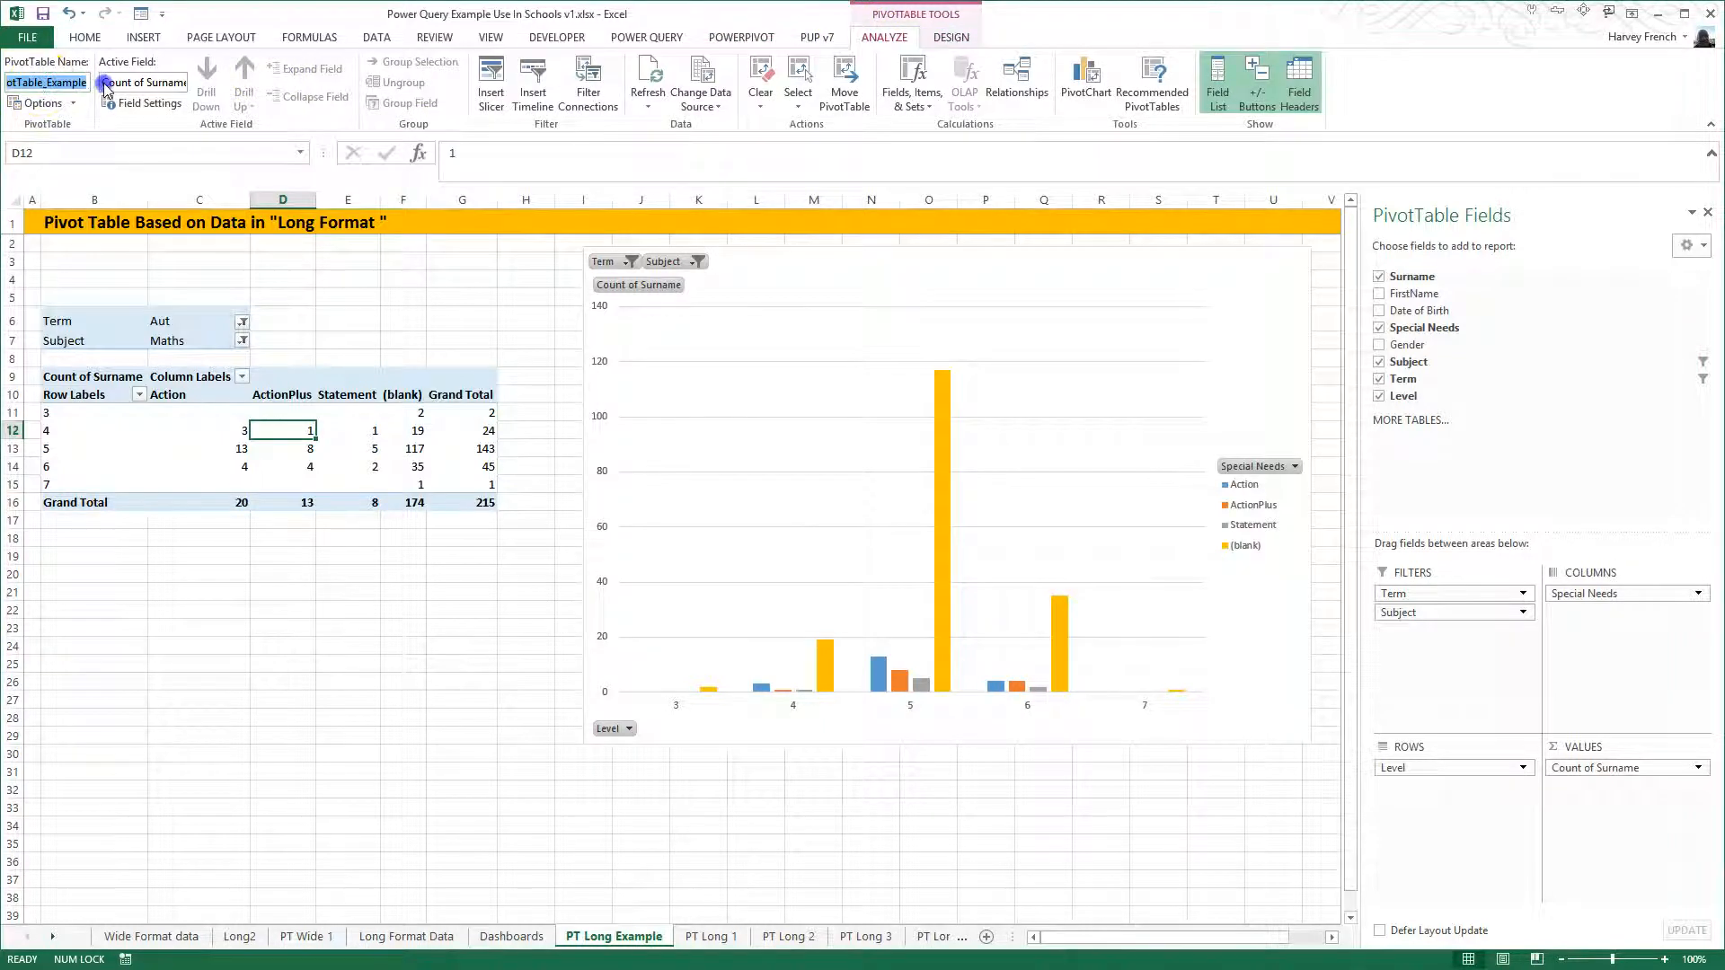
- Connect the Subject slicer on the Dashboards sheet to PivotTable_Example through its report connections
{"action": "left_click", "coordinate": [514, 936]}
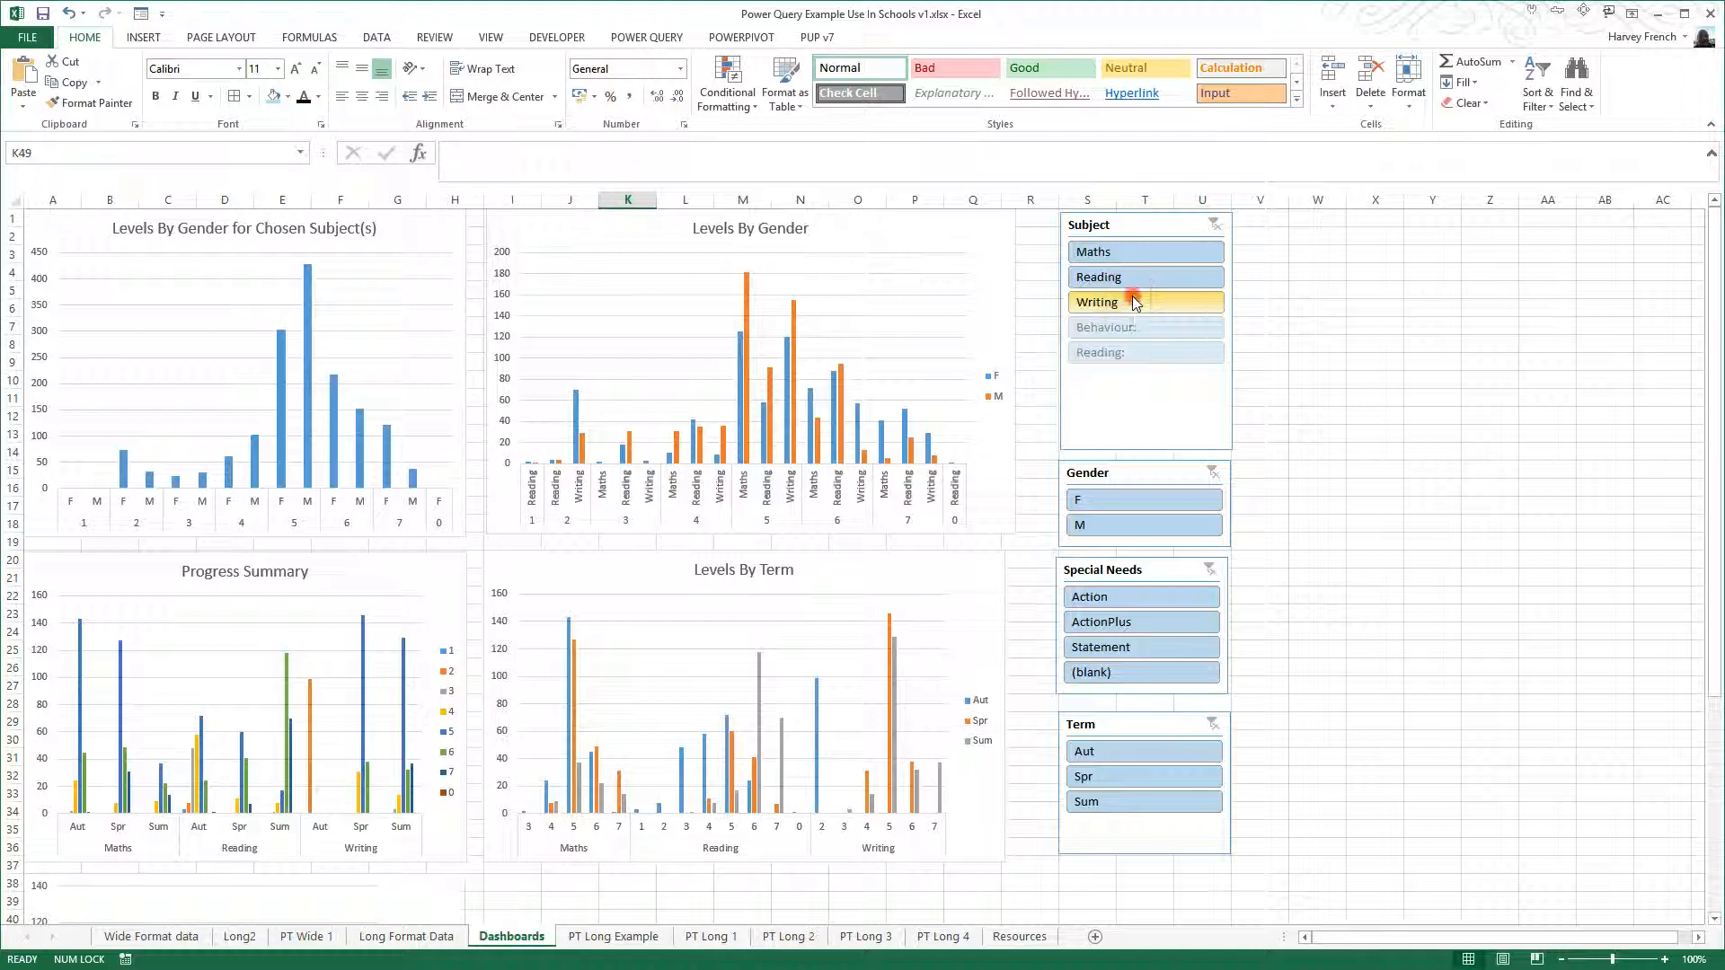
{"action": "right_click", "coordinate": [1136, 303]}
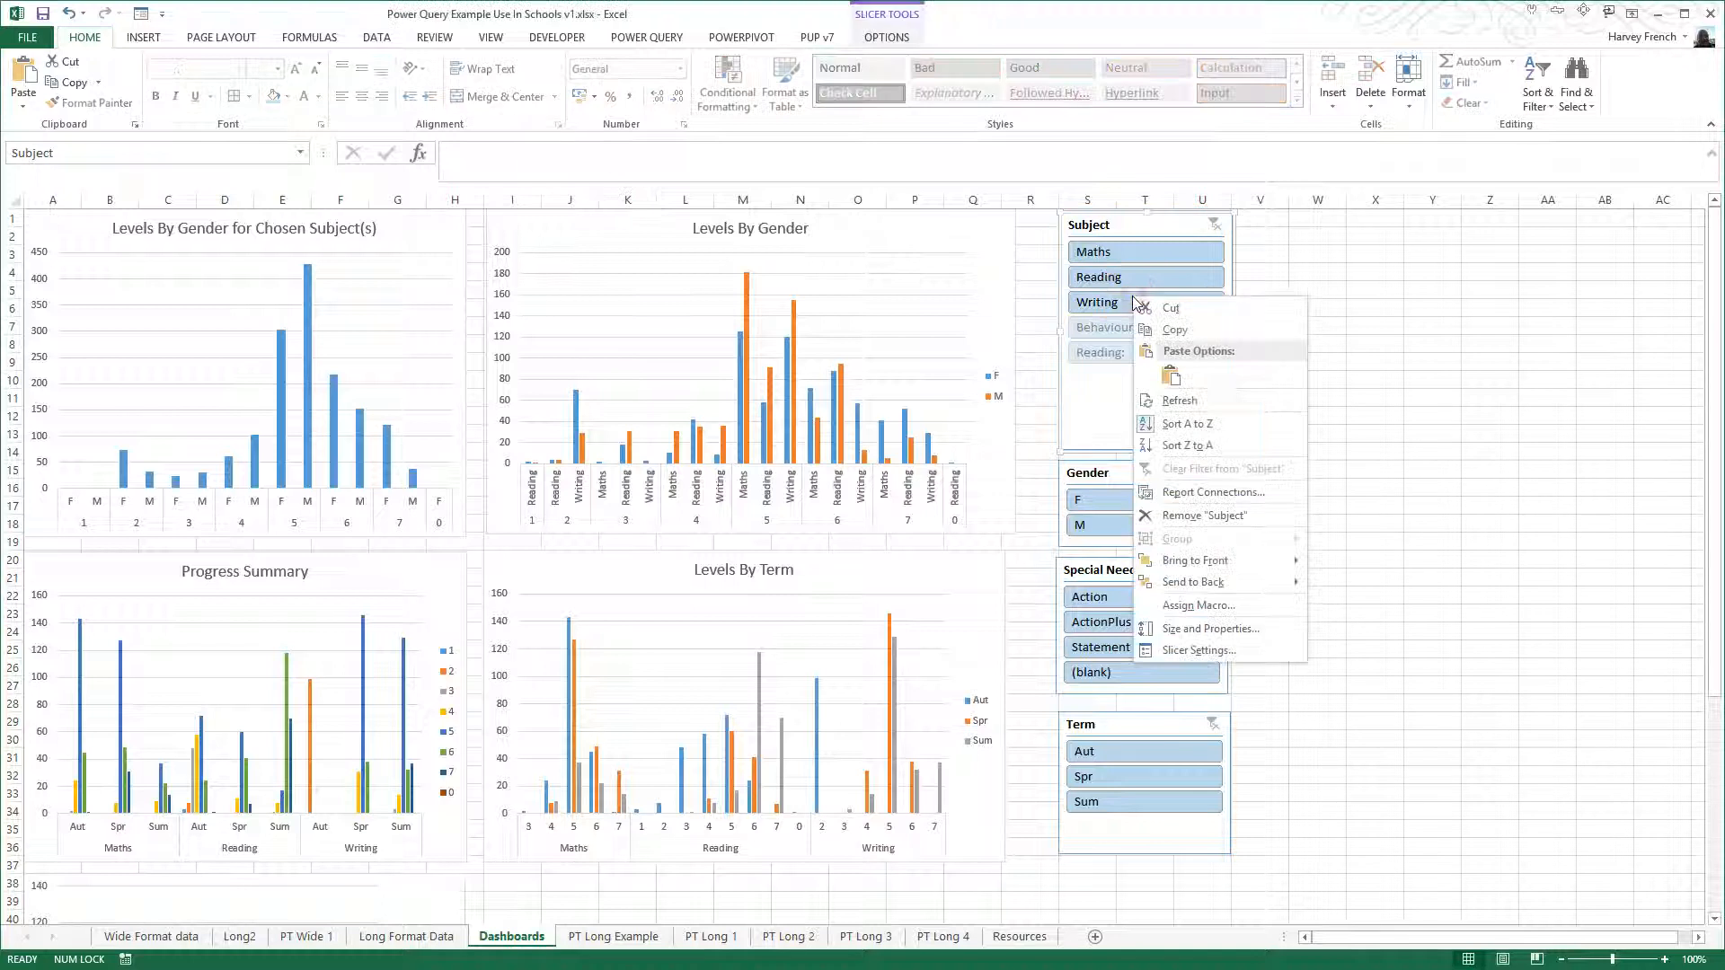
{"action": "left_click", "coordinate": [1194, 493]}
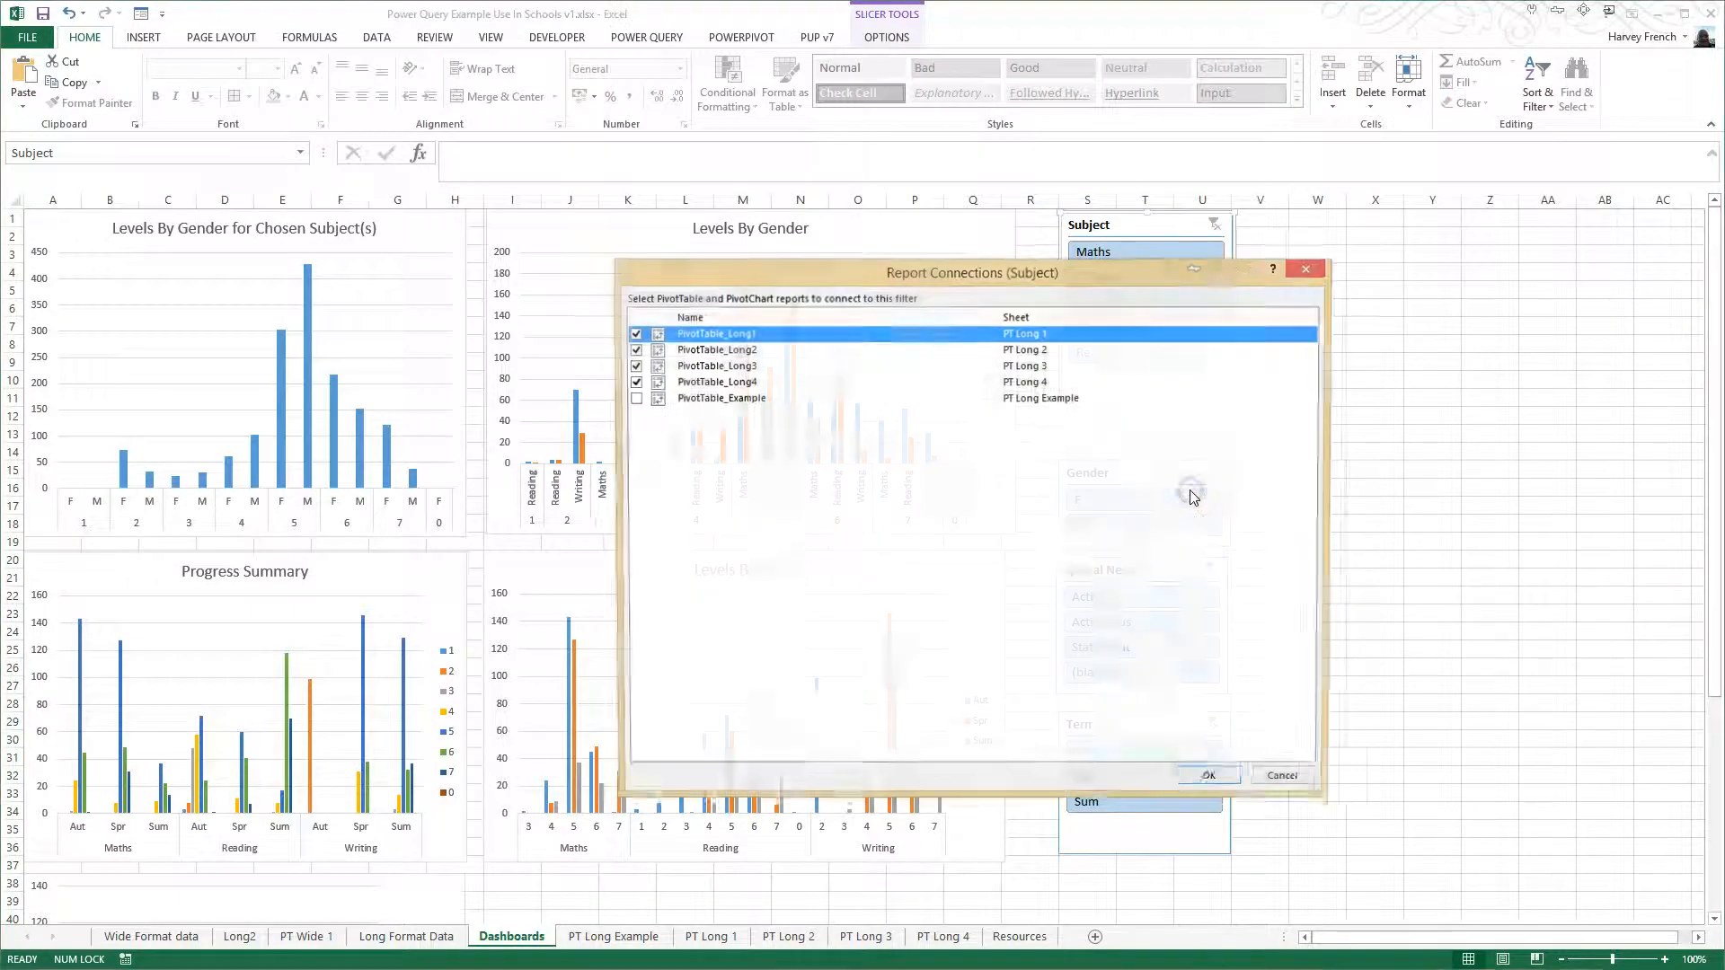
{"action": "left_click", "coordinate": [634, 399]}
{"action": "left_click", "coordinate": [1212, 780]}
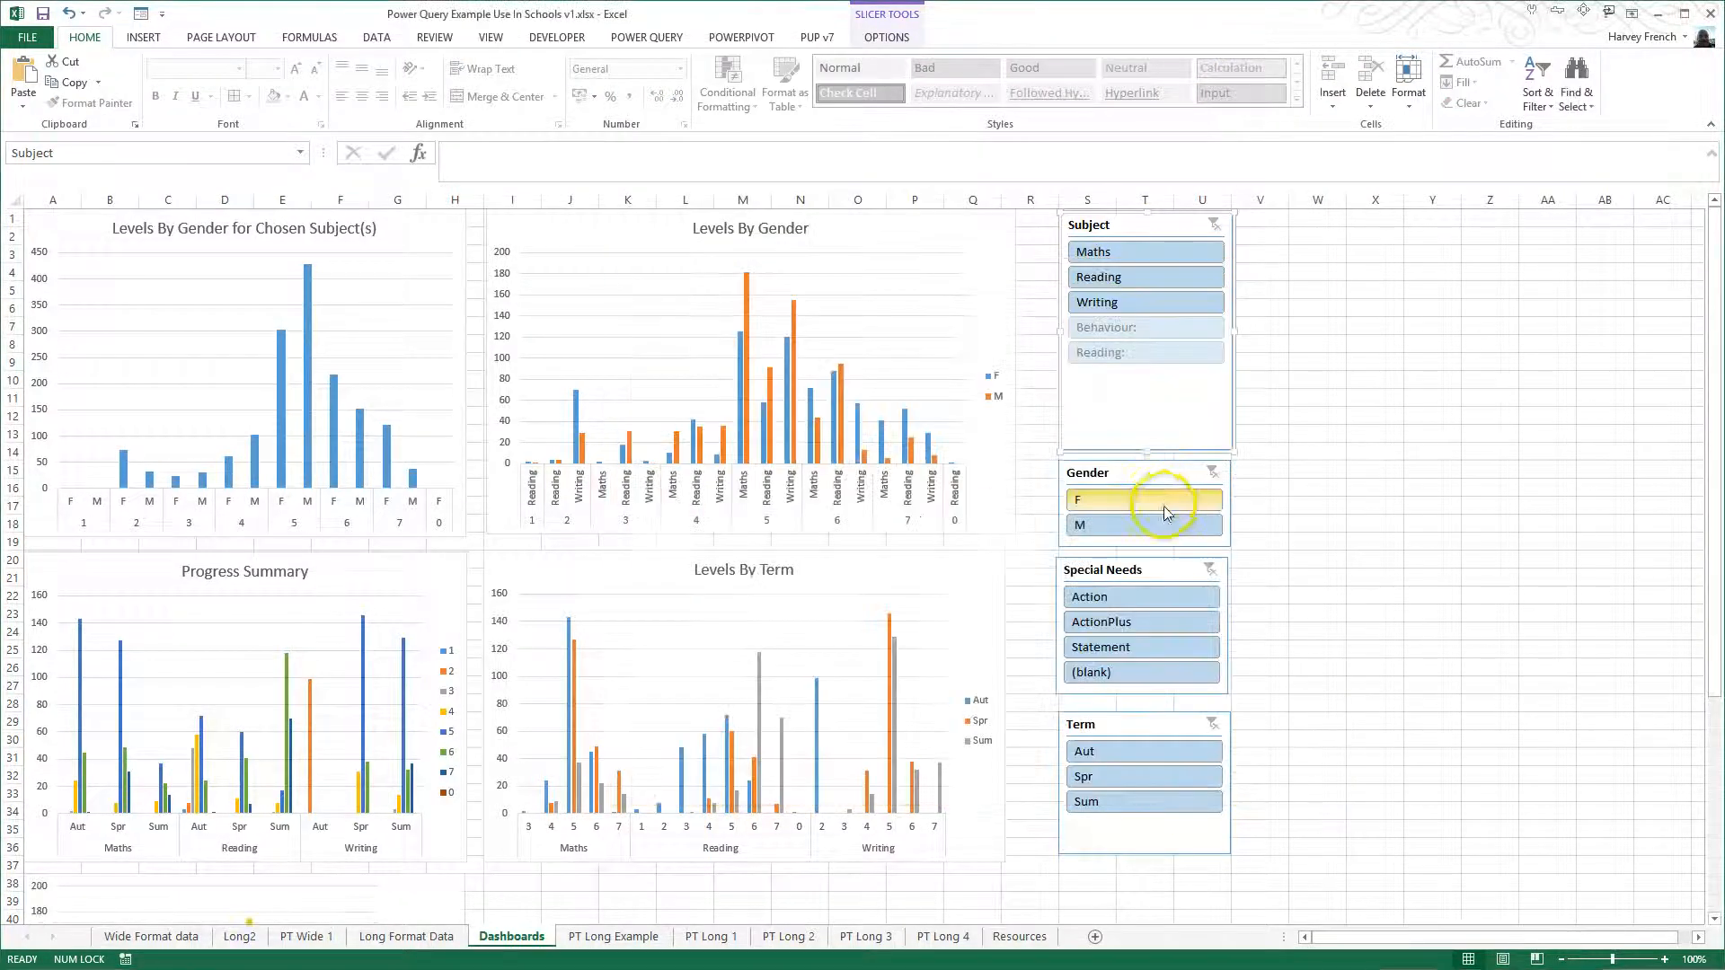
- Add PivotTable_Example to the report connections of the Gender slicer
{"action": "right_click", "coordinate": [1165, 496]}
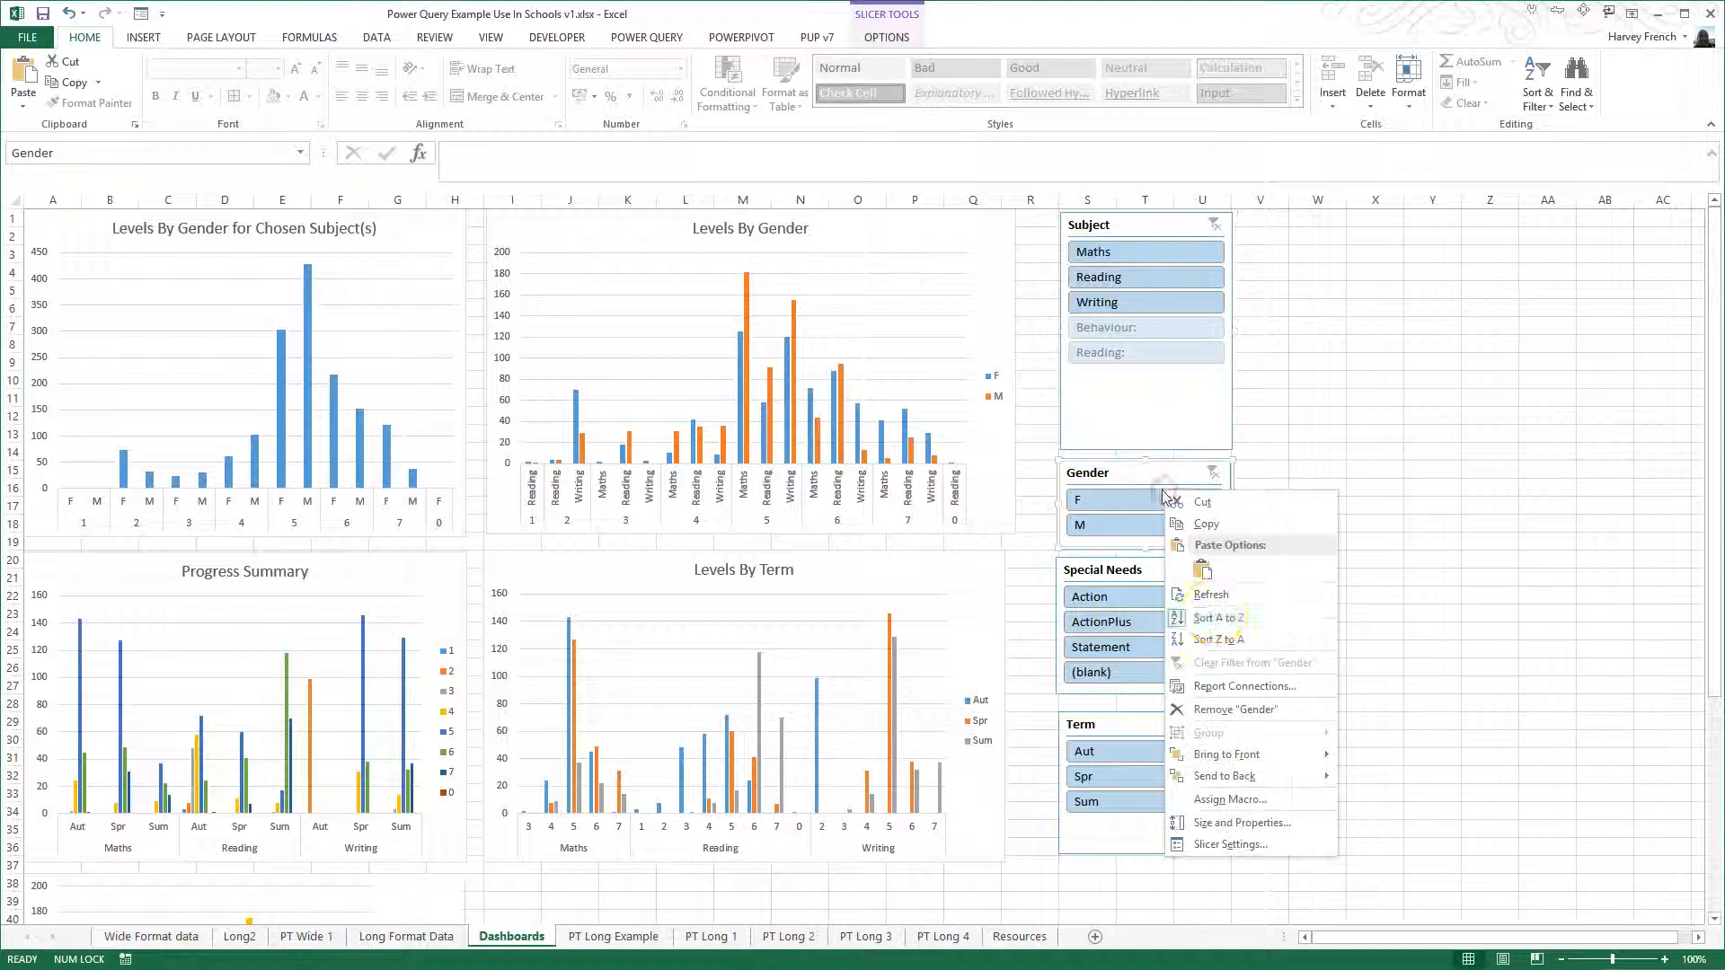
{"action": "left_click", "coordinate": [1224, 686]}
{"action": "left_click", "coordinate": [633, 399]}
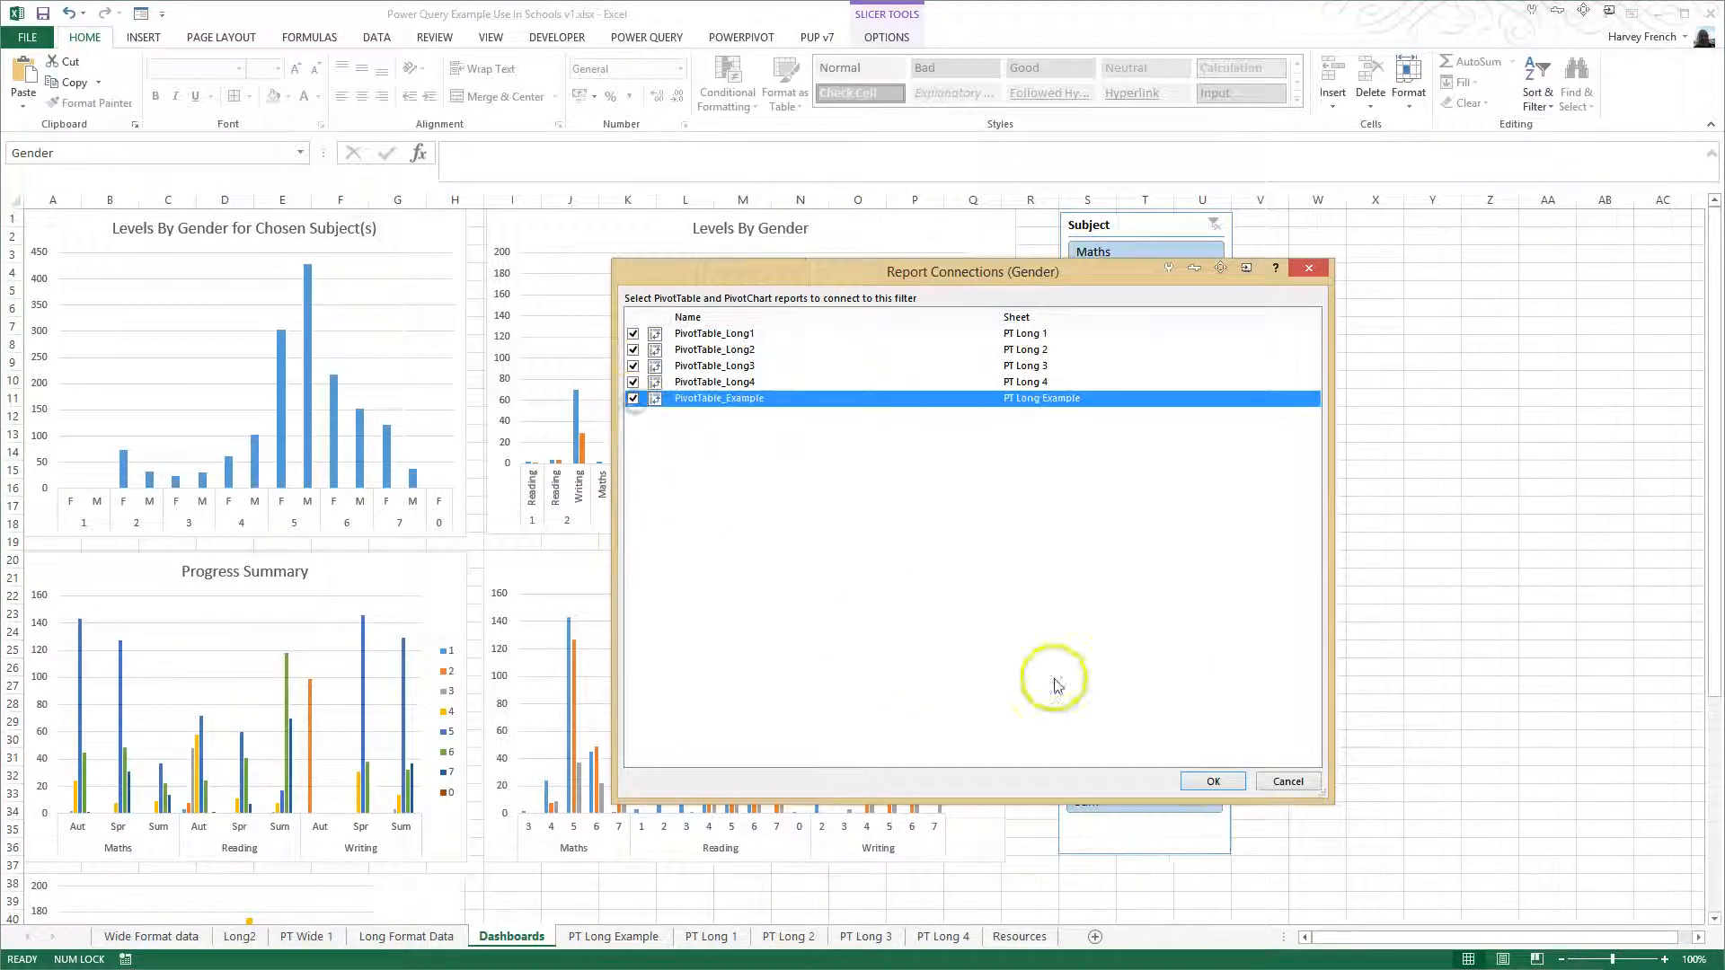
{"action": "left_click", "coordinate": [1212, 781]}
- Add PivotTable_Example to the report connections of the Special Needs slicer
{"action": "right_click", "coordinate": [1165, 626]}
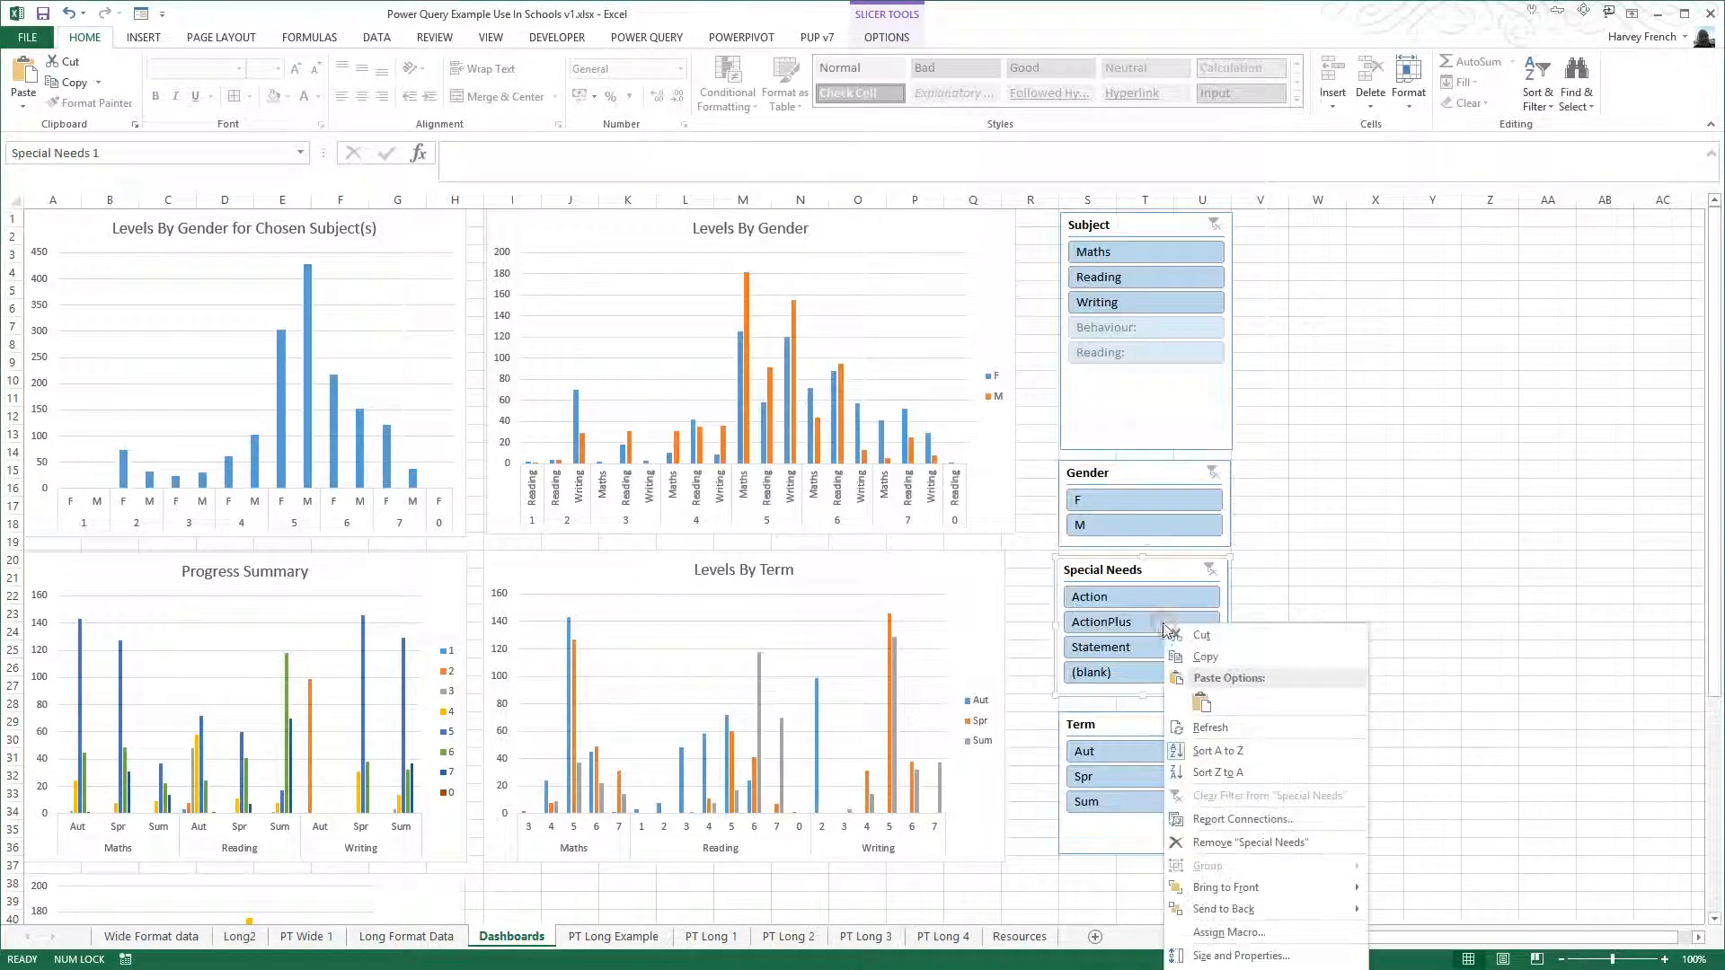
{"action": "left_click", "coordinate": [1222, 819]}
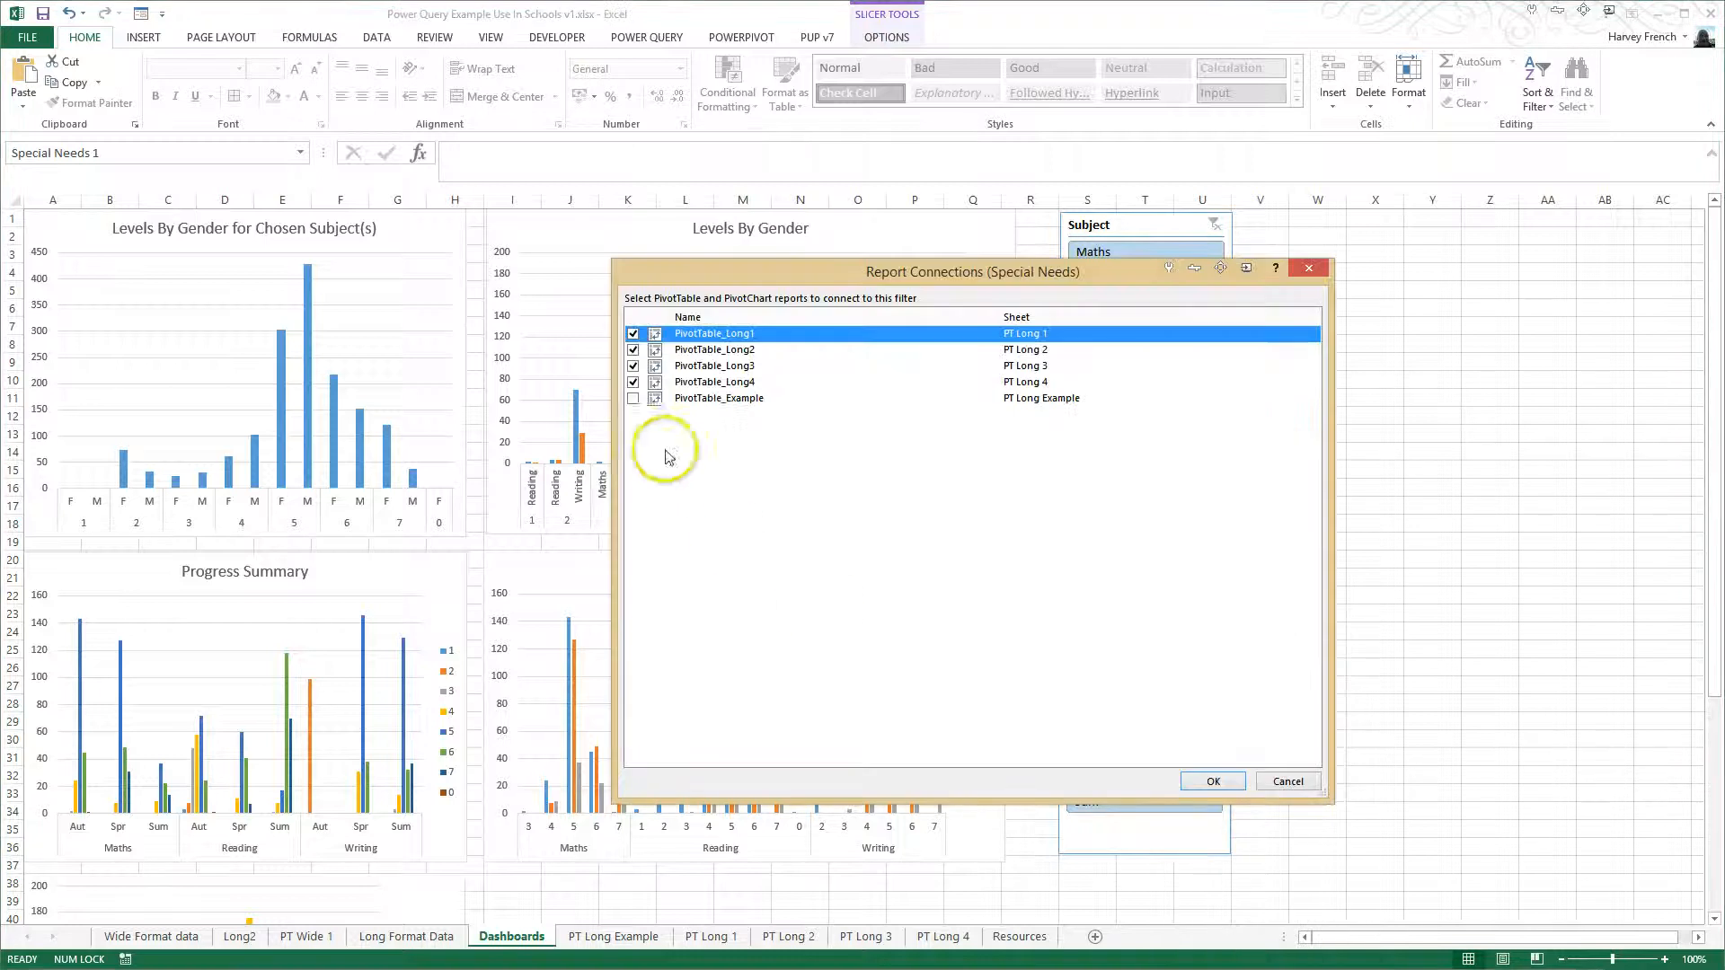
{"action": "left_click", "coordinate": [633, 399]}
{"action": "left_click", "coordinate": [1213, 781]}
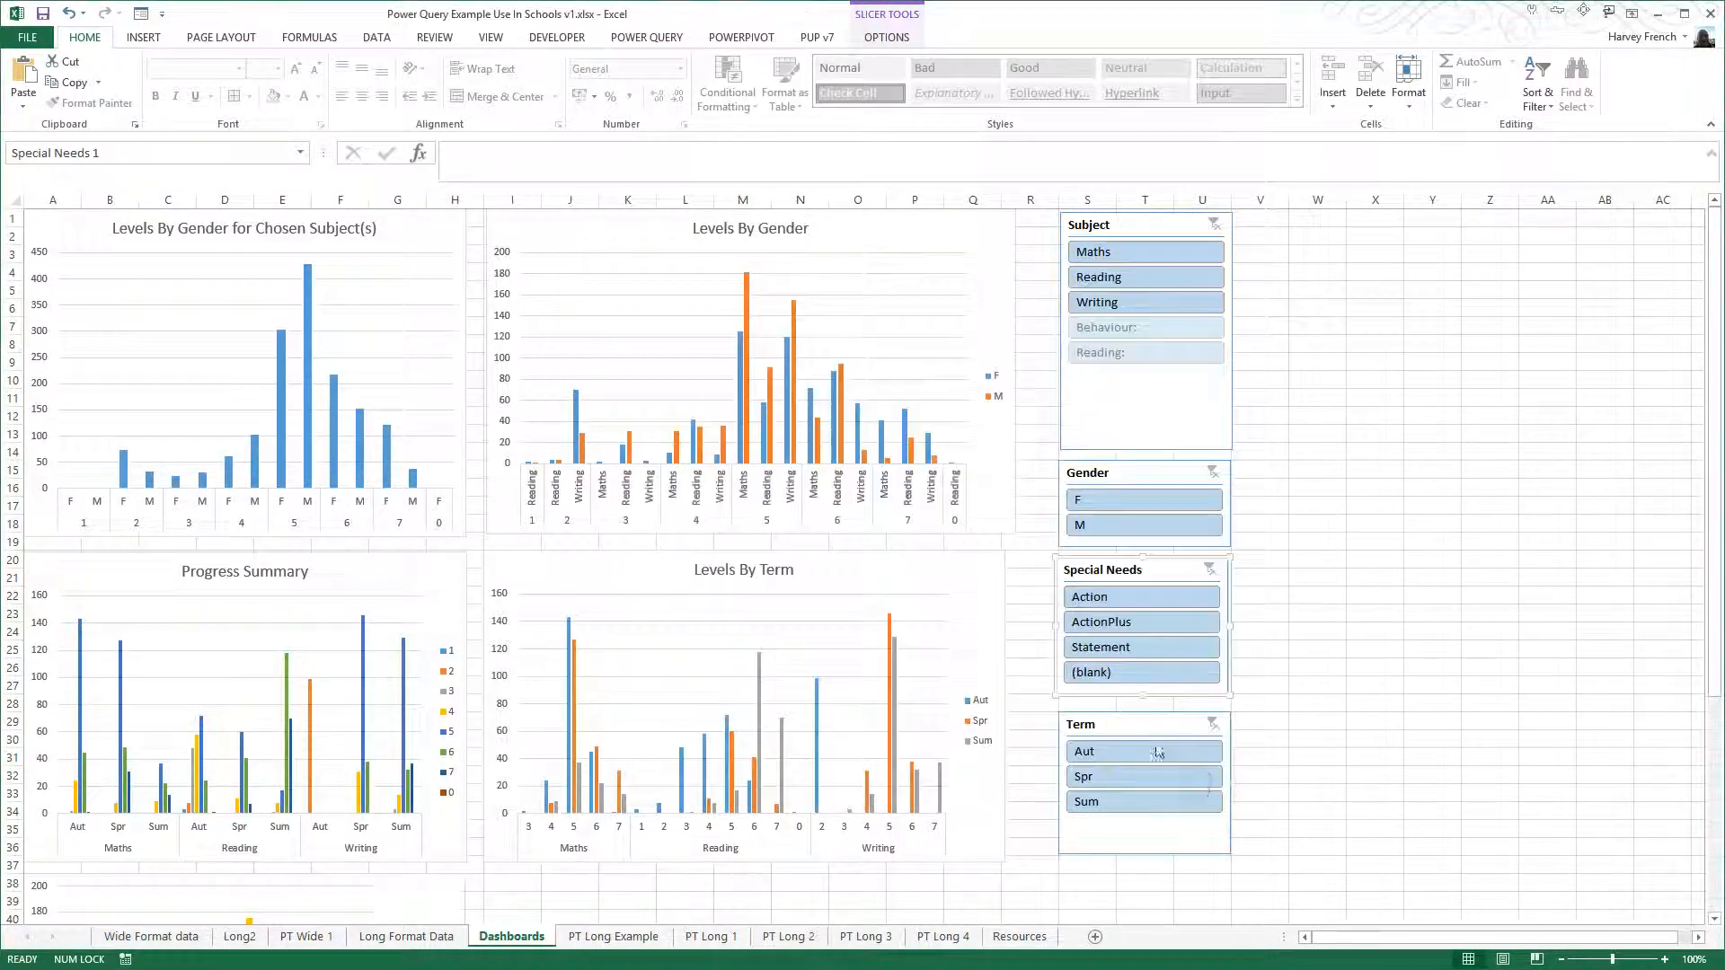
- Add PivotTable_Example to the report connections of the Term slicer
{"action": "right_click", "coordinate": [1153, 734]}
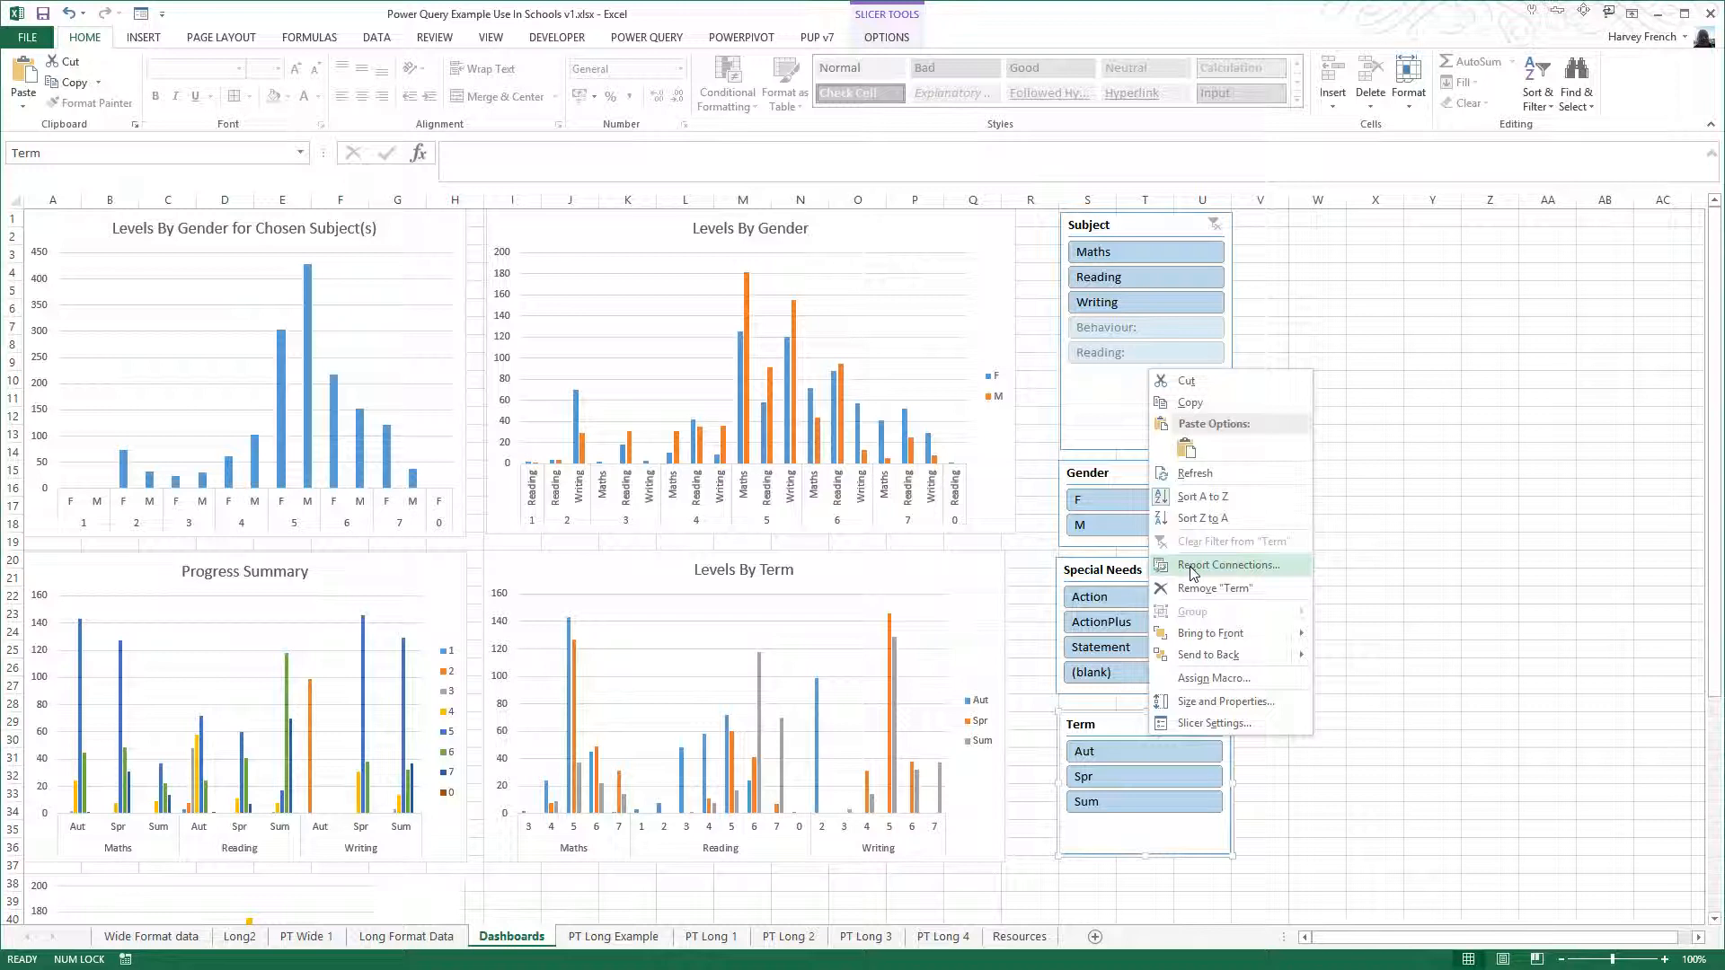
{"action": "left_click", "coordinate": [1194, 567]}
{"action": "left_click", "coordinate": [634, 399]}
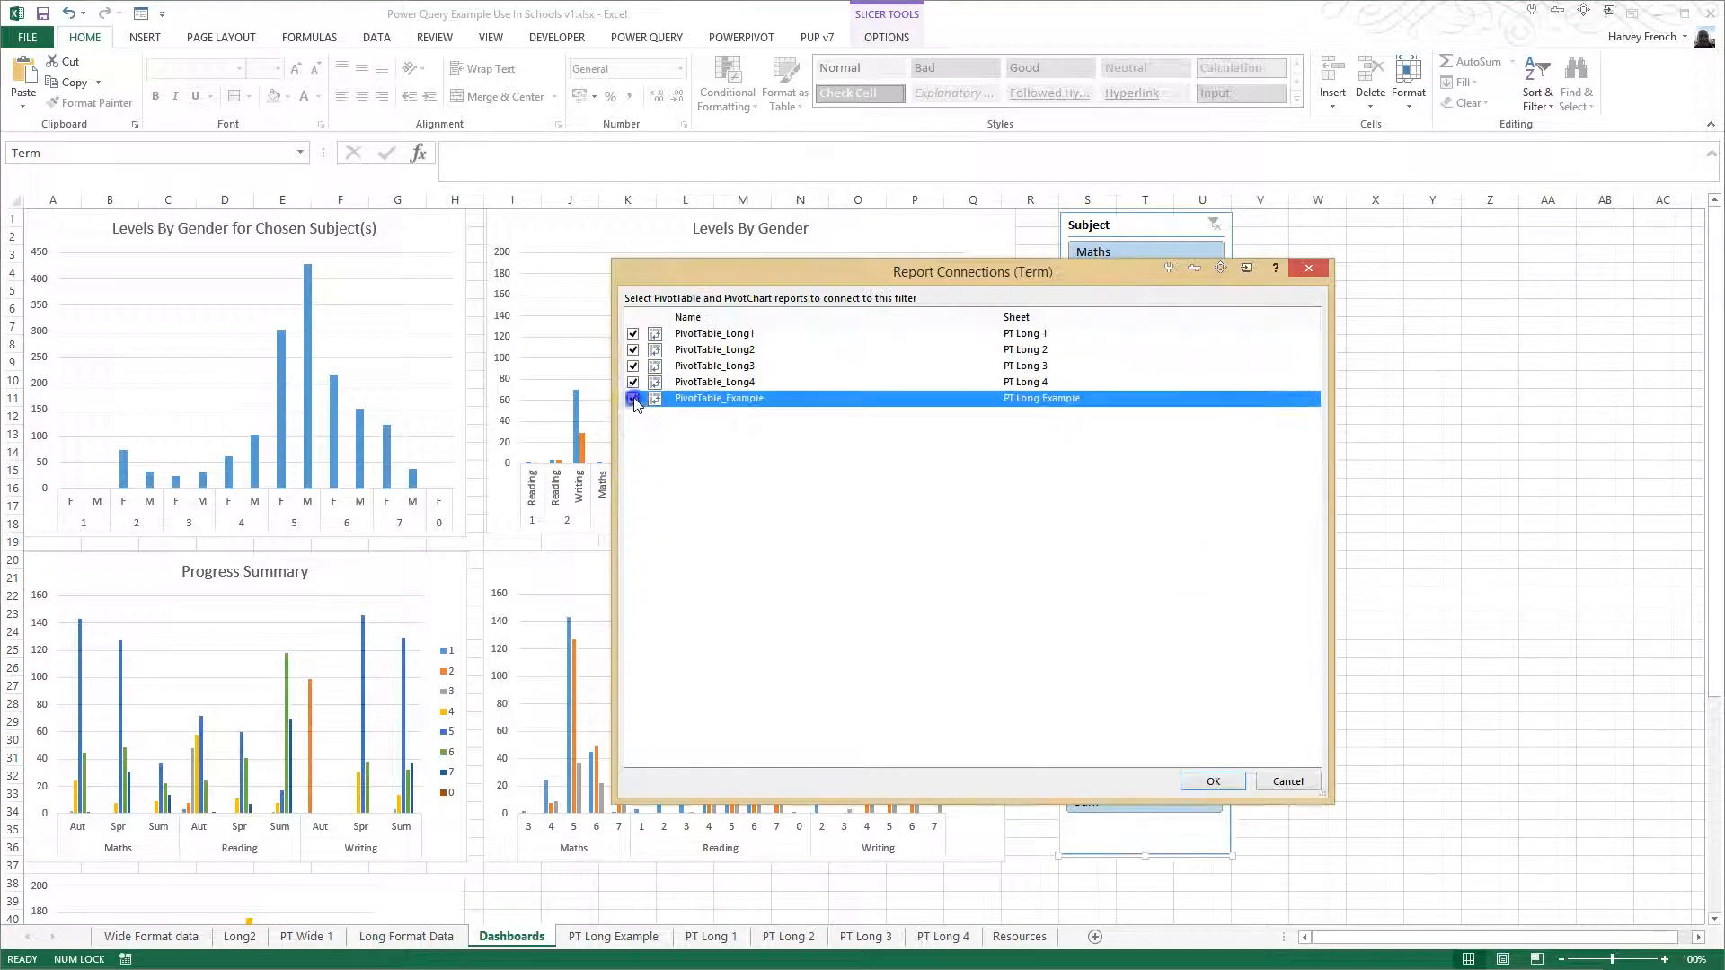
{"action": "left_click", "coordinate": [1204, 781]}
{"action": "left_click", "coordinate": [1276, 706]}
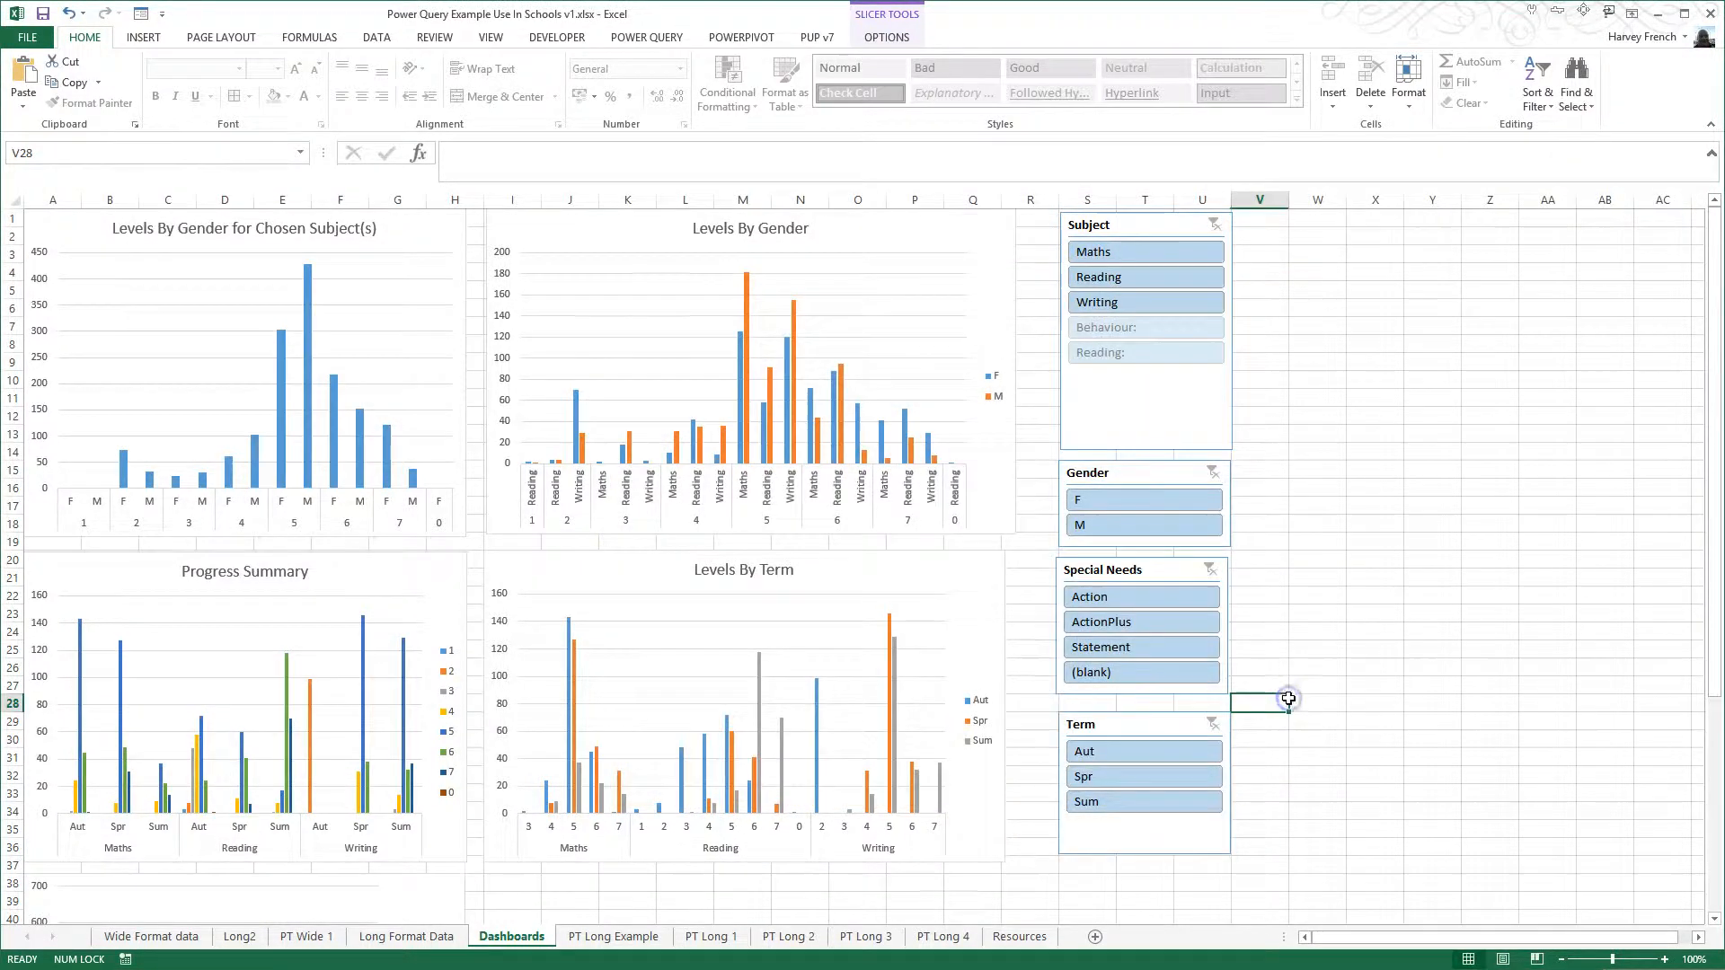
- Filter the dashboard charts to Action, ActionPlus and Statement with the Special Needs slicer
{"action": "scroll", "coordinate": [1031, 729], "scroll_direction": "down", "scroll_amount": 4}
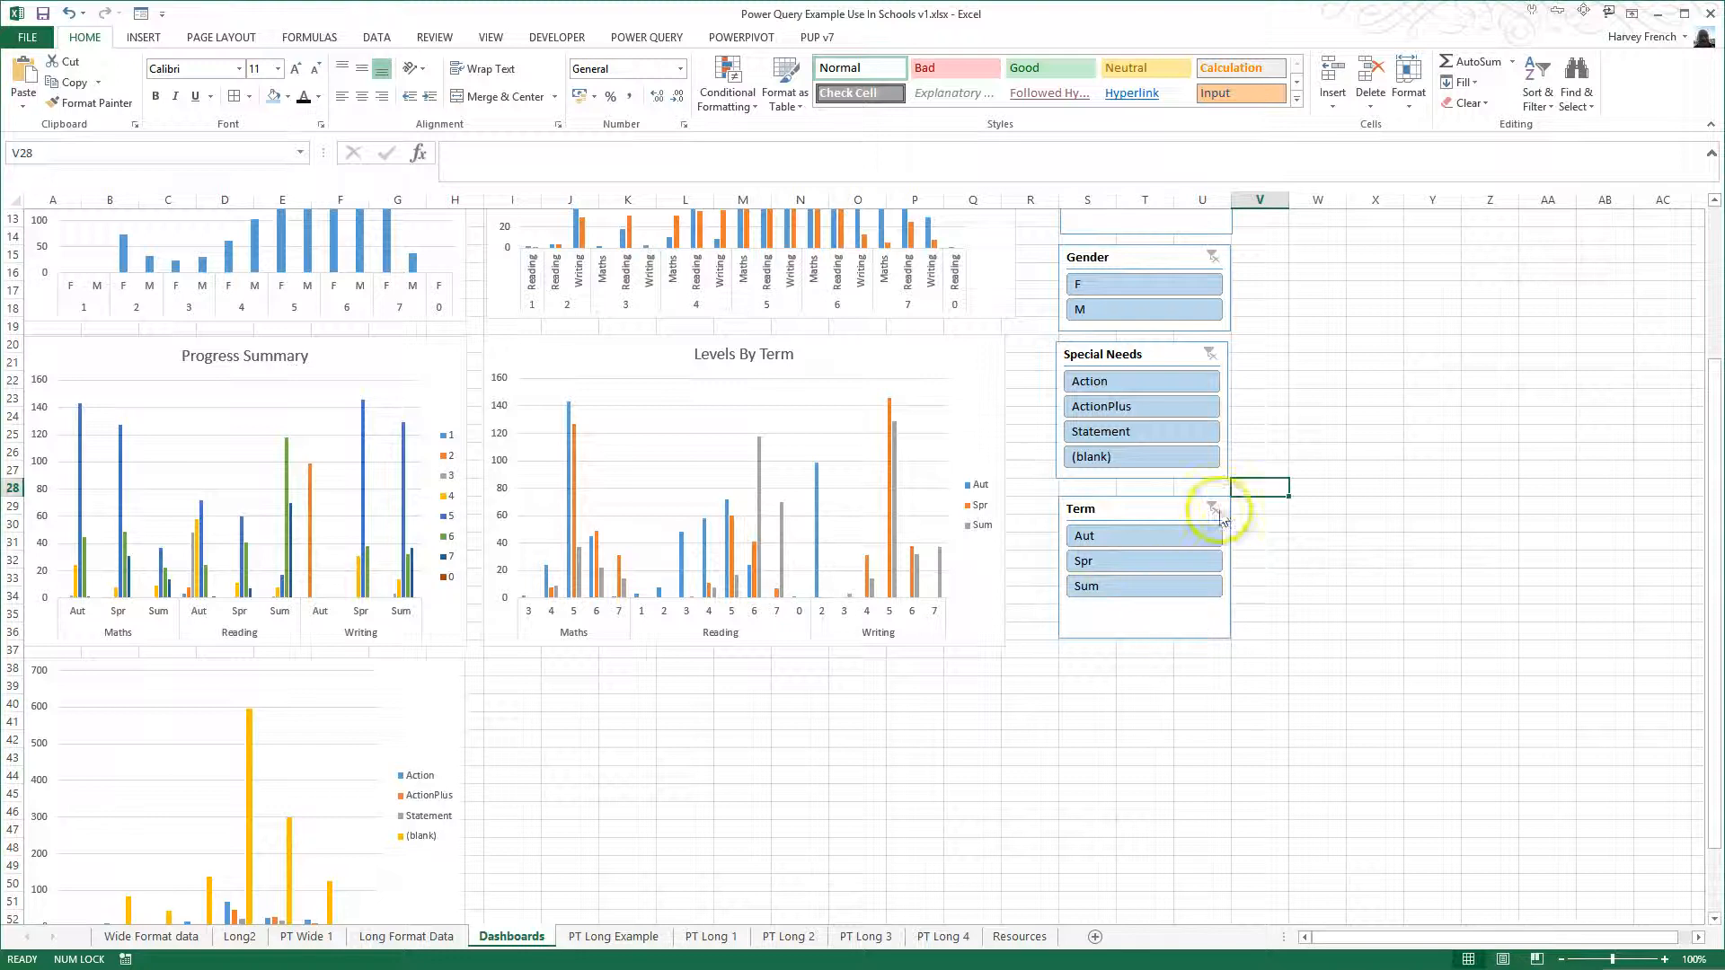
{"action": "scroll", "coordinate": [1254, 556], "scroll_direction": "down", "scroll_amount": 1}
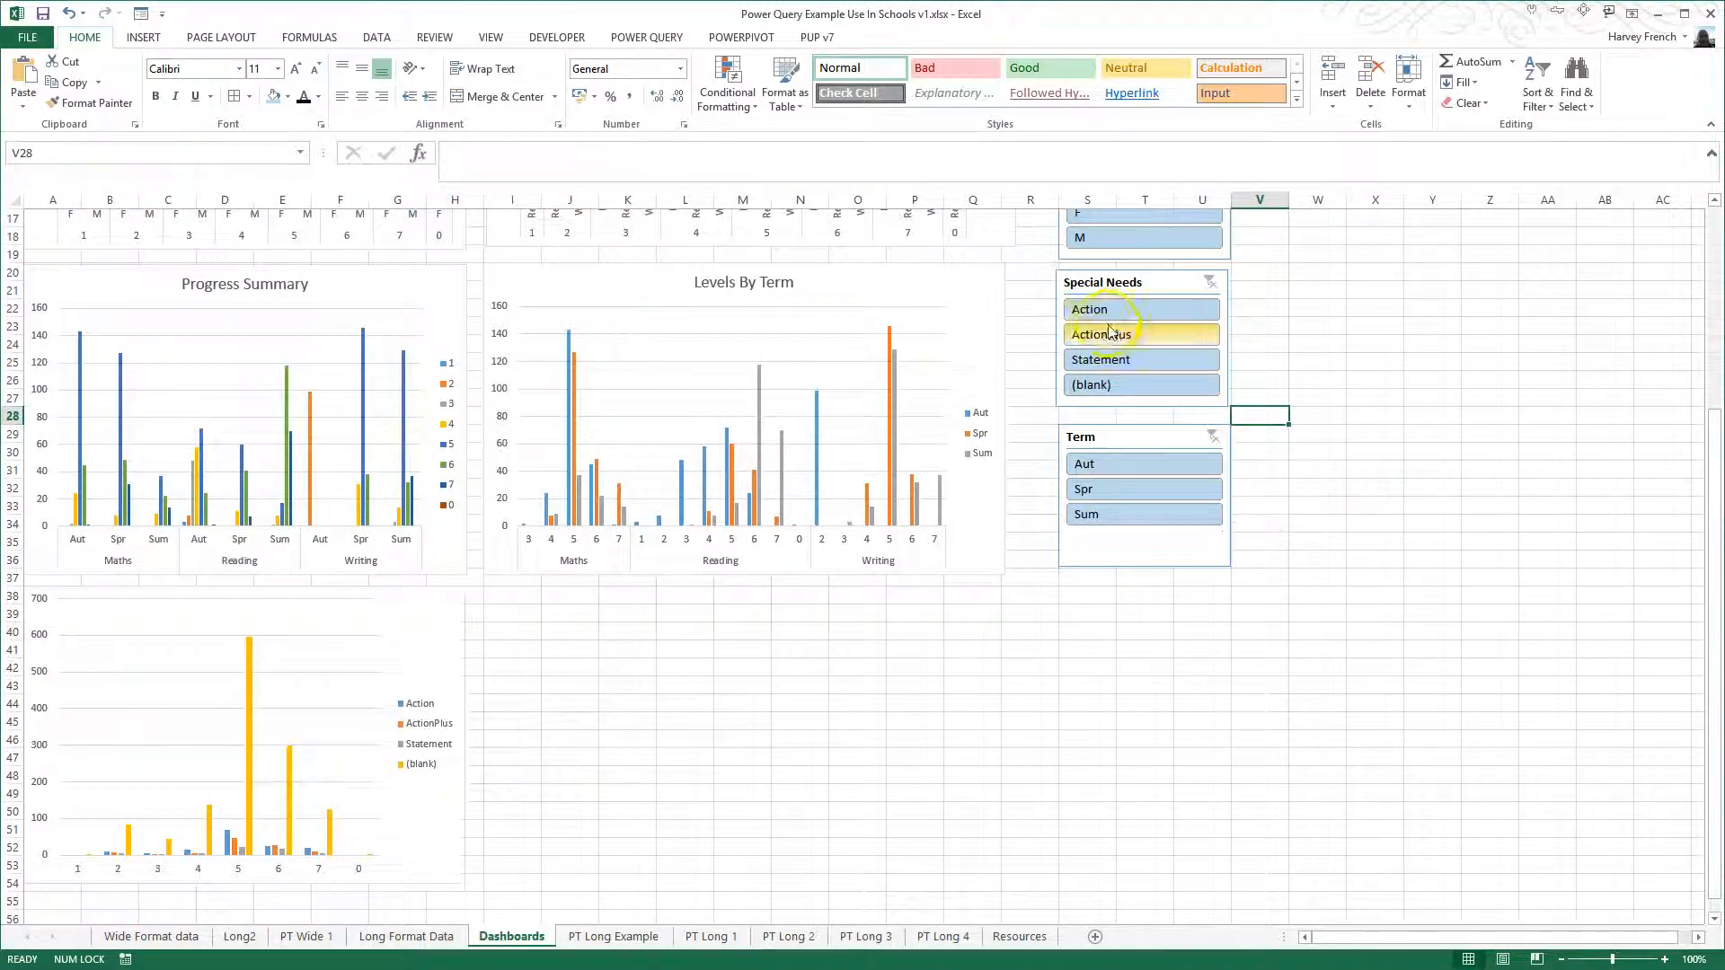
{"action": "left_click", "coordinate": [1141, 308]}
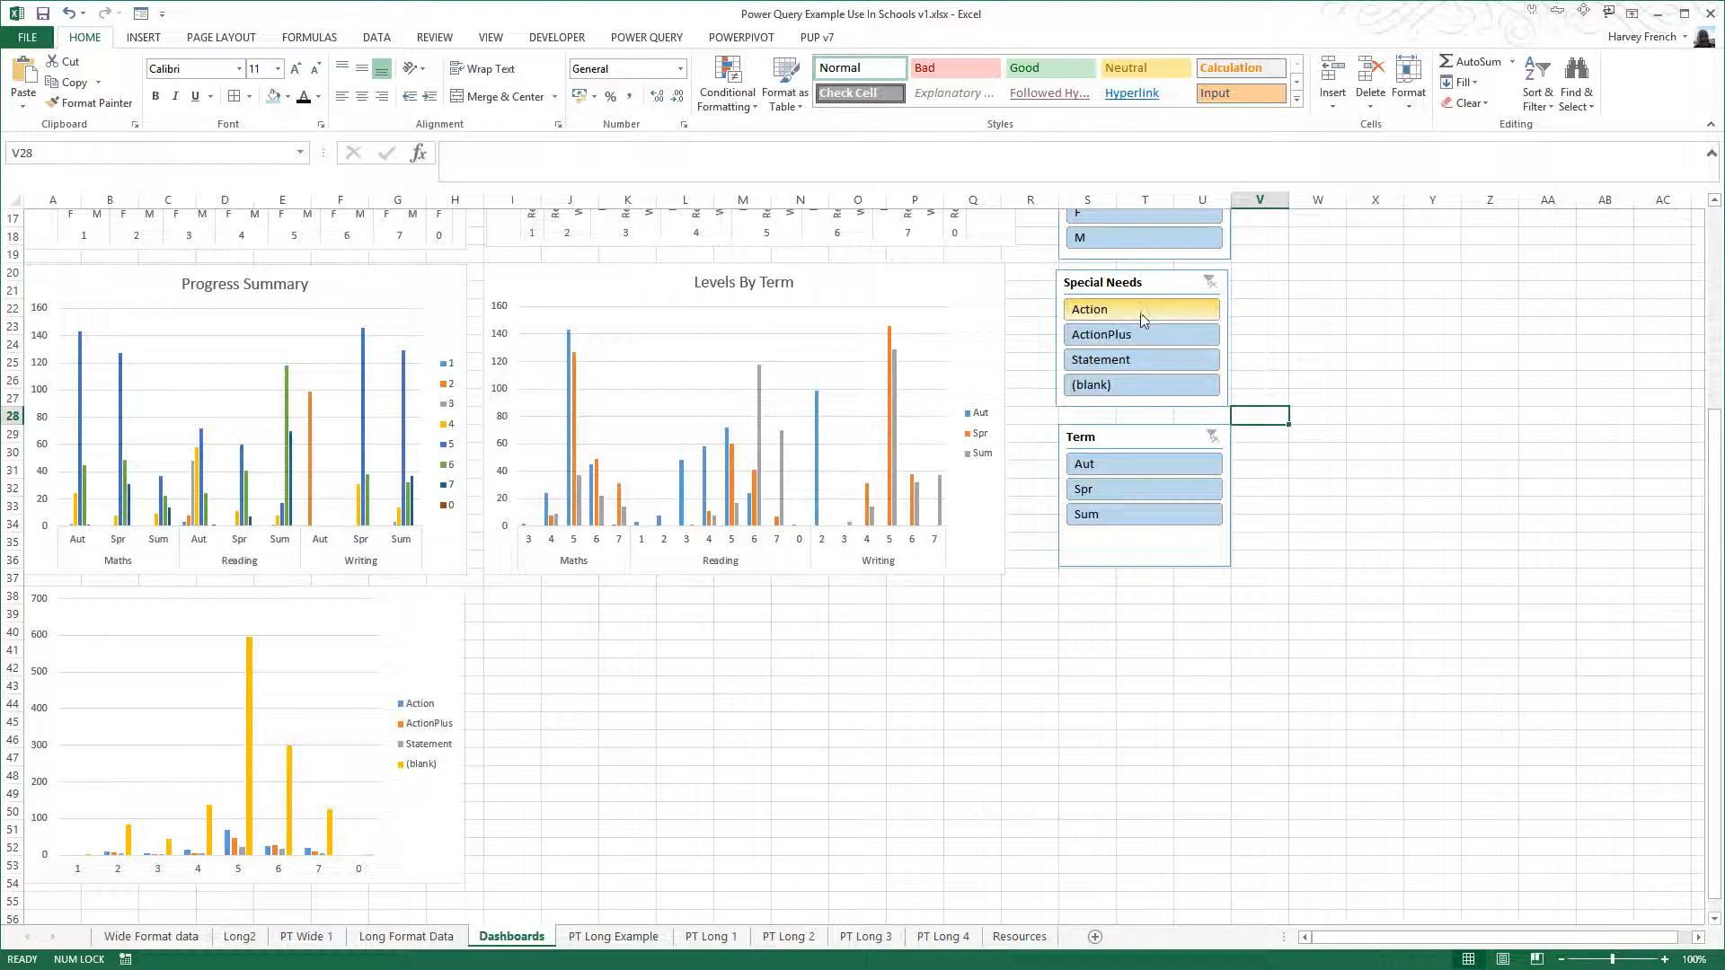
{"action": "left_click", "coordinate": [1097, 335], "text": "ctrl"}
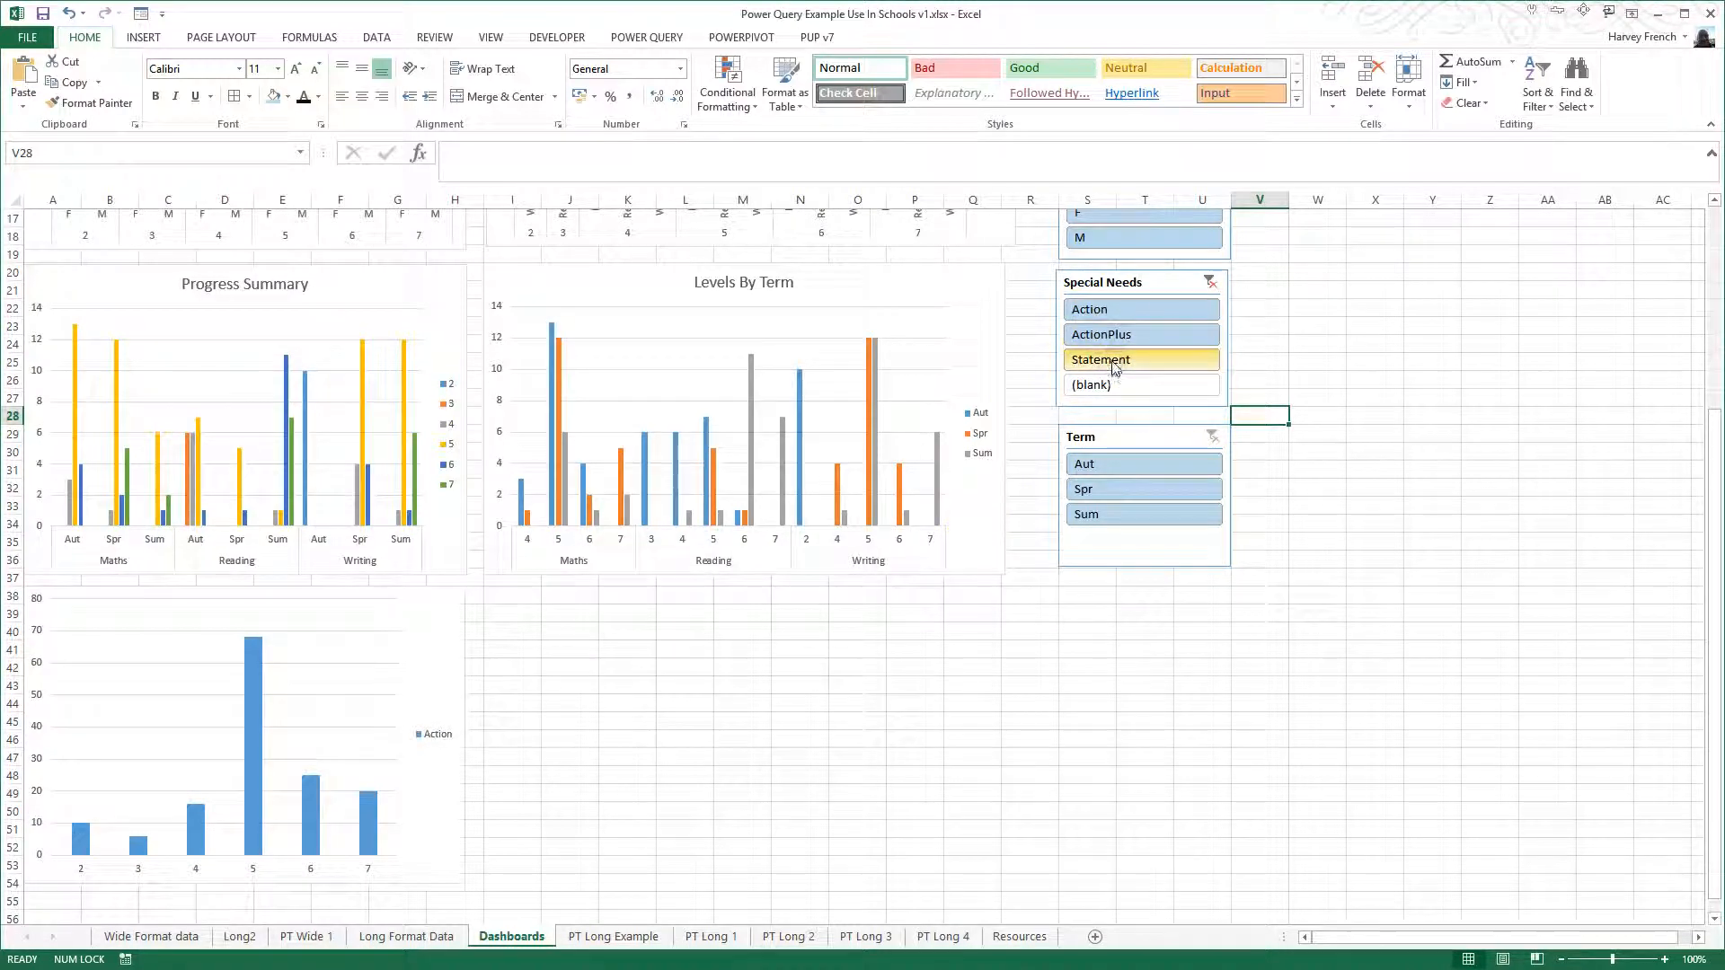
{"action": "left_click", "coordinate": [1159, 362], "text": "ctrl"}
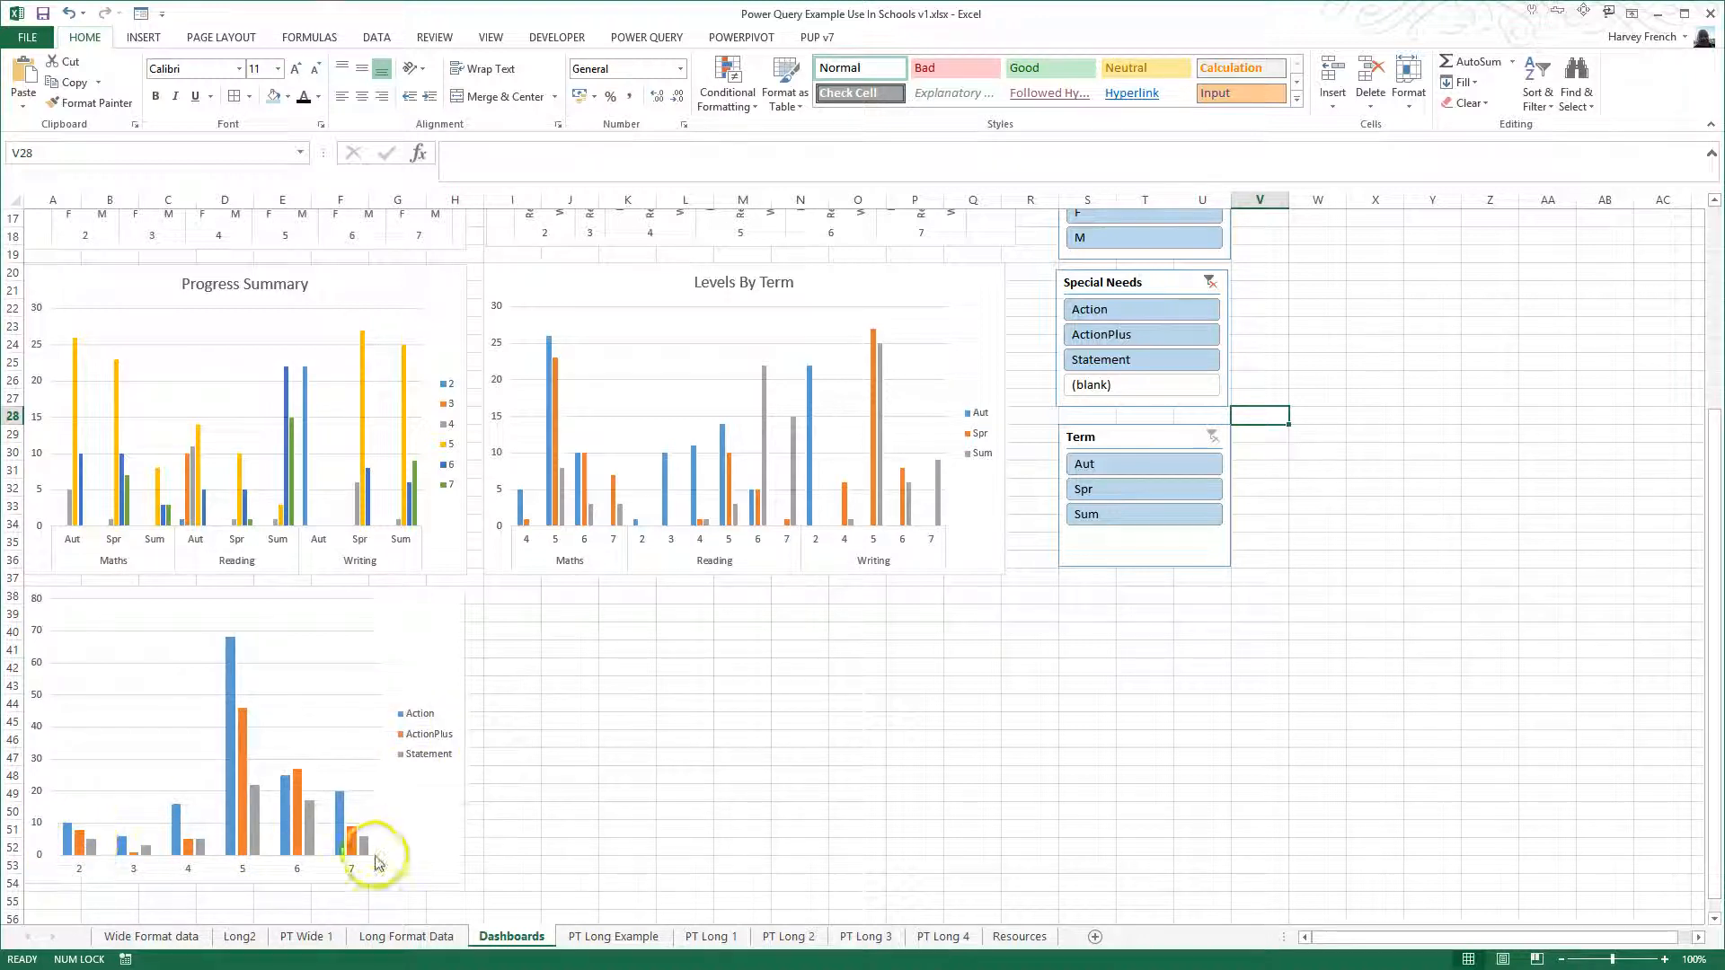
- Try the Term slicer on different terms, ending with only Aut selected
{"action": "scroll", "coordinate": [791, 733], "scroll_direction": "up", "scroll_amount": 1}
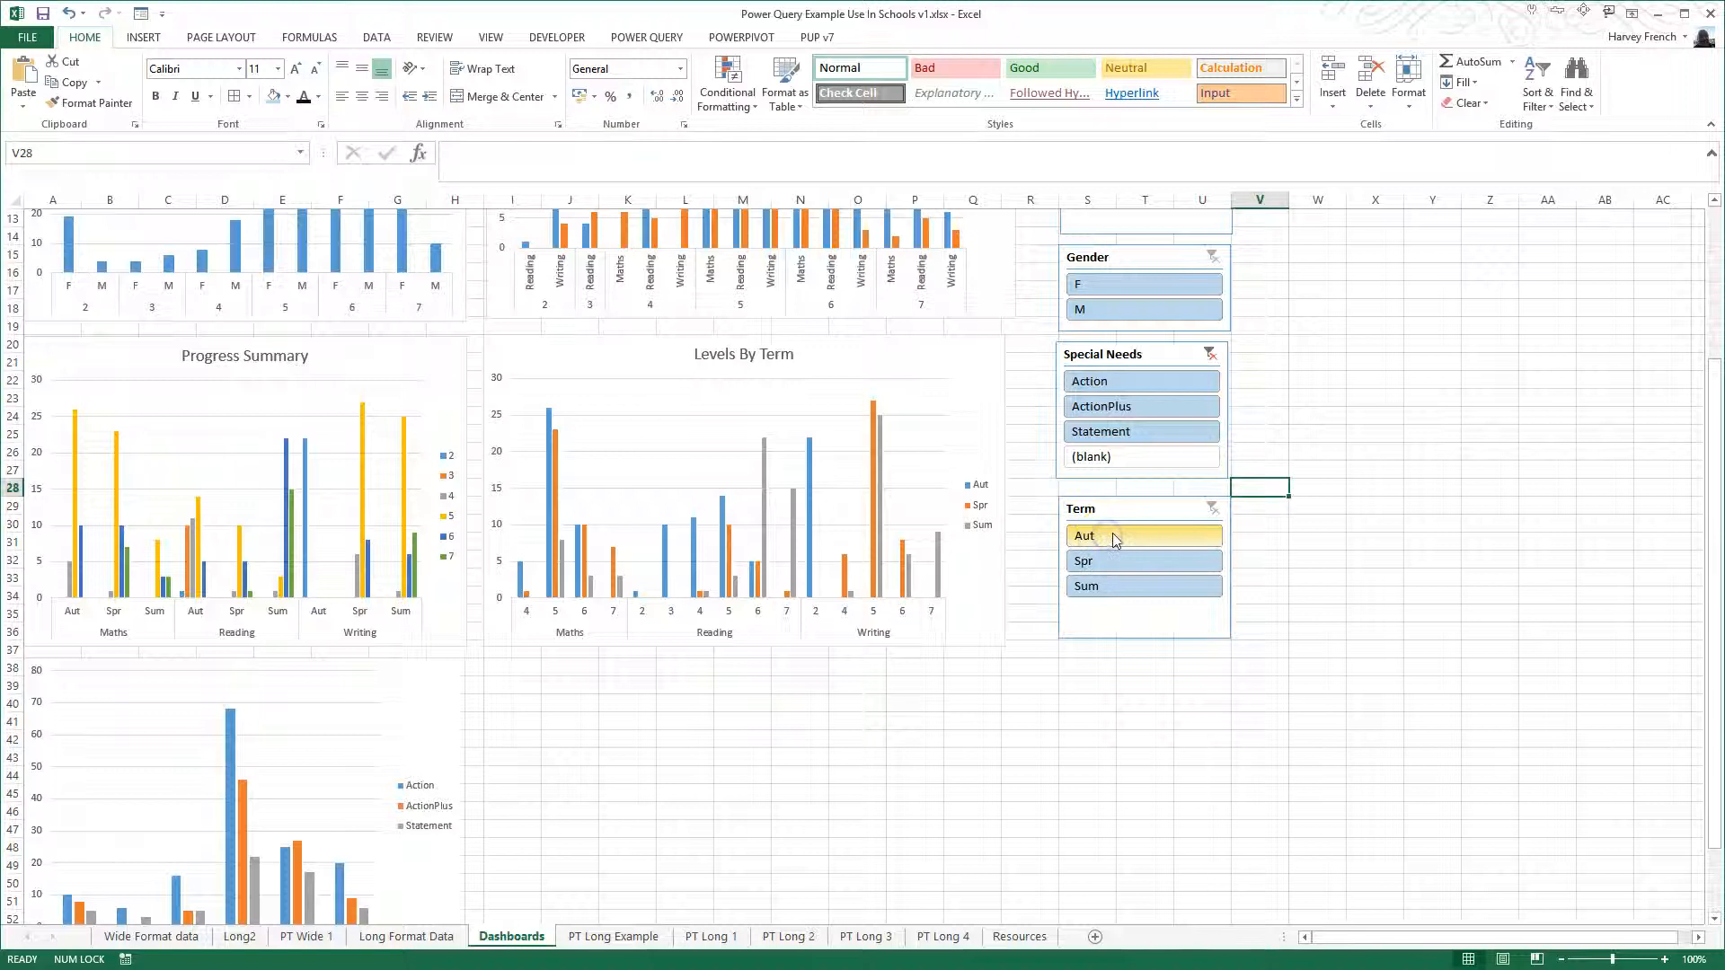
{"action": "left_click", "coordinate": [1108, 536], "text": "ctrl"}
{"action": "left_click", "coordinate": [1125, 561]}
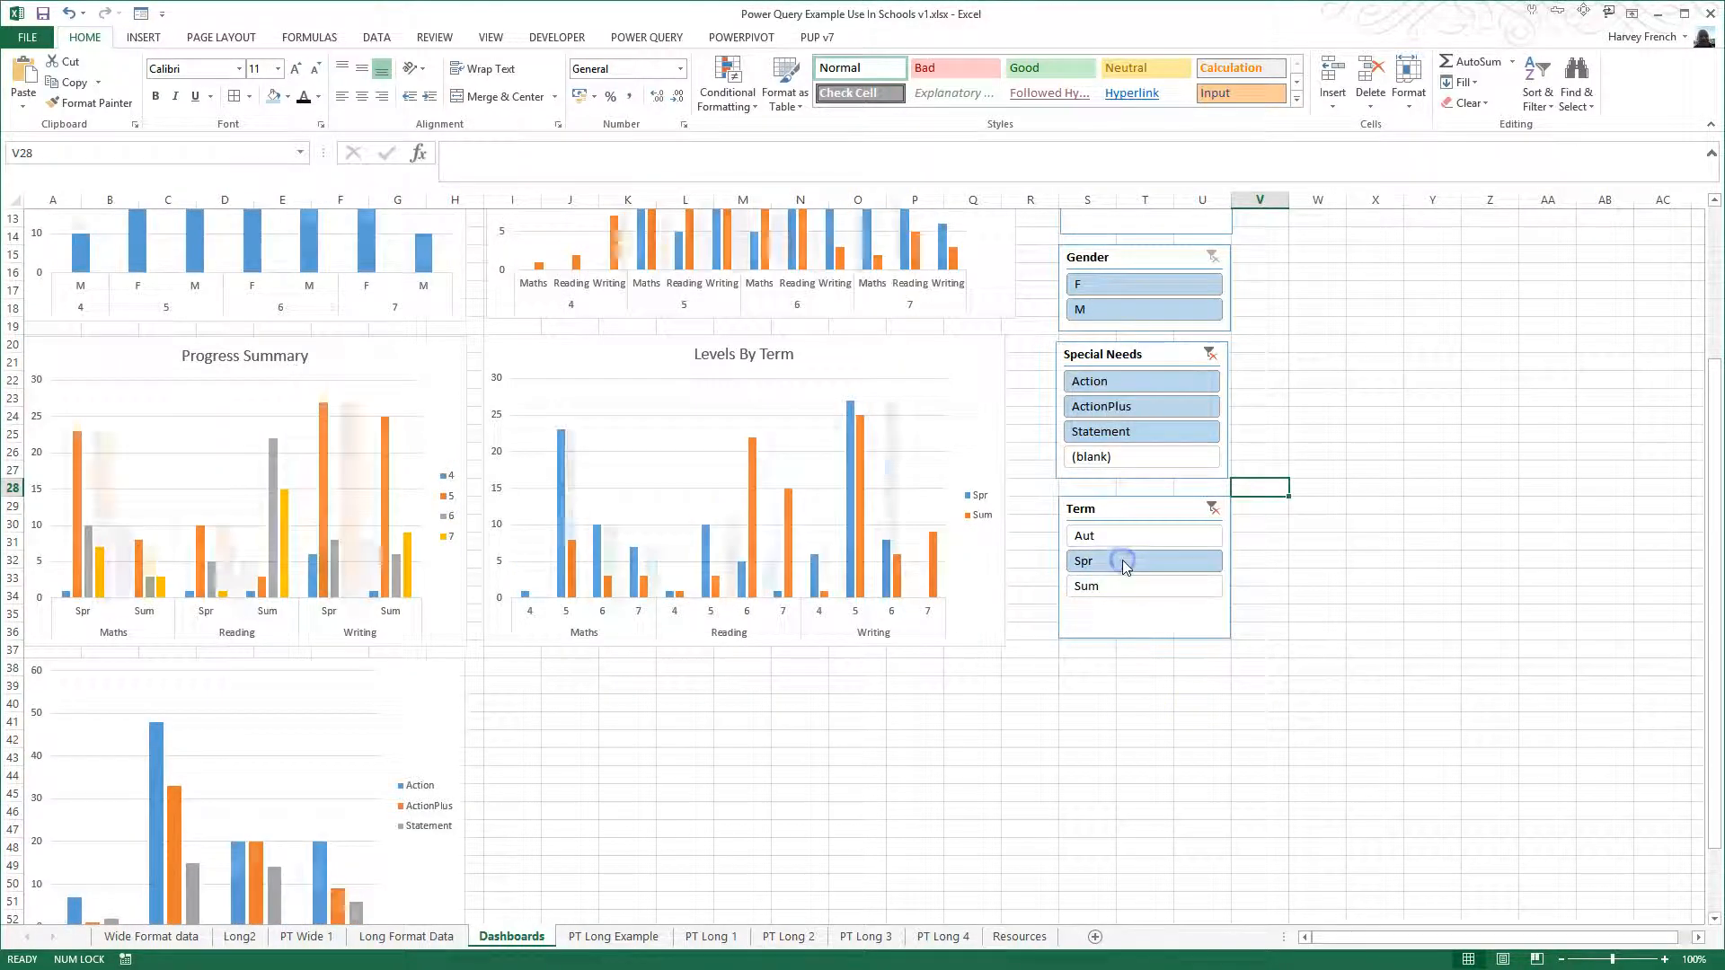
{"action": "left_click", "coordinate": [1126, 538]}
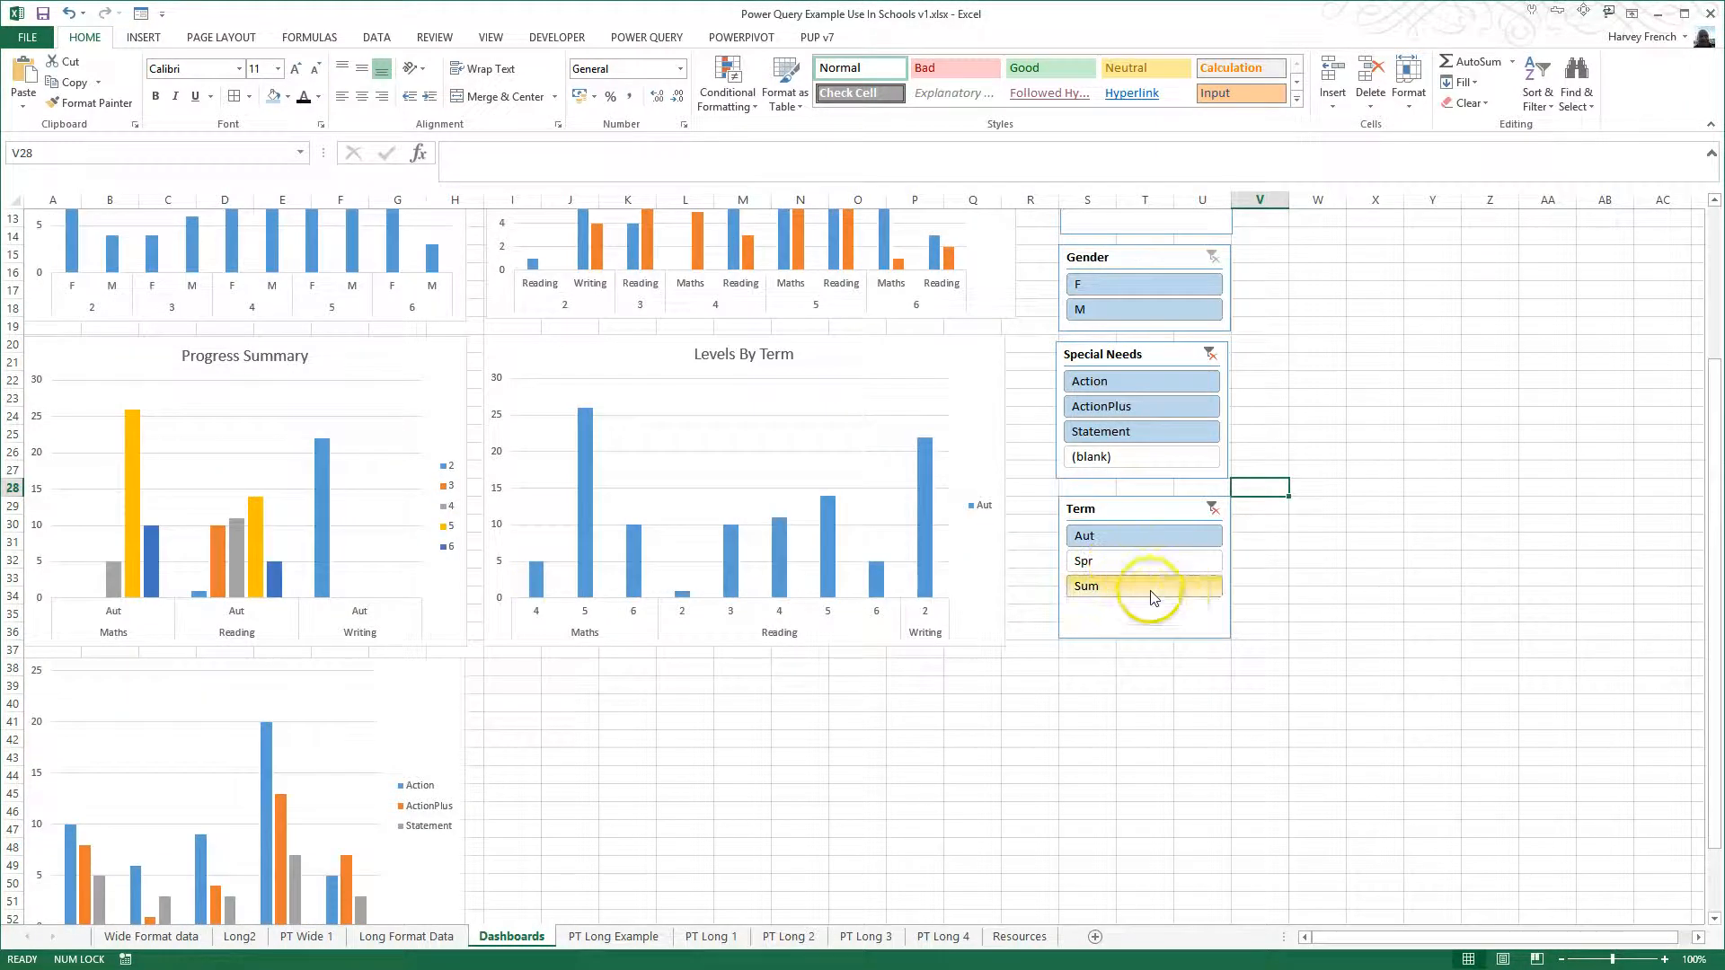
- Filter the dashboard to Maths with the Subject slicer and check all the charts, including the special needs chart
{"action": "scroll", "coordinate": [1150, 596], "scroll_direction": "up", "scroll_amount": 4}
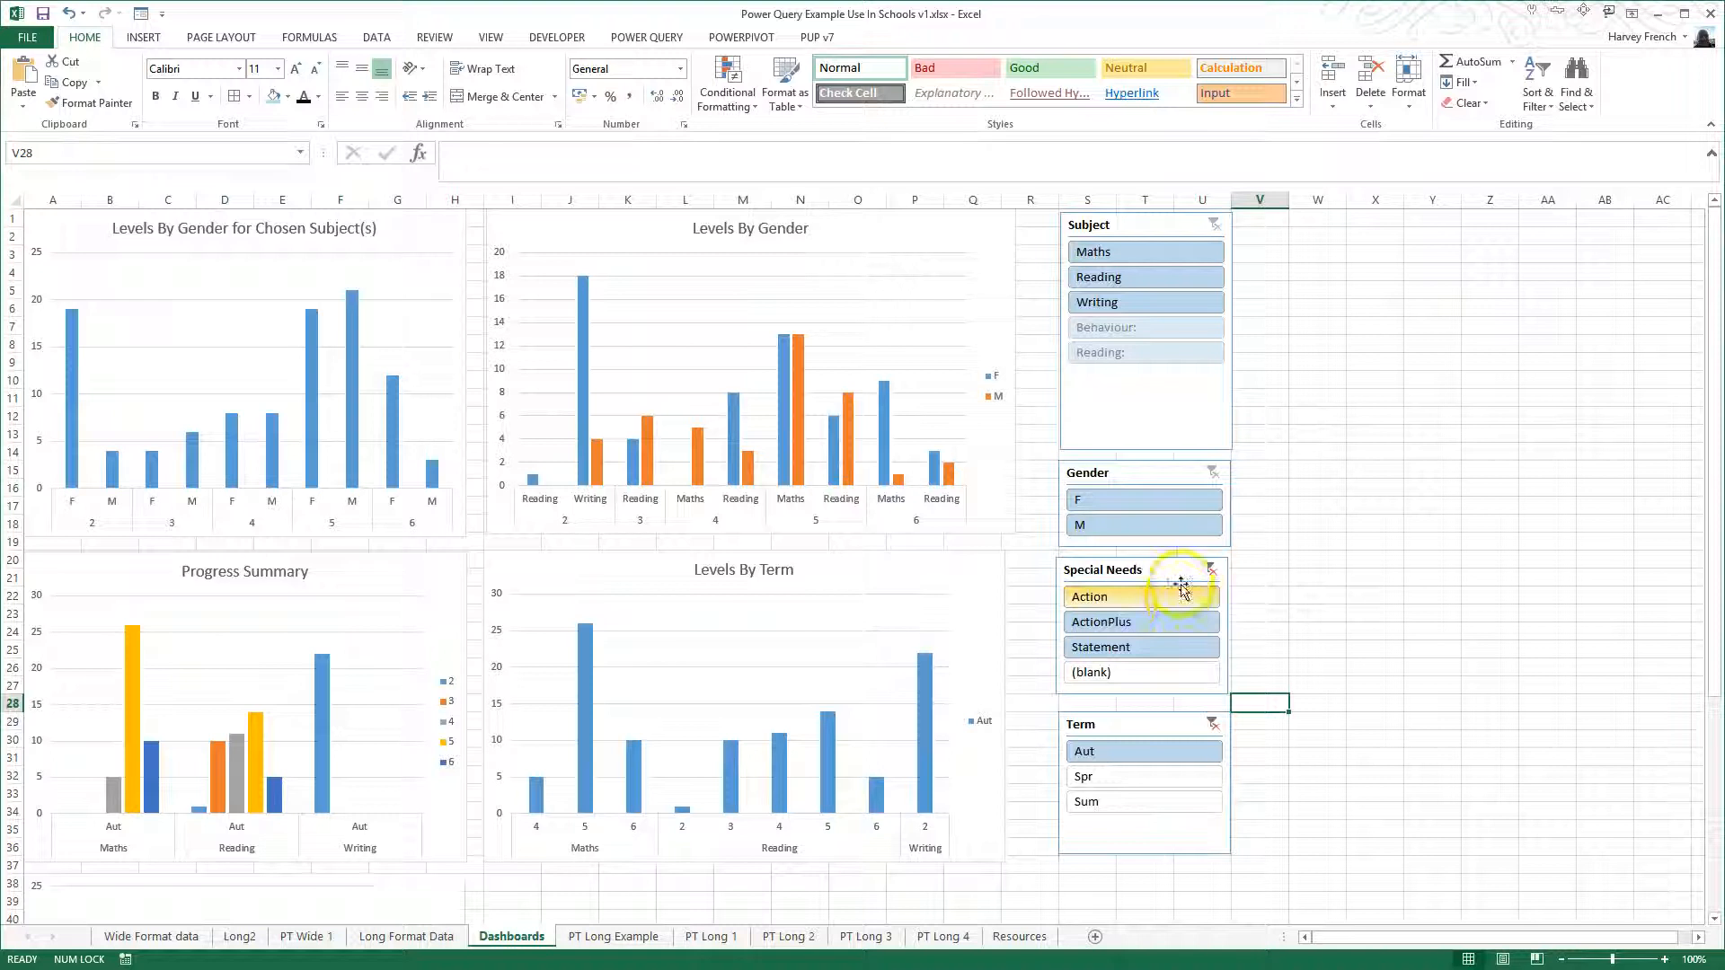
{"action": "left_click", "coordinate": [1130, 255]}
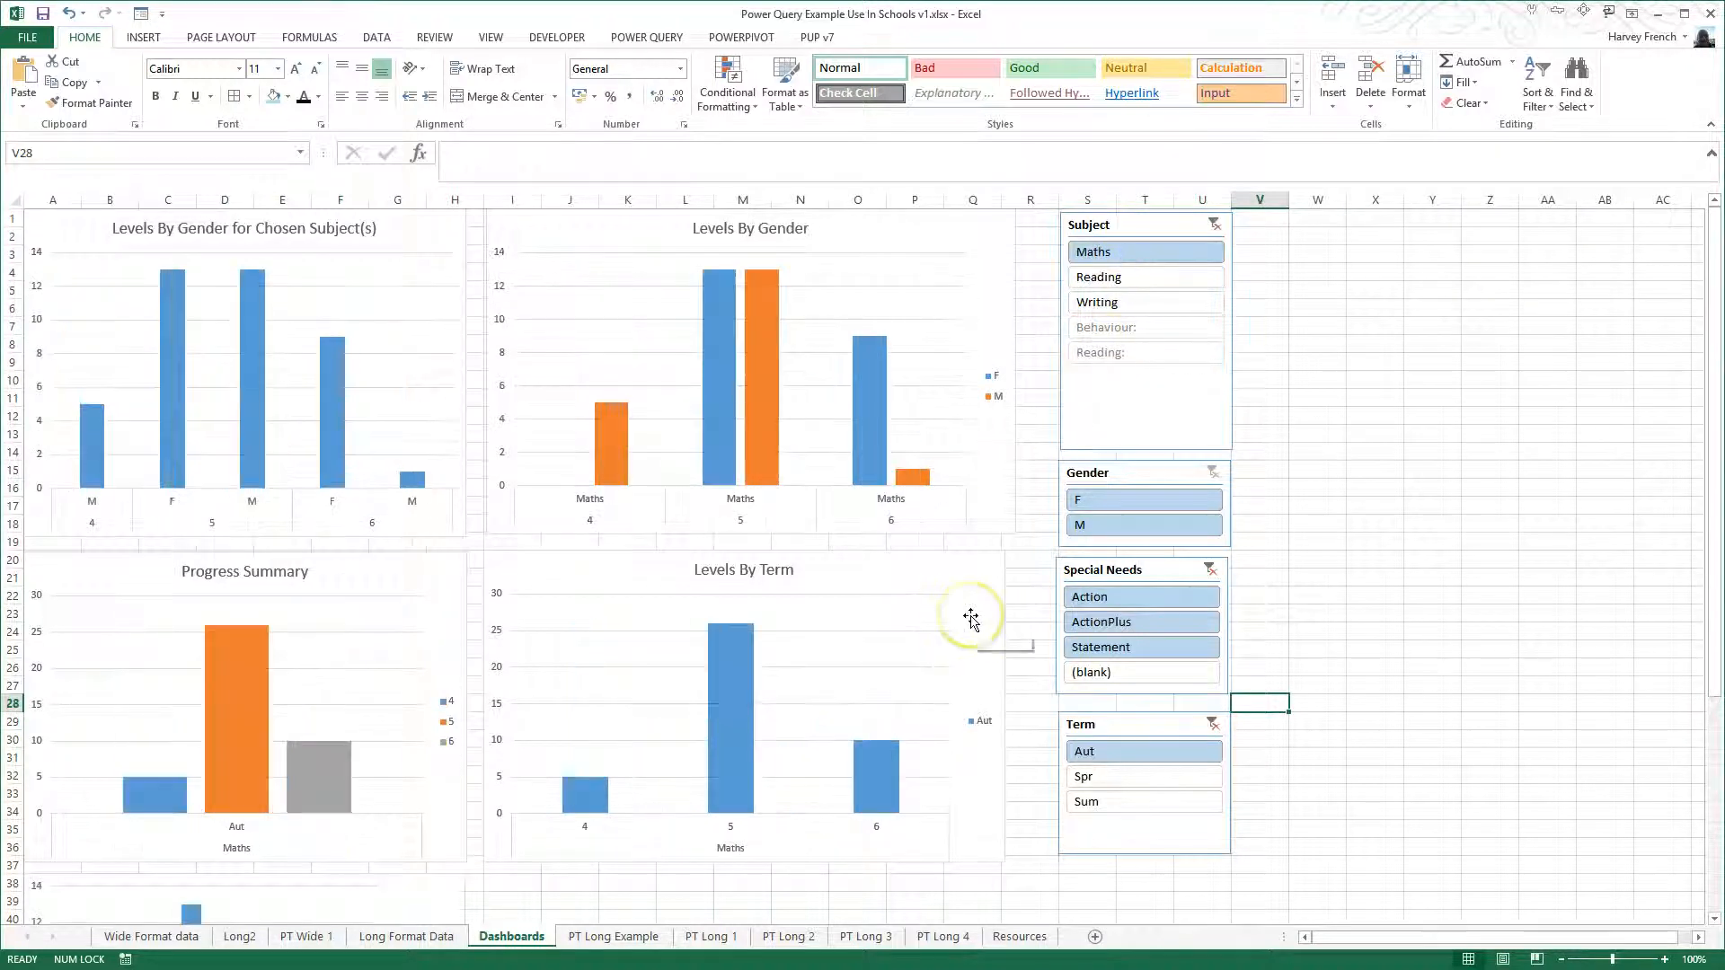
{"action": "left_click", "coordinate": [1016, 532]}
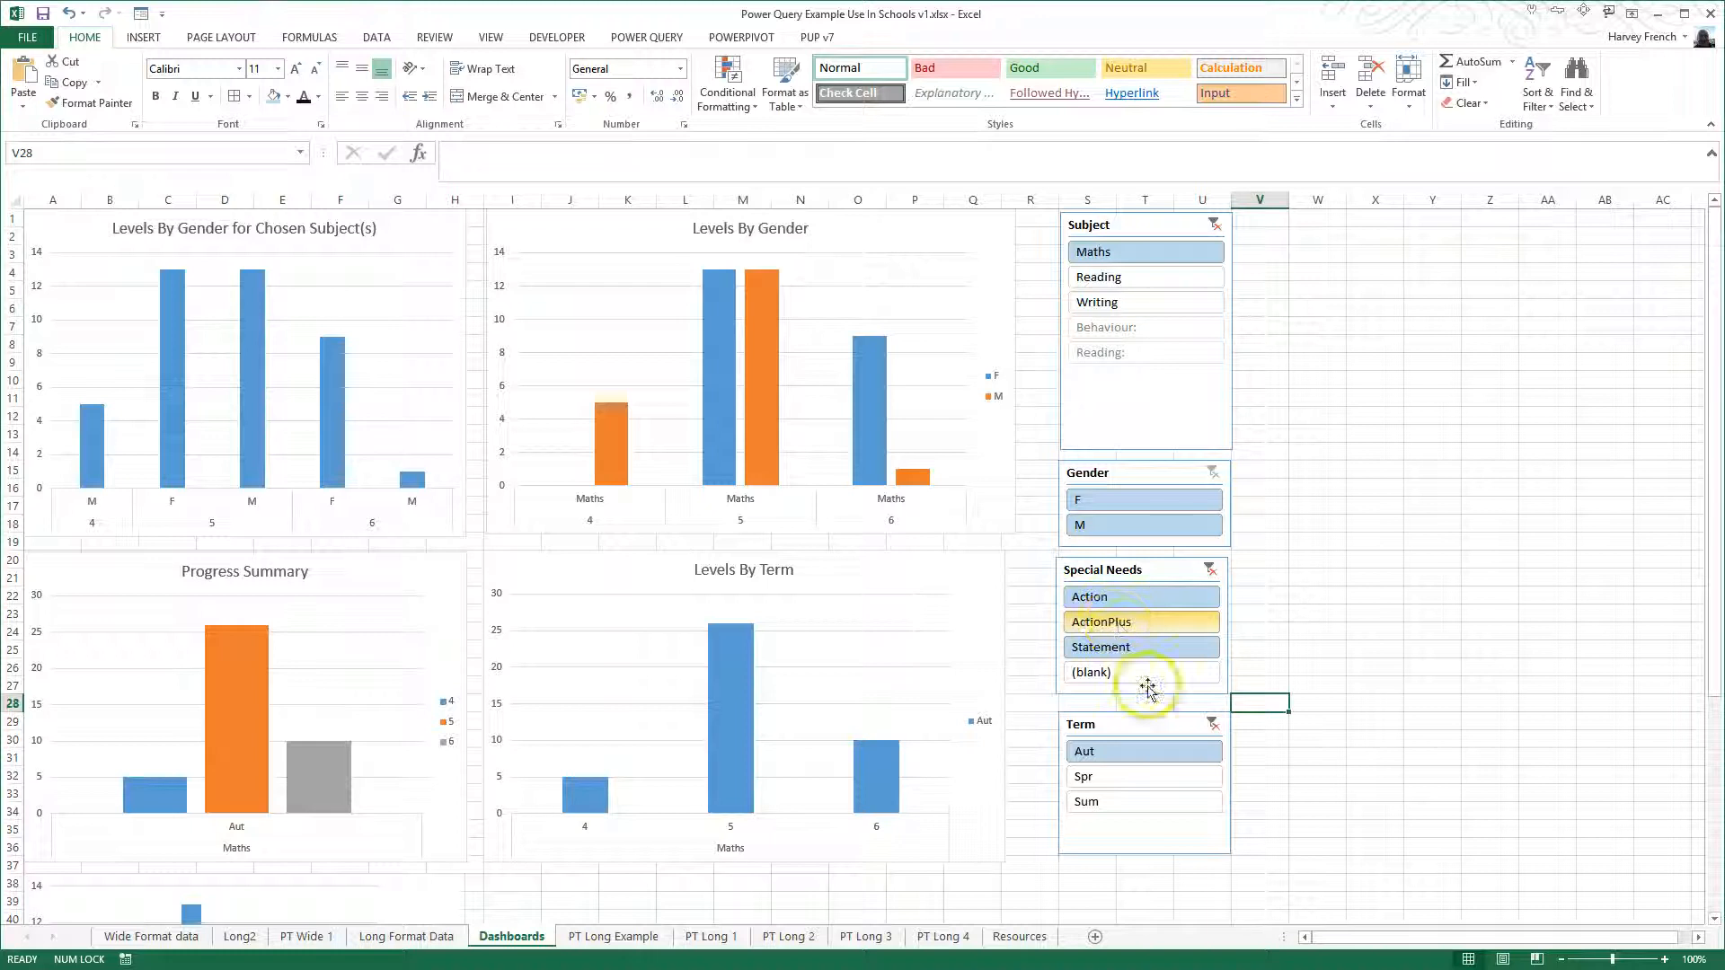
{"action": "scroll", "coordinate": [1140, 763], "scroll_direction": "down", "scroll_amount": 4}
{"action": "scroll", "coordinate": [1141, 763], "scroll_direction": "down", "scroll_amount": 3}
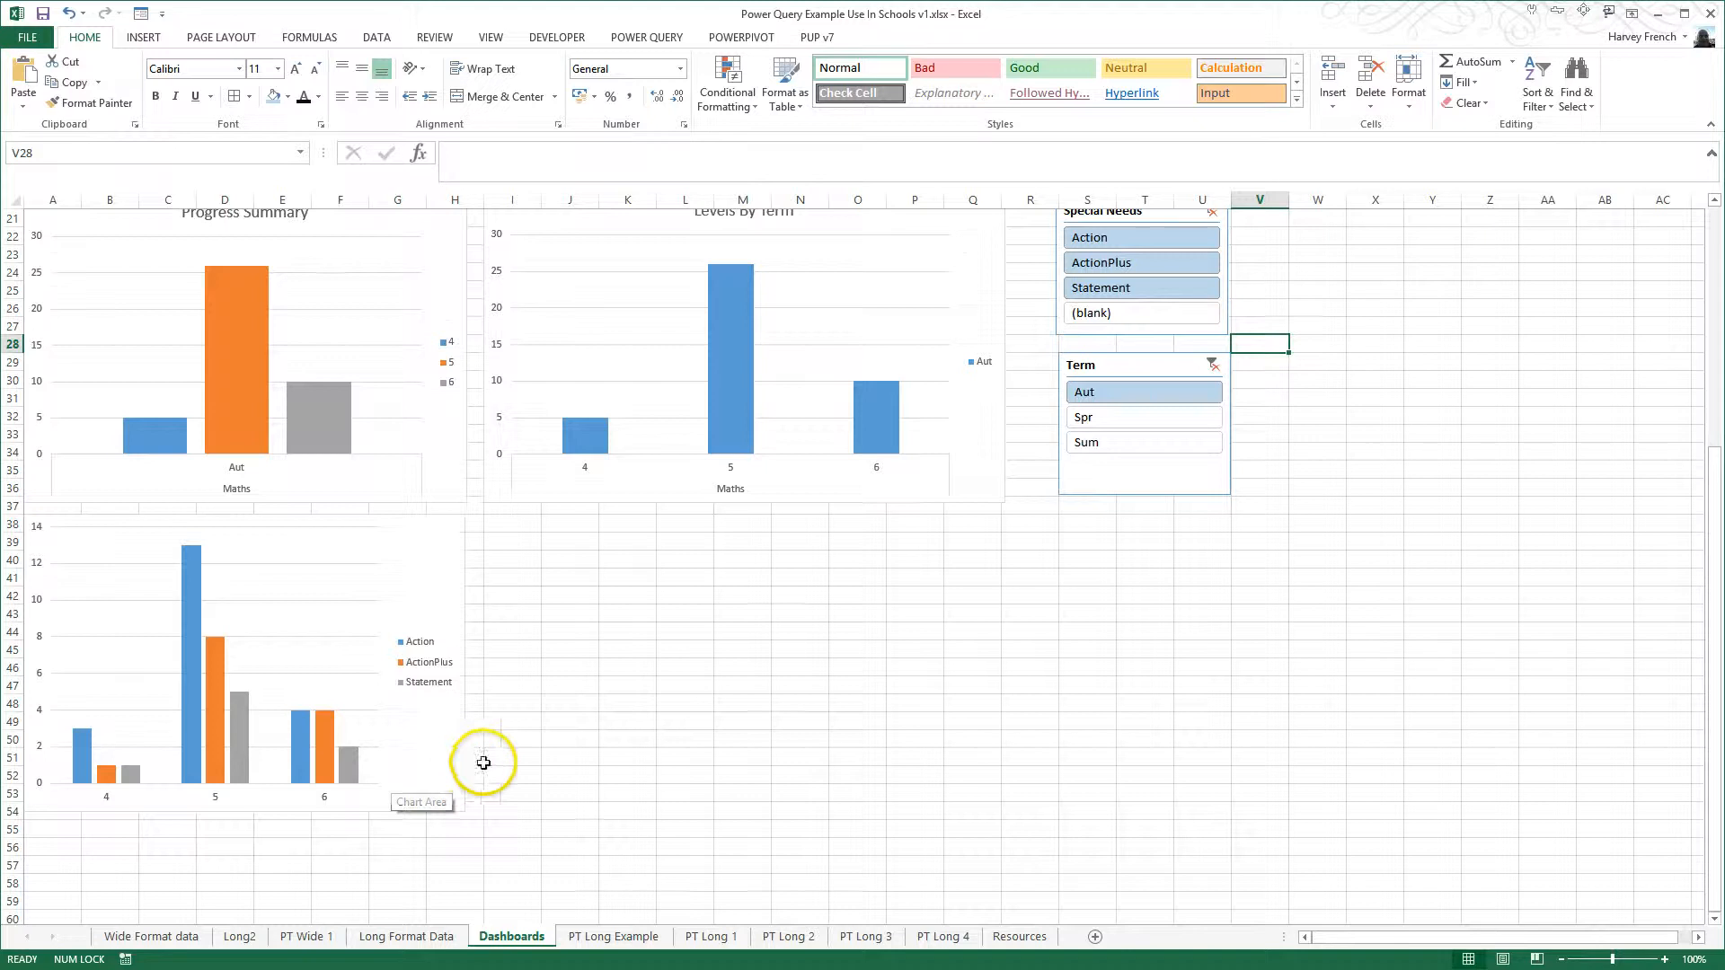
{"action": "scroll", "coordinate": [483, 763], "scroll_direction": "up", "scroll_amount": 7}
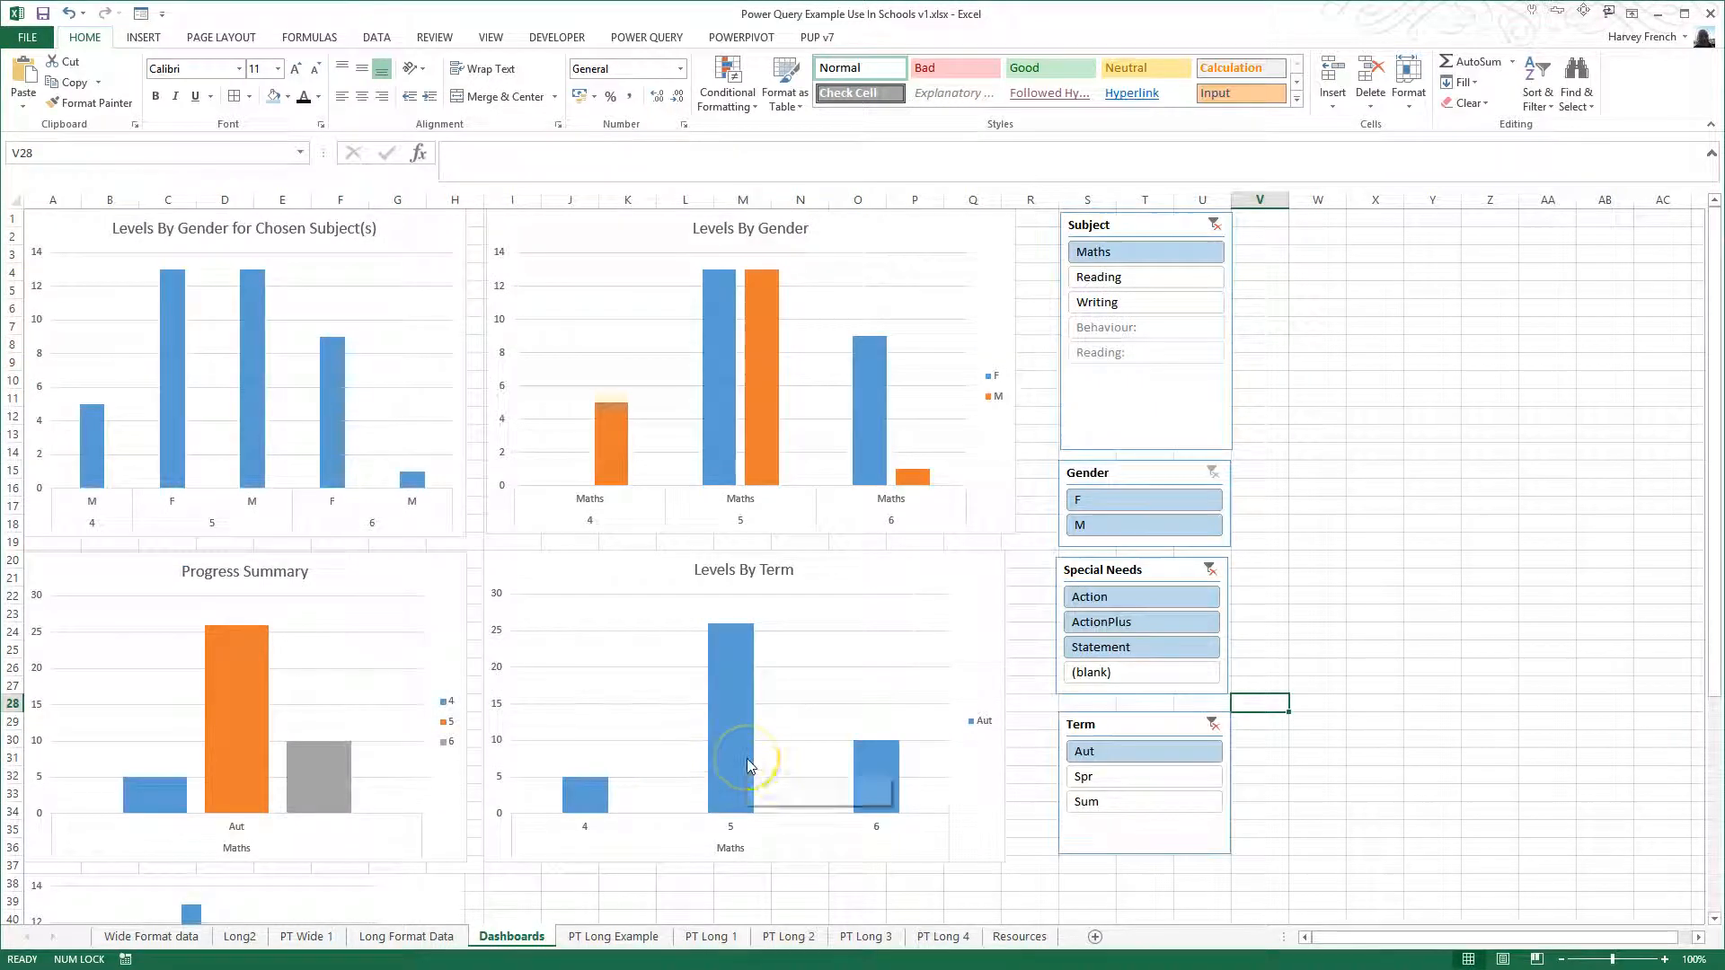
{"action": "mouse_move", "coordinate": [748, 761]}
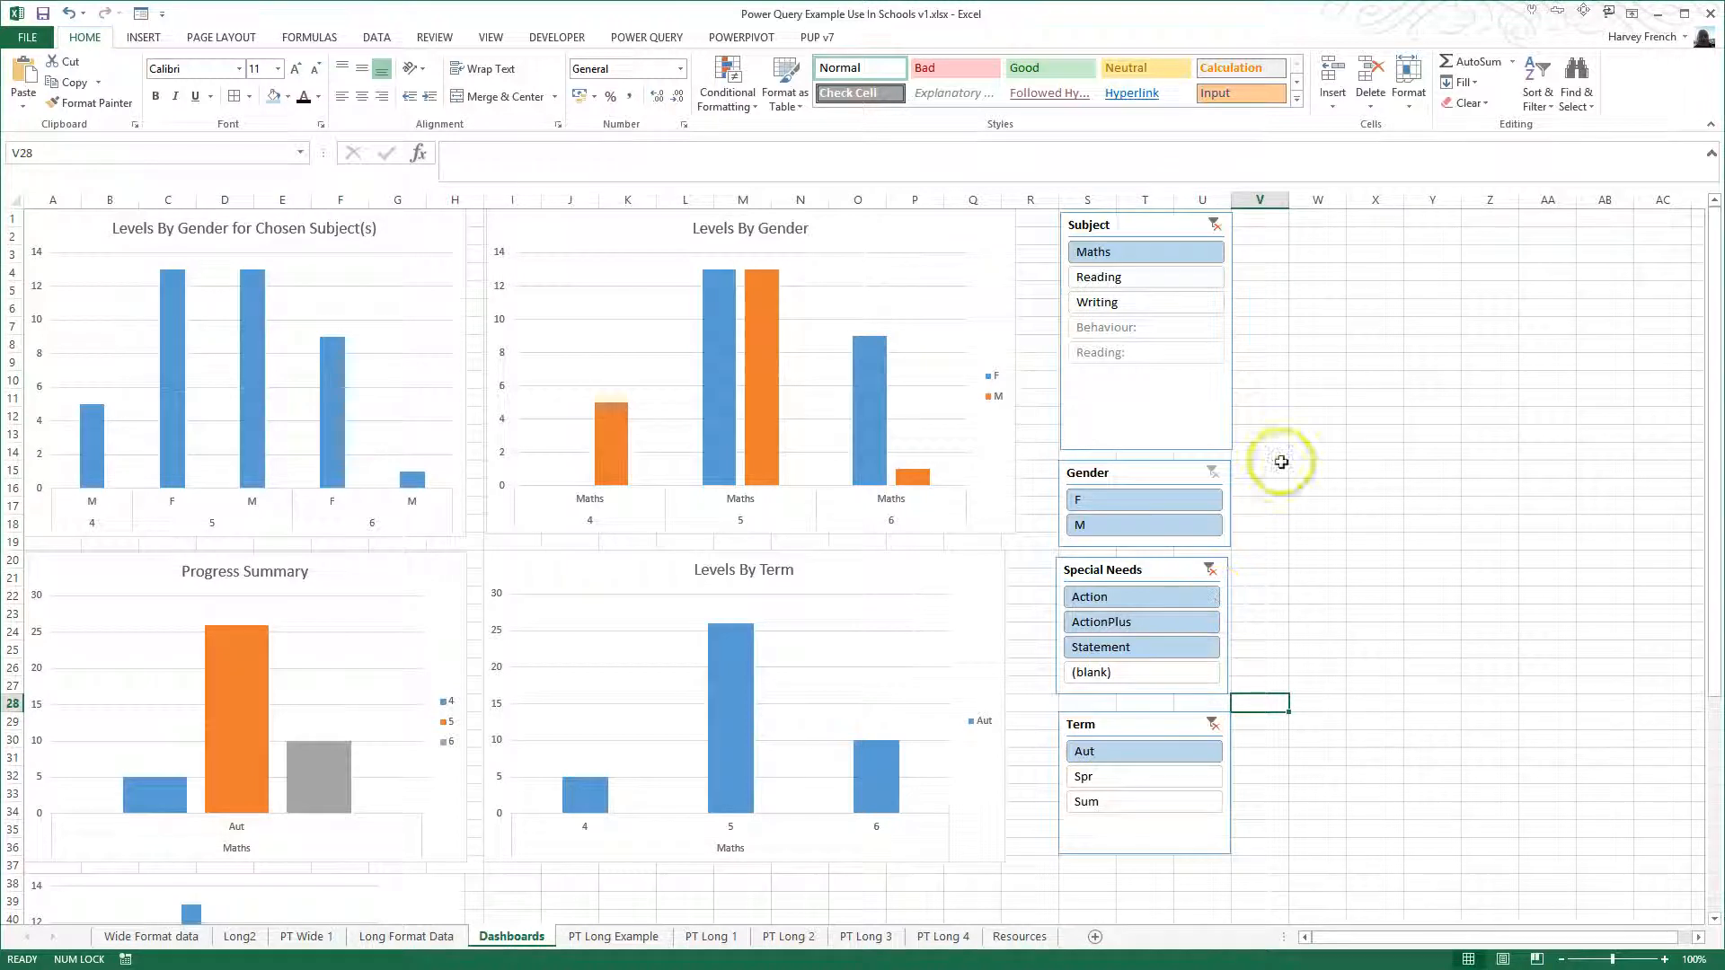
- Insert a Level slicer for the pivot table on the PT Long 1 sheet and place it beside the chart
{"action": "left_click", "coordinate": [711, 937]}
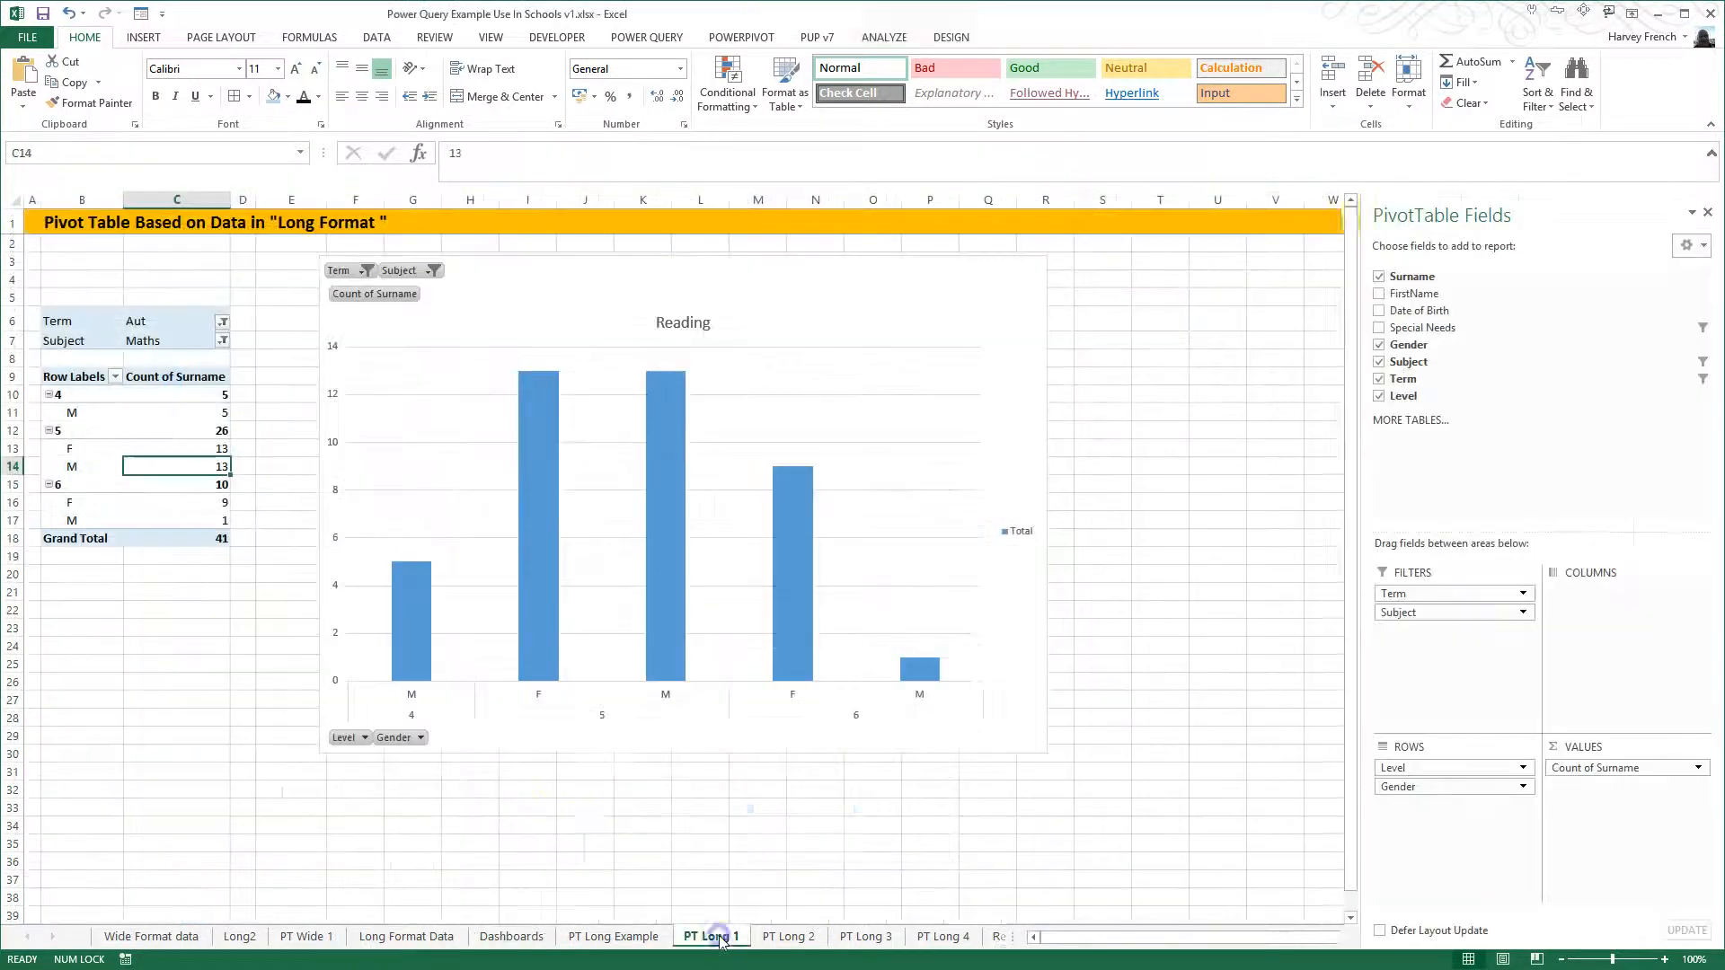
{"action": "left_click", "coordinate": [184, 428]}
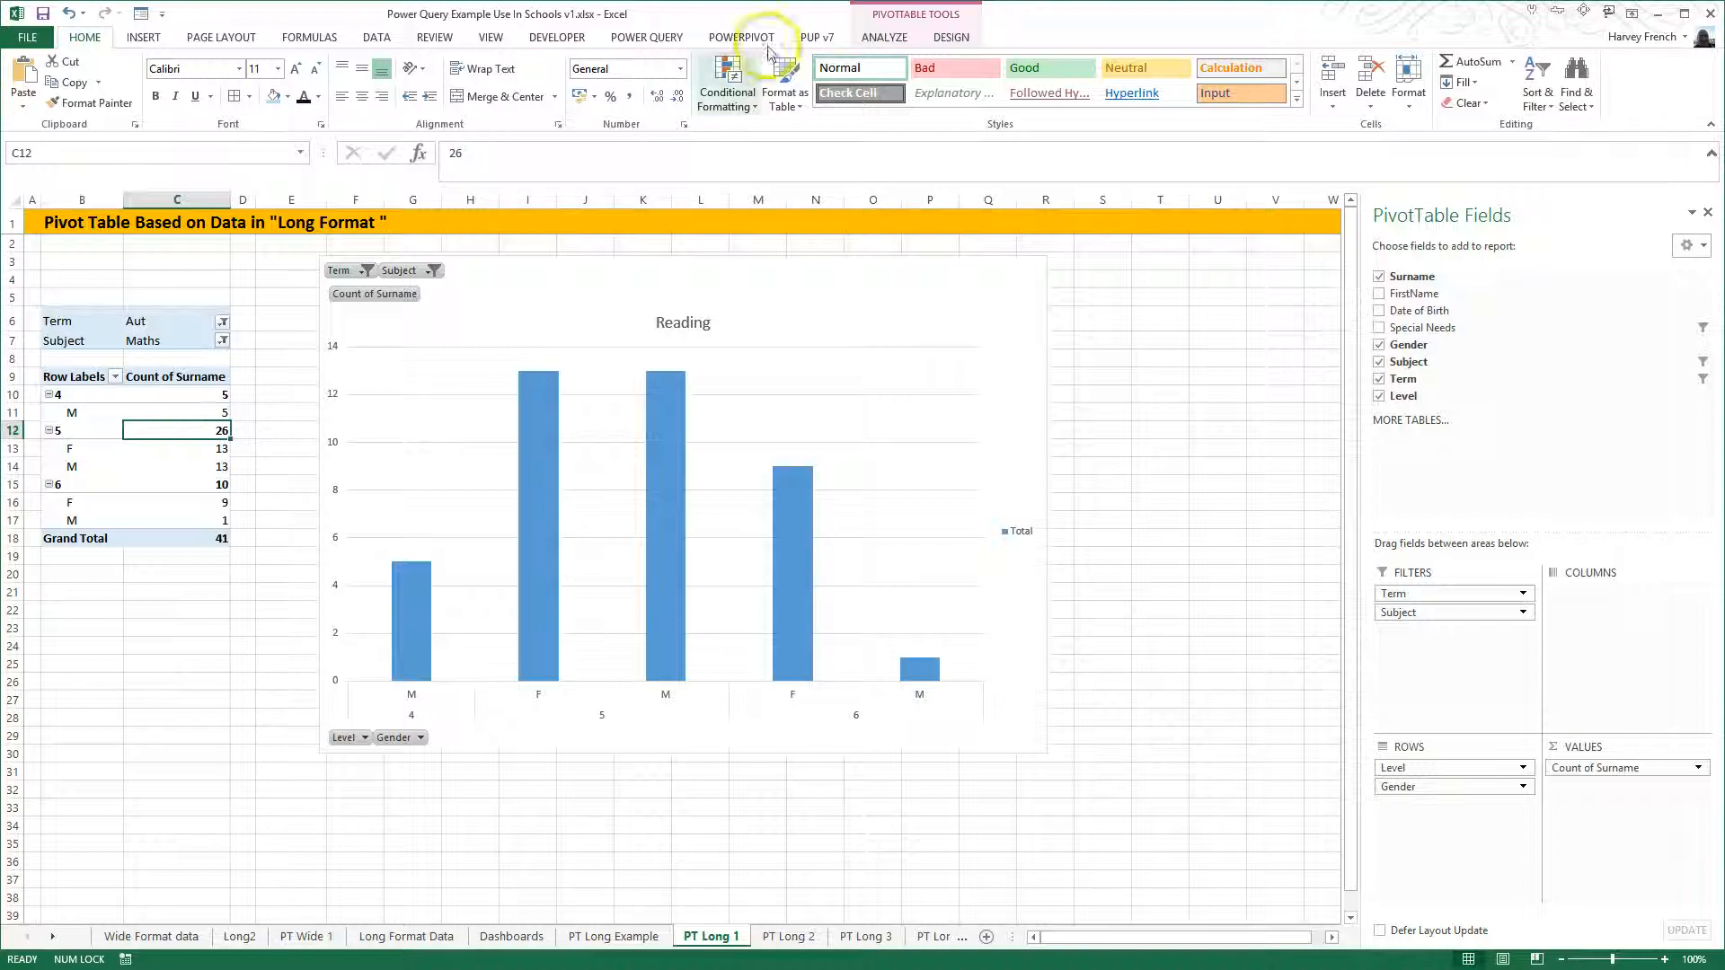
{"action": "left_click", "coordinate": [945, 40]}
{"action": "left_click", "coordinate": [886, 38]}
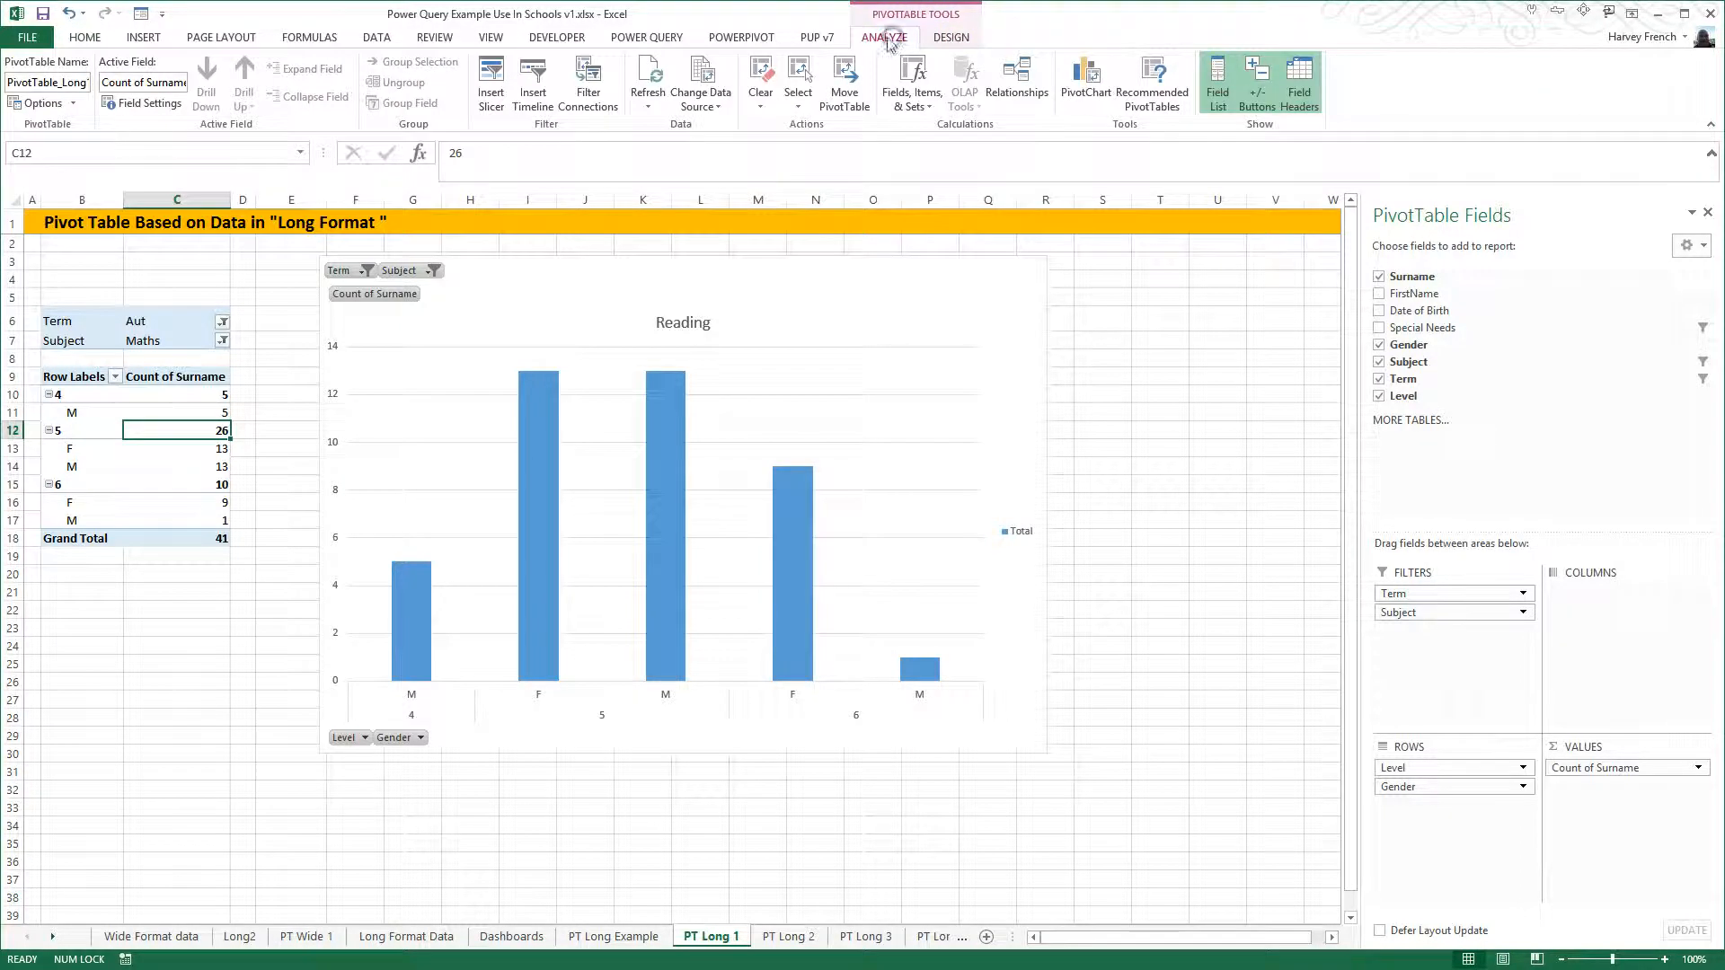
{"action": "left_click", "coordinate": [490, 86]}
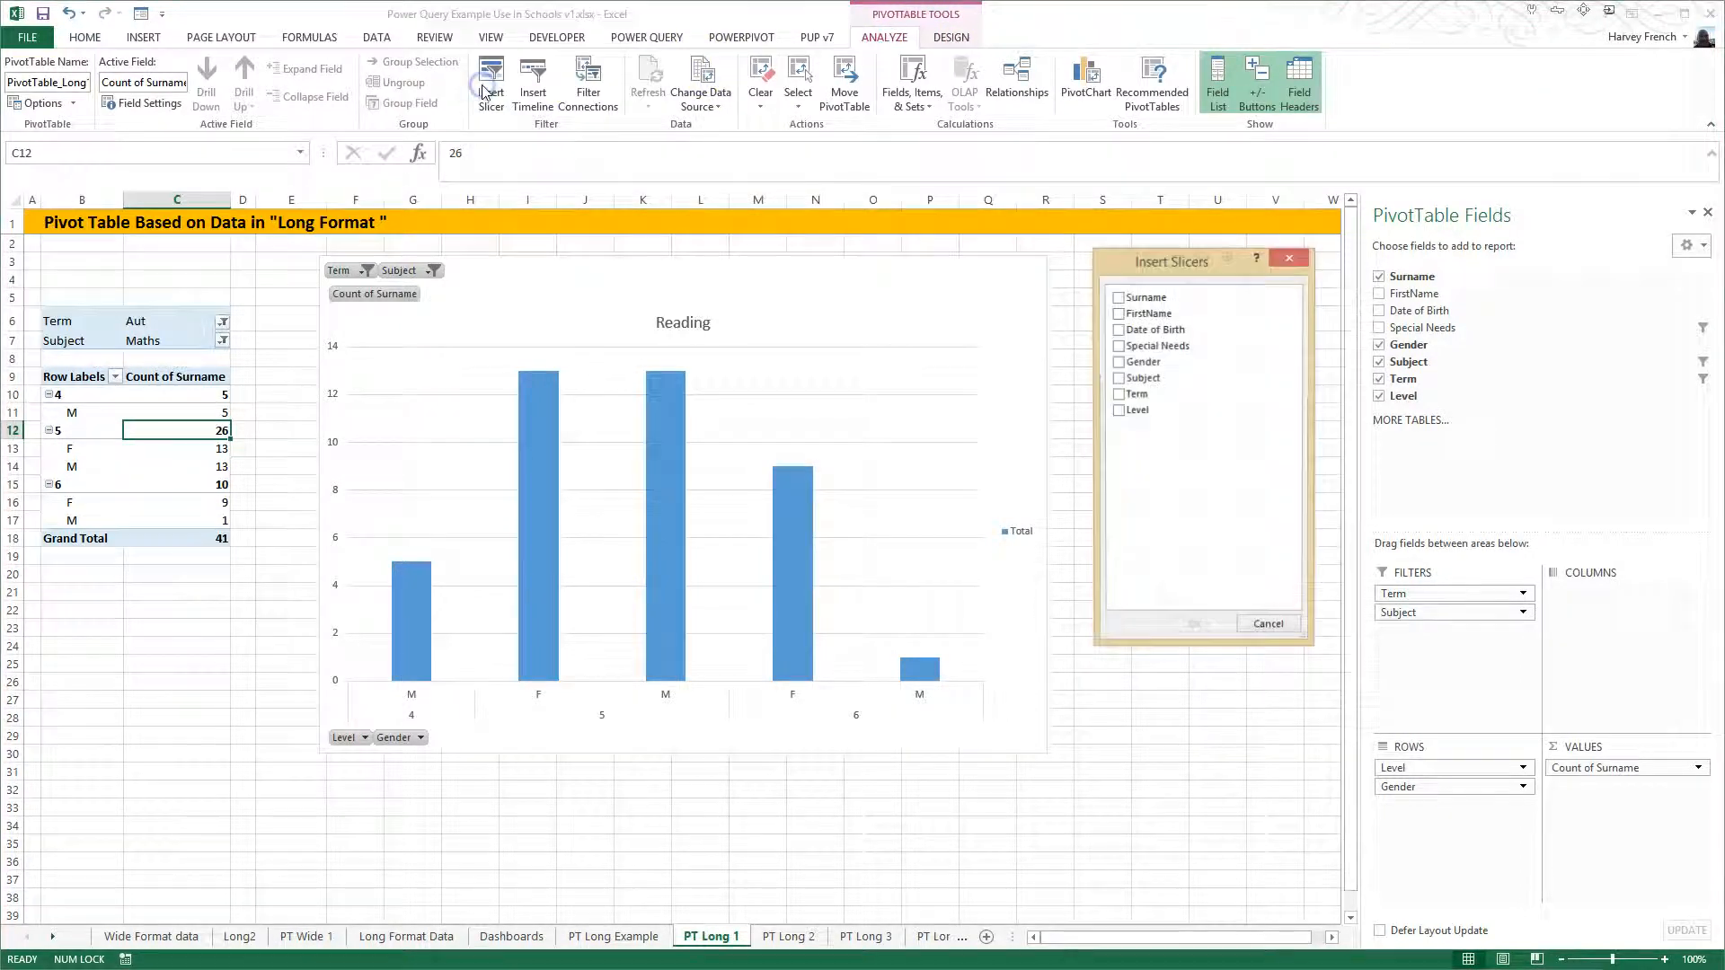
{"action": "left_click", "coordinate": [1119, 412]}
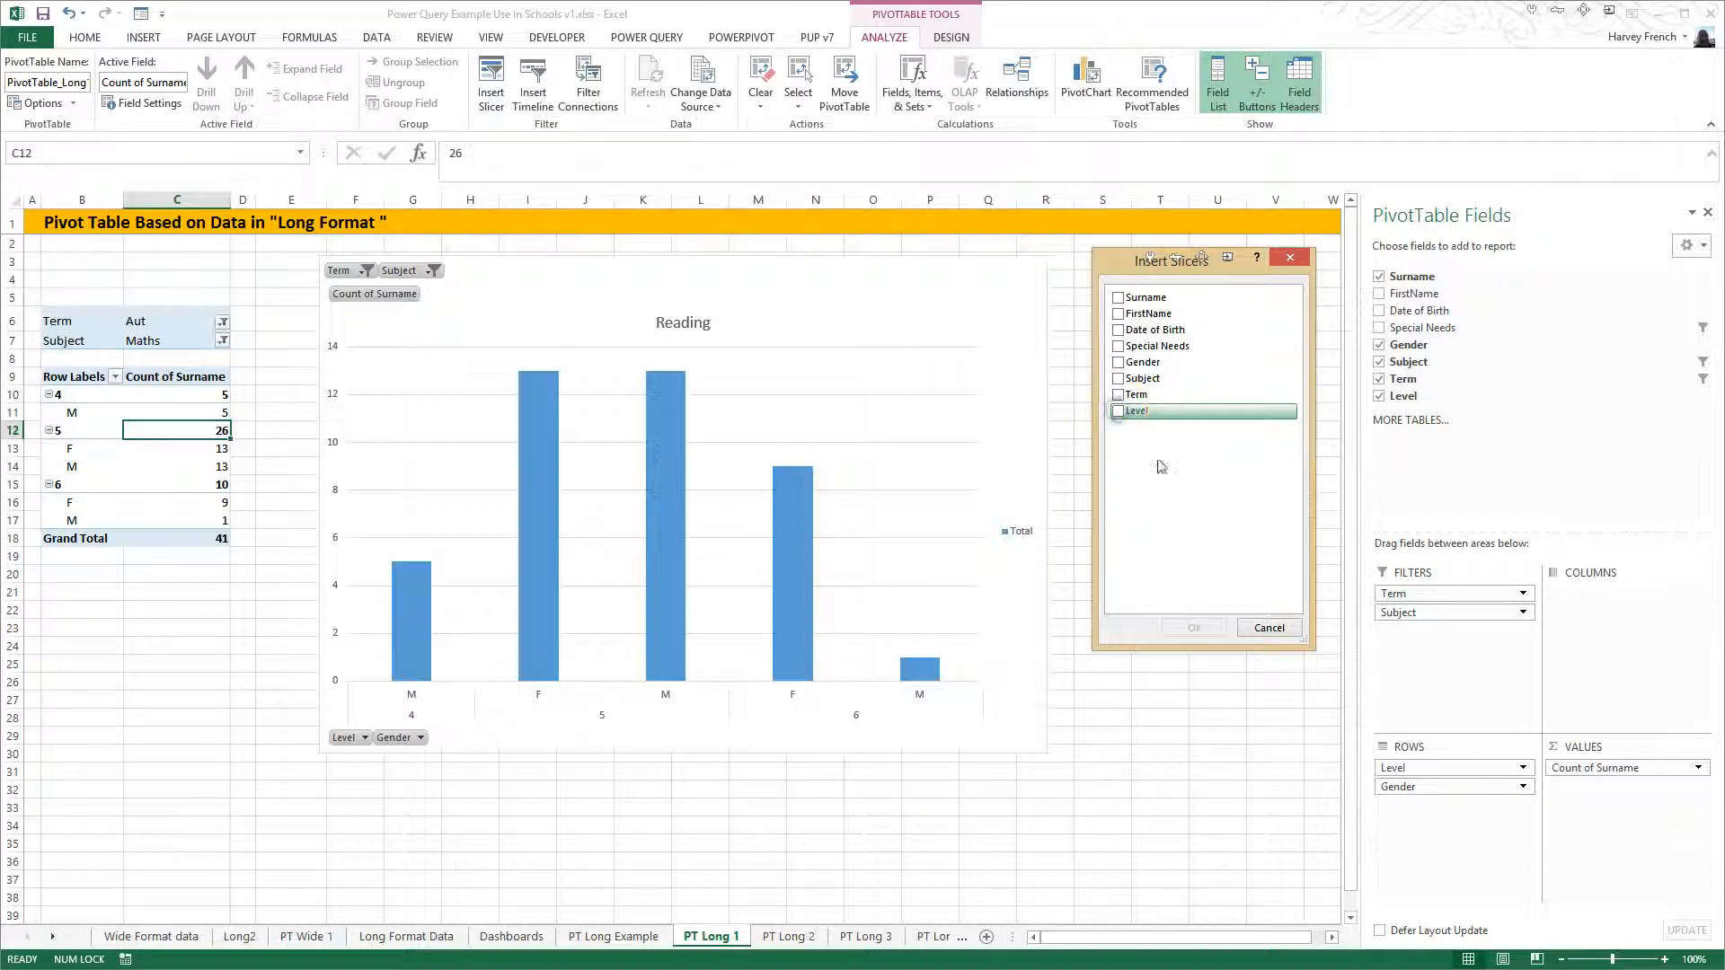
{"action": "left_click", "coordinate": [1194, 627]}
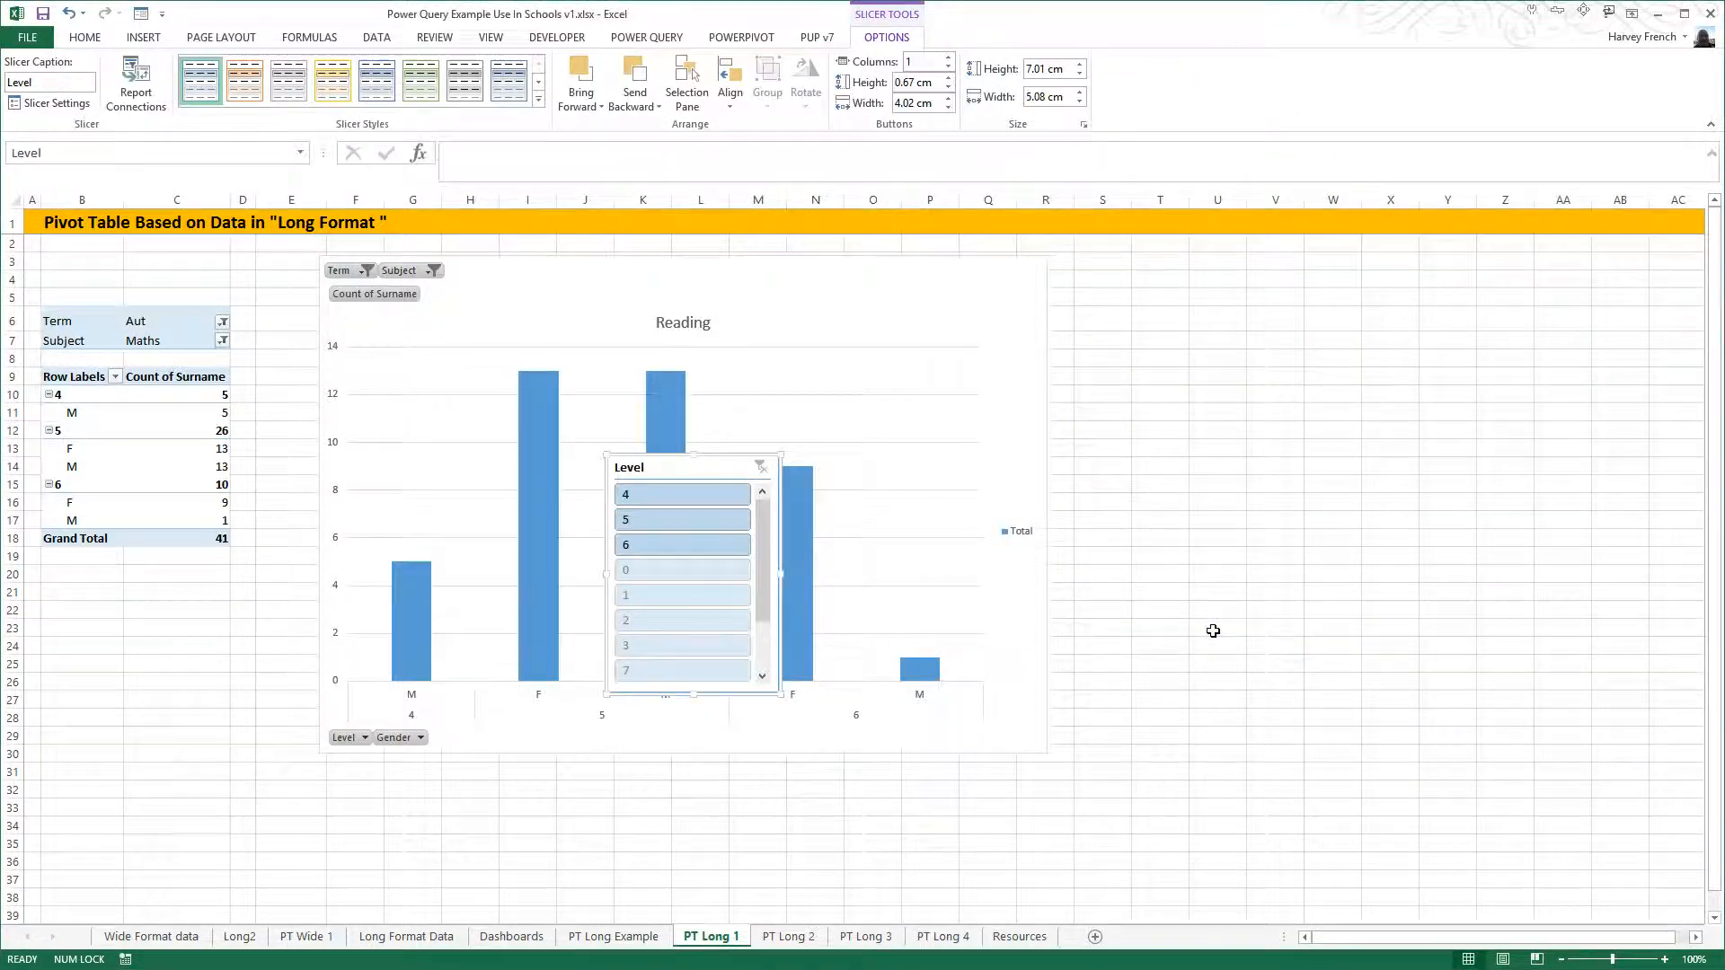
{"action": "left_click_drag", "start_coordinate": [718, 468], "coordinate": [1312, 329]}
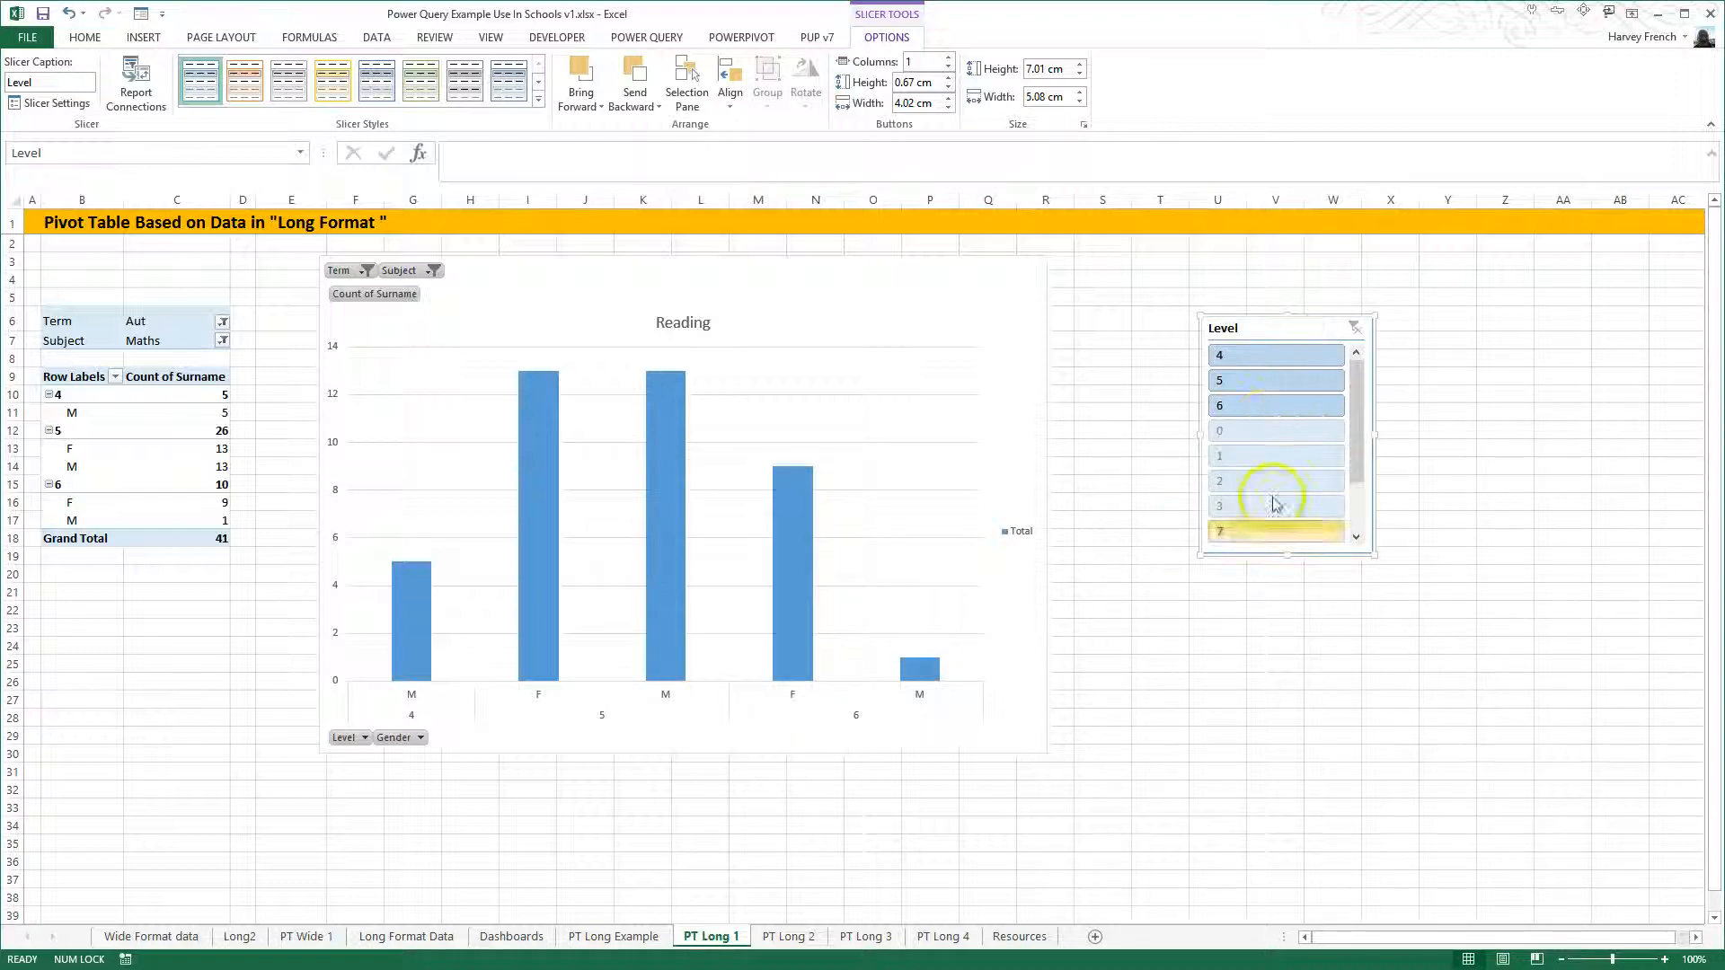
- Set the Level slicer to stop showing items deleted from the data source
{"action": "right_click", "coordinate": [1274, 438]}
{"action": "left_click", "coordinate": [1332, 790]}
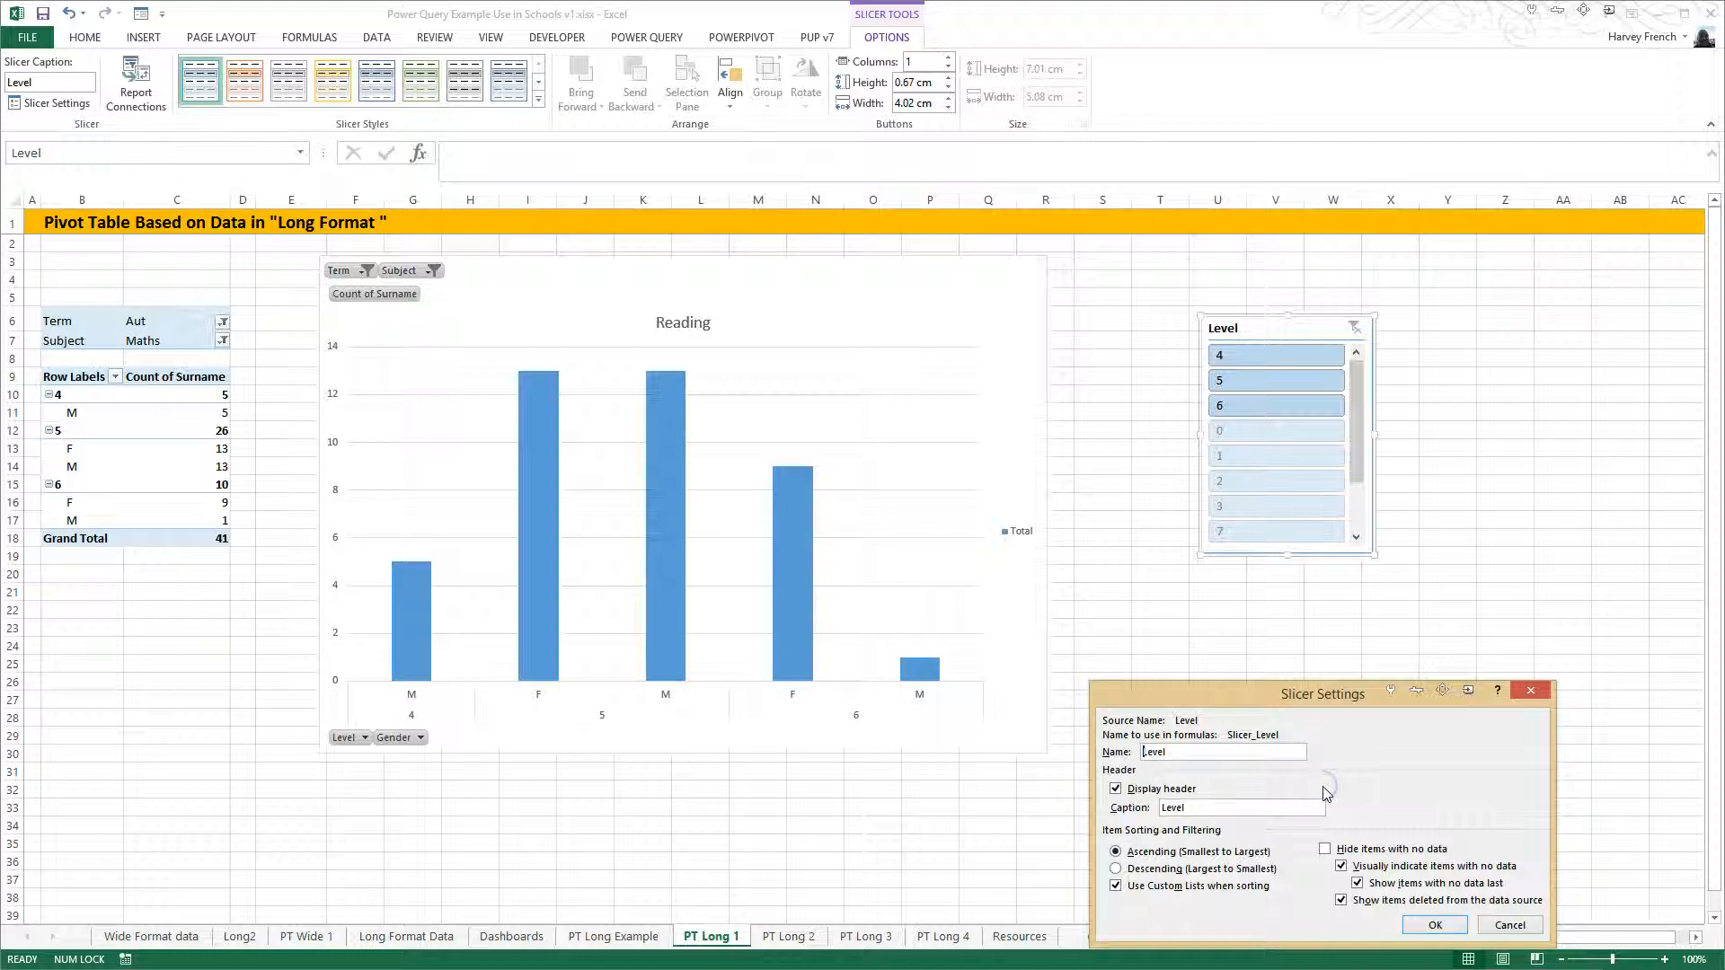
{"action": "left_click", "coordinate": [1341, 900]}
{"action": "left_click", "coordinate": [1431, 927]}
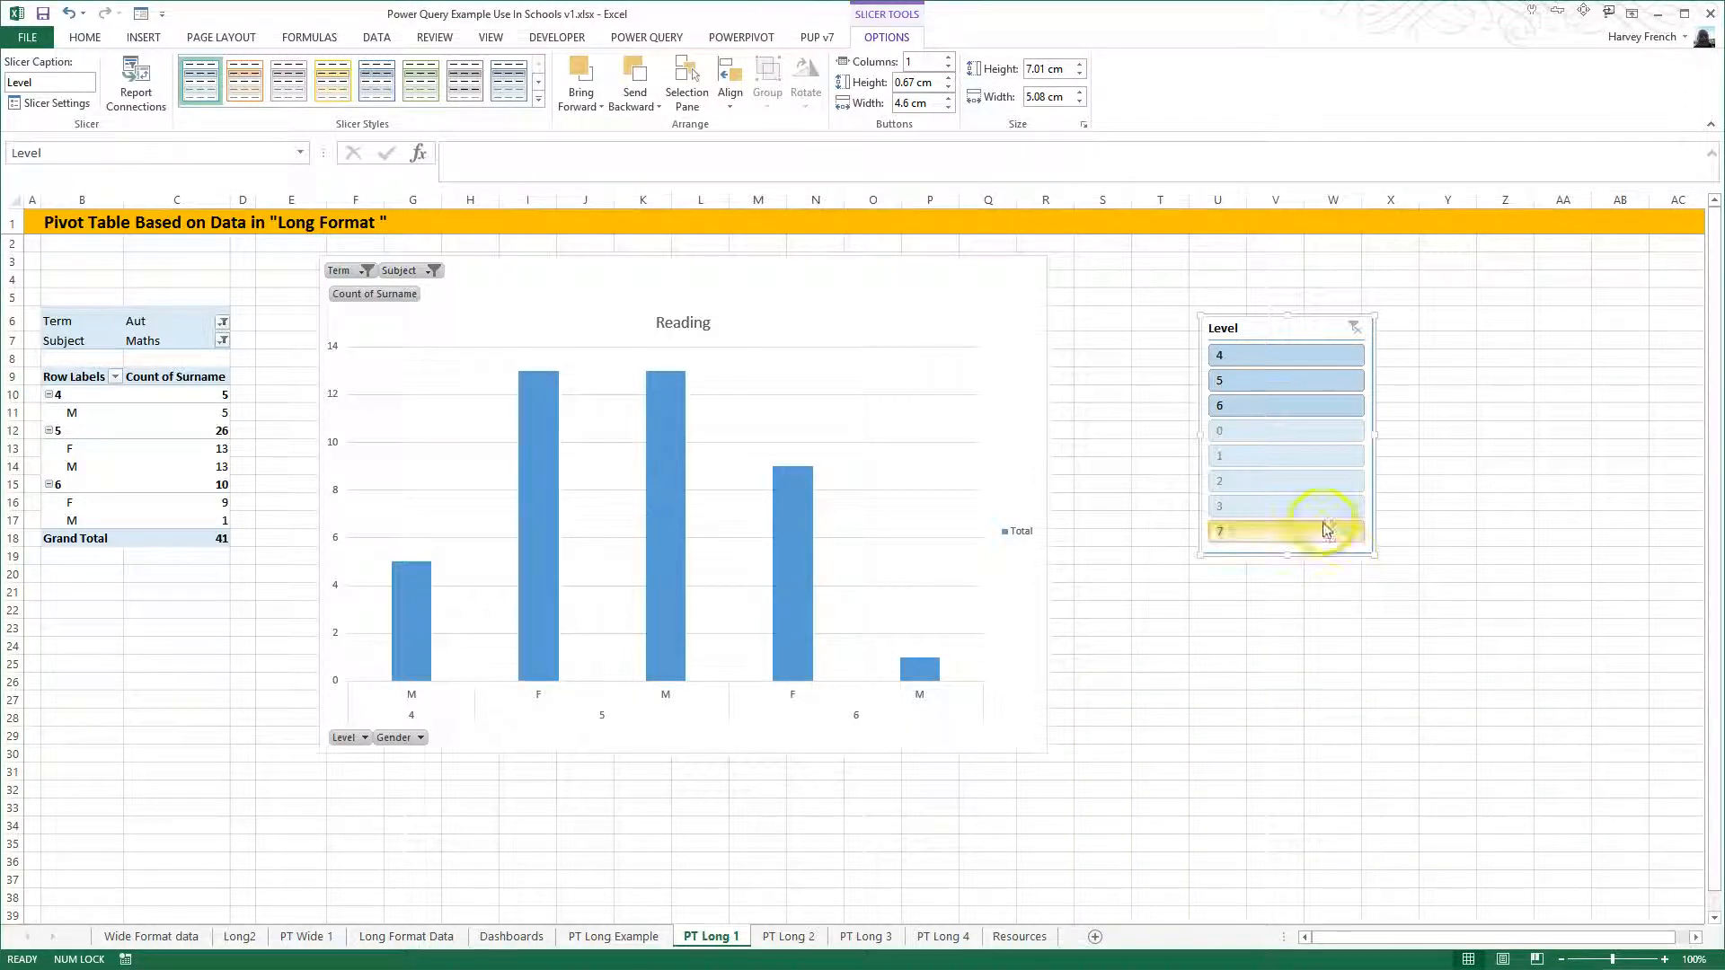
- Connect the Level slicer to PivotTable_Long2, PivotTable_Long3, PivotTable_Long4 and PivotTable_Example through its report connections
{"action": "right_click", "coordinate": [1297, 443]}
{"action": "left_click", "coordinate": [1363, 639]}
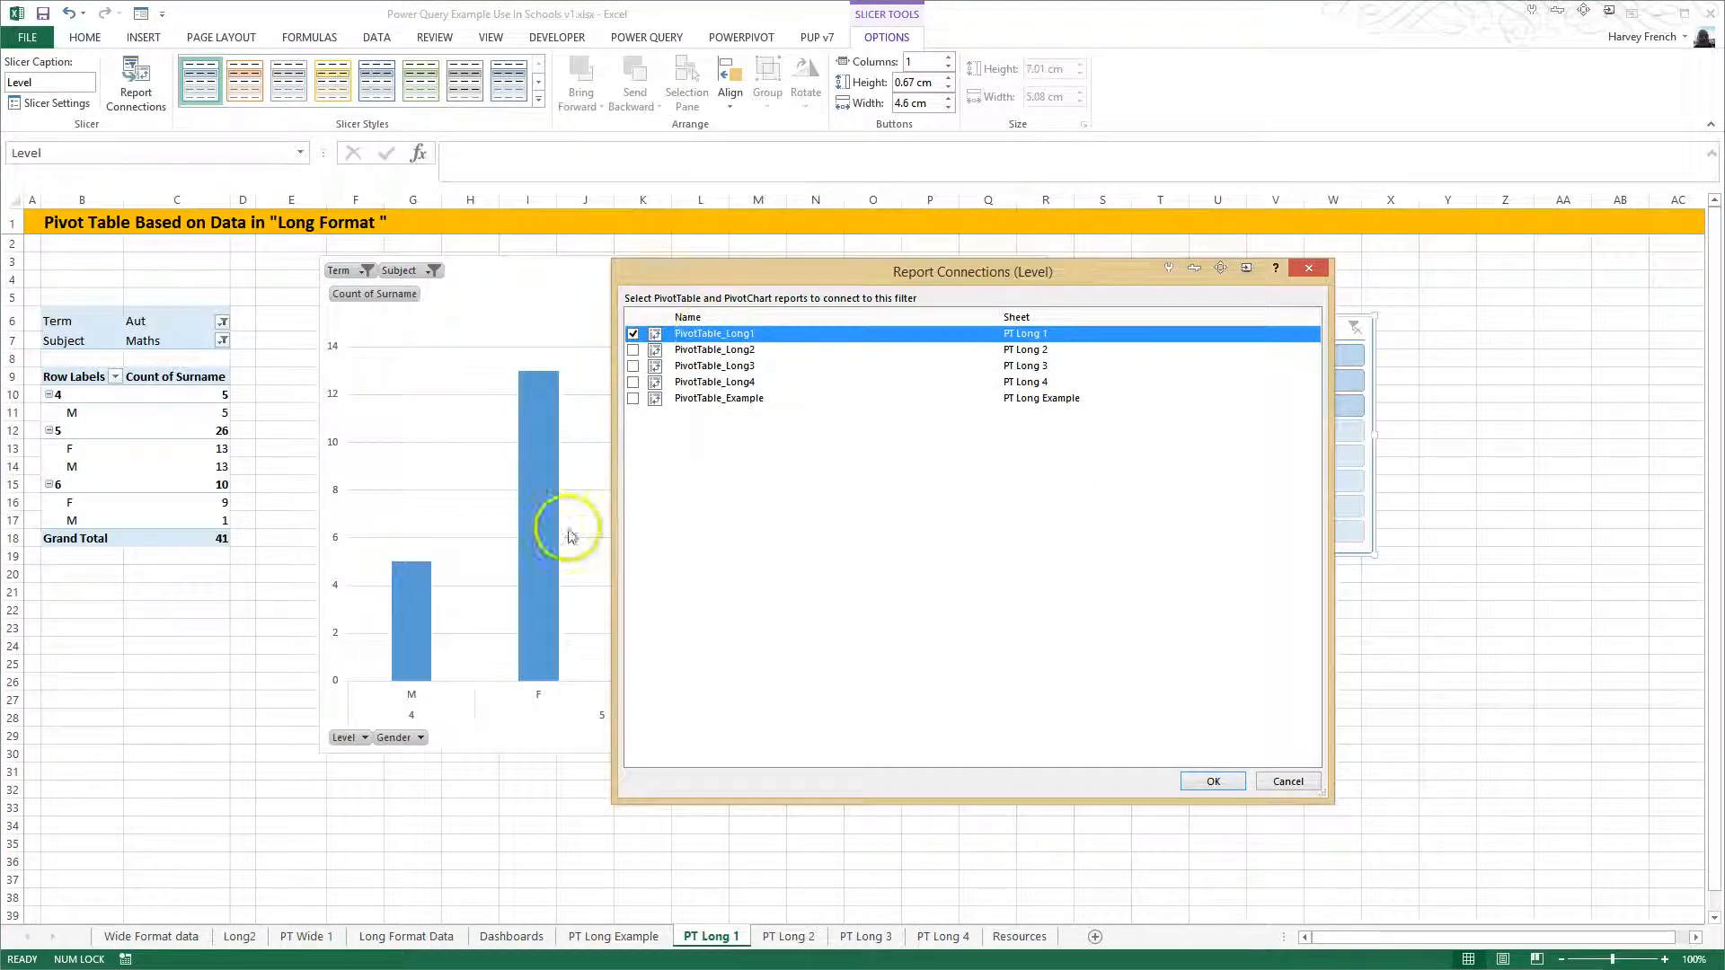
{"action": "left_click", "coordinate": [633, 350]}
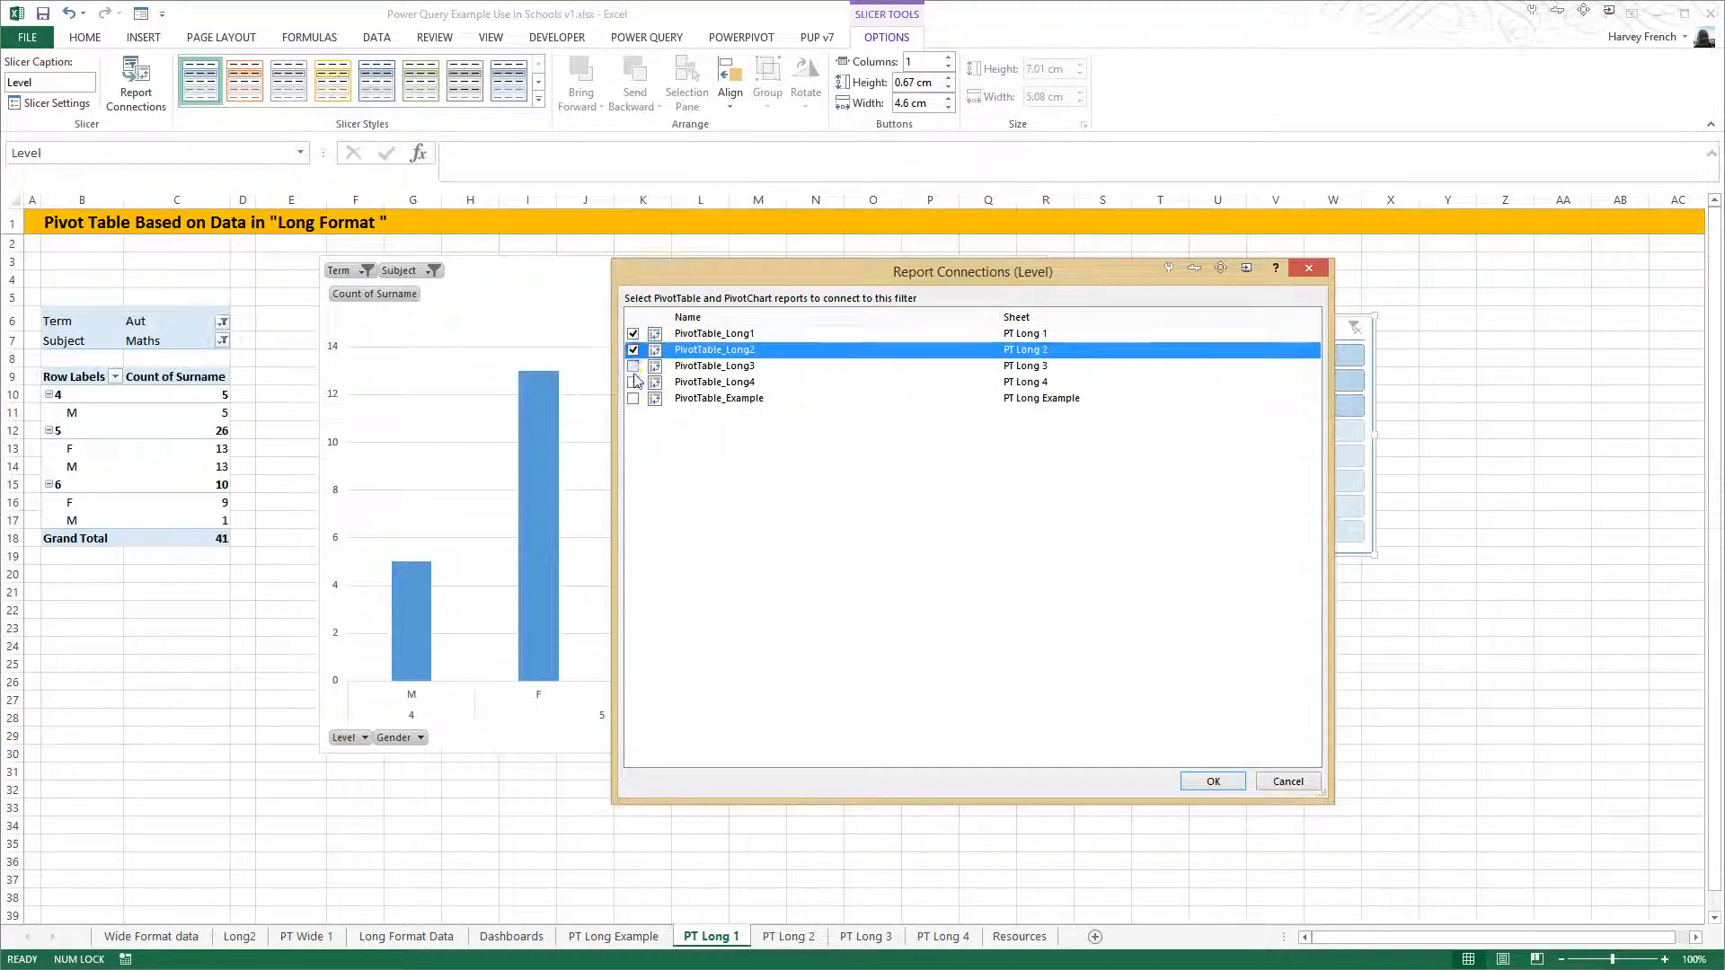
{"action": "left_click", "coordinate": [632, 365]}
{"action": "left_click", "coordinate": [632, 381]}
{"action": "left_click", "coordinate": [633, 398]}
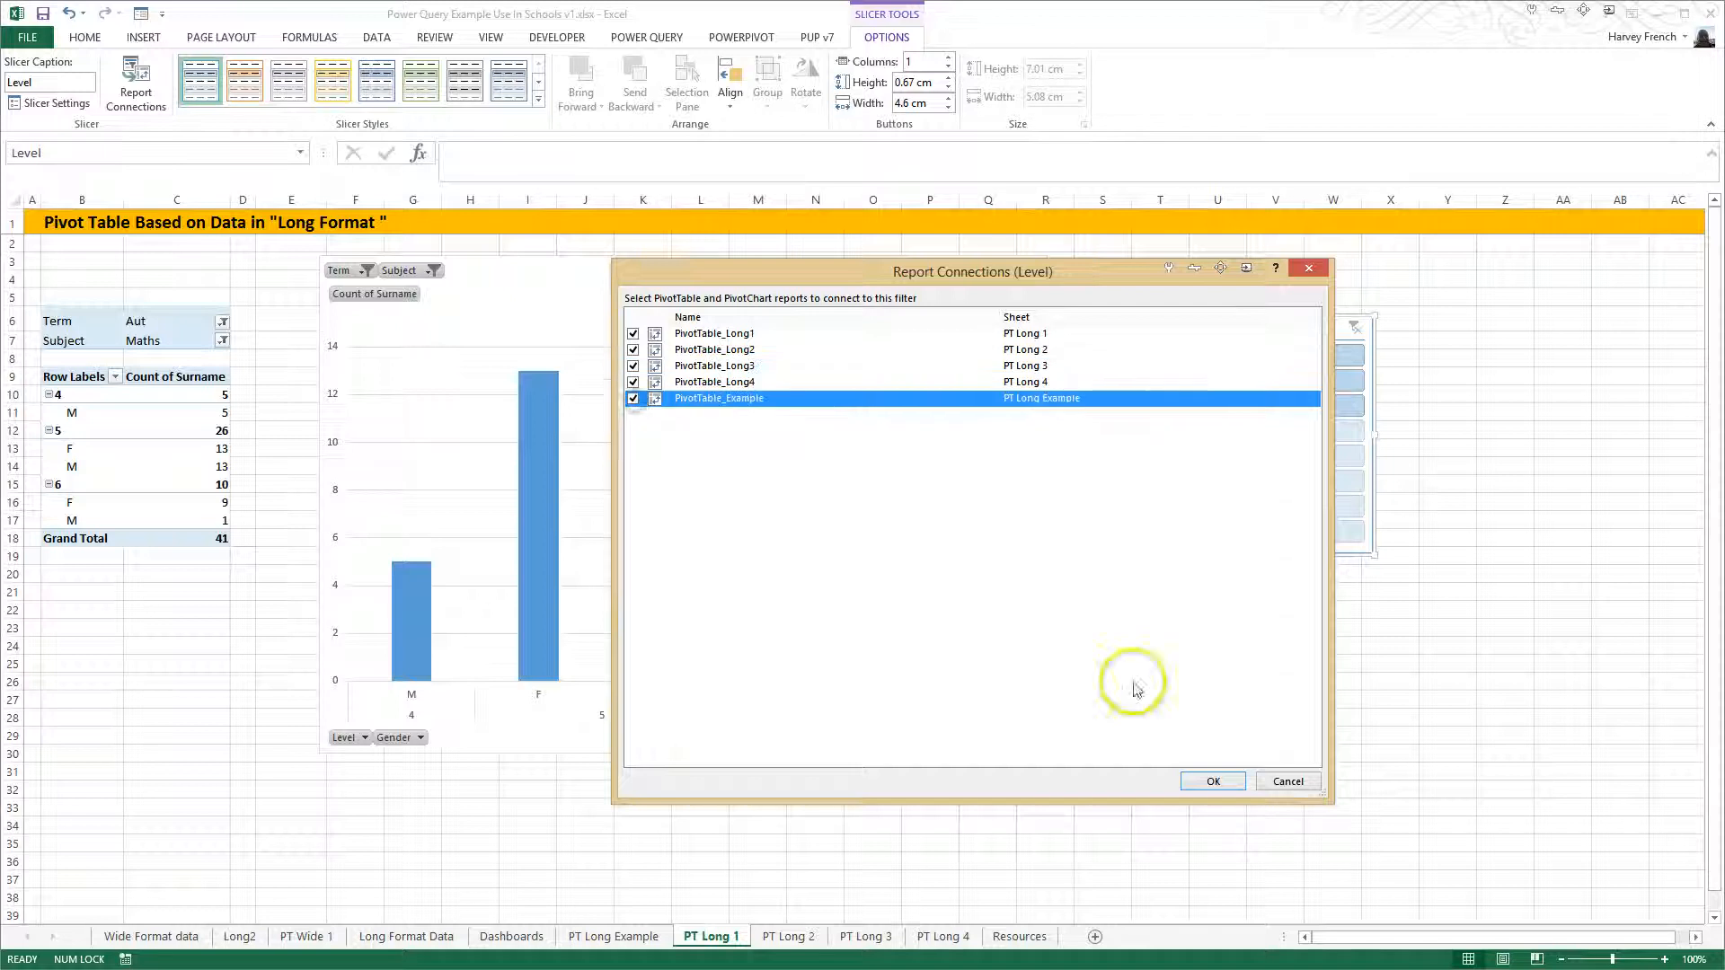
{"action": "left_click", "coordinate": [1213, 781]}
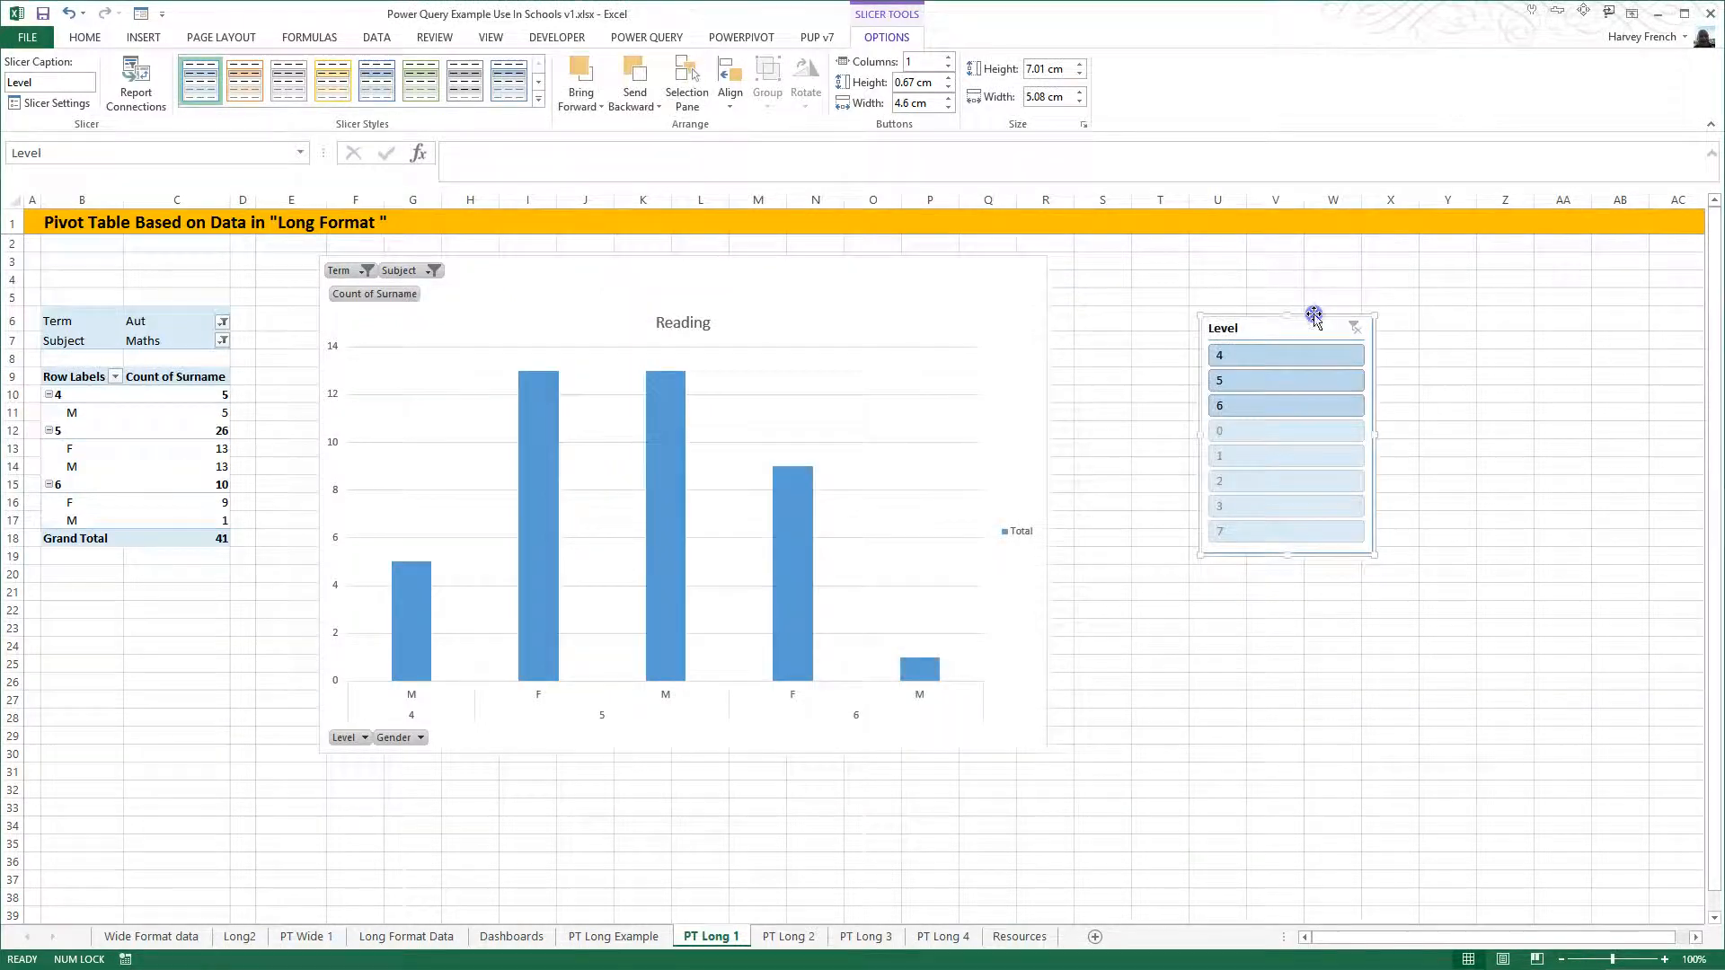
- Move the Level slicer from the PT Long 1 sheet to cell W1 of the Dashboards sheet
{"action": "key", "text": "Delete"}
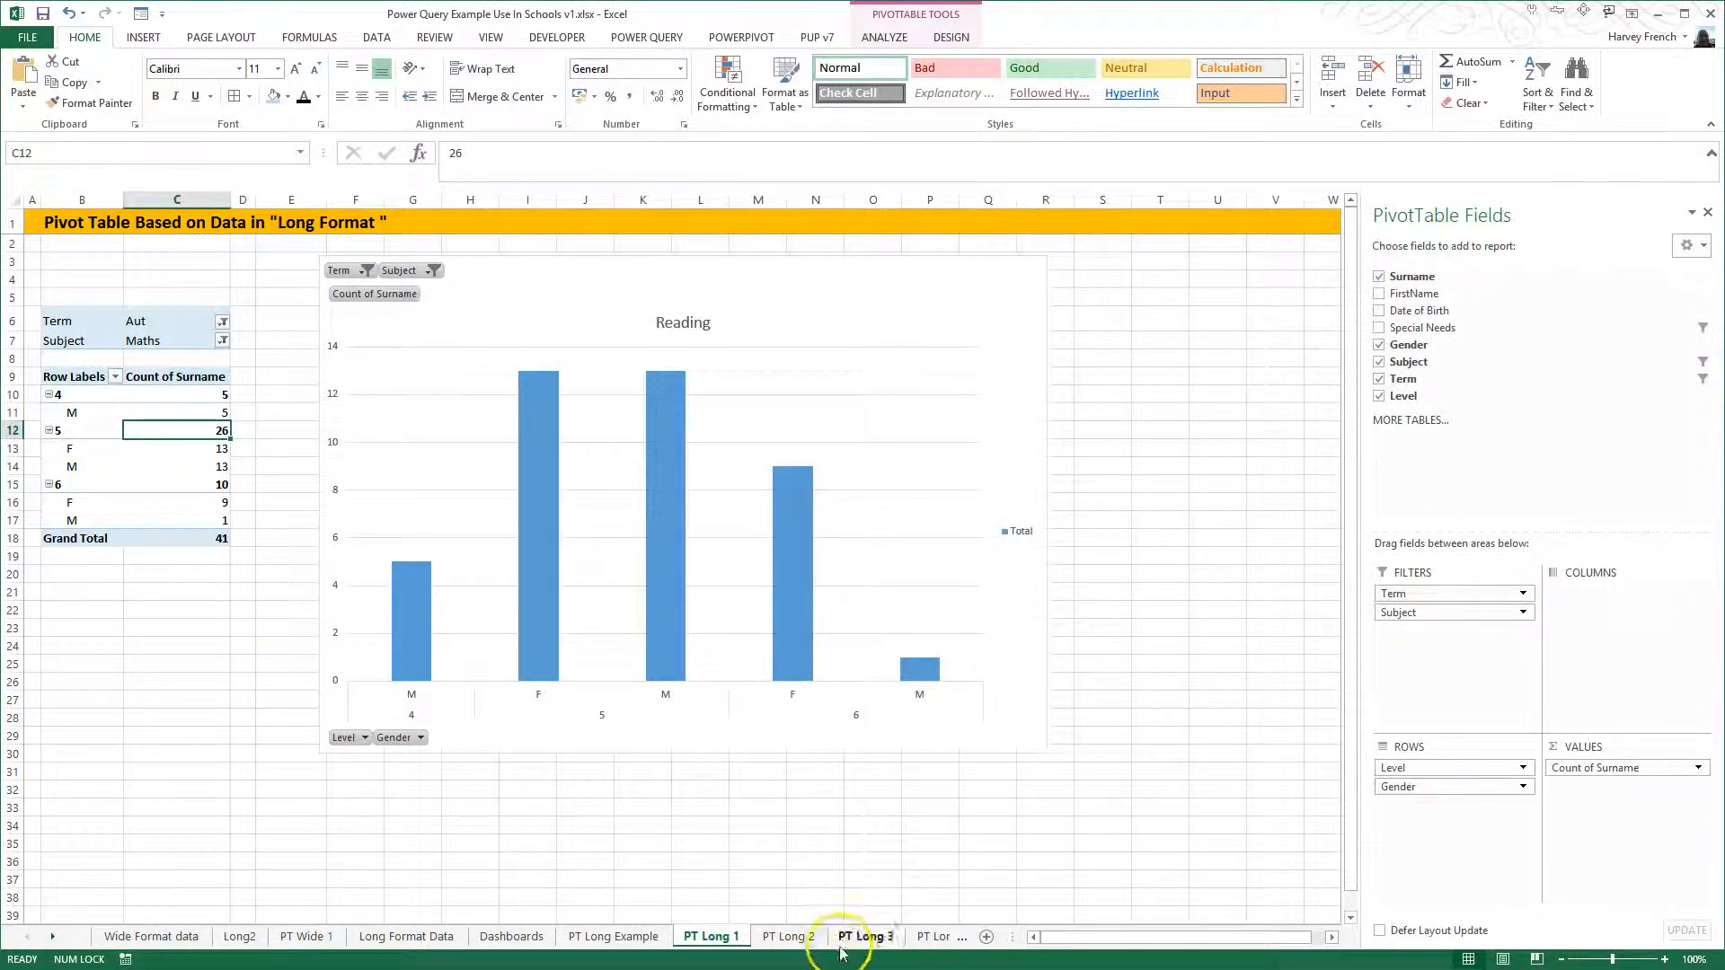
{"action": "left_click", "coordinate": [629, 939]}
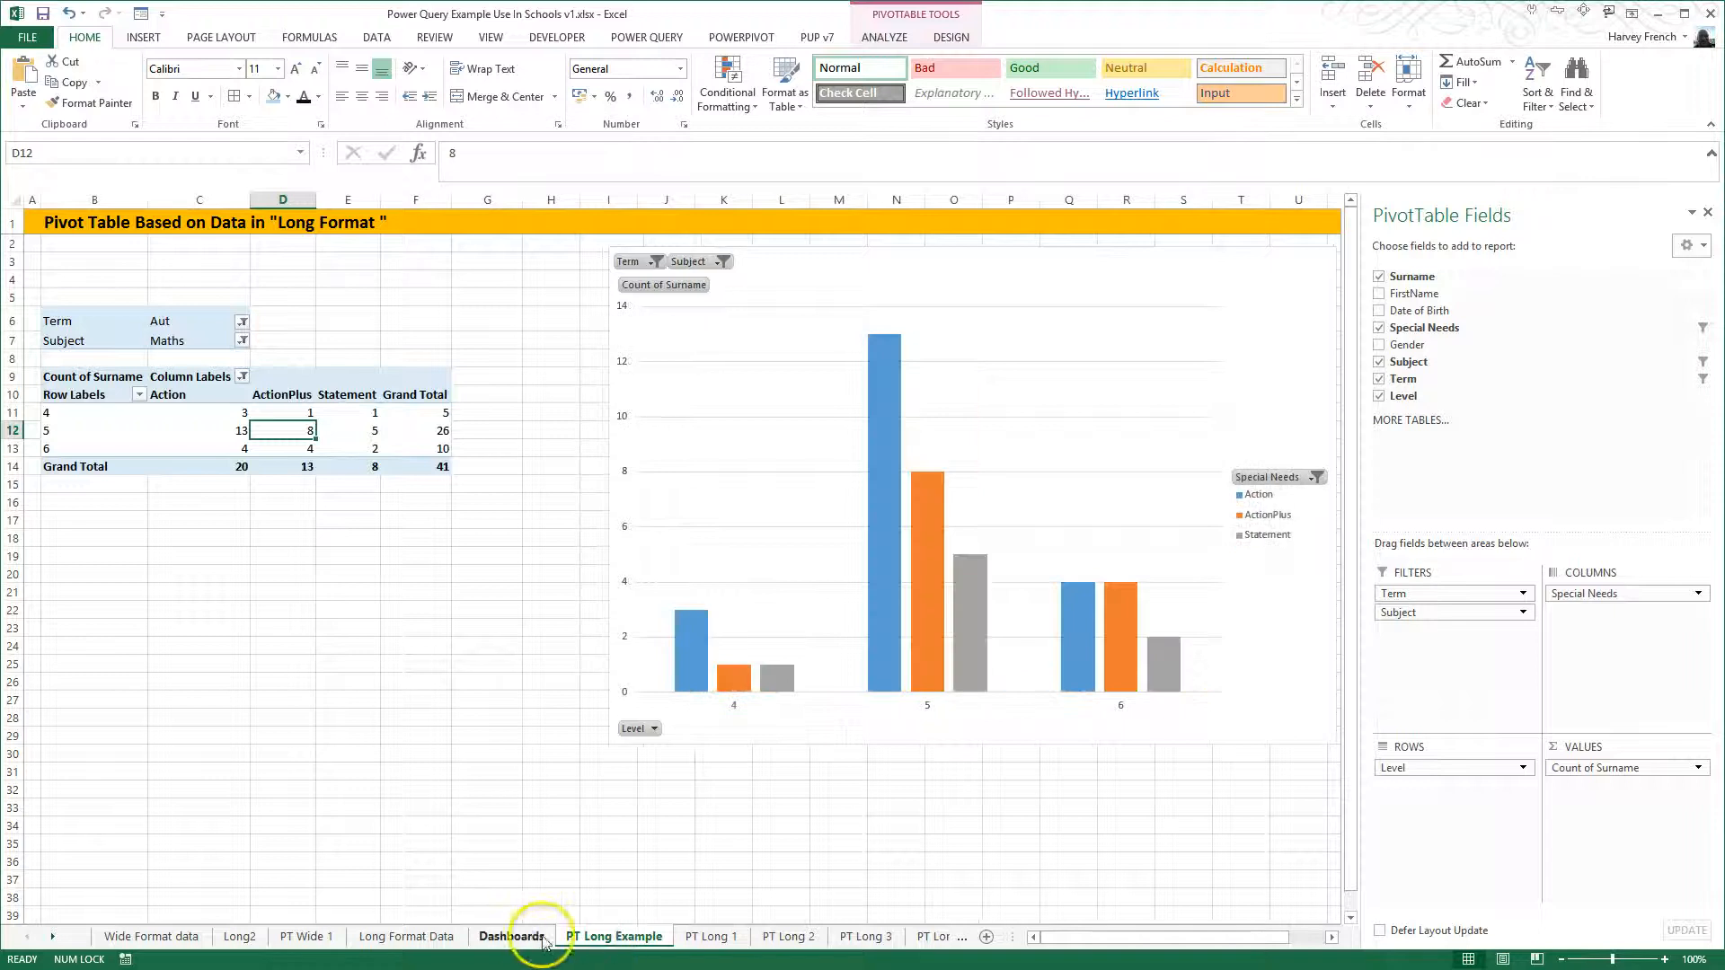
{"action": "left_click", "coordinate": [512, 937]}
{"action": "left_click", "coordinate": [1297, 221]}
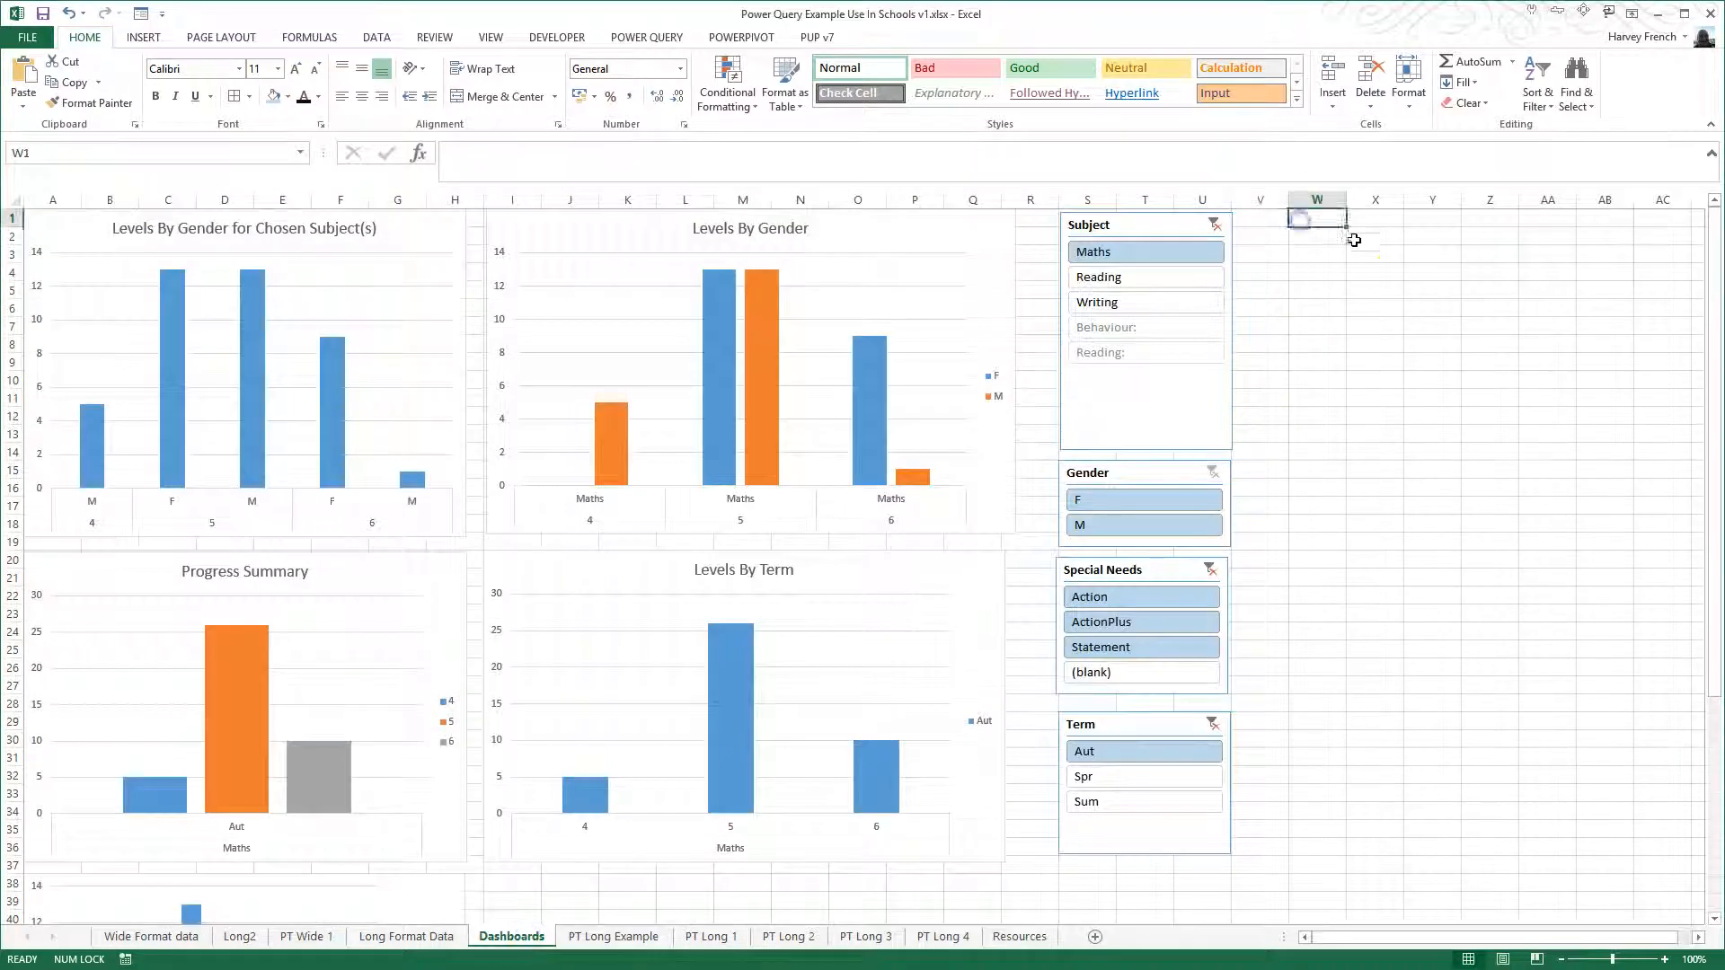
{"action": "key", "text": "ctrl+v"}
{"action": "left_click", "coordinate": [1369, 555]}
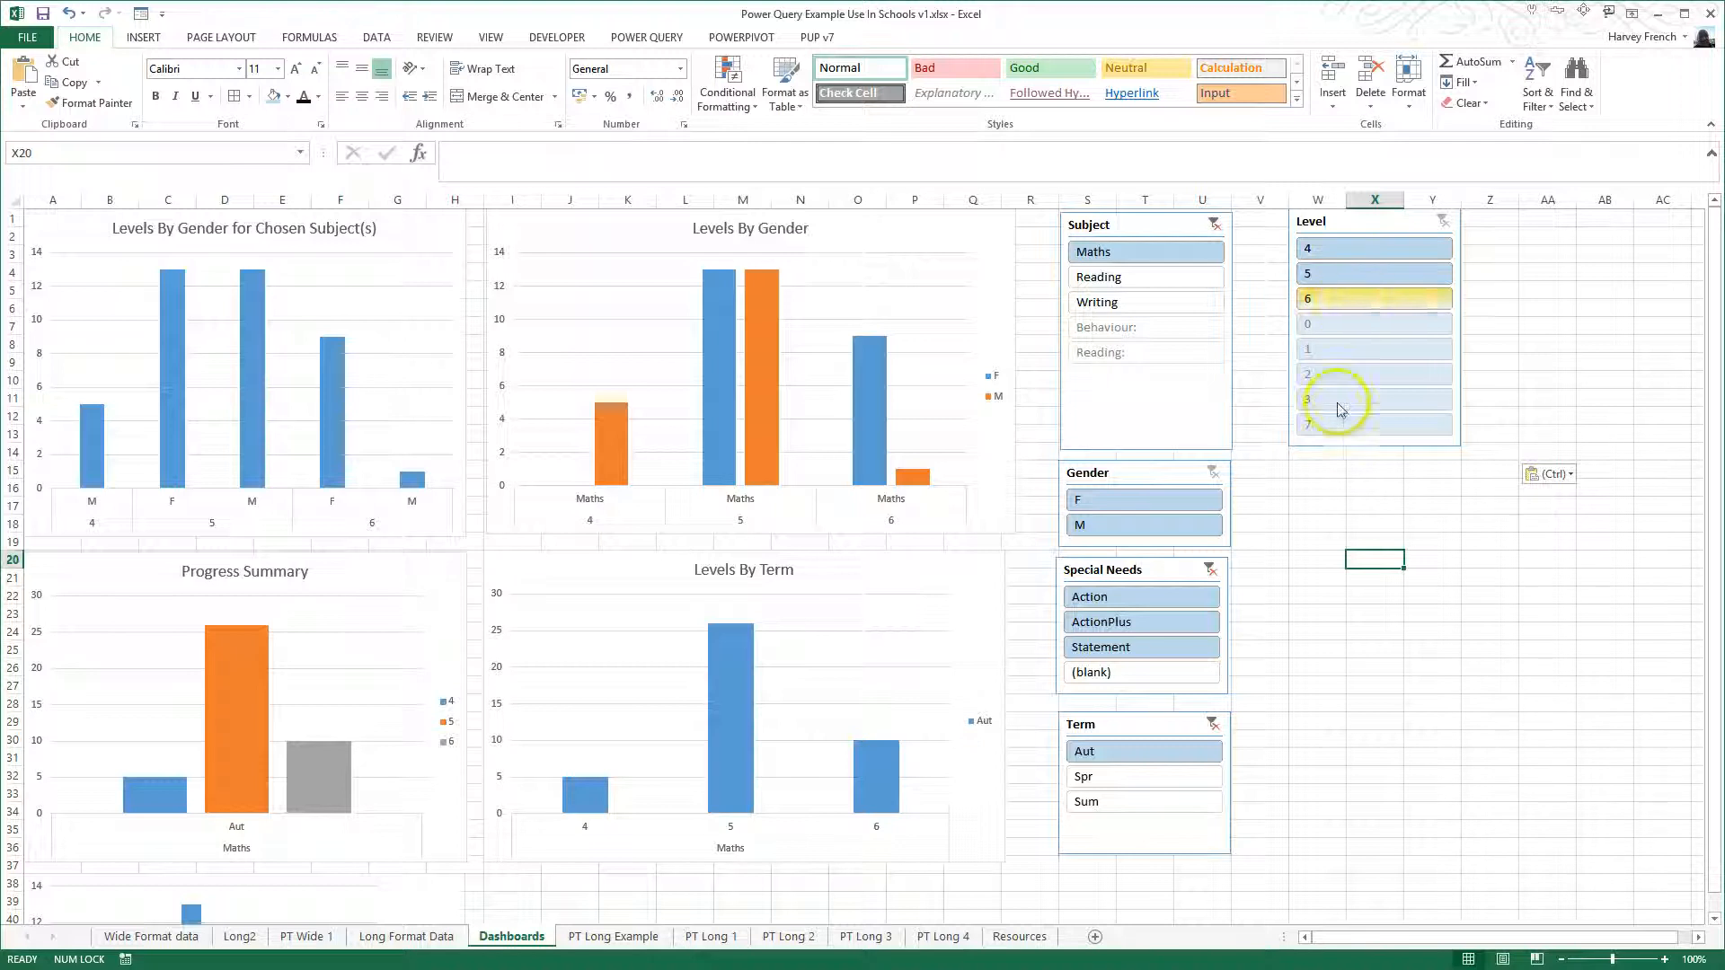
- Clear the Subject, Special Needs and Term slicer filters, and filter the dashboard to Level 1
{"action": "left_click", "coordinate": [1212, 224]}
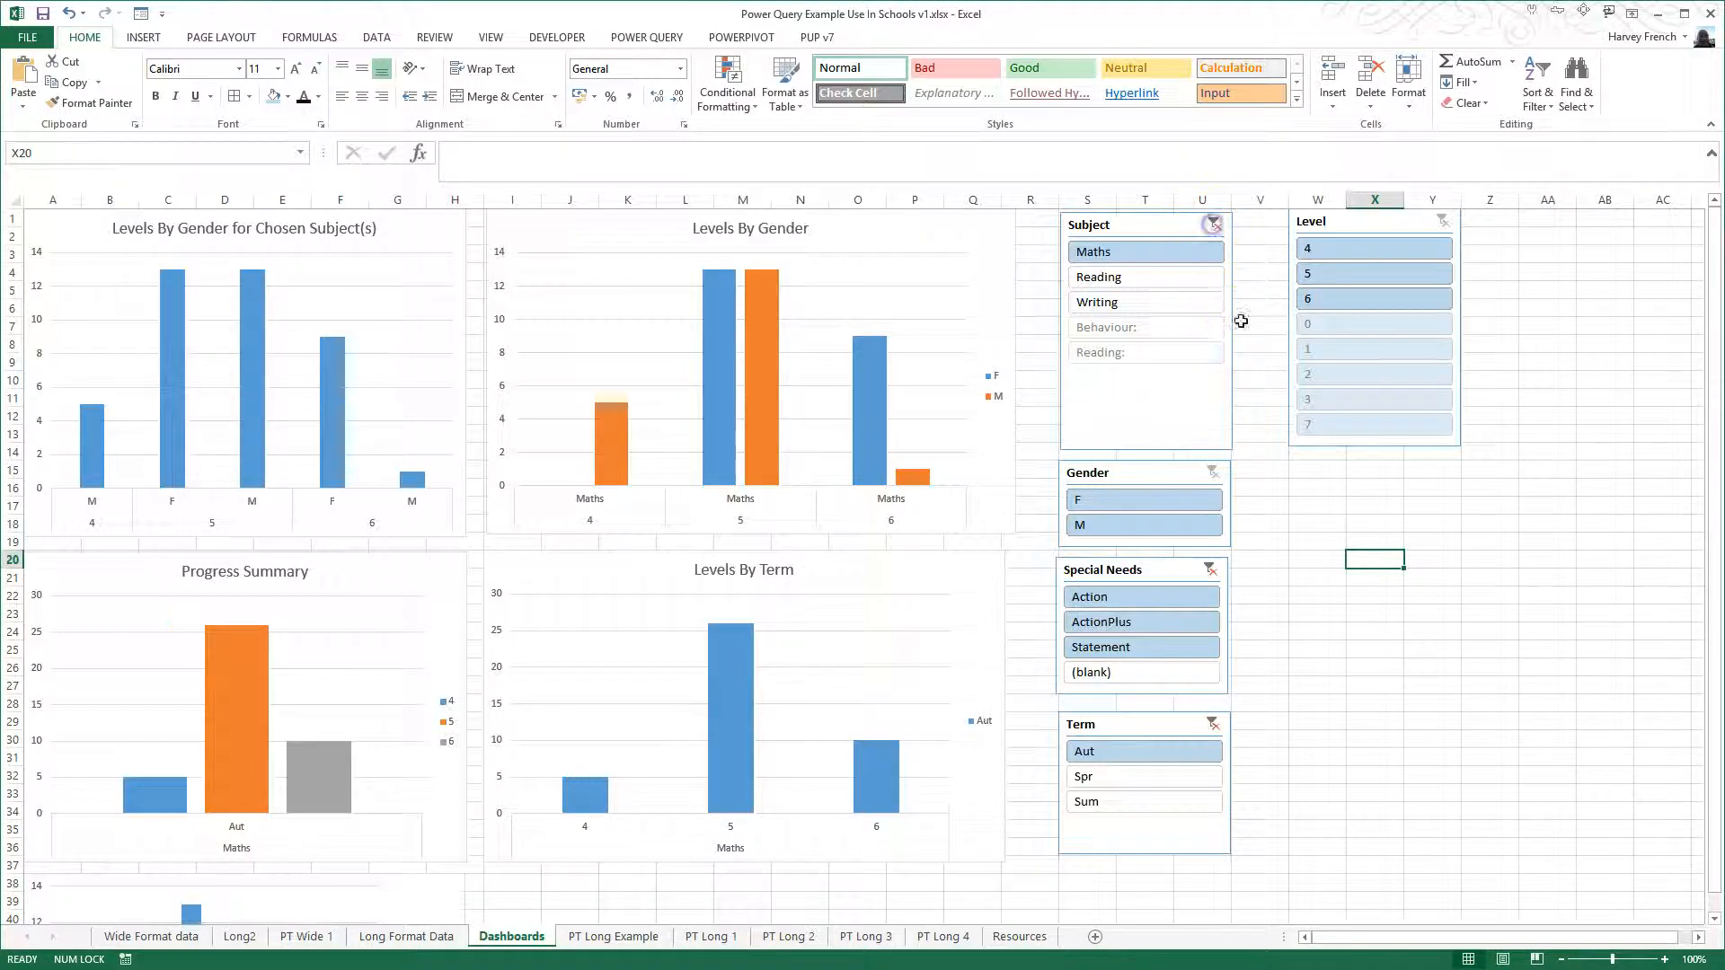
{"action": "left_click", "coordinate": [1212, 571]}
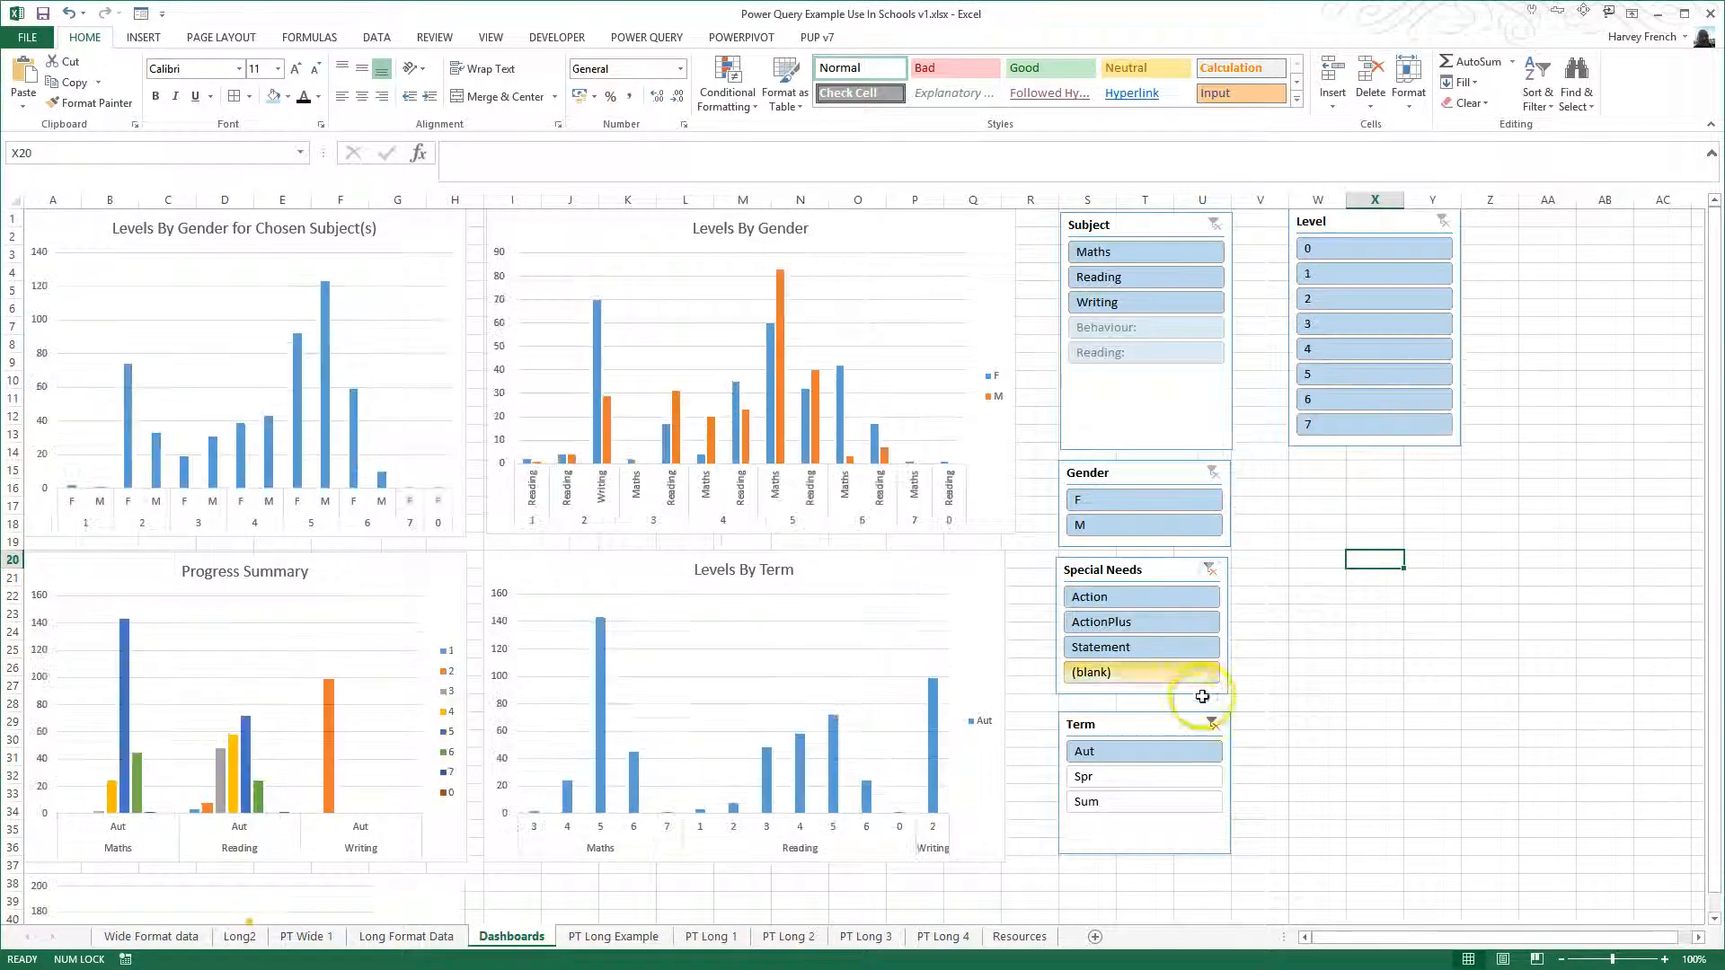
{"action": "left_click", "coordinate": [1212, 724]}
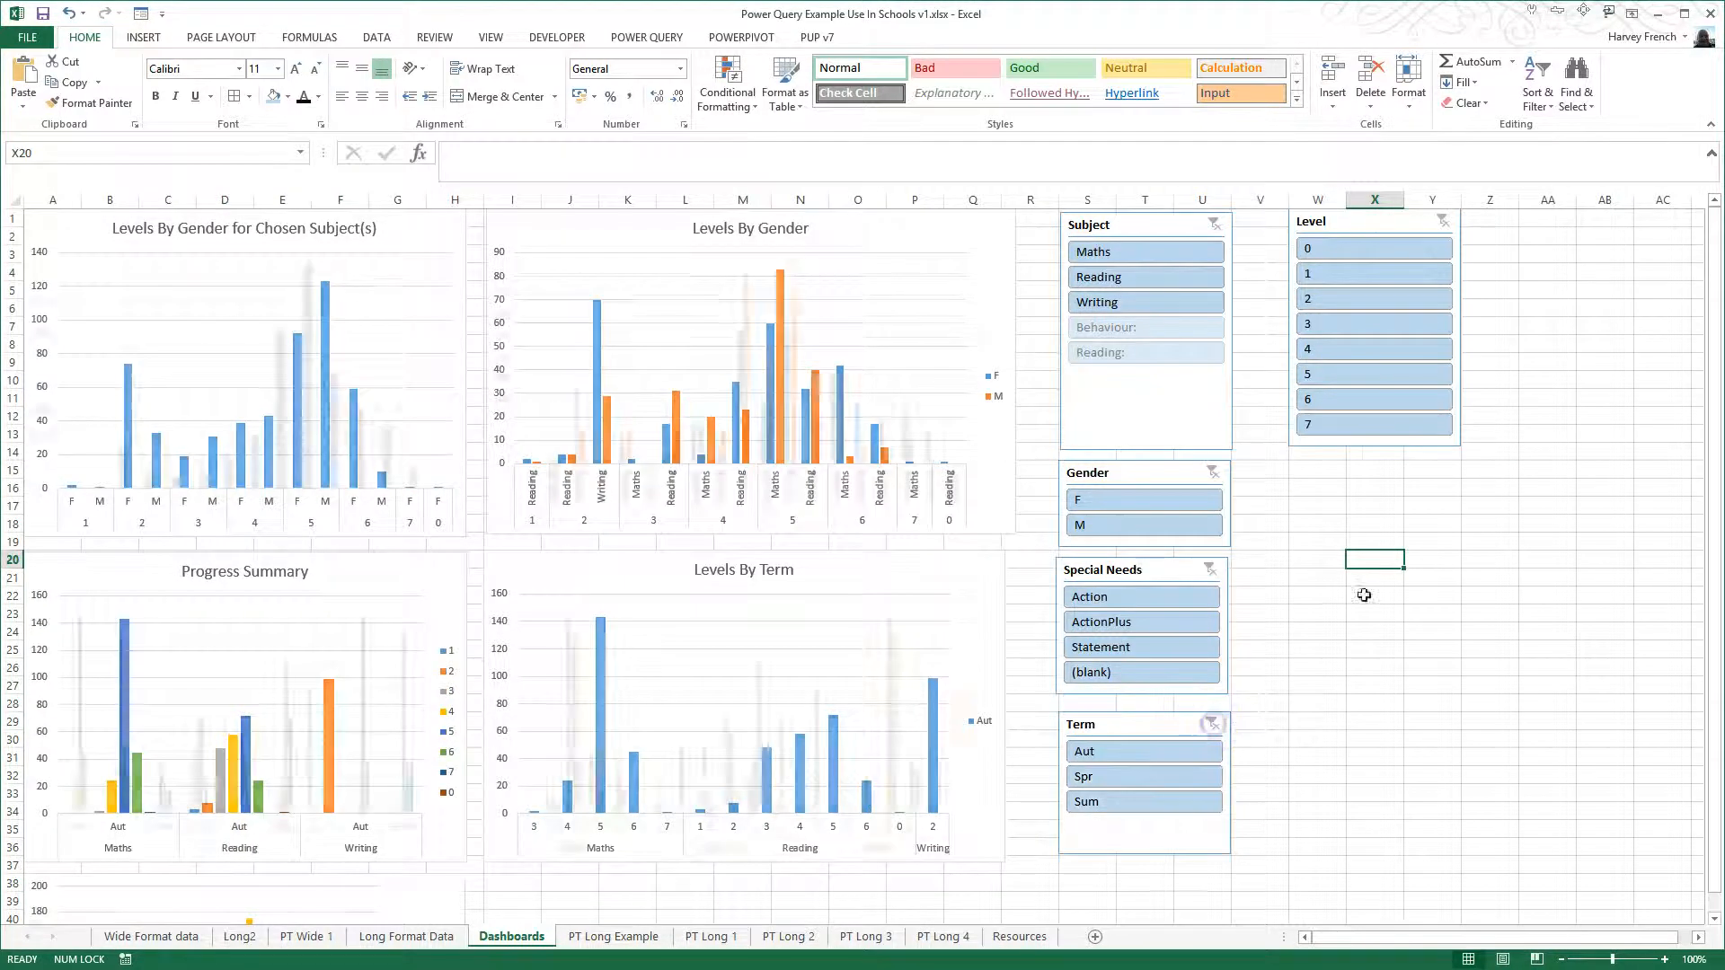
{"action": "left_click", "coordinate": [1347, 275]}
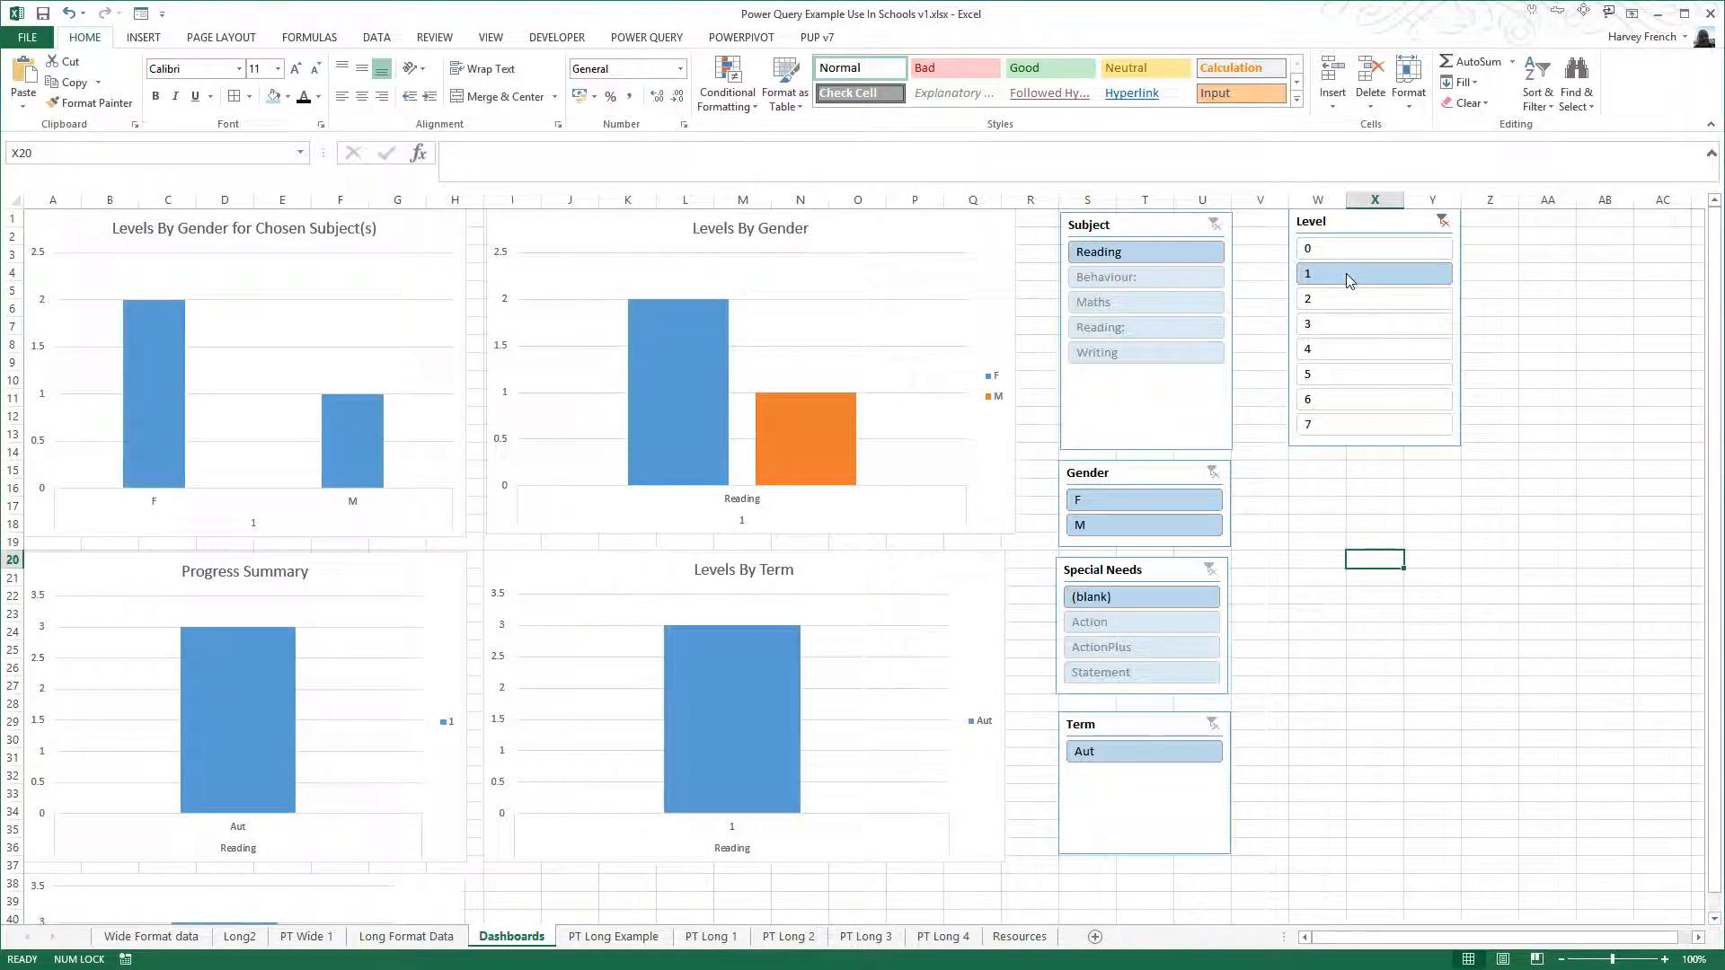
- Extend the dashboard's Level slicer selection to include levels 2 through 7 alongside level 1, leaving out level 0
{"action": "left_click", "coordinate": [1348, 298]}
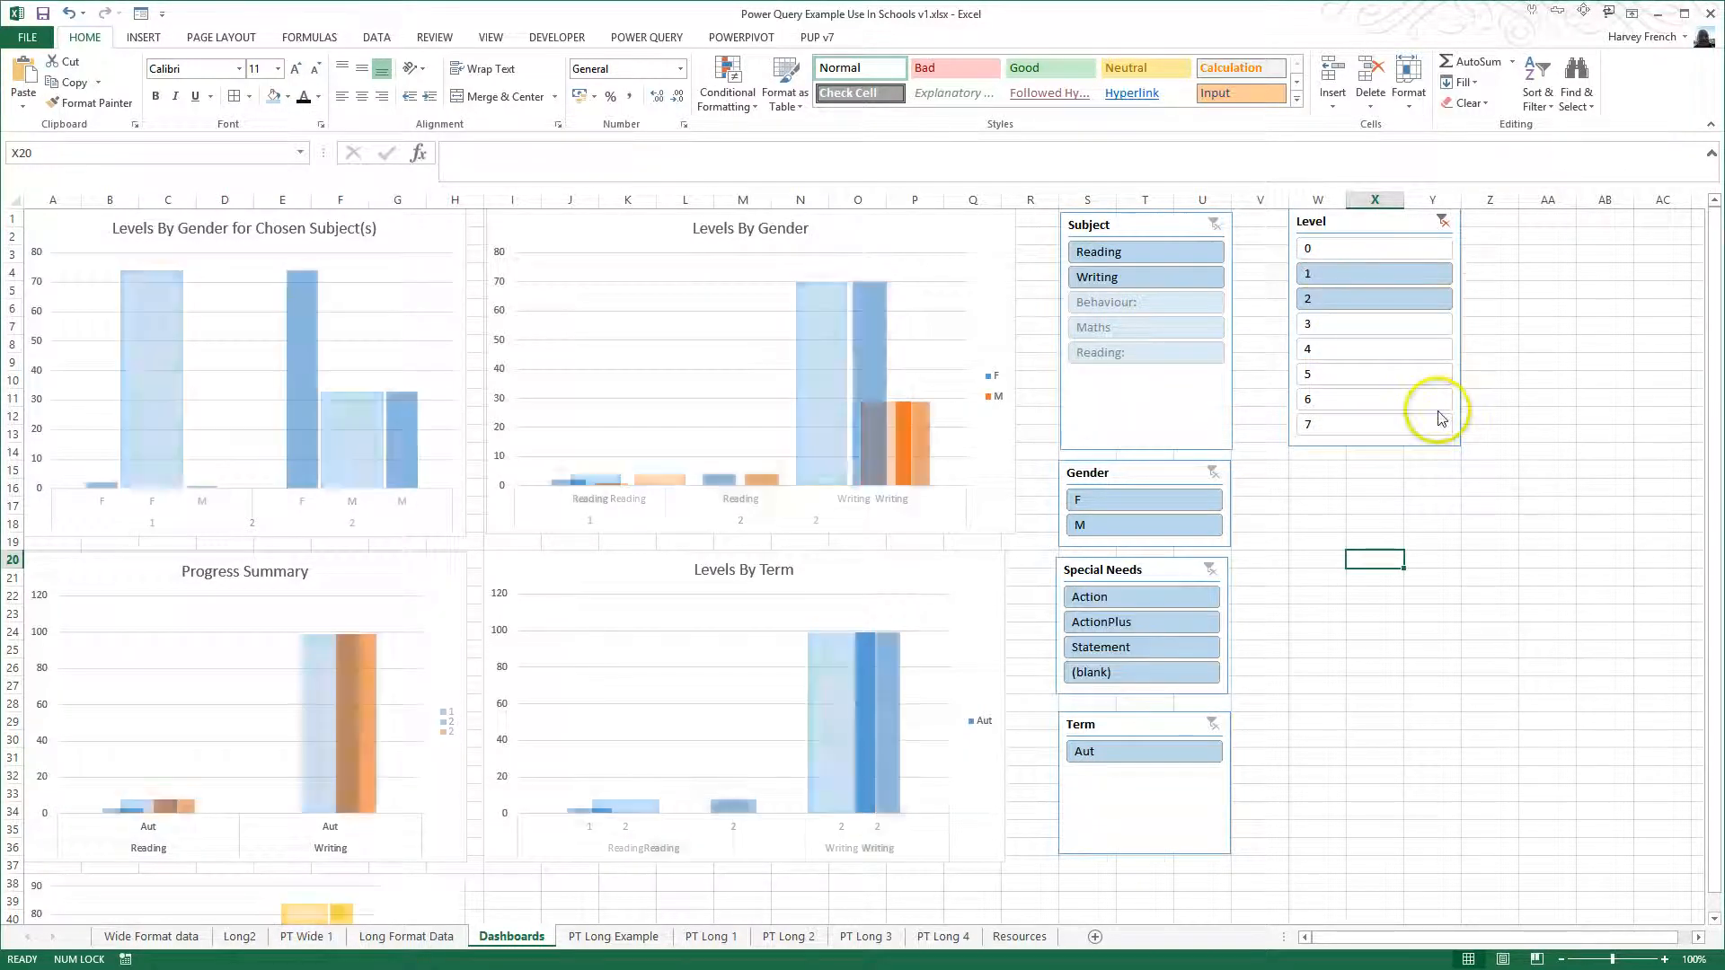
{"action": "left_click", "coordinate": [1376, 248], "text": "ctrl"}
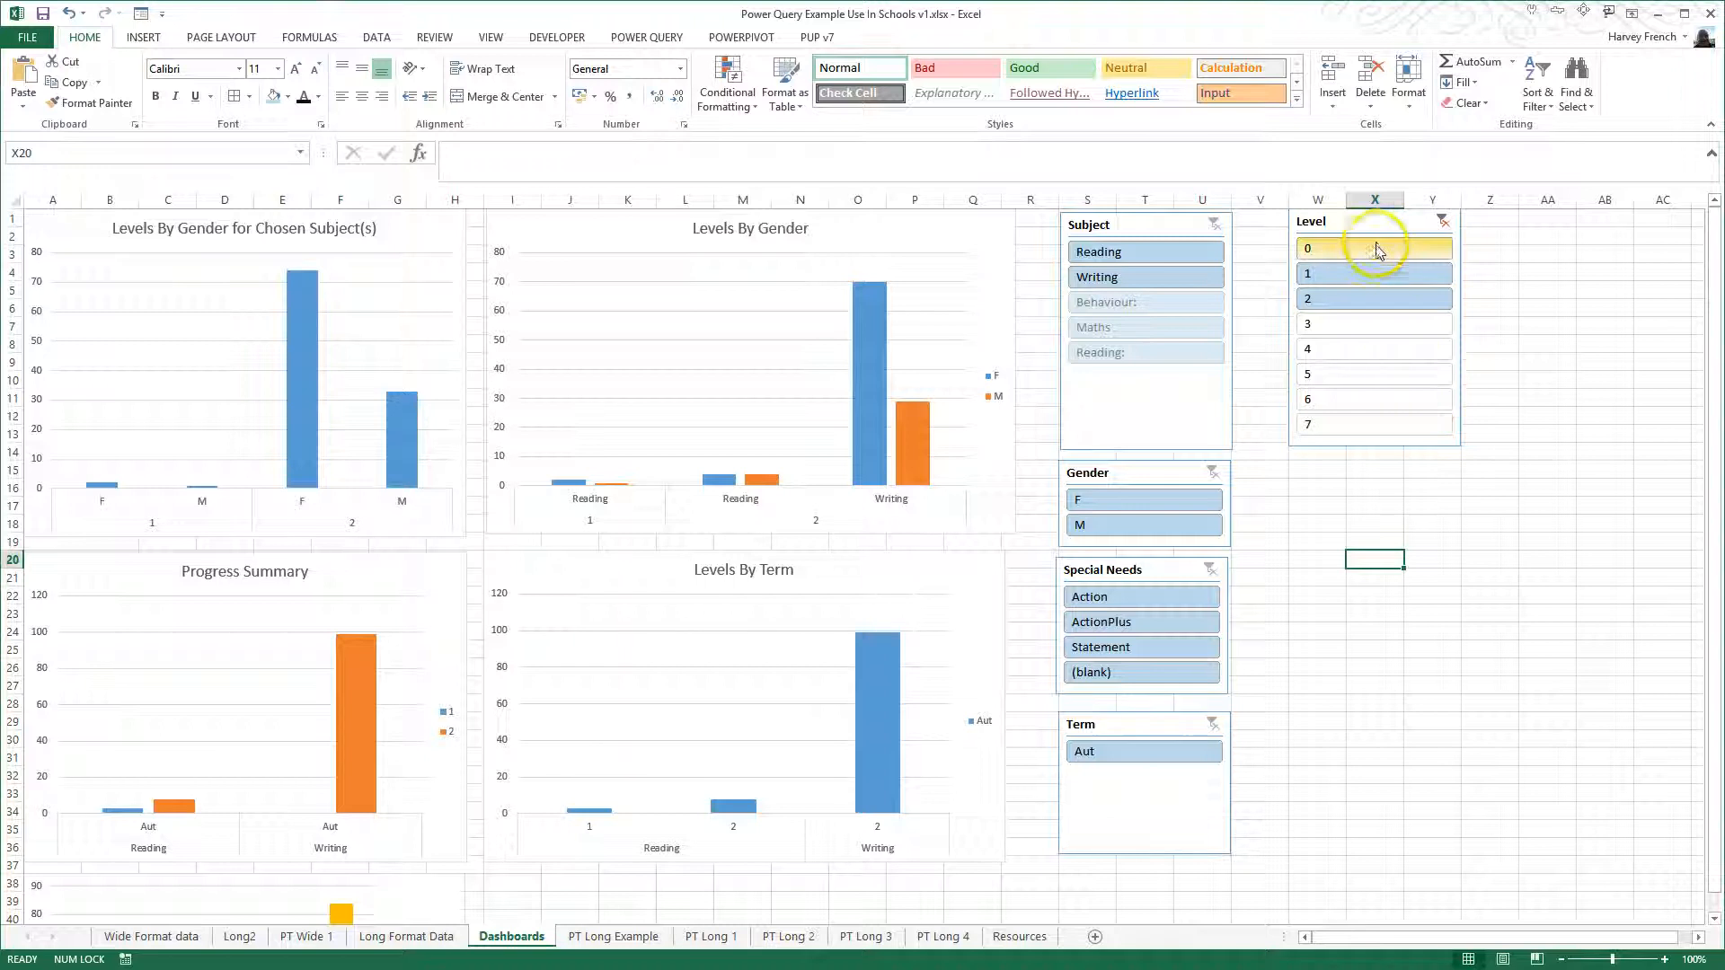
{"action": "left_click", "coordinate": [1367, 327], "text": "ctrl"}
{"action": "left_click", "coordinate": [1364, 349], "text": "ctrl"}
{"action": "left_click", "coordinate": [1360, 371], "text": "ctrl"}
{"action": "left_click", "coordinate": [1358, 402], "text": "ctrl"}
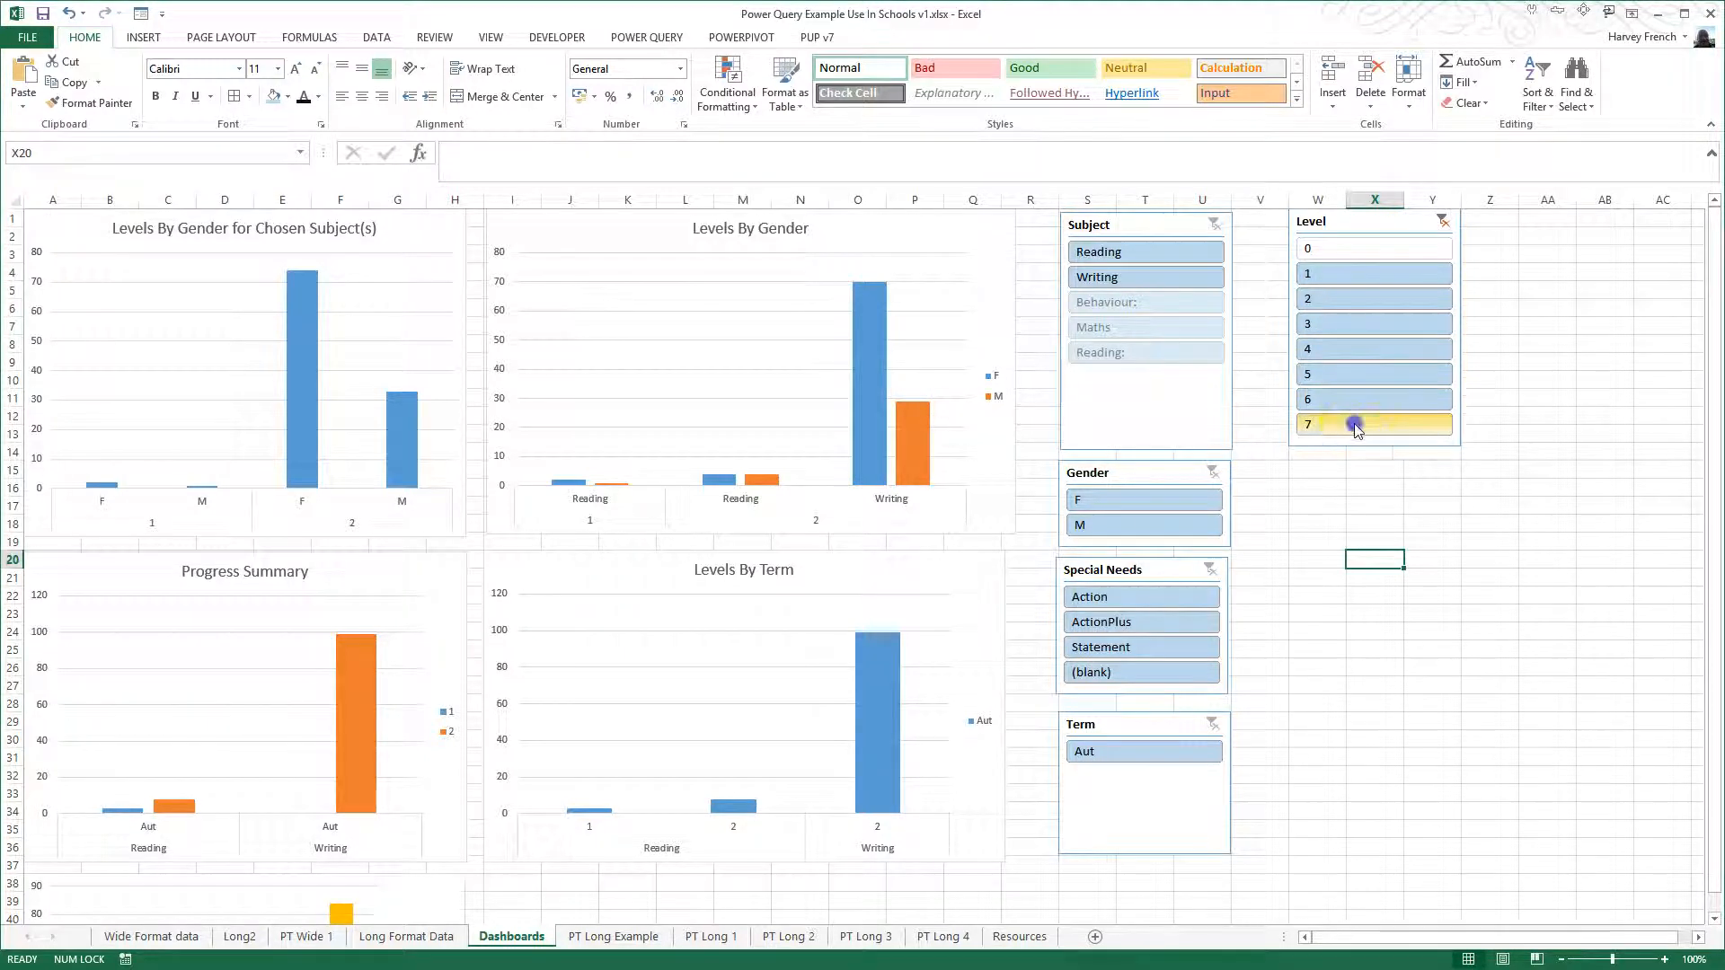
{"action": "left_click", "coordinate": [1355, 425], "text": "ctrl"}
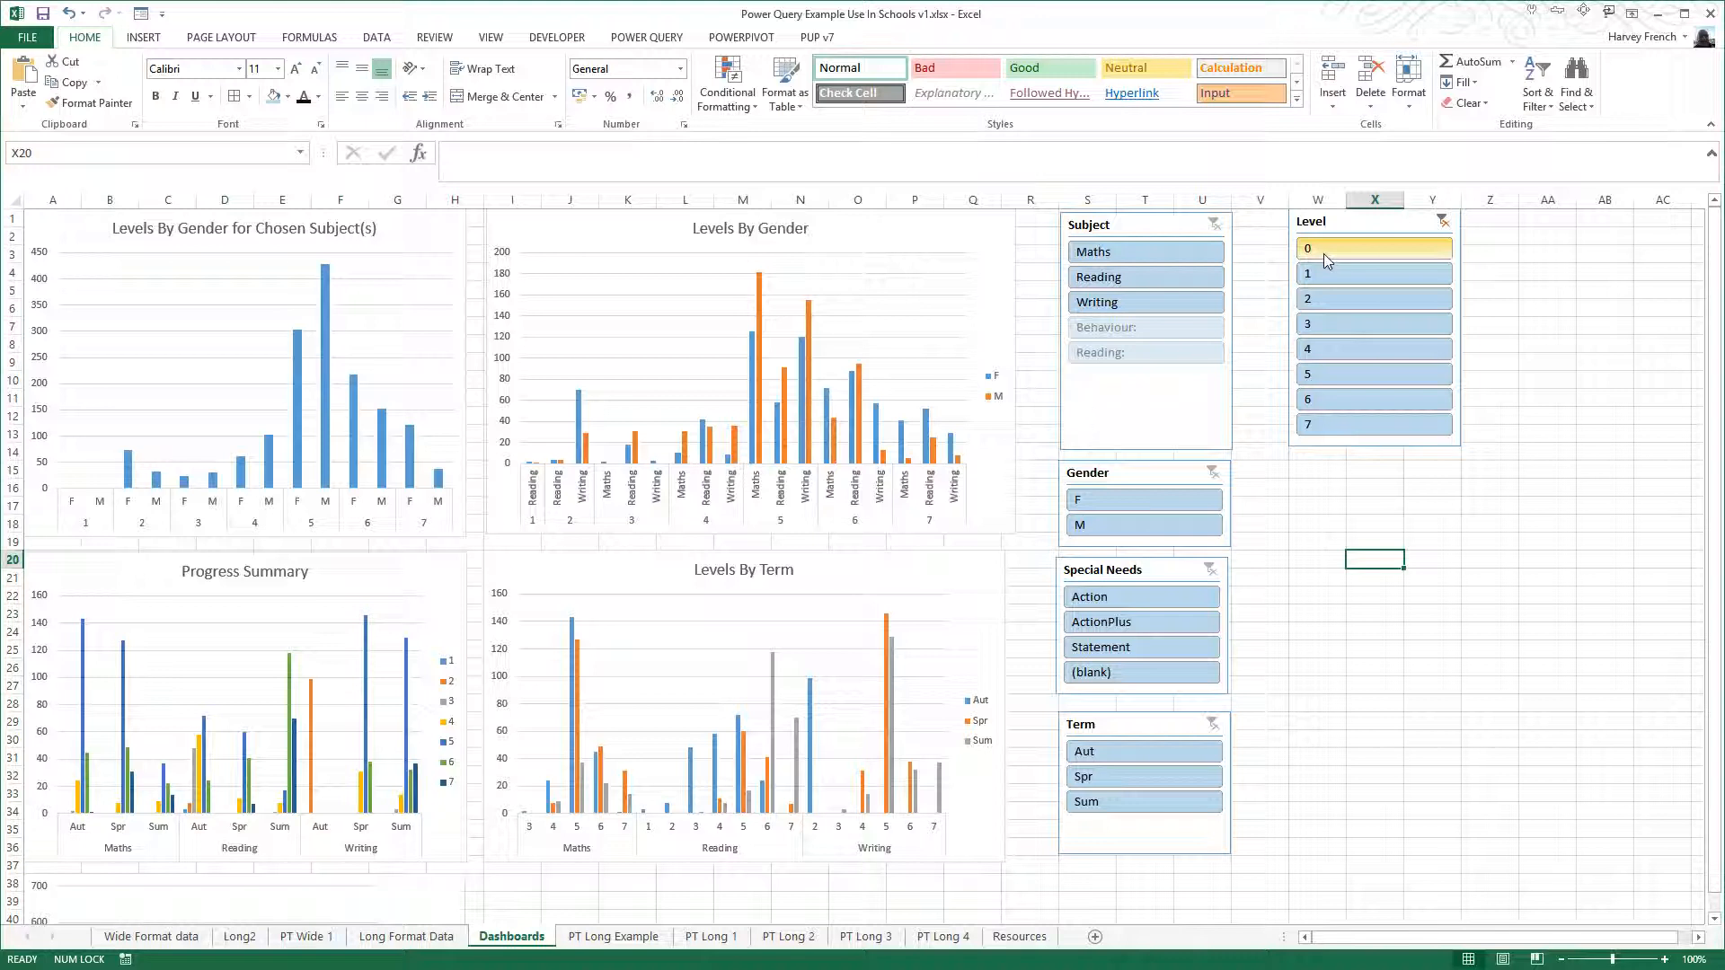
{"action": "left_click", "coordinate": [1209, 624]}
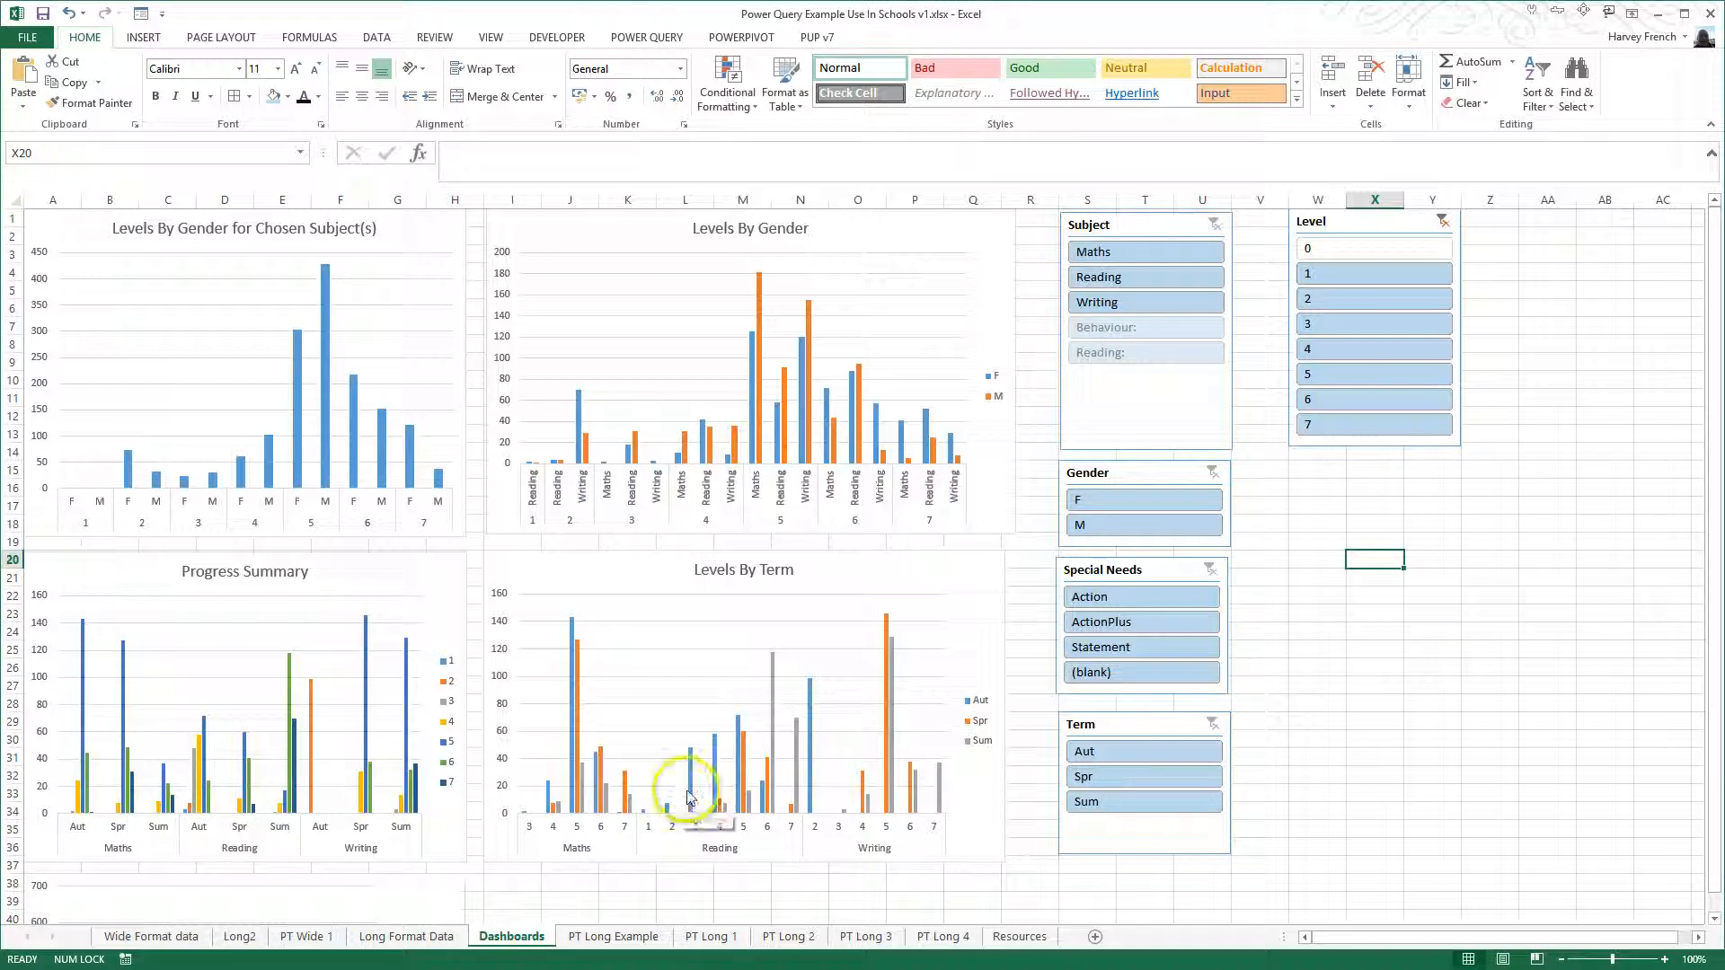
- Review the ExcelIsFun YouTube channel's Power Query and Power BI playlist entries in cells B5 and B6 of the Resources sheet
{"action": "left_click", "coordinate": [1022, 937]}
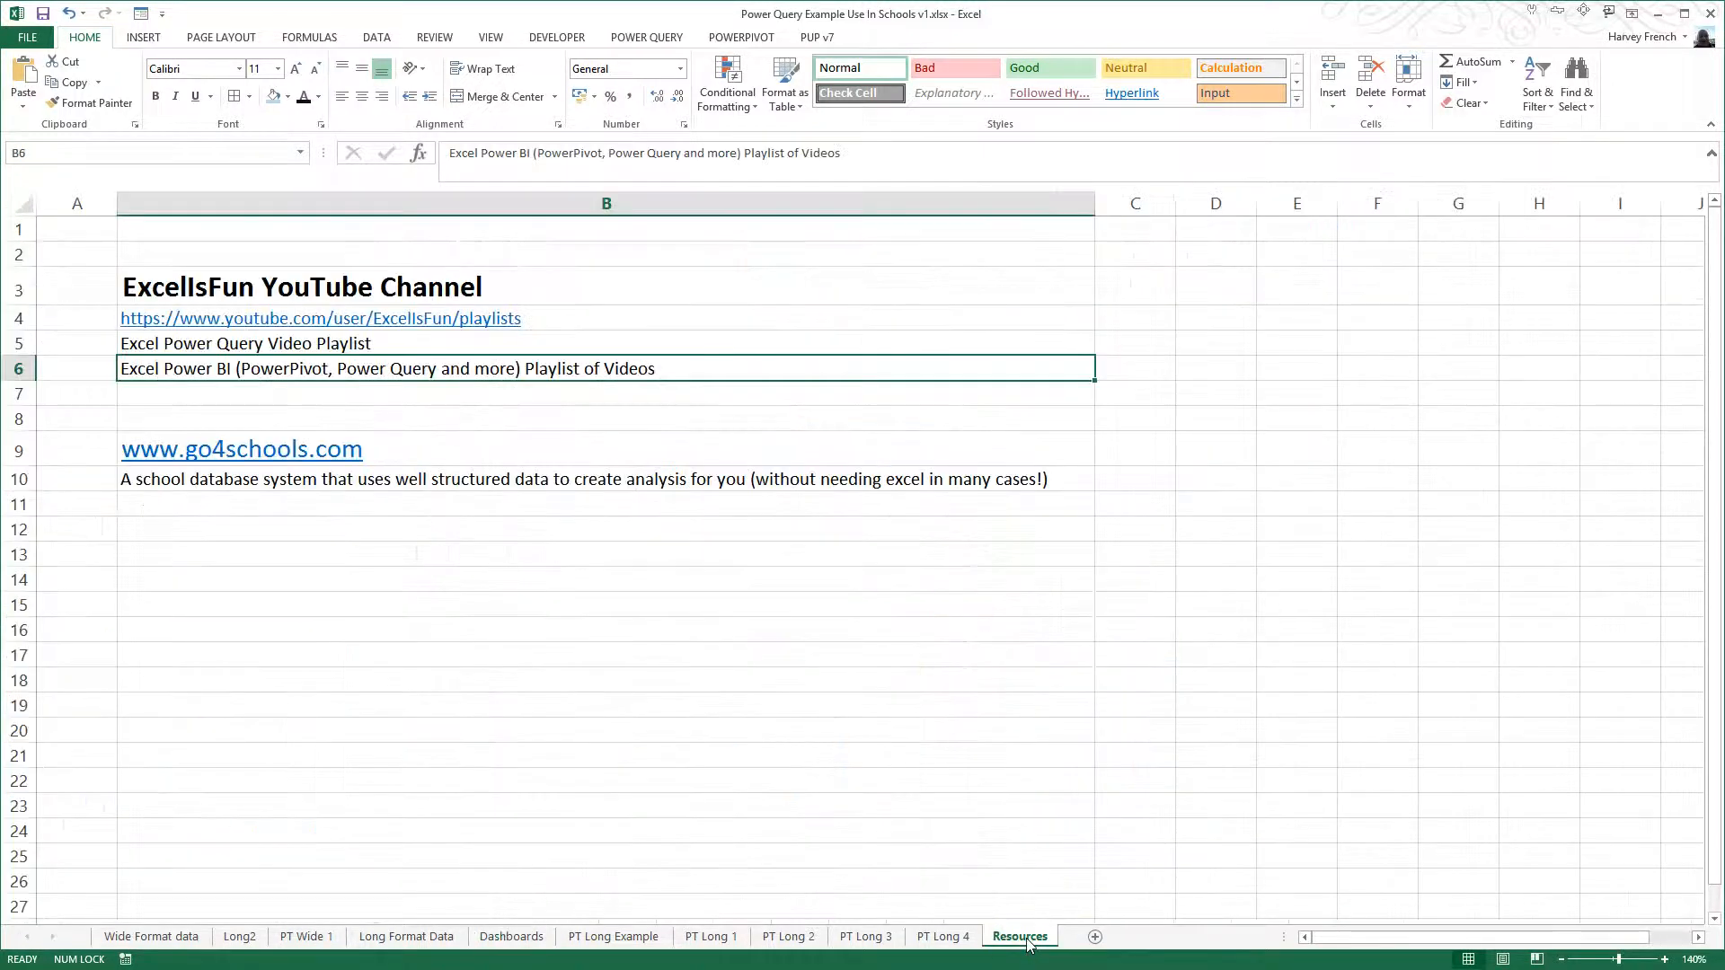
{"action": "left_click", "coordinate": [575, 755]}
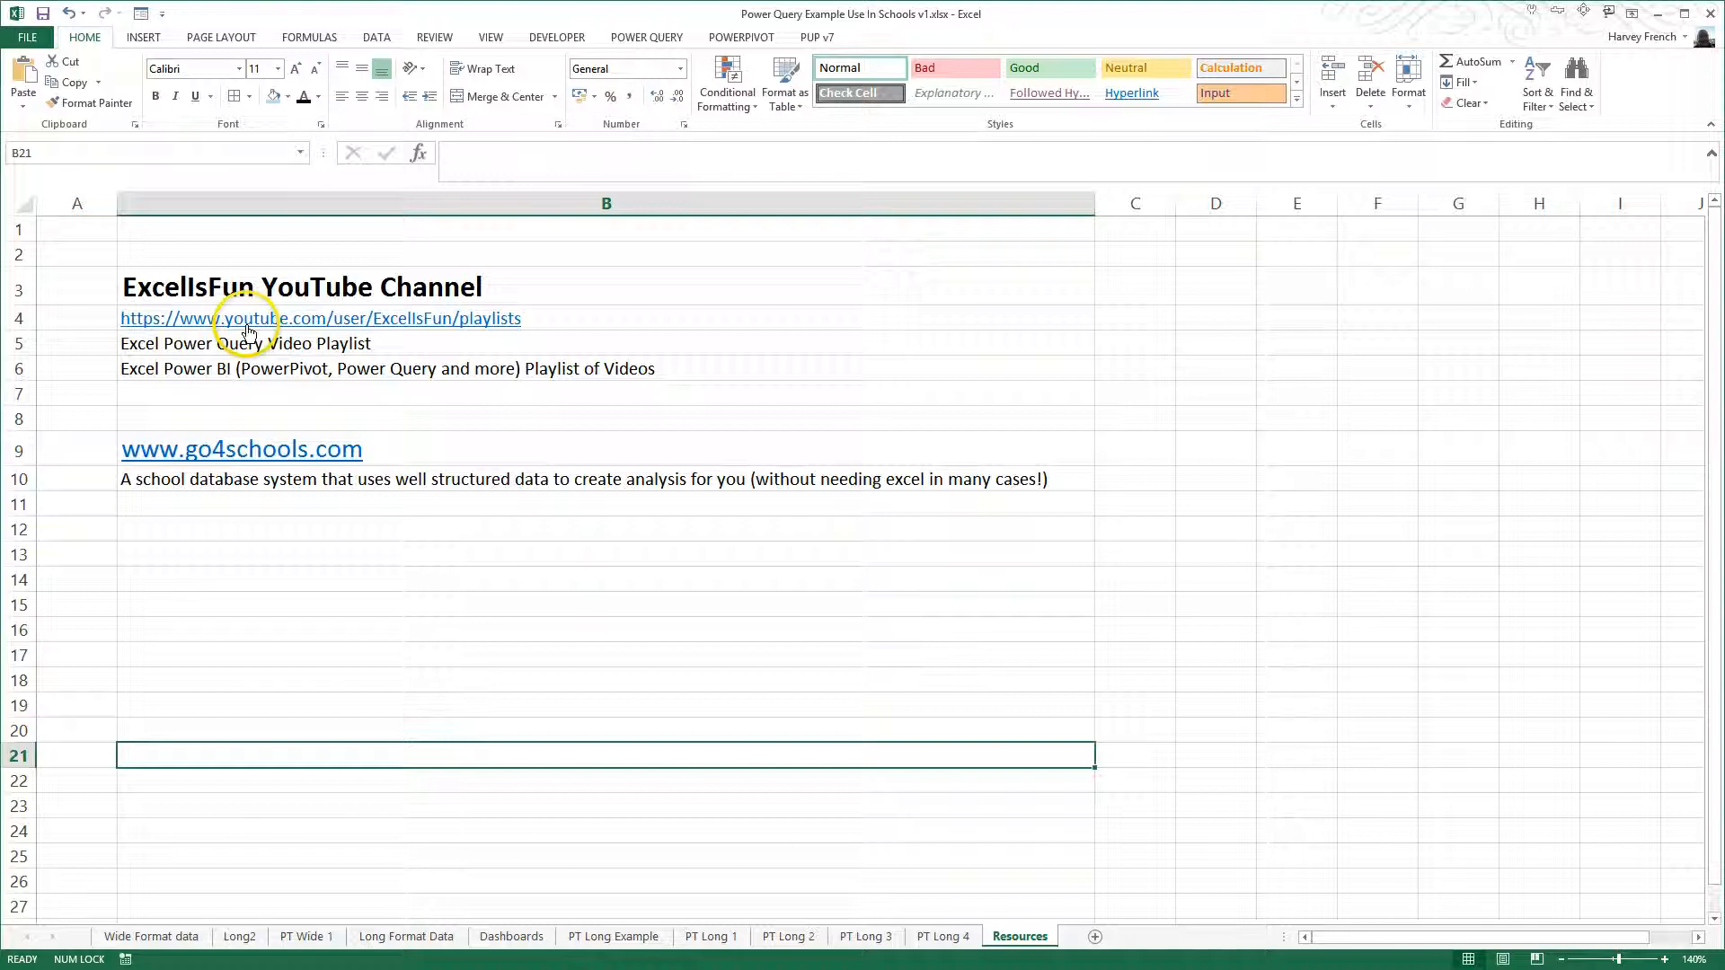
{"action": "left_click", "coordinate": [223, 343]}
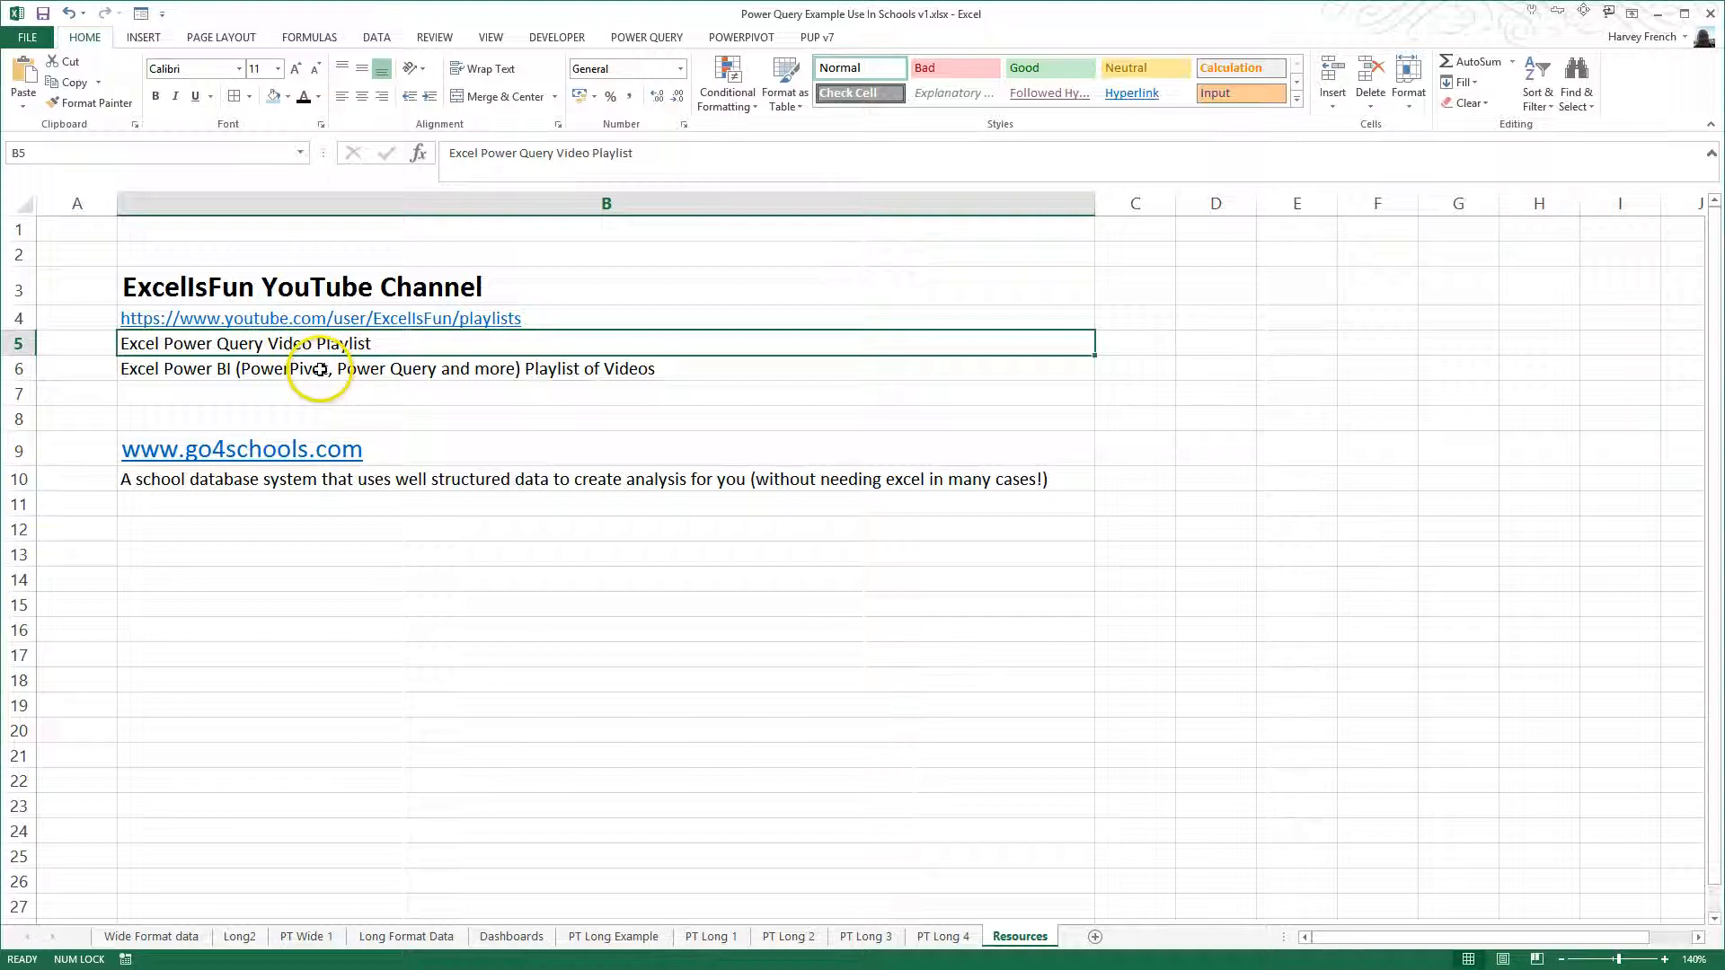
{"action": "left_click", "coordinate": [321, 369]}
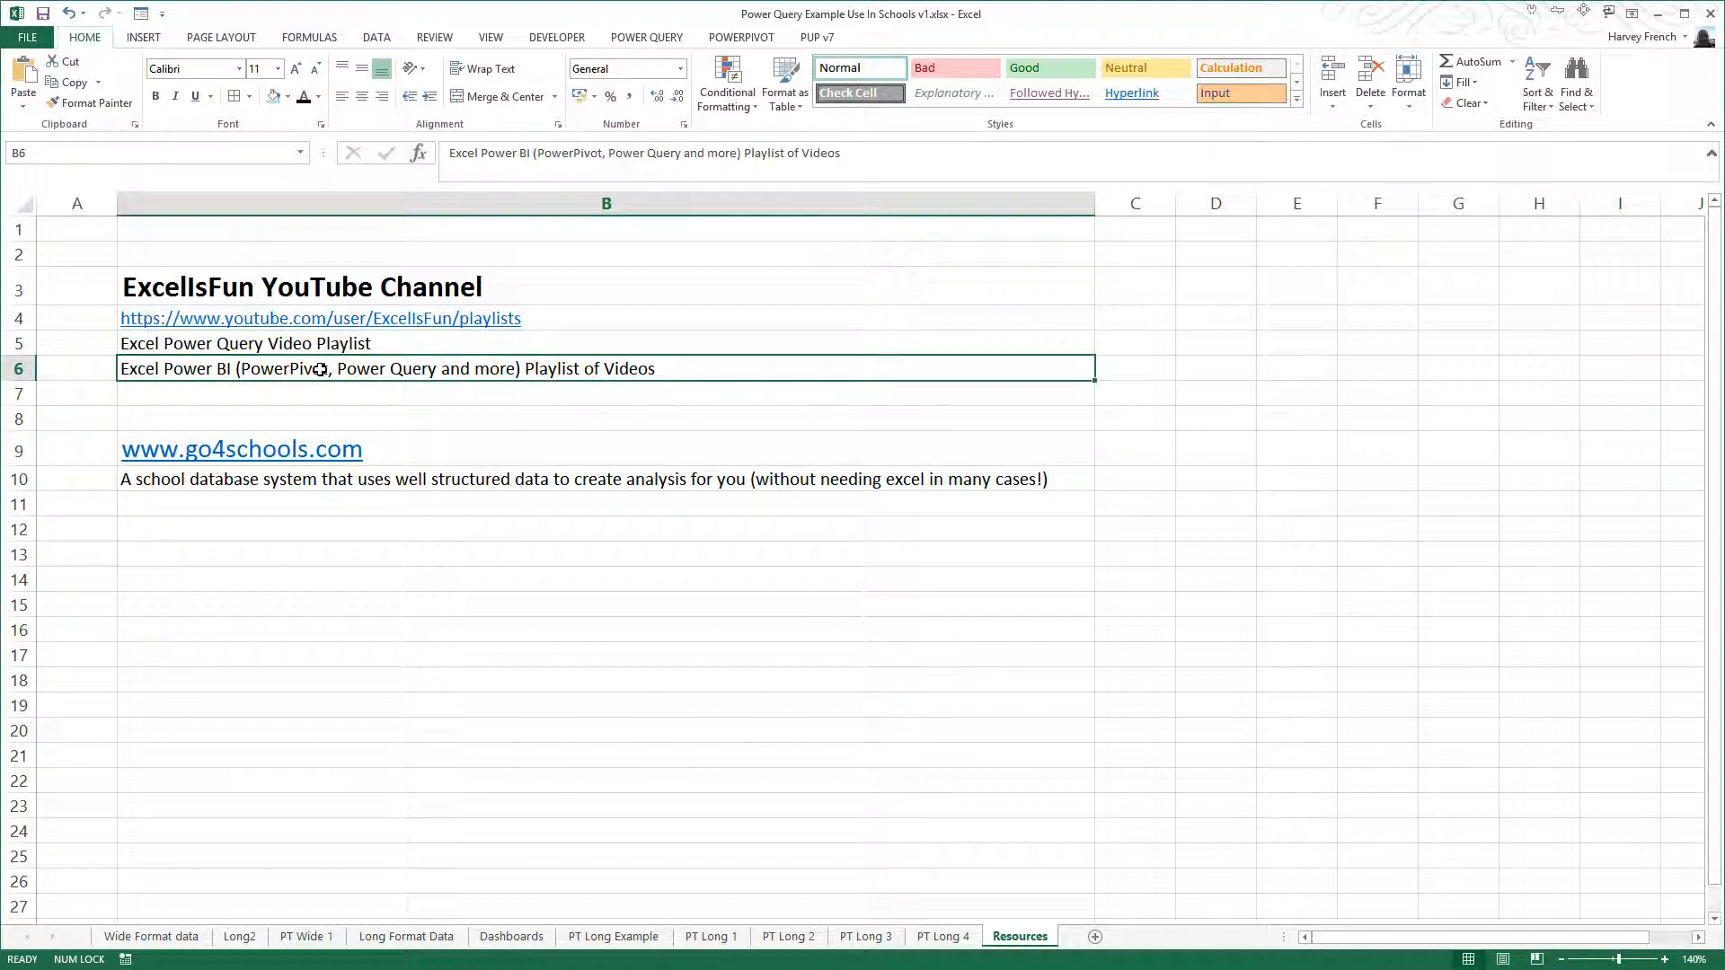